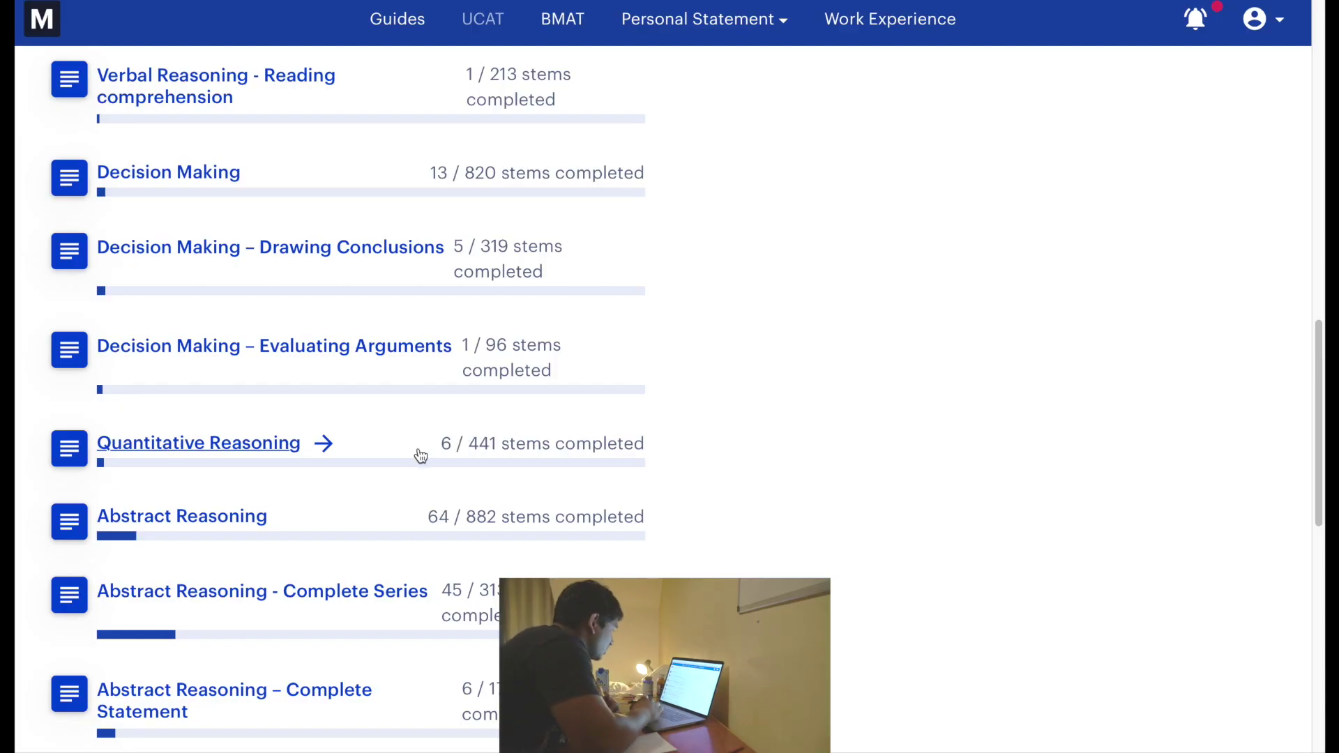
# Step: Open the Quantitative Reasoning practice set and read the Bar exam table with the question on Cardozo's 2011 pass rate
pyautogui.click(279, 450)
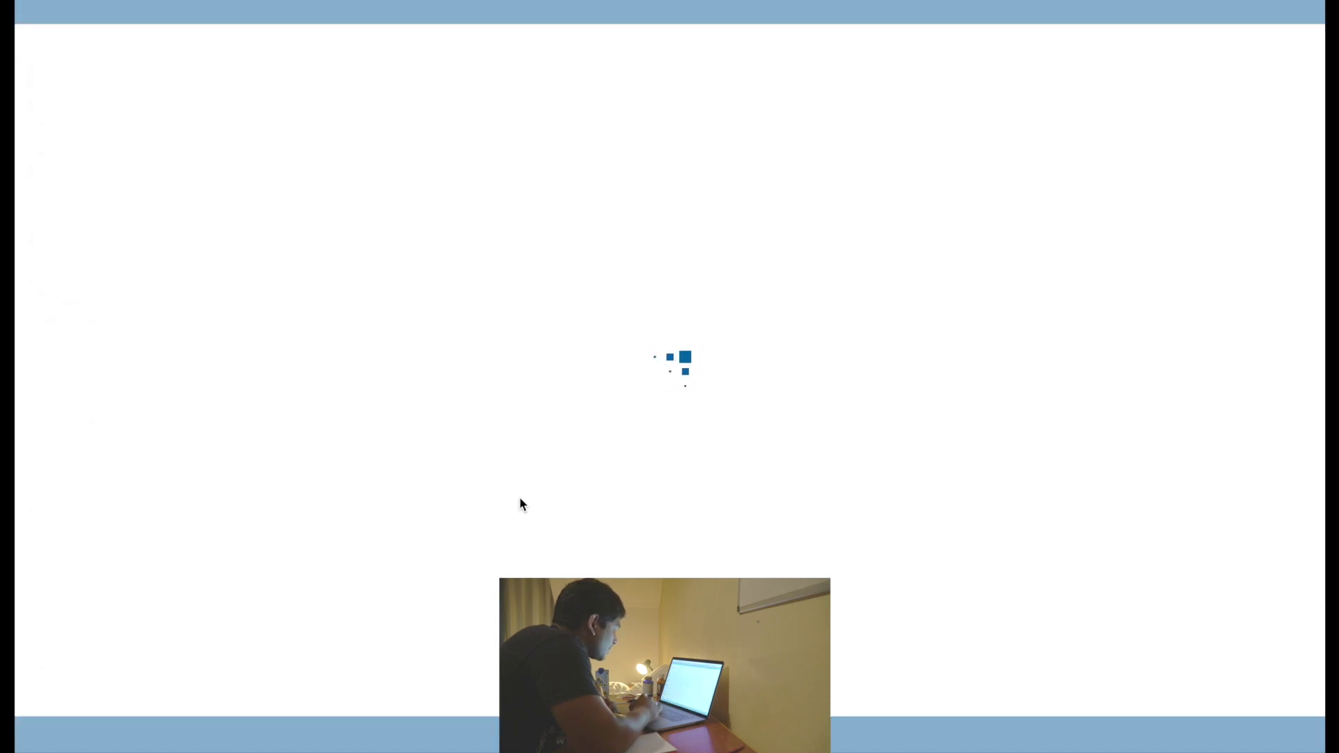
pyautogui.scroll(-1, 711, 328)
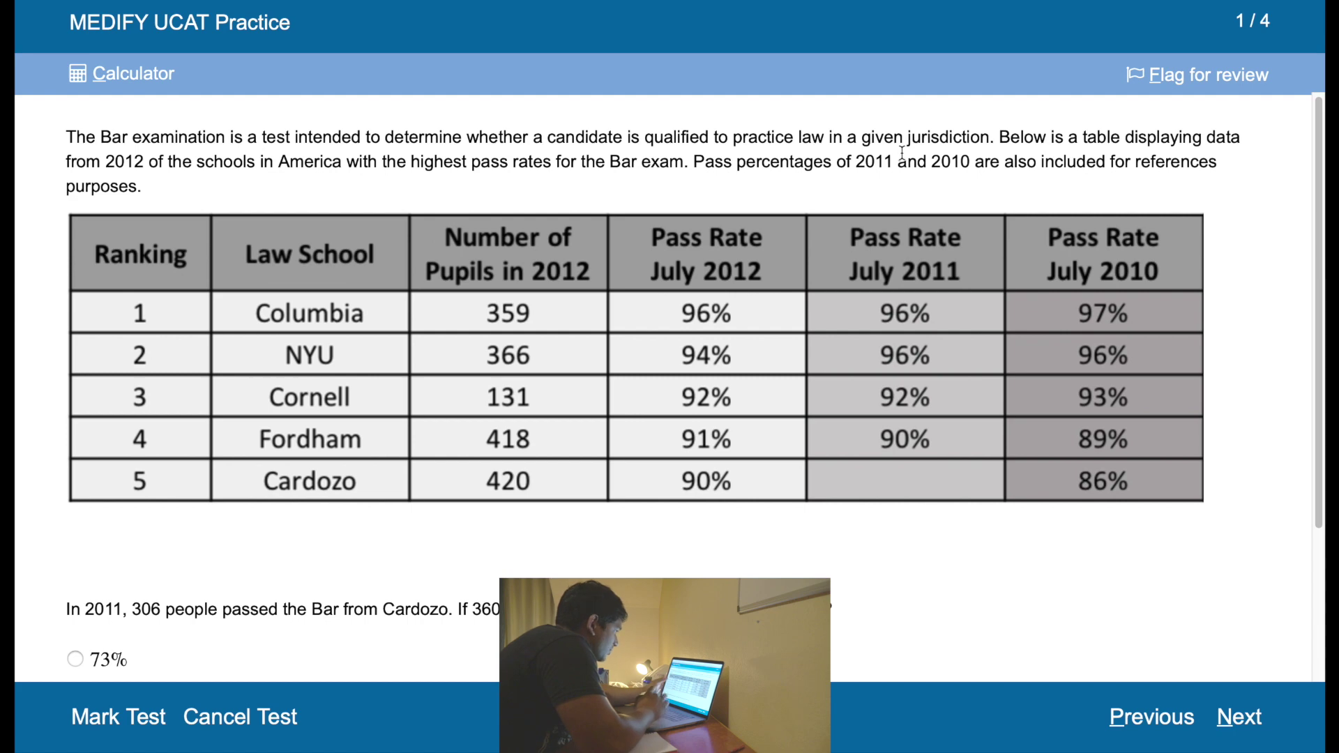
pyautogui.scroll(-2, 902, 153)
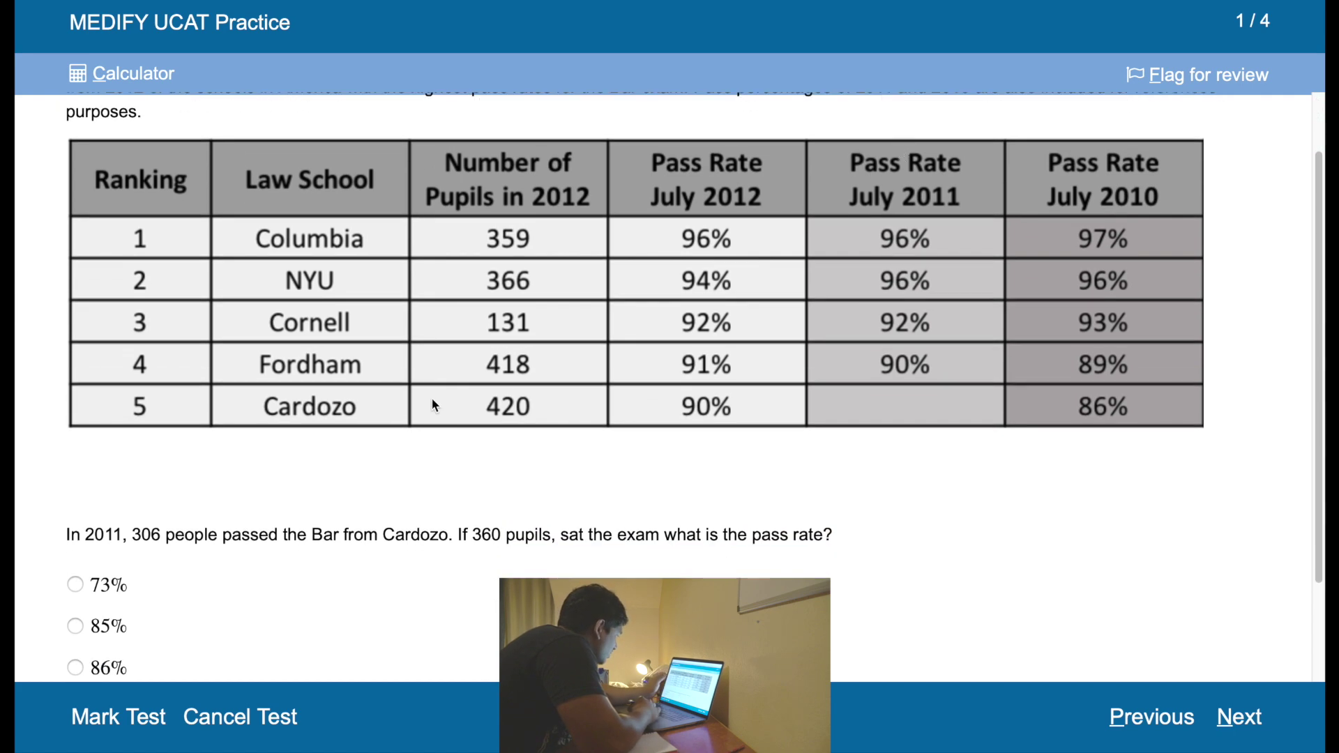
pyautogui.scroll(-1, 429, 412)
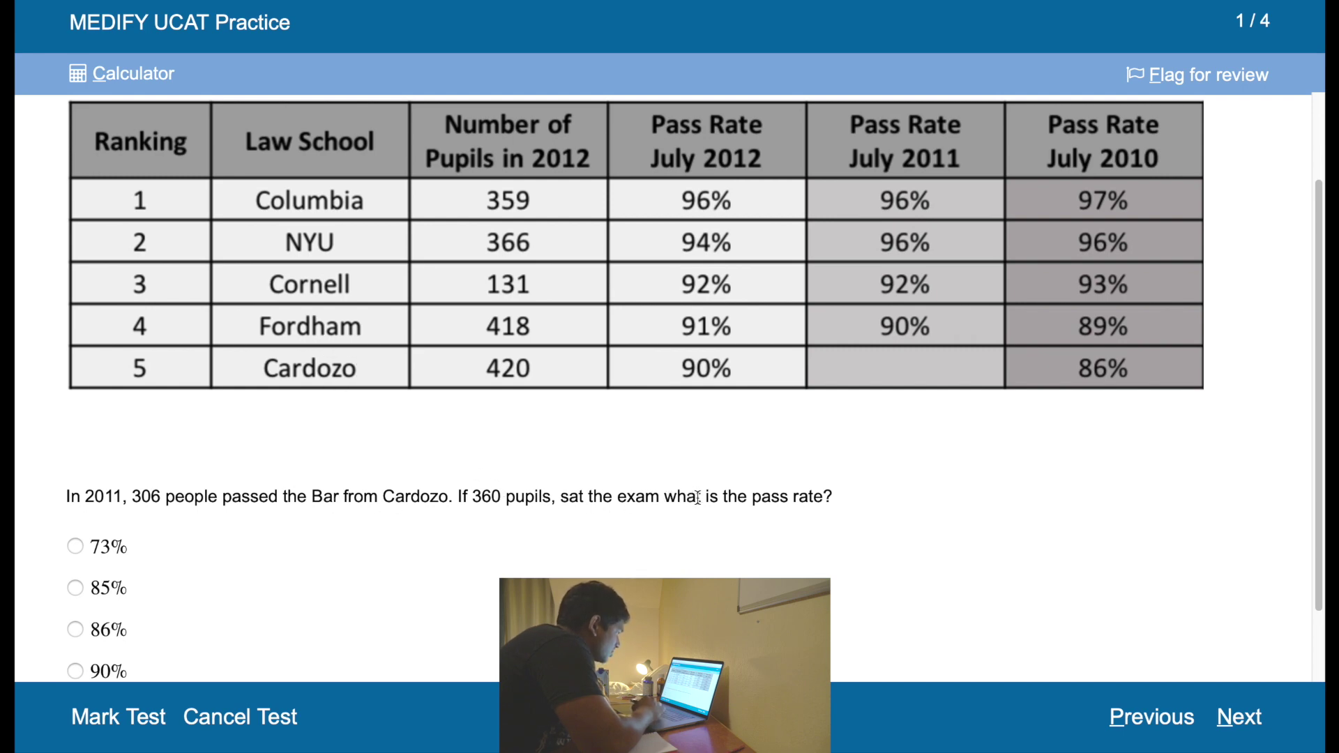
pyautogui.scroll(1, 807, 472)
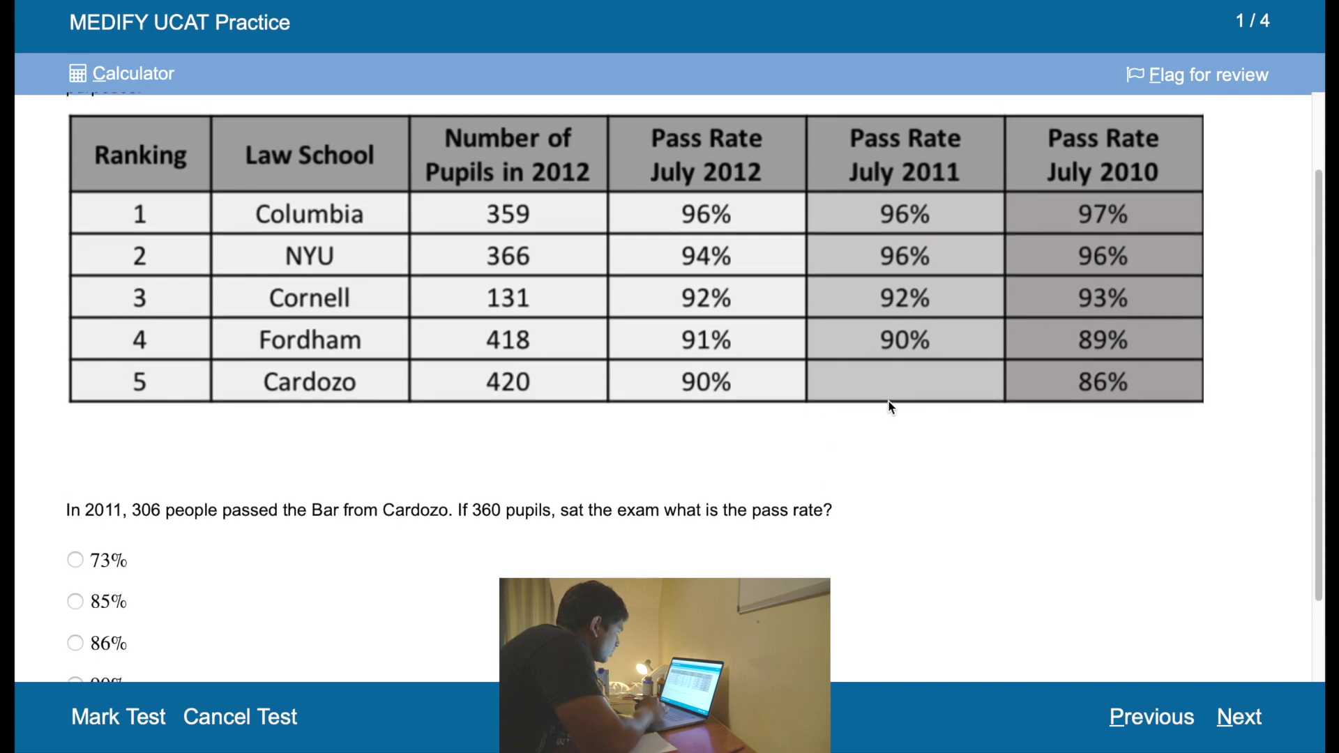
pyautogui.scroll(-2, 834, 514)
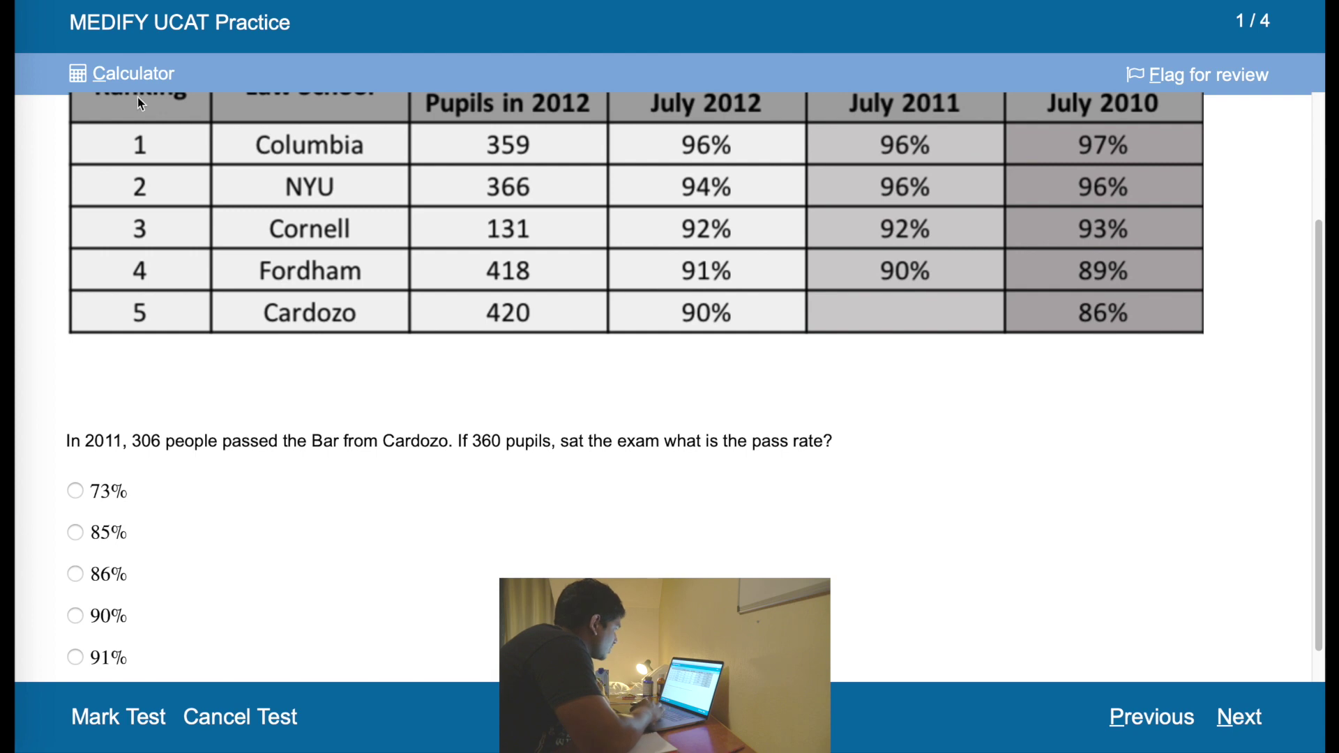
# Step: Calculate 306 ÷ 360 on the calculator and answer the Cardozo pass rate question with 85%, advancing to question 2
pyautogui.click(135, 84)
pyautogui.moveTo(292, 180); pyautogui.dragTo(1255, 251)
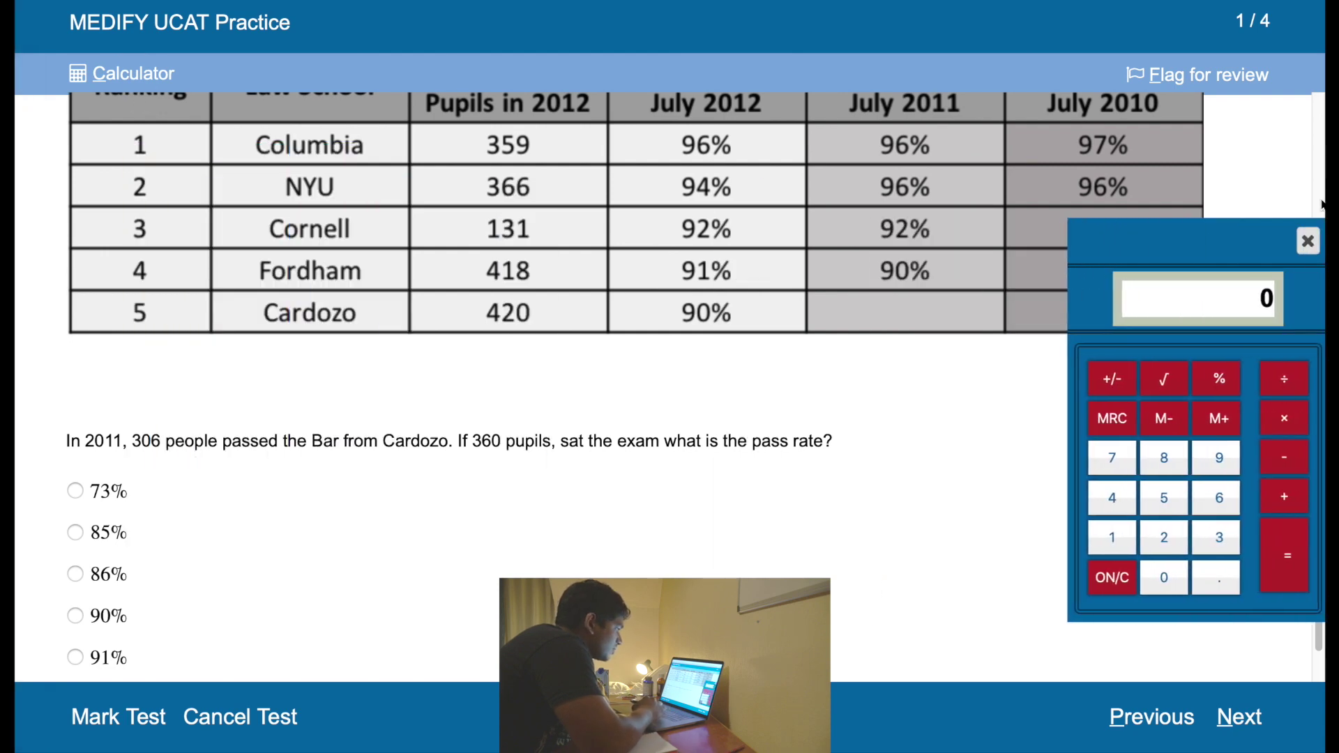
pyautogui.write('306')
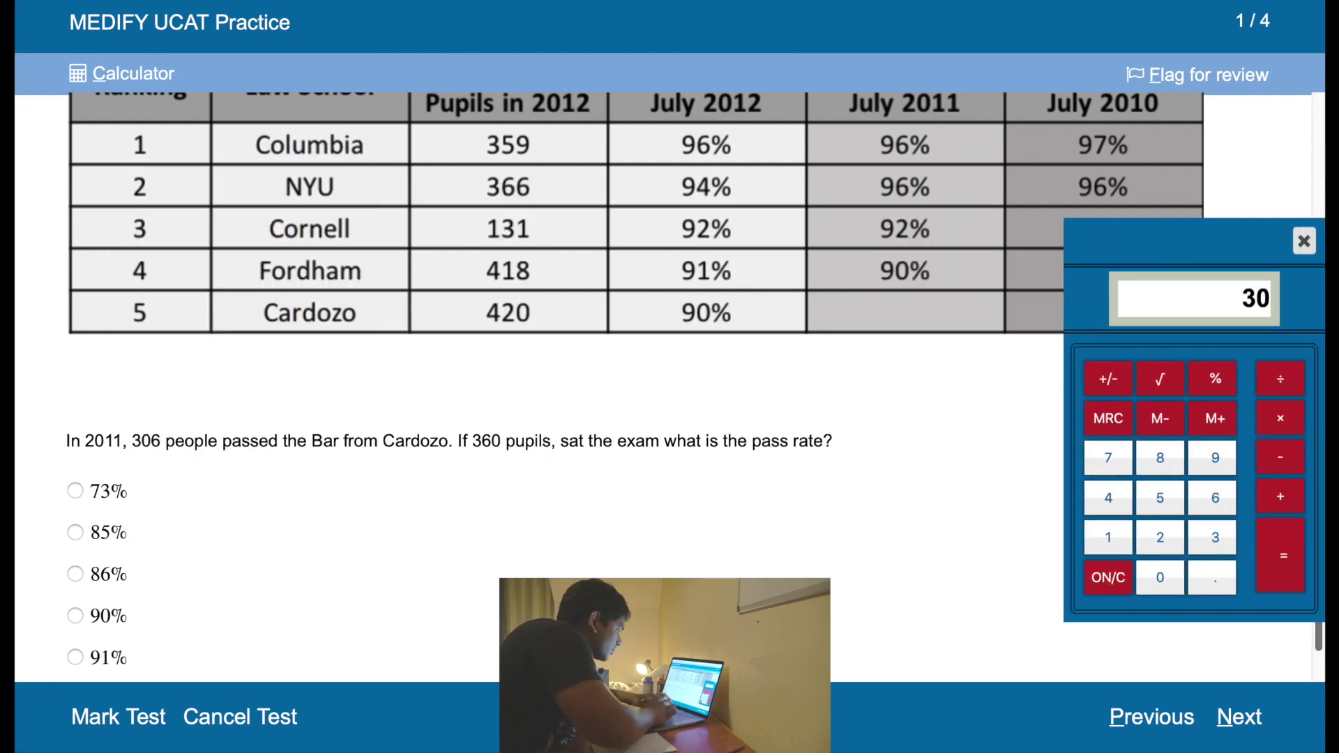
pyautogui.click(1290, 377)
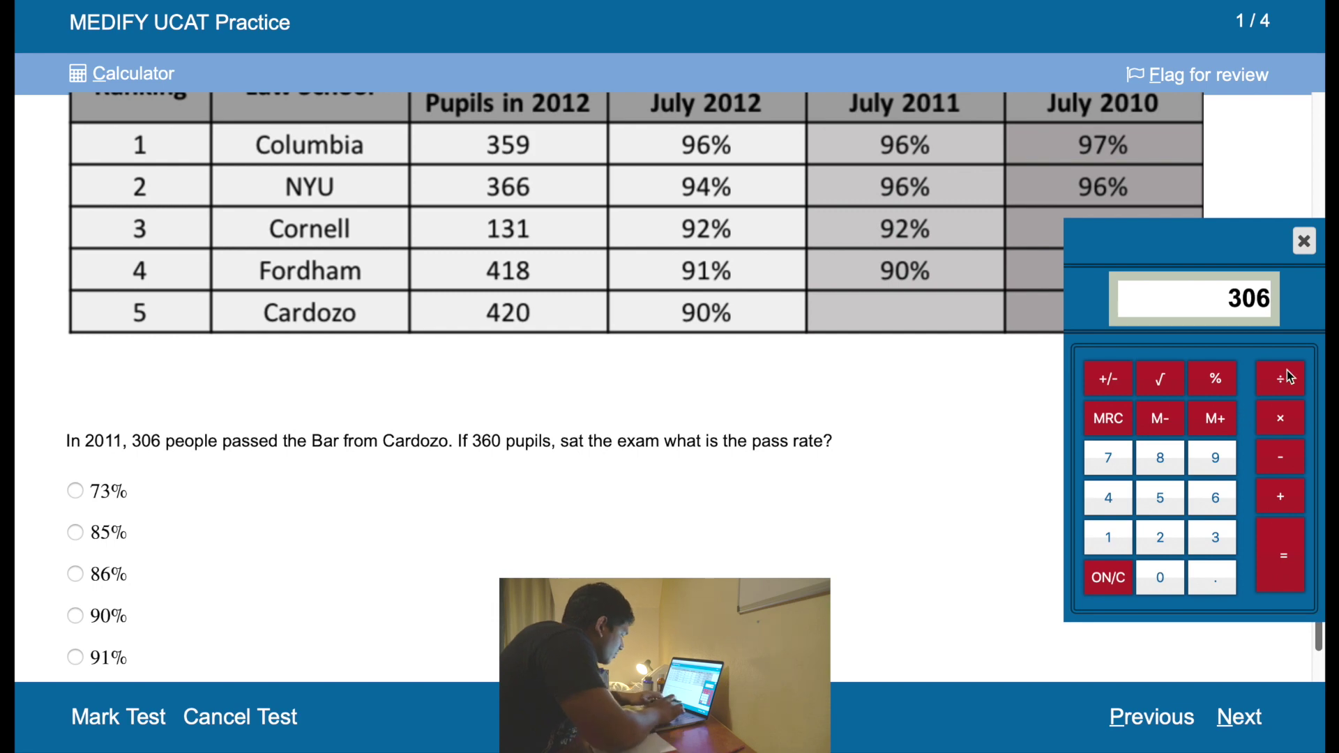
pyautogui.write('360')
pyautogui.press('Return')
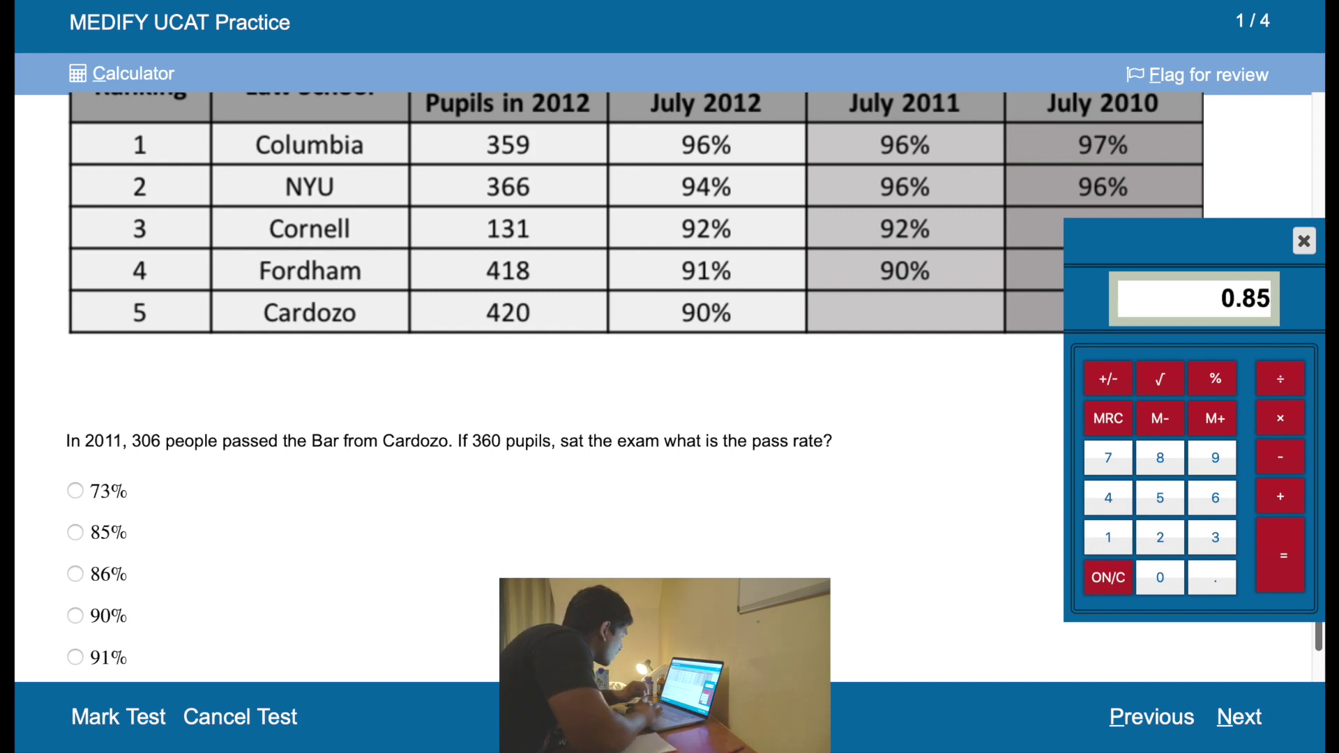
pyautogui.click(90, 532)
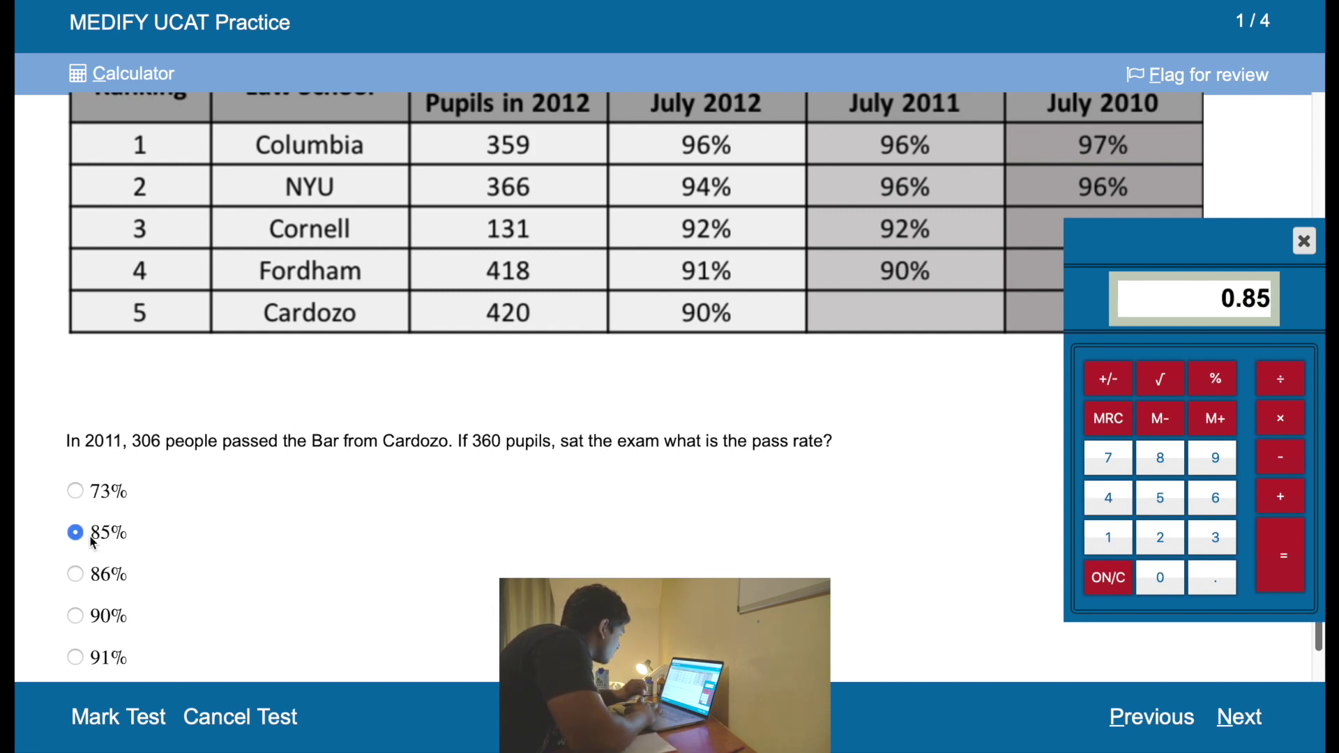
pyautogui.click(1260, 720)
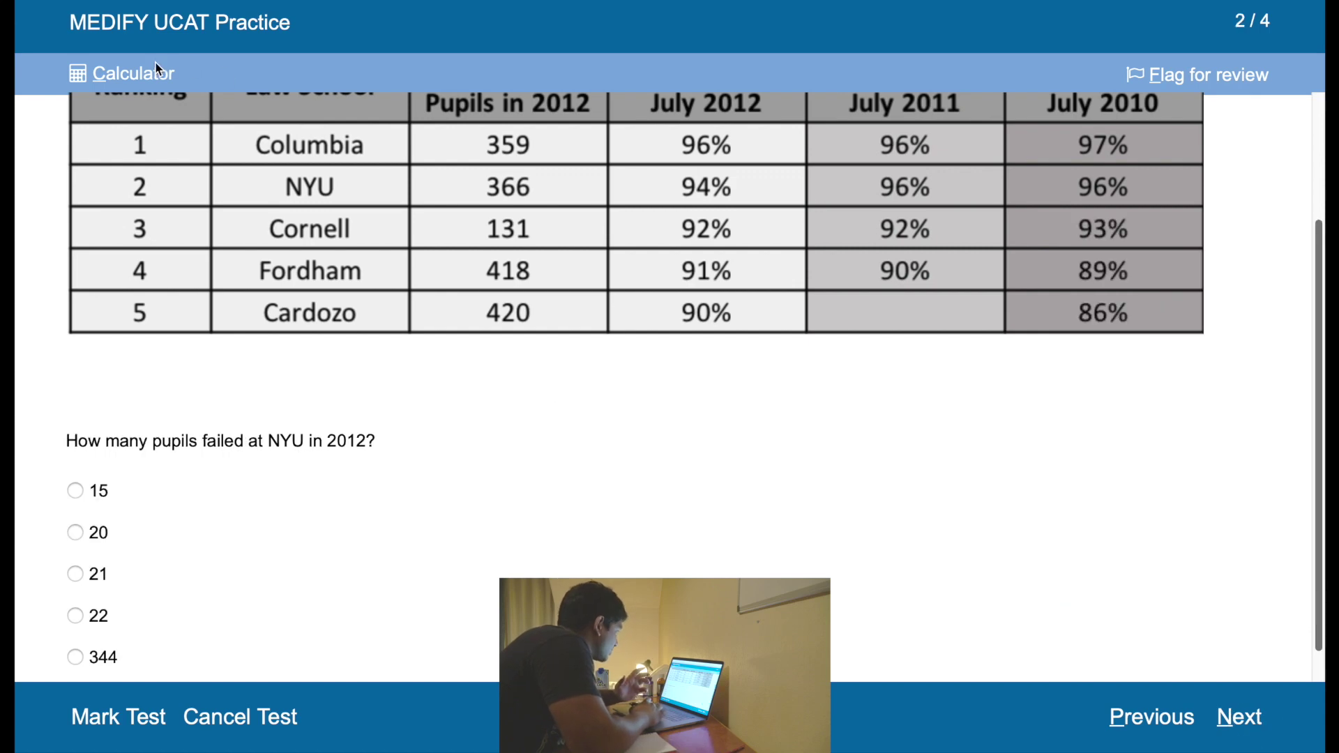
# Step: Calculate the number of NYU pupils who failed in 2012 as .06 × 366 on the calculator
pyautogui.scroll(1, 347, 324)
pyautogui.scroll(-1, 344, 334)
pyautogui.scroll(1, 344, 334)
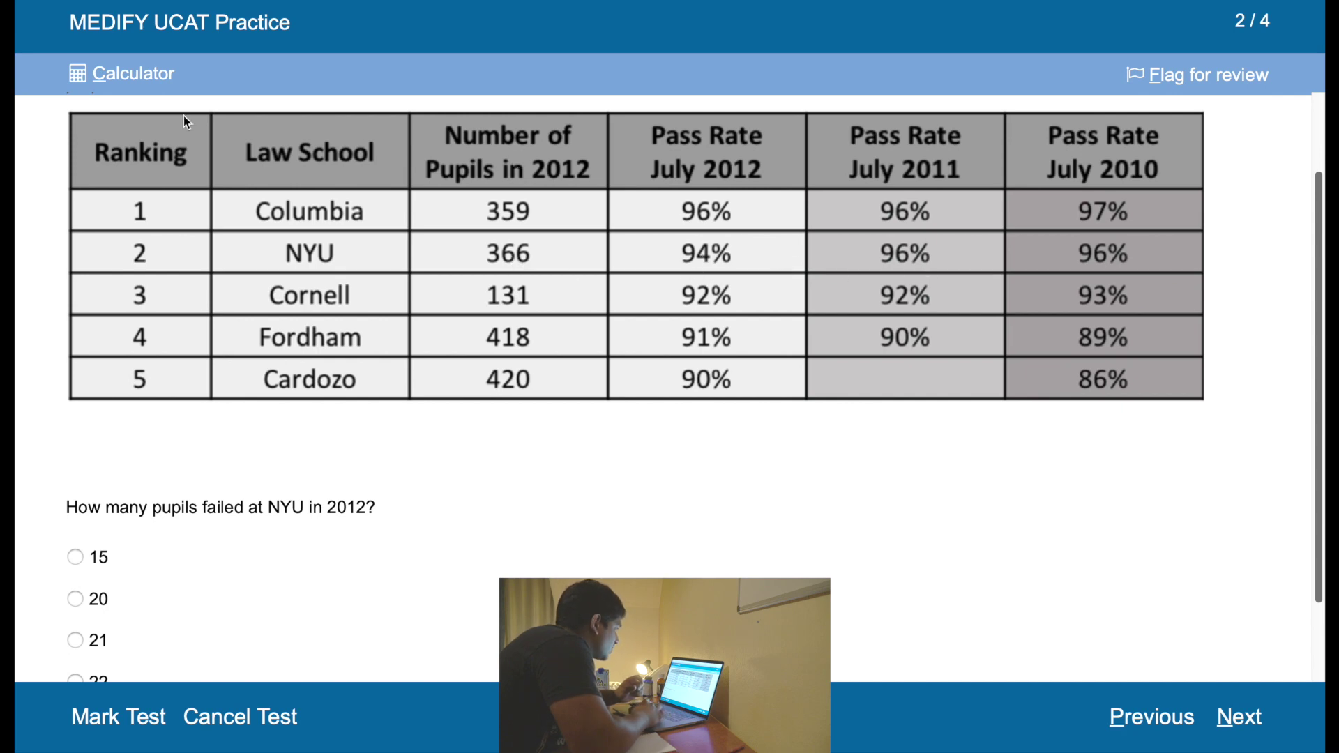
pyautogui.click(136, 80)
pyautogui.click(1144, 576)
pyautogui.click(1212, 576)
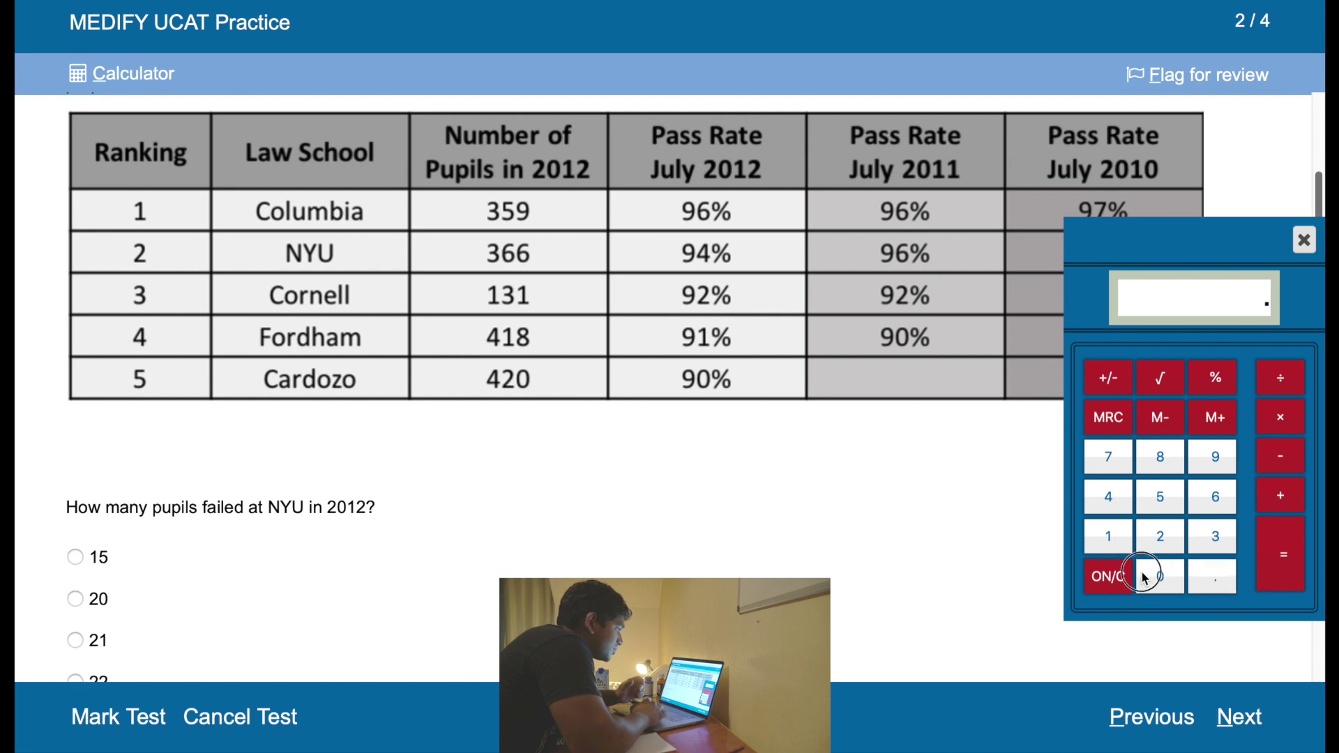
pyautogui.click(1158, 576)
pyautogui.click(1214, 498)
pyautogui.click(1287, 430)
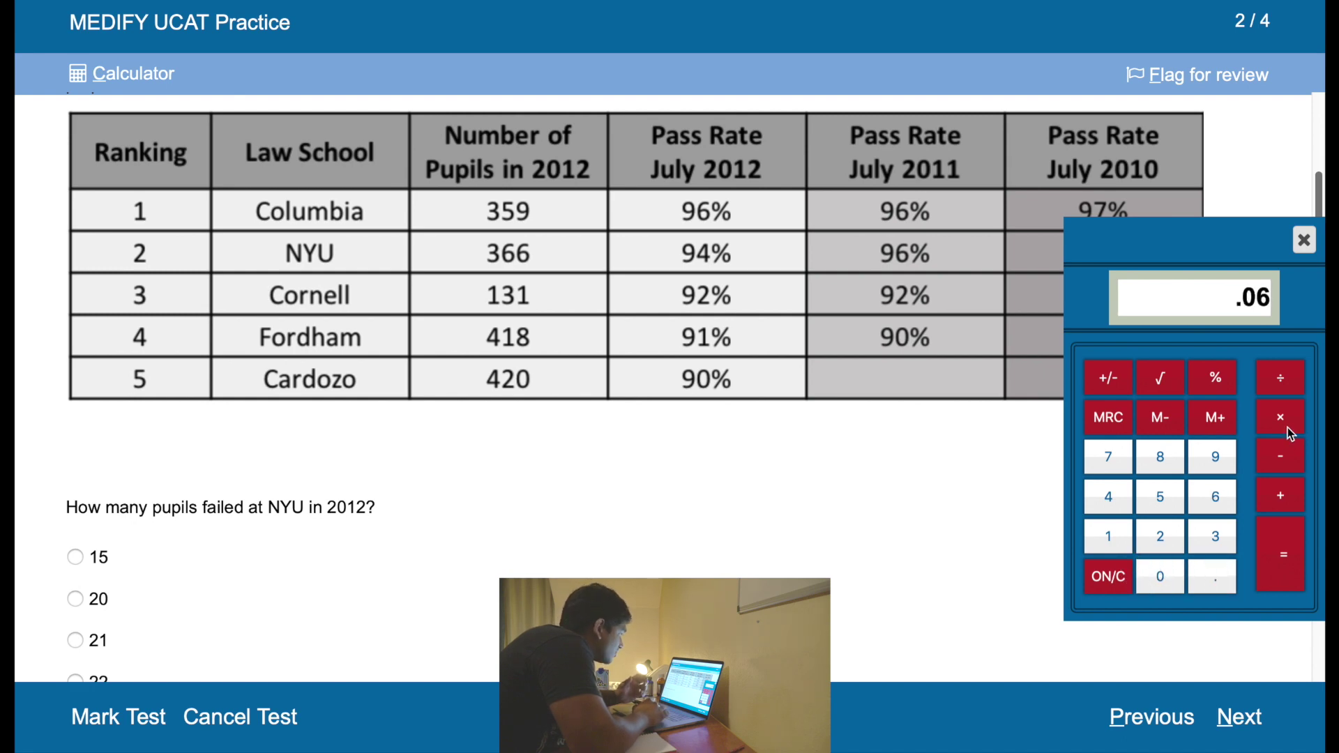
pyautogui.click(1213, 537)
pyautogui.click(1213, 496)
pyautogui.click(1213, 496)
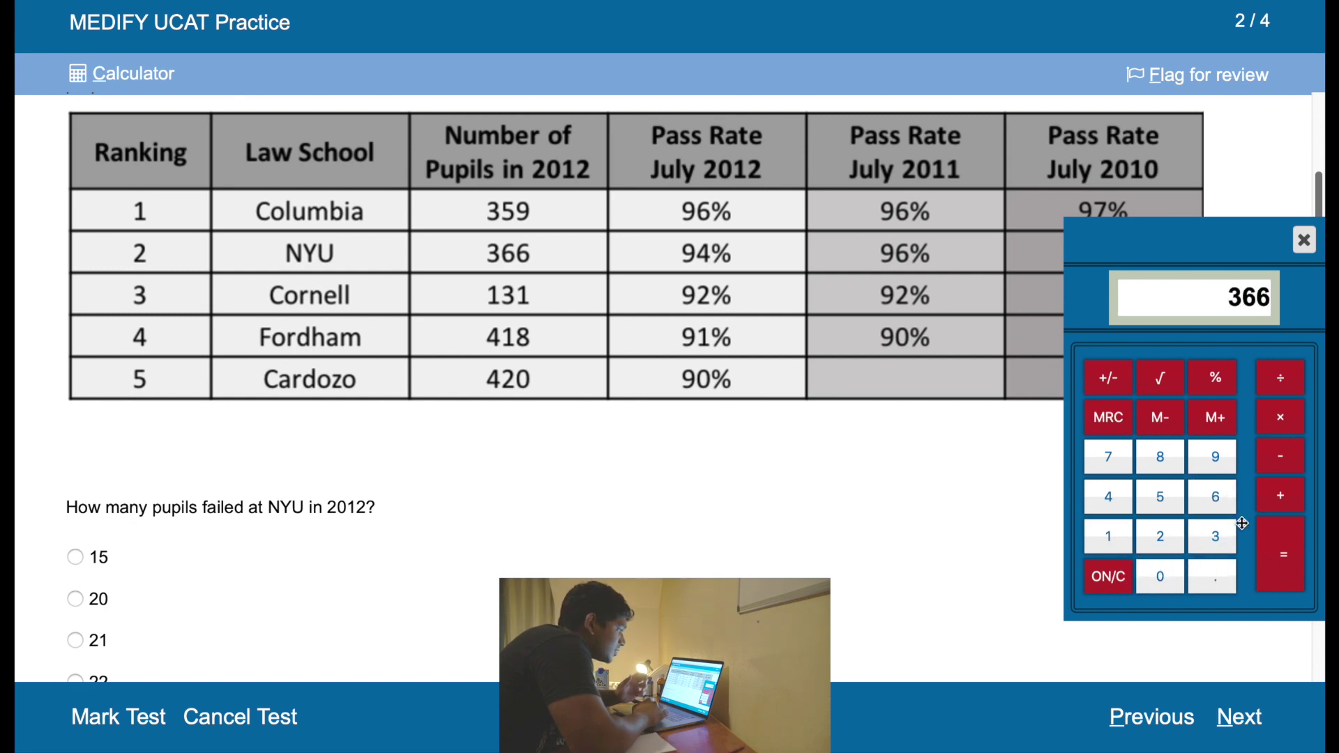
pyautogui.click(1282, 554)
# Step: Answer the question on NYU's 2012 failures with 22 and advance to question 3
pyautogui.scroll(-2, 459, 507)
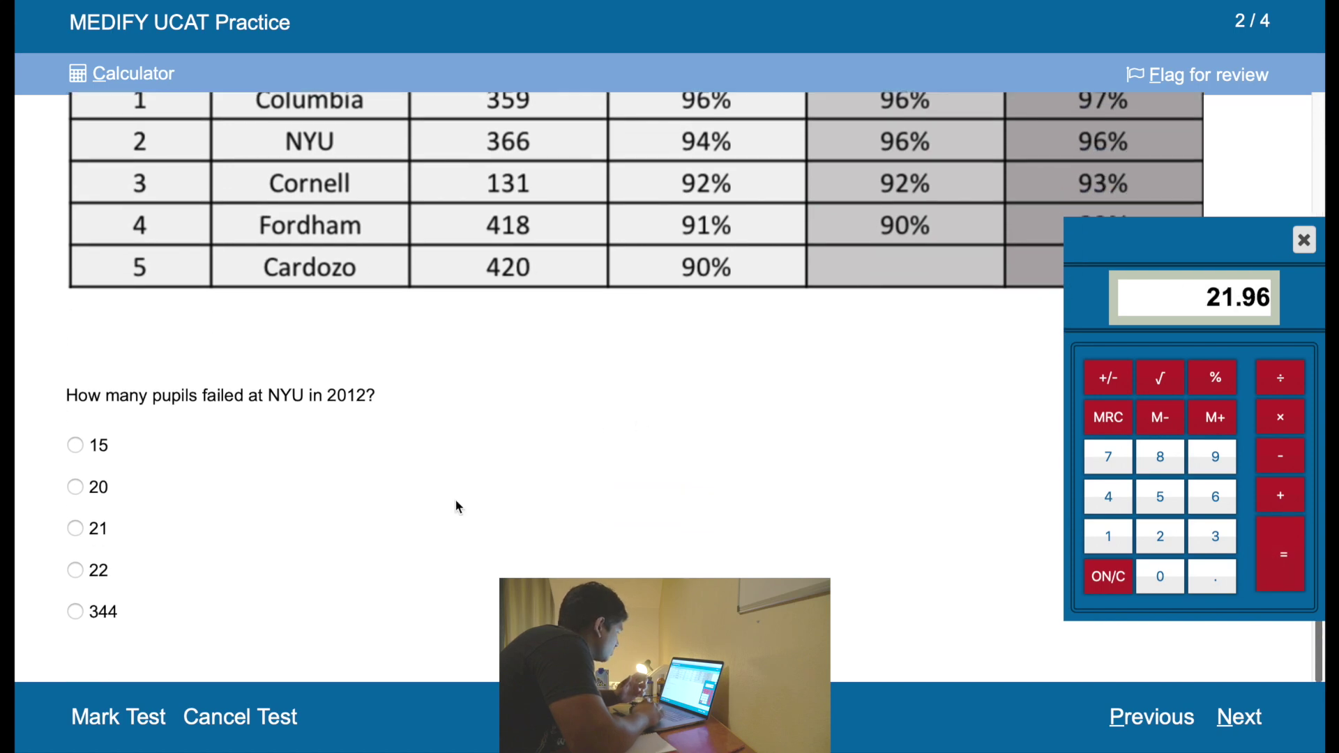
pyautogui.click(95, 573)
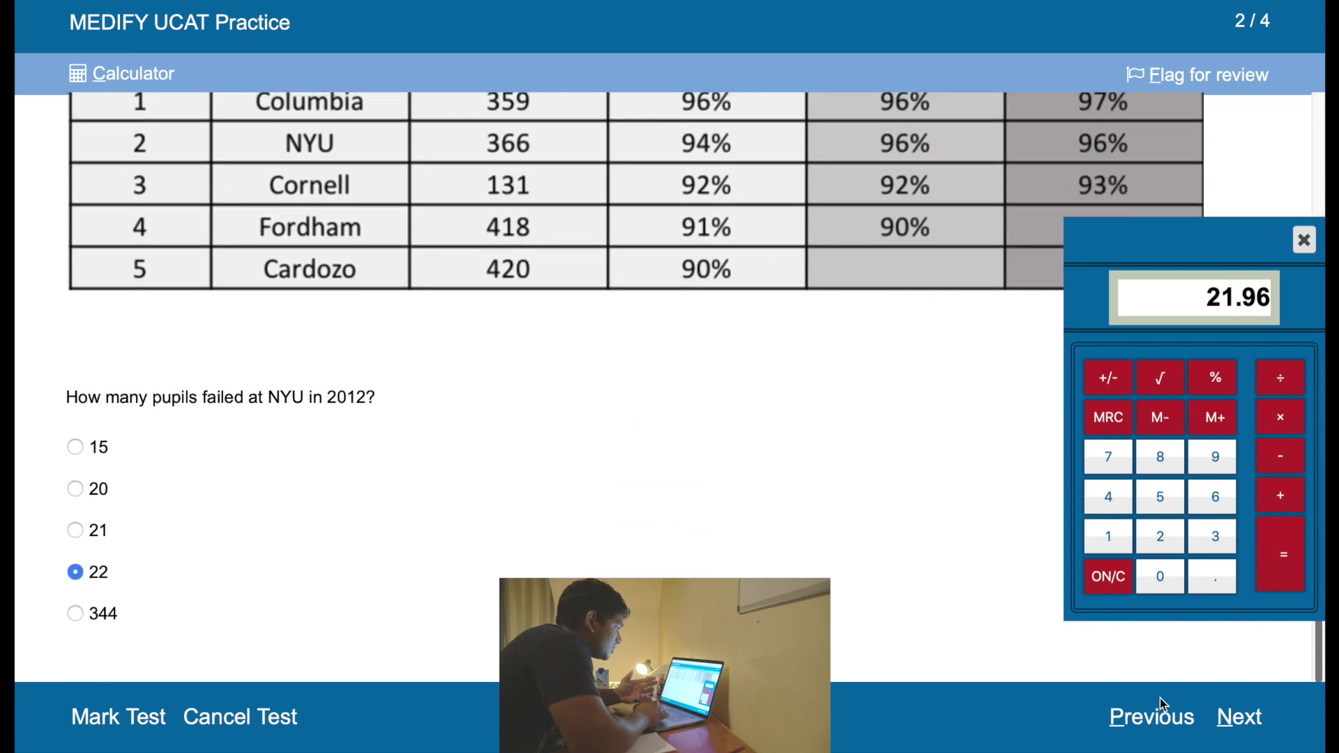
pyautogui.click(1234, 715)
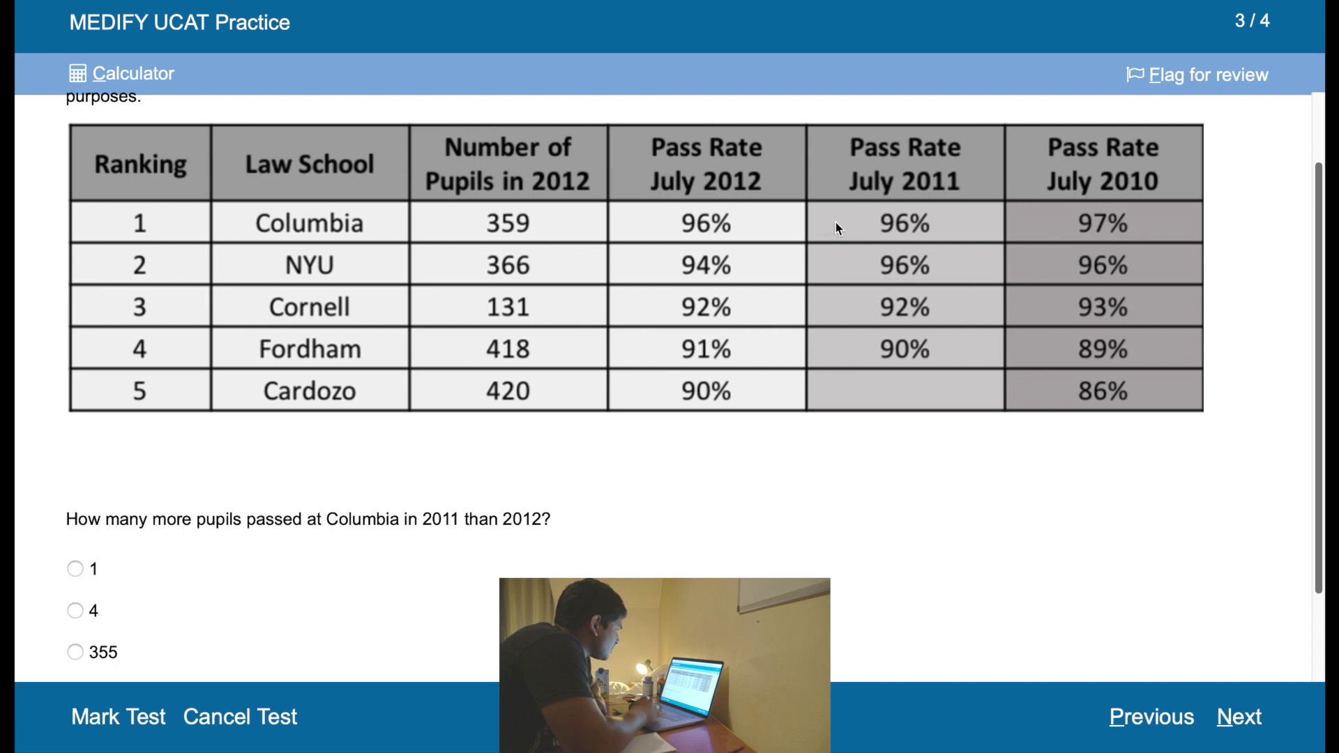
# Step: Answer the question comparing Columbia's 2011 and 2012 passes with No Difference
pyautogui.scroll(-1, 840, 224)
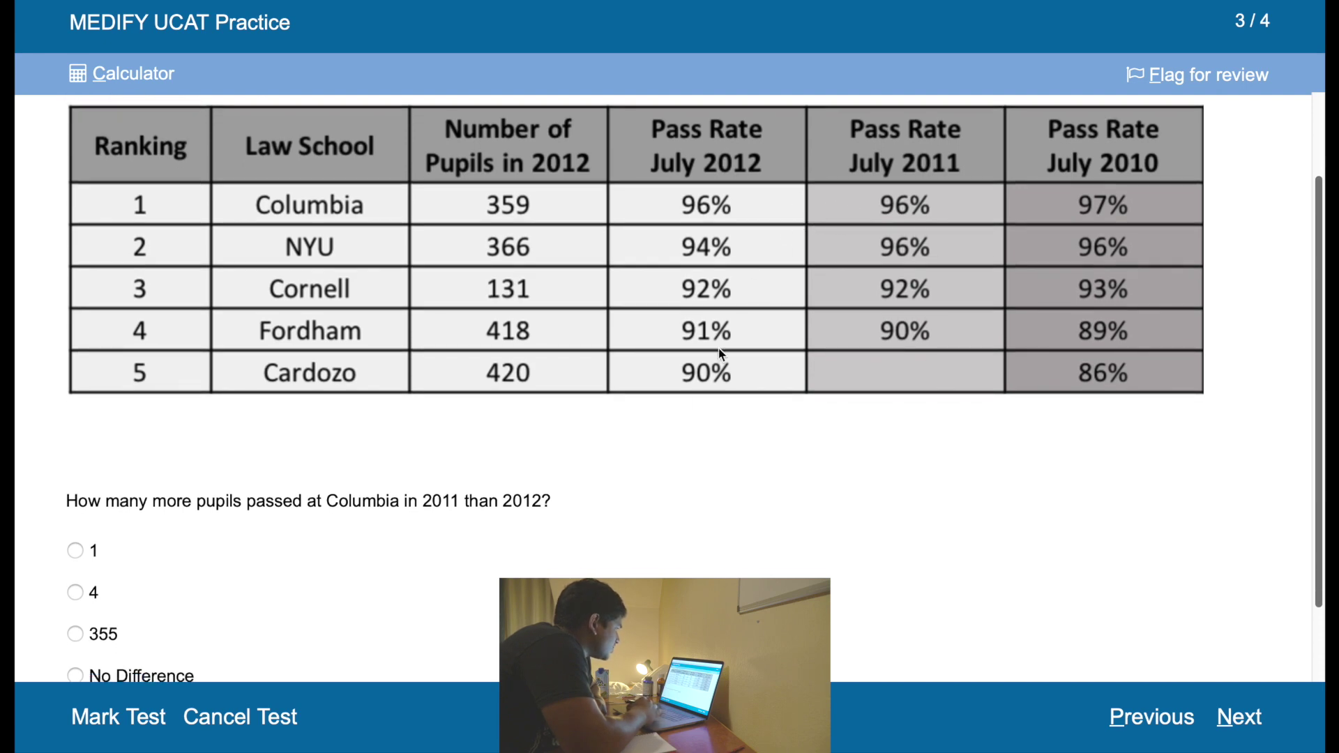
pyautogui.scroll(-3, 693, 418)
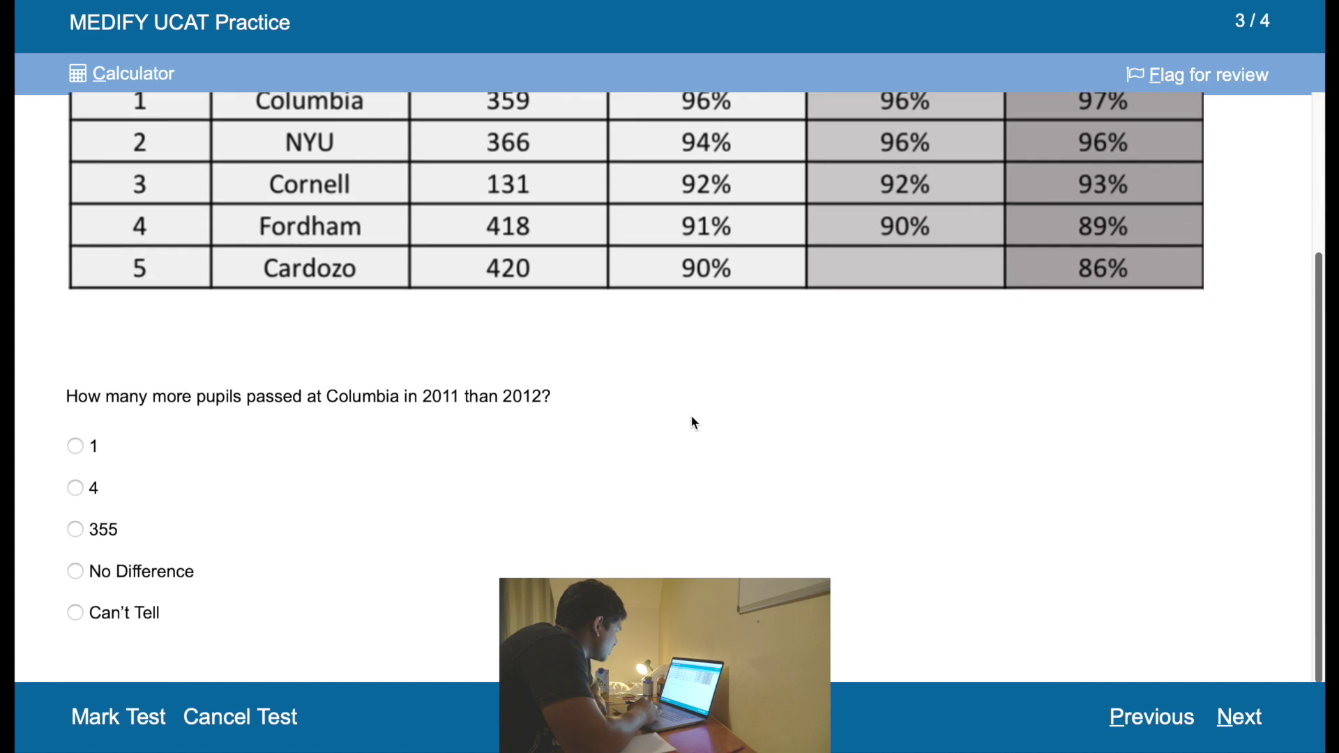
pyautogui.click(144, 580)
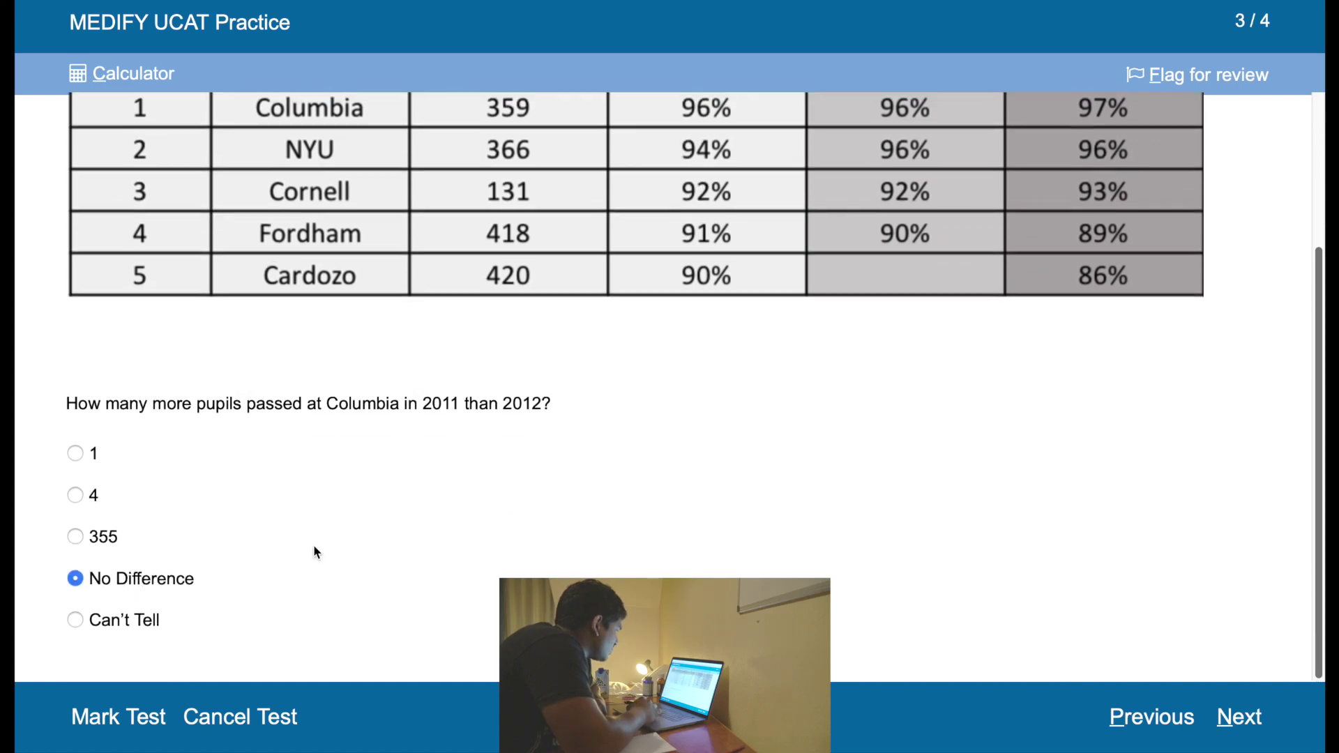
# Step: Recheck the passage and table, change the Columbia answer to Can't Tell, and advance to question 4
pyautogui.scroll(5, 321, 541)
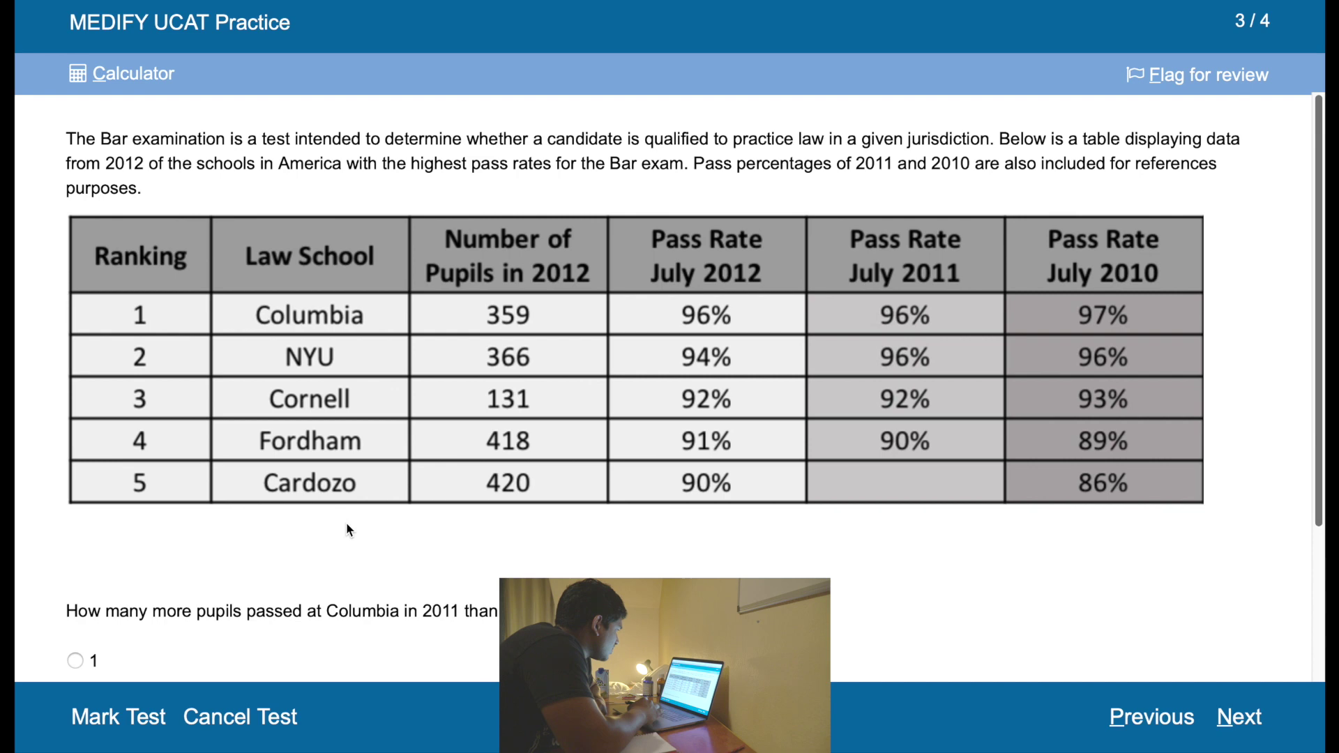
pyautogui.scroll(-1, 347, 552)
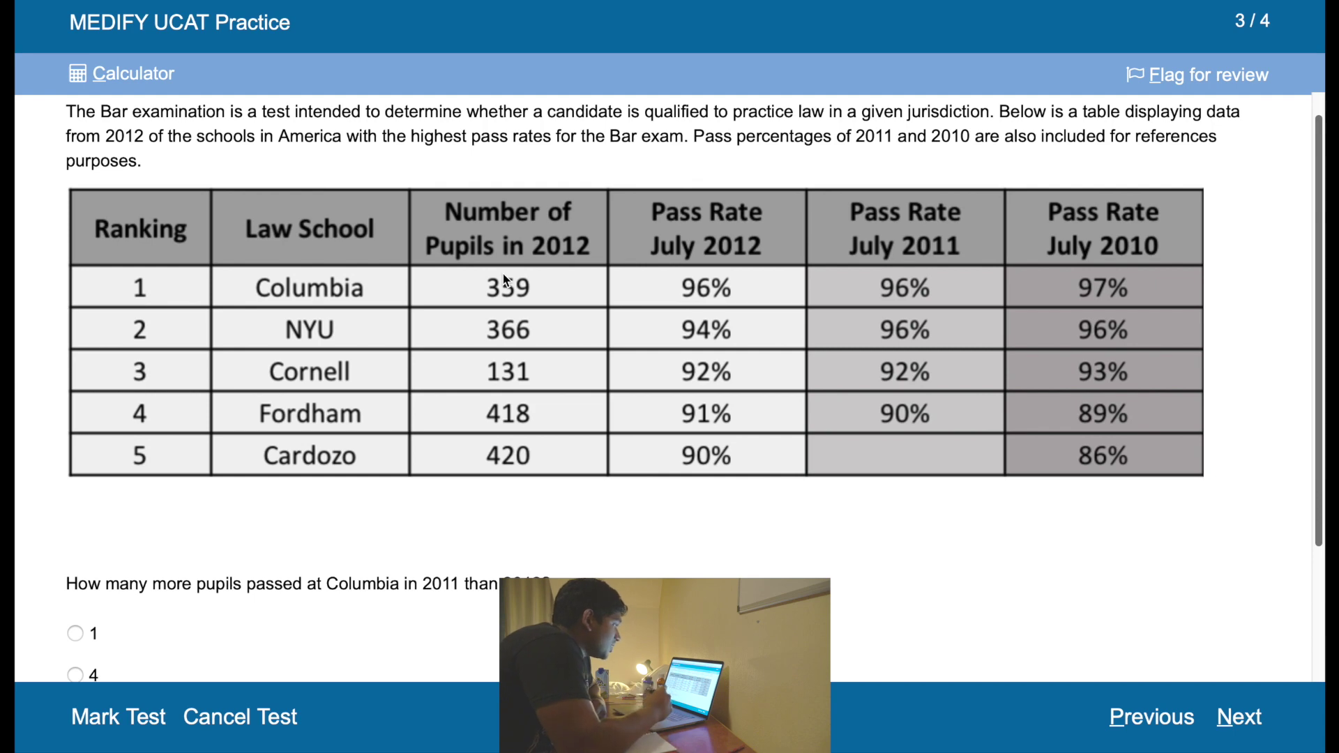
pyautogui.scroll(-5, 506, 280)
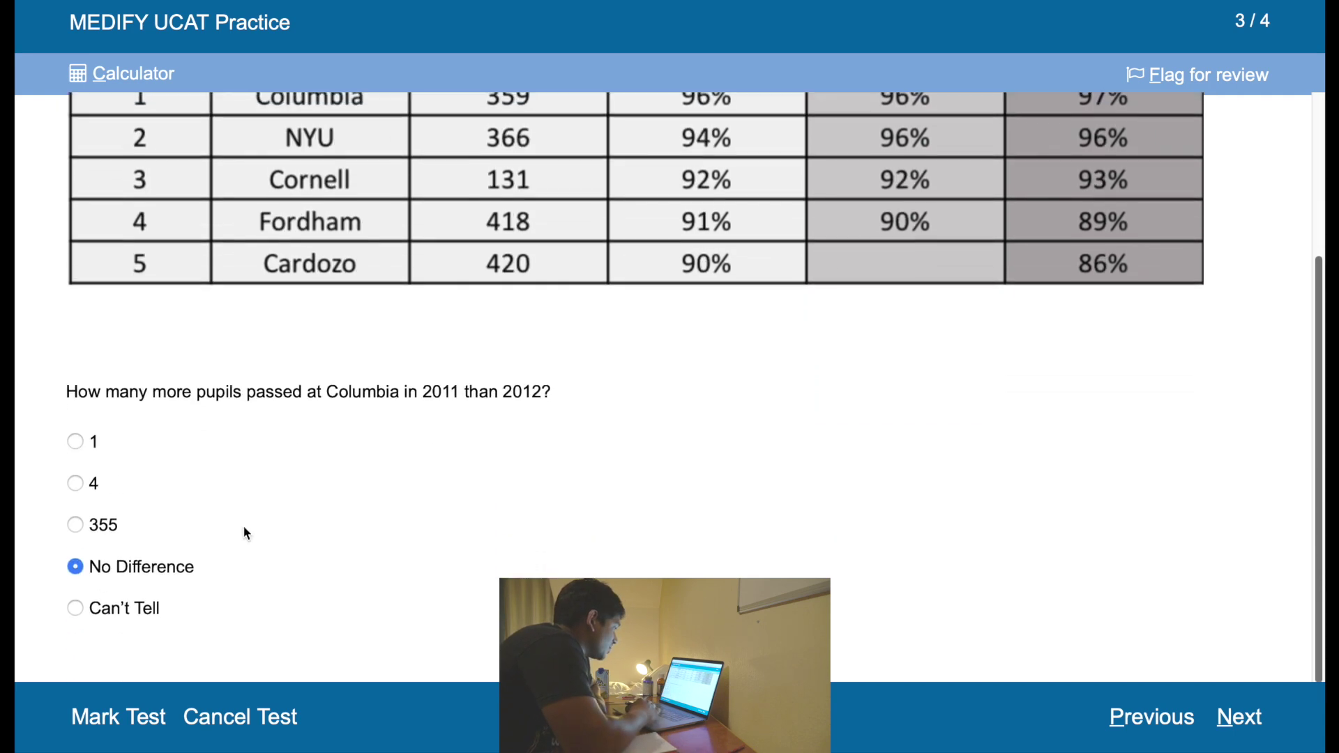
pyautogui.click(102, 617)
pyautogui.hotkey('alt', 'n')
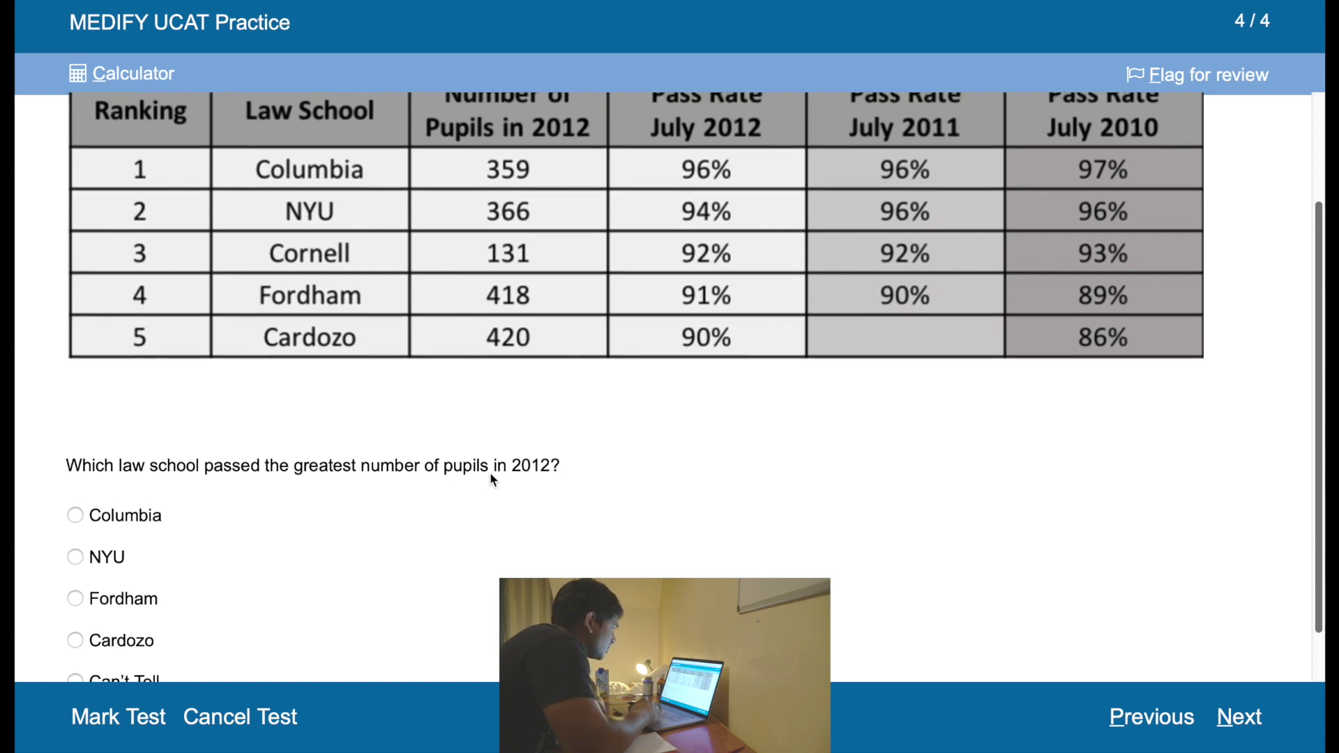
# Step: Calculate Columbia's number of passing pupils in 2012 as 359 × 0.96 on the cleared calculator
pyautogui.scroll(3, 491, 472)
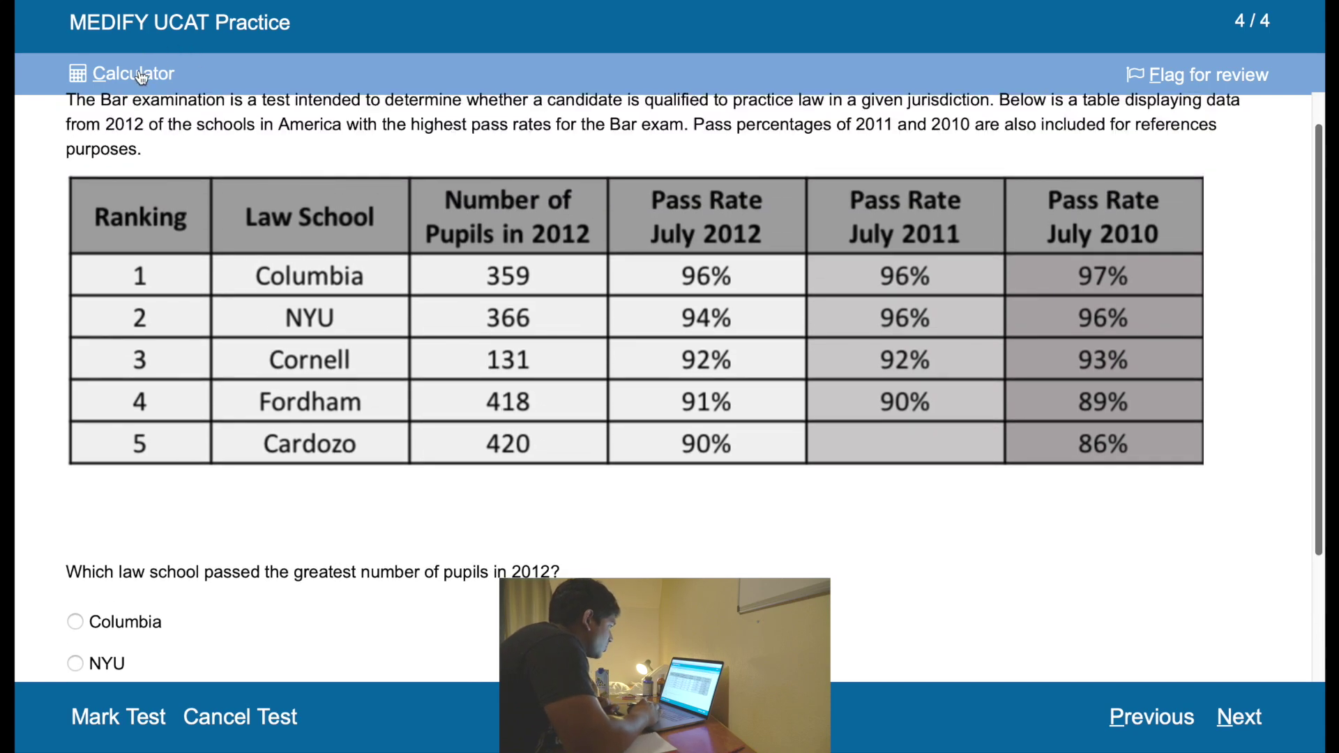
pyautogui.hotkey('alt', 'c')
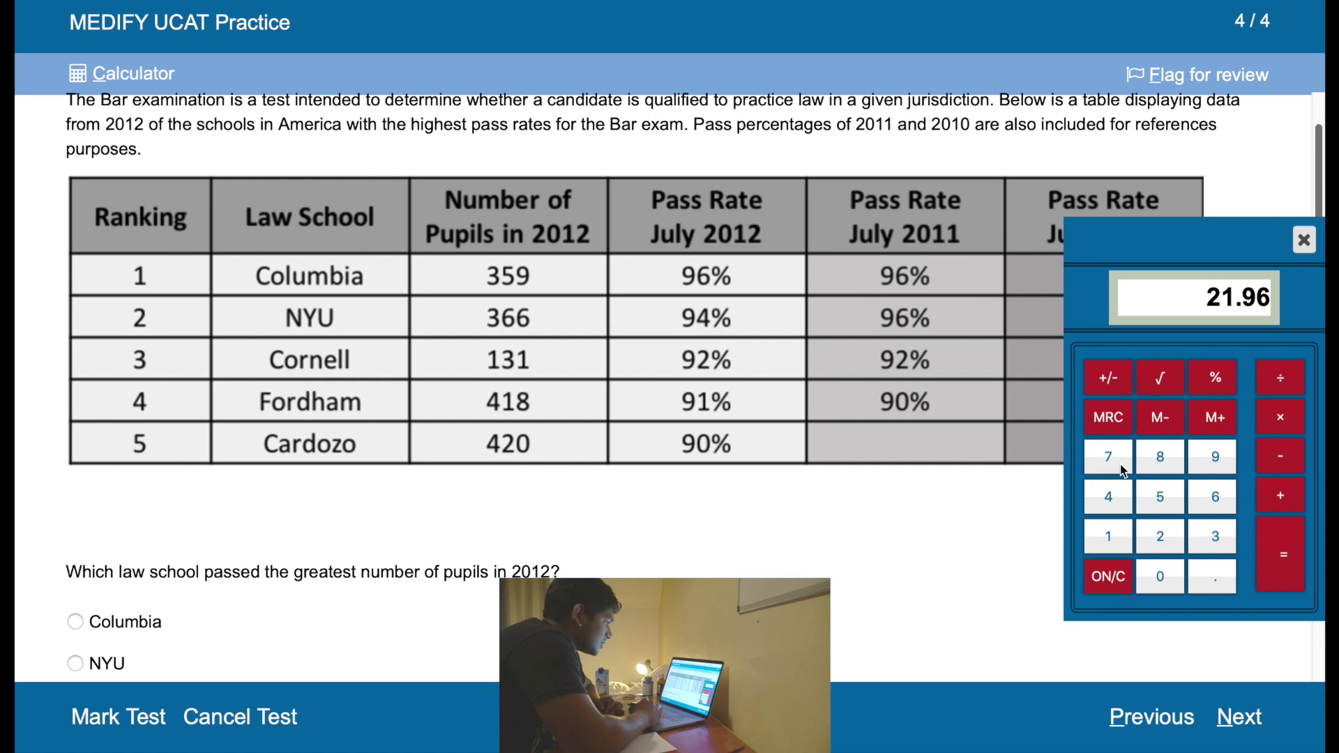
pyautogui.click(1112, 569)
pyautogui.write('359')
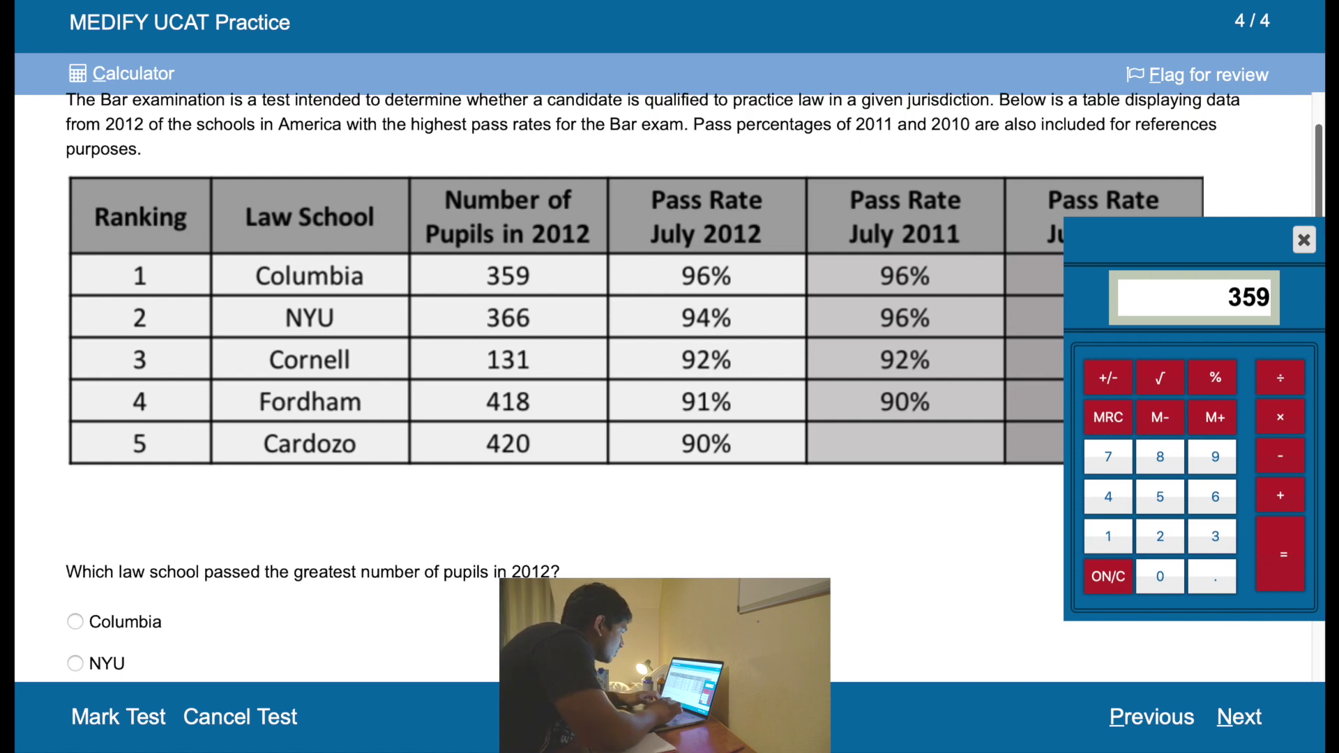
pyautogui.write('*0.96')
pyautogui.press('Return')
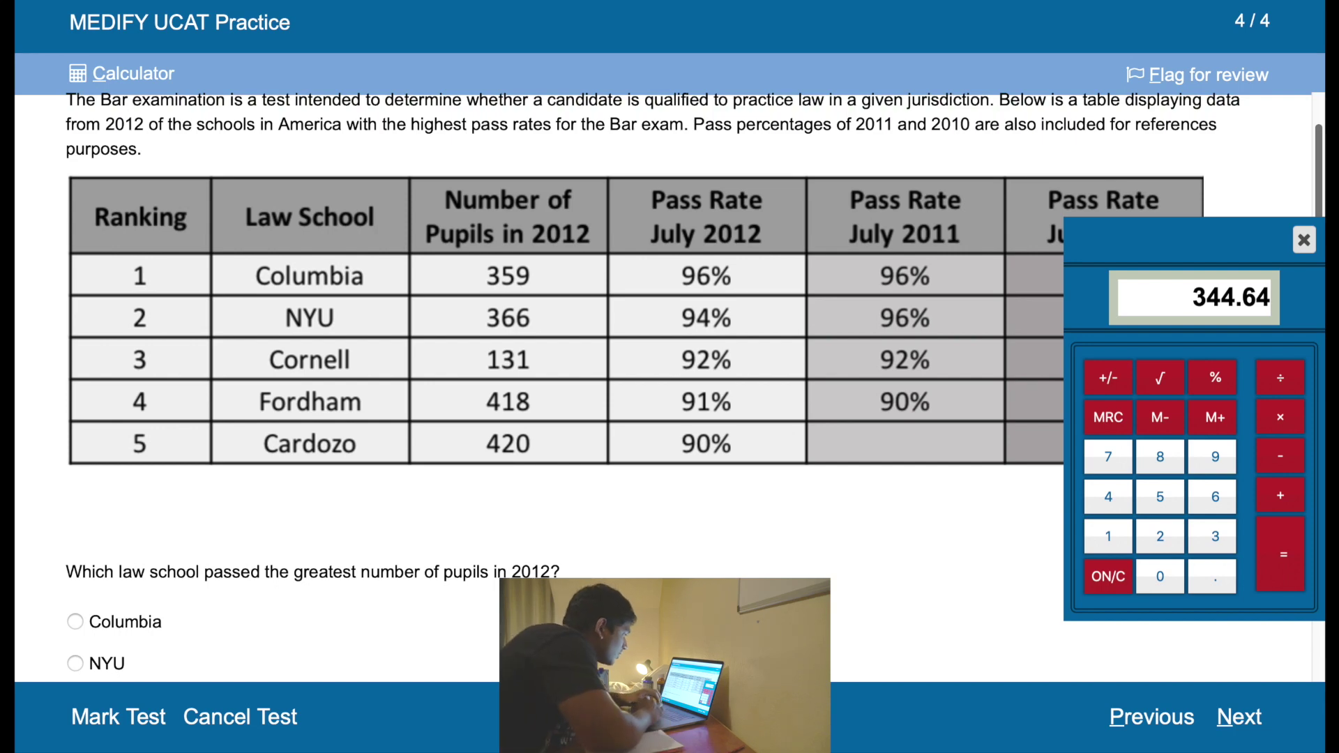
# Step: Clear the calculator and multiply NYU's 366 pupils by its pass rate figure of 94
pyautogui.click(1116, 583)
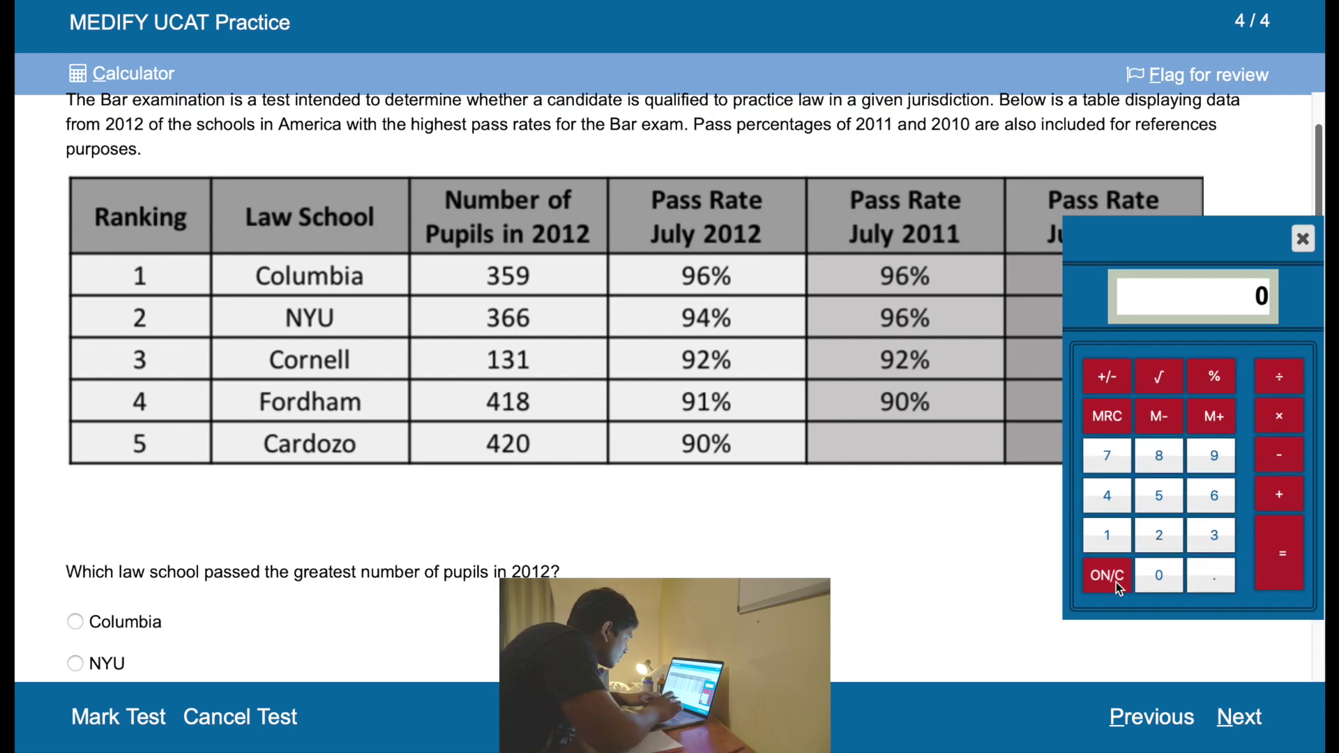
pyautogui.write('366')
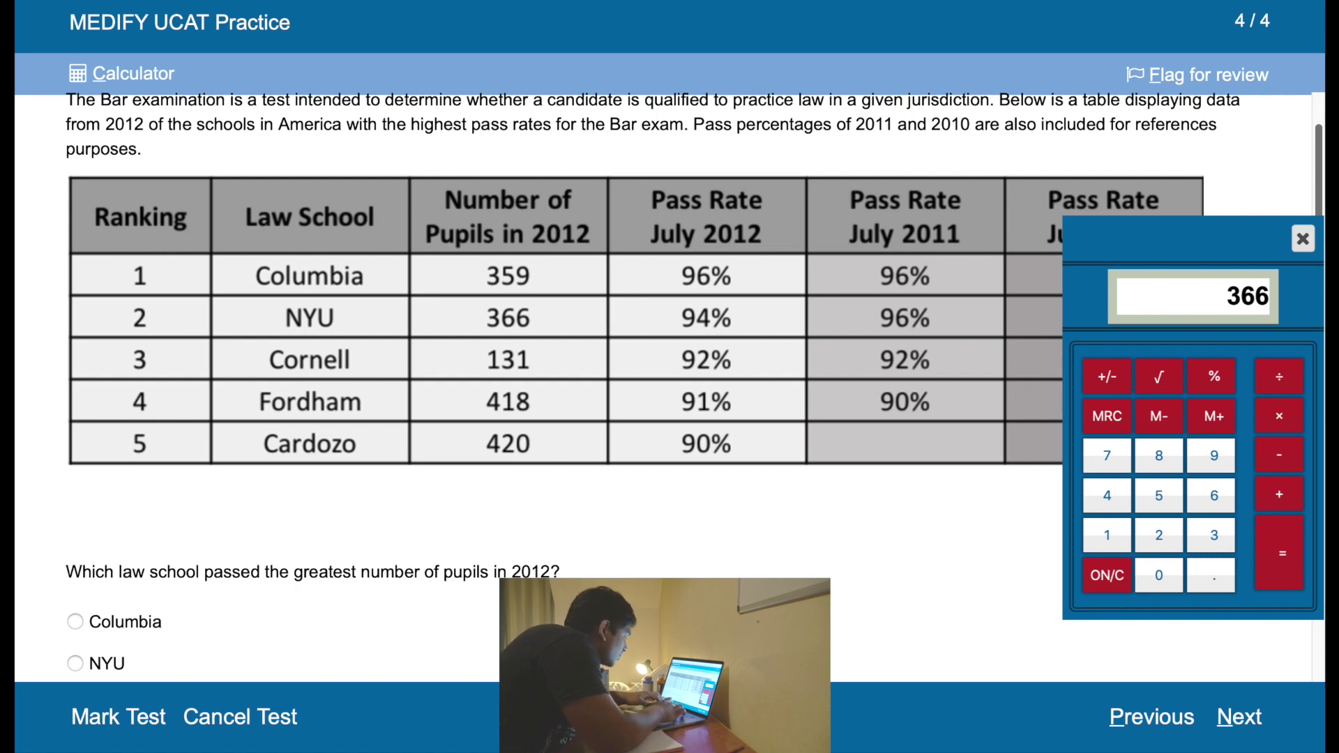
pyautogui.write('*94')
pyautogui.press('Return')
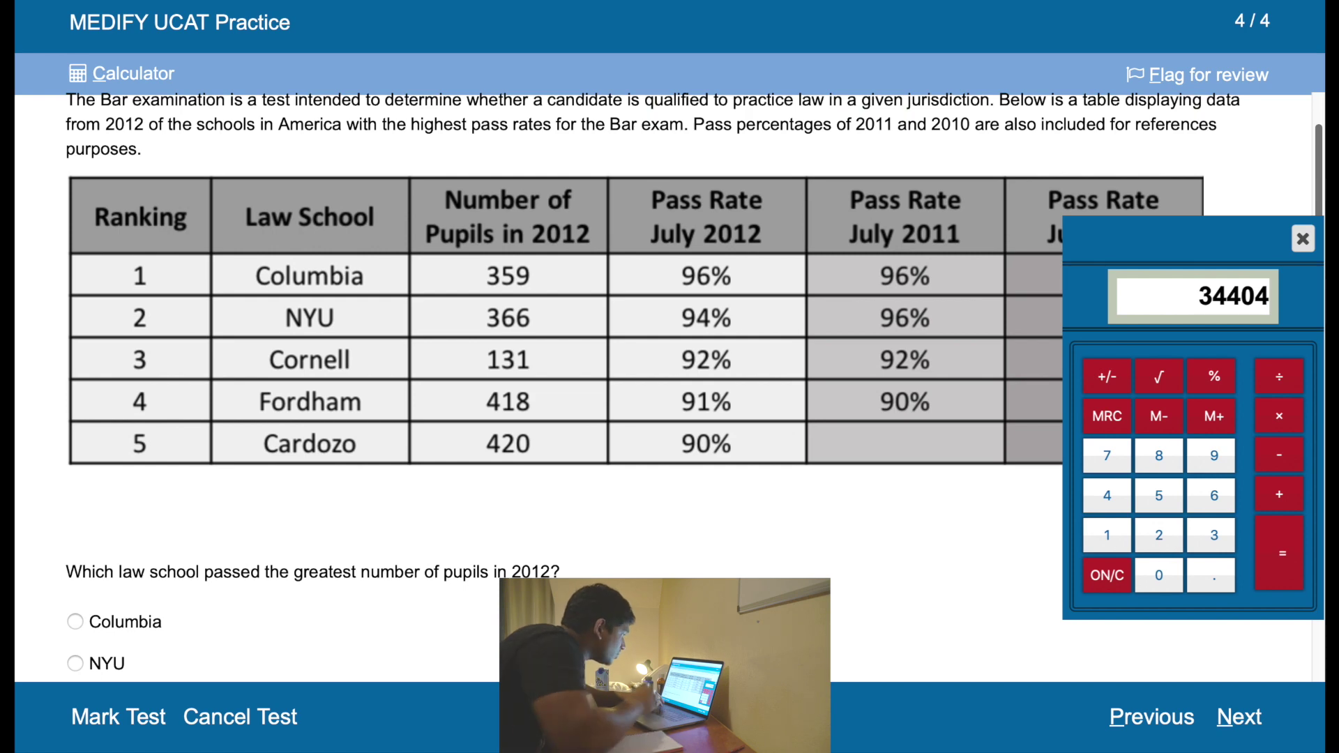
# Step: Clear the calculator and multiply Fordham's 418 pupils by its pass rate figure of 91
pyautogui.click(1108, 579)
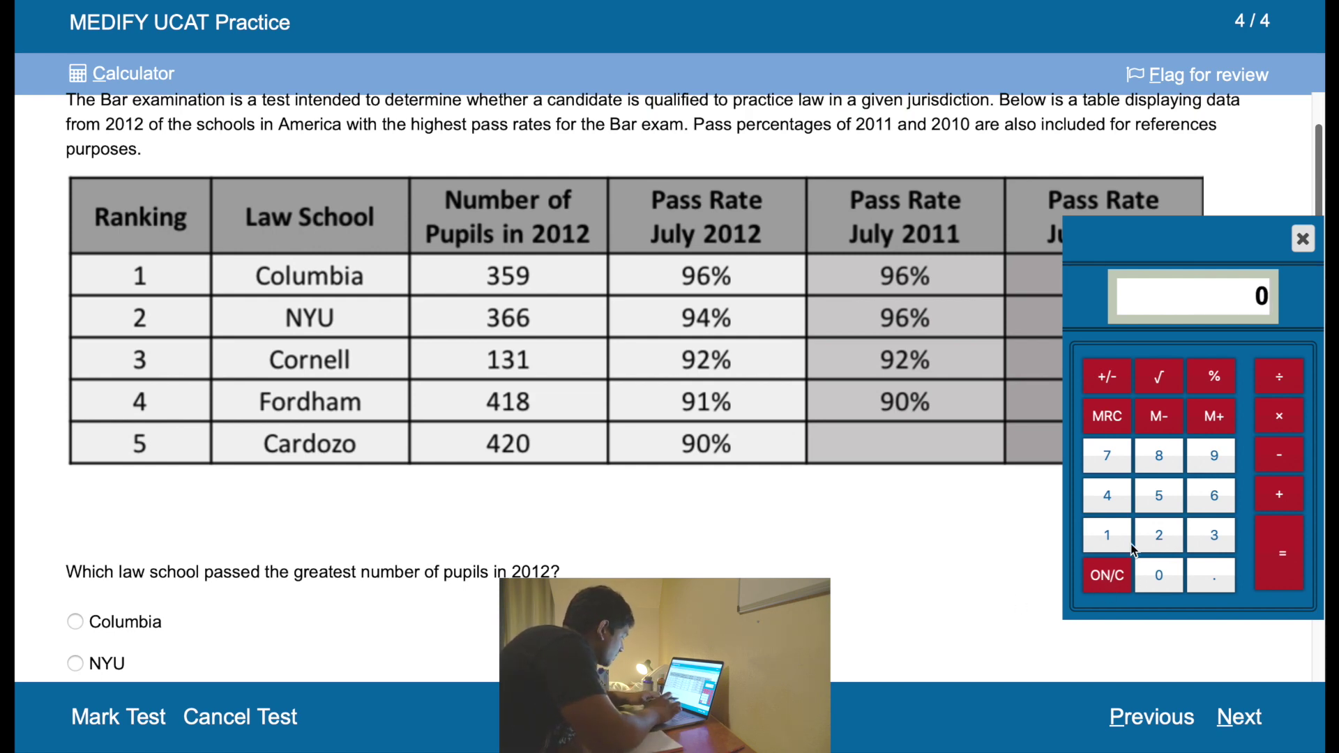
pyautogui.write('418')
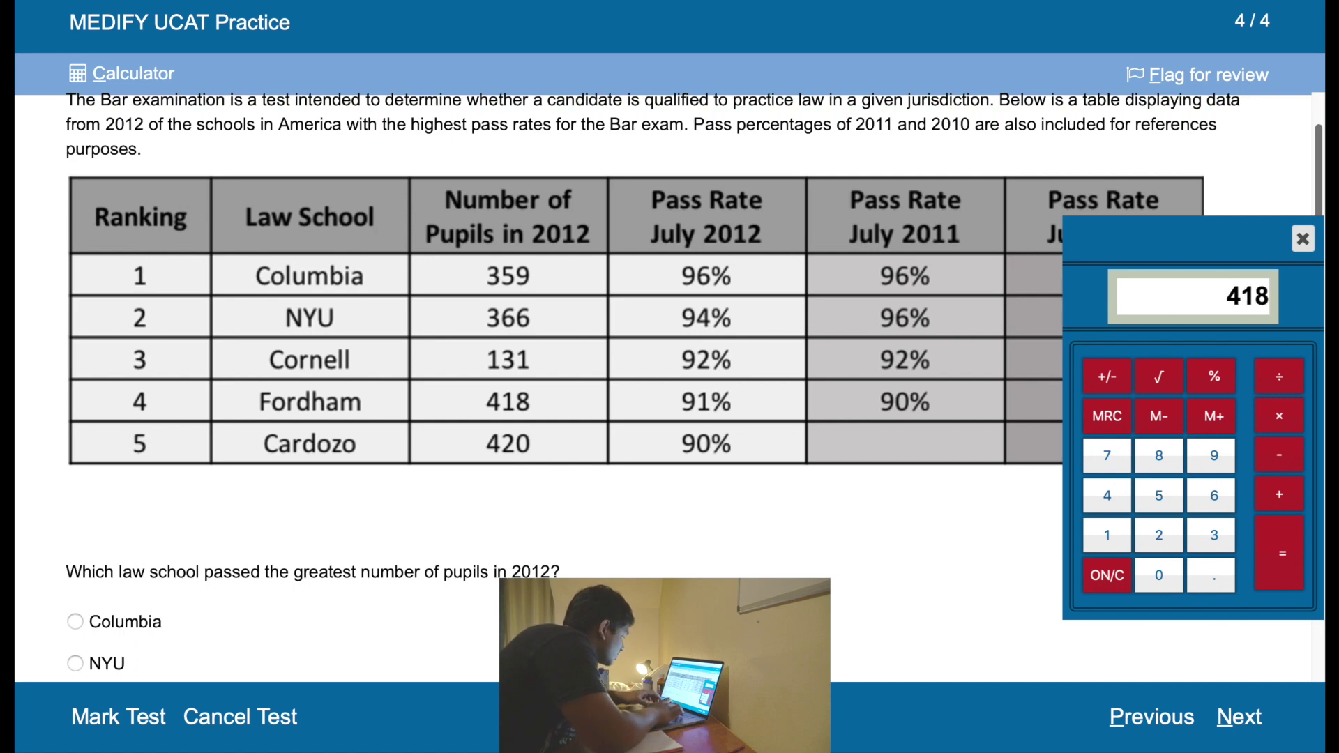
pyautogui.write('*91')
pyautogui.press('Return')
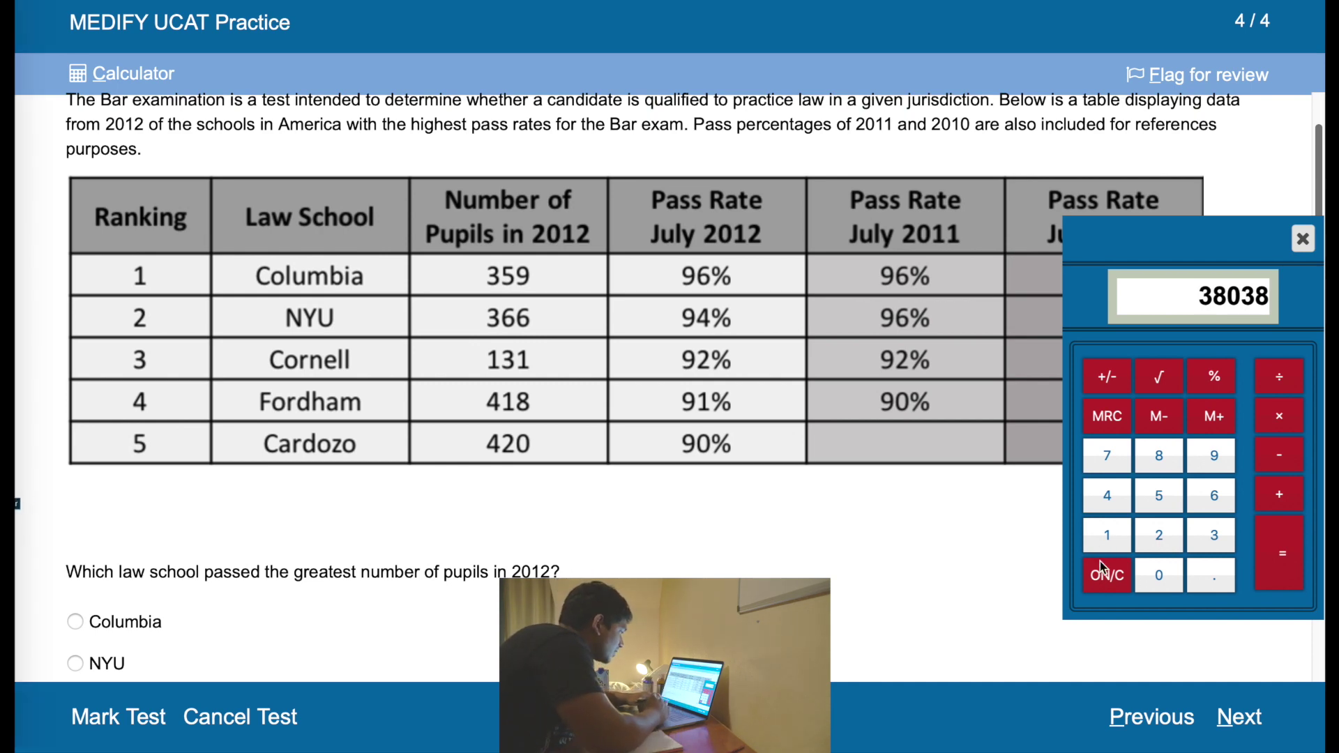
# Step: Clear the calculator and multiply Cardozo's 420 pupils by its pass rate figure of 90
pyautogui.press('Escape')
pyautogui.write('430')
pyautogui.press('Escape')
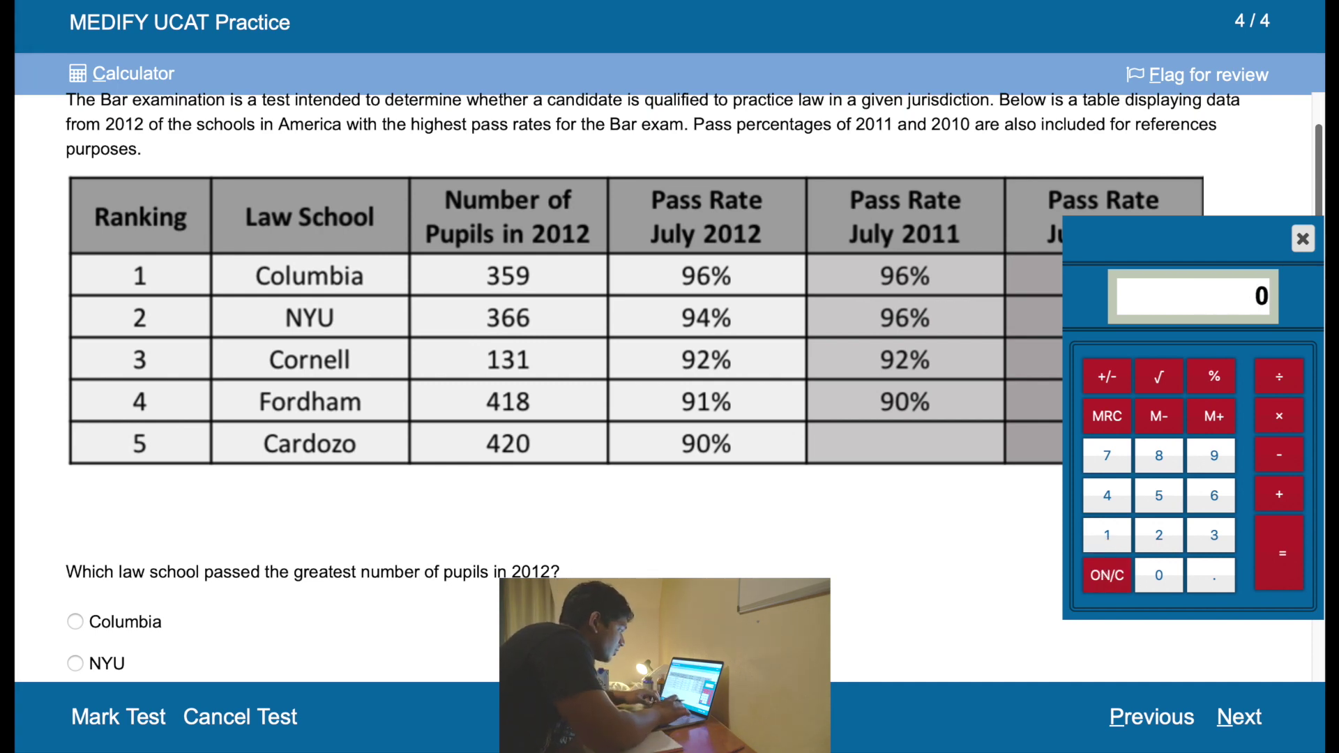
pyautogui.write('420')
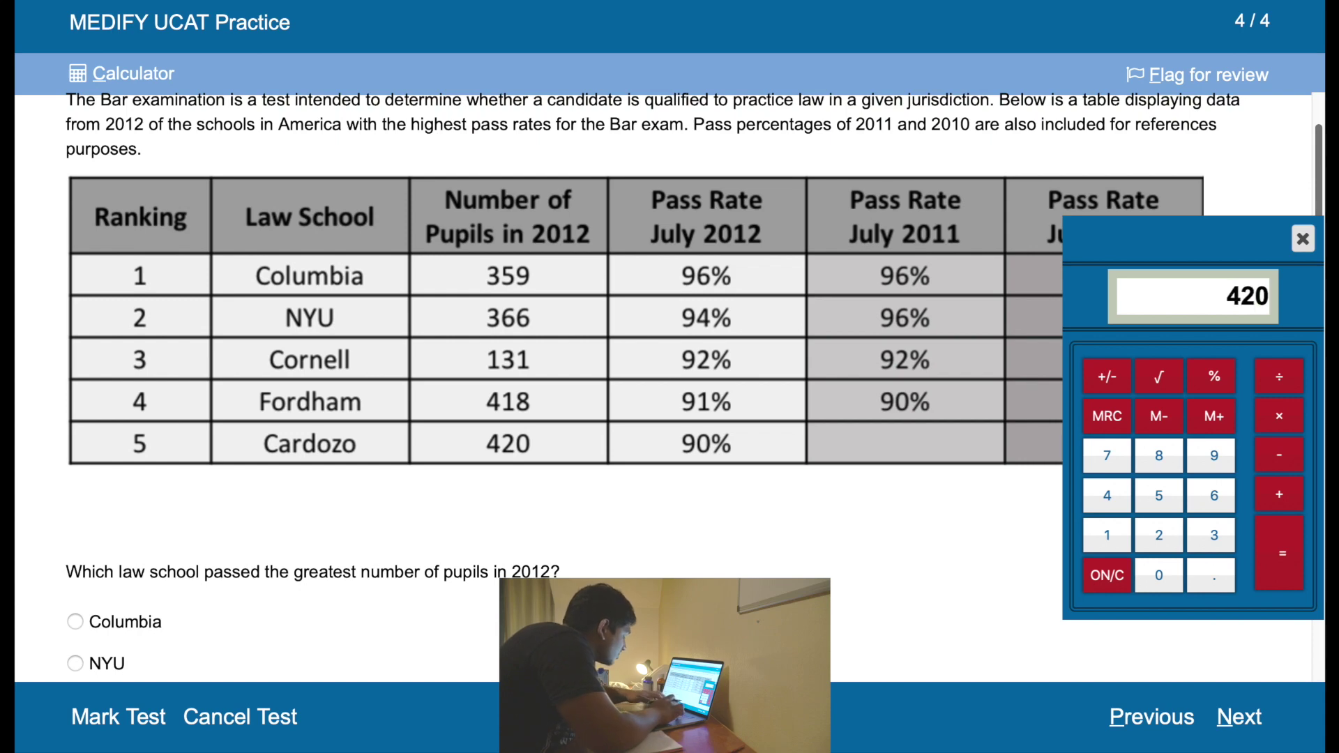
pyautogui.write('*90')
pyautogui.press('Return')
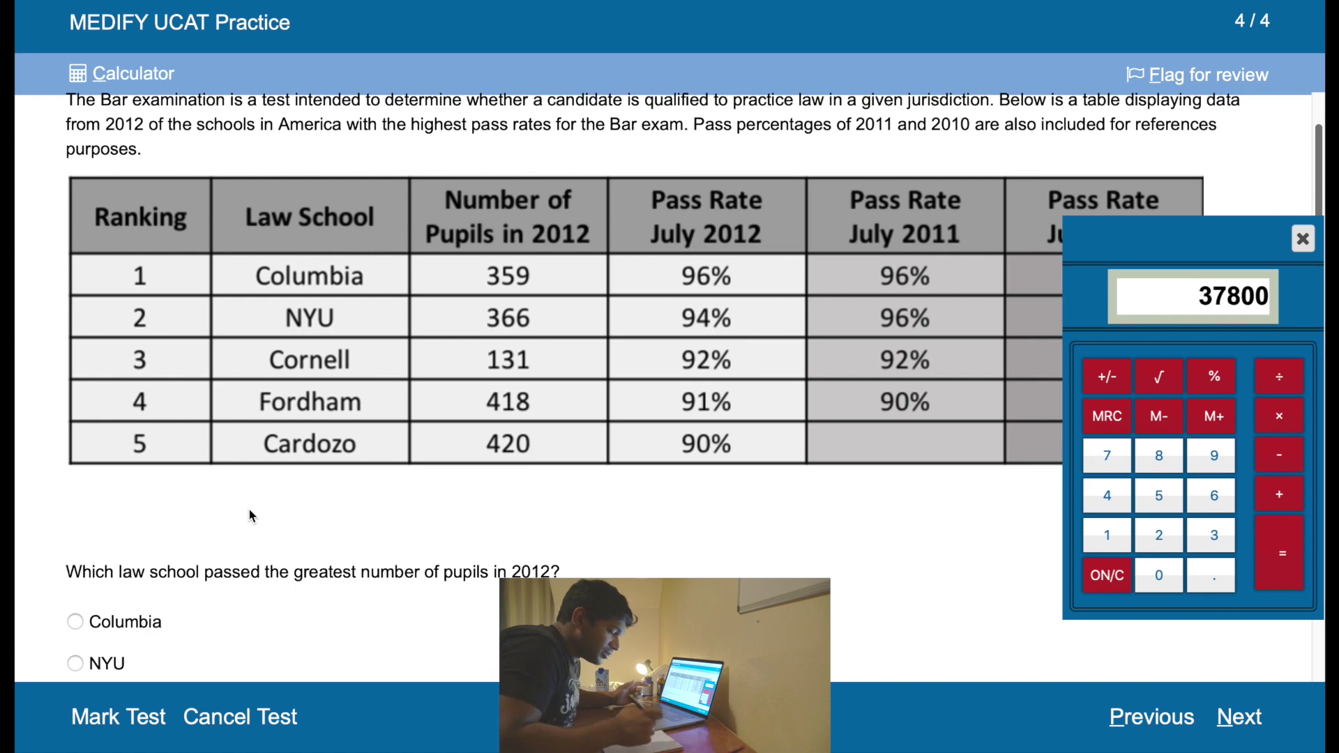
# Step: Answer the question on the greatest number of passes with Fordham, and submit the finished set for marking
pyautogui.scroll(-3, 253, 516)
pyautogui.click(129, 529)
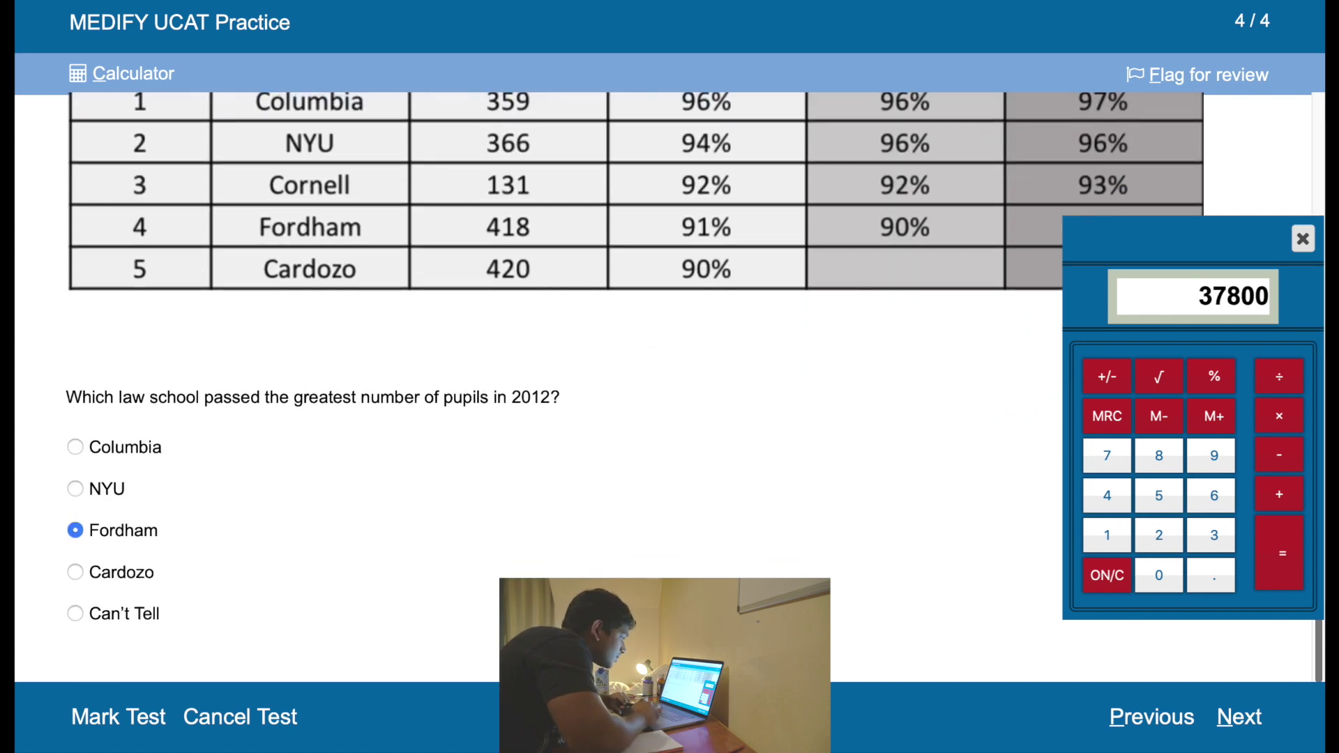
pyautogui.click(1236, 717)
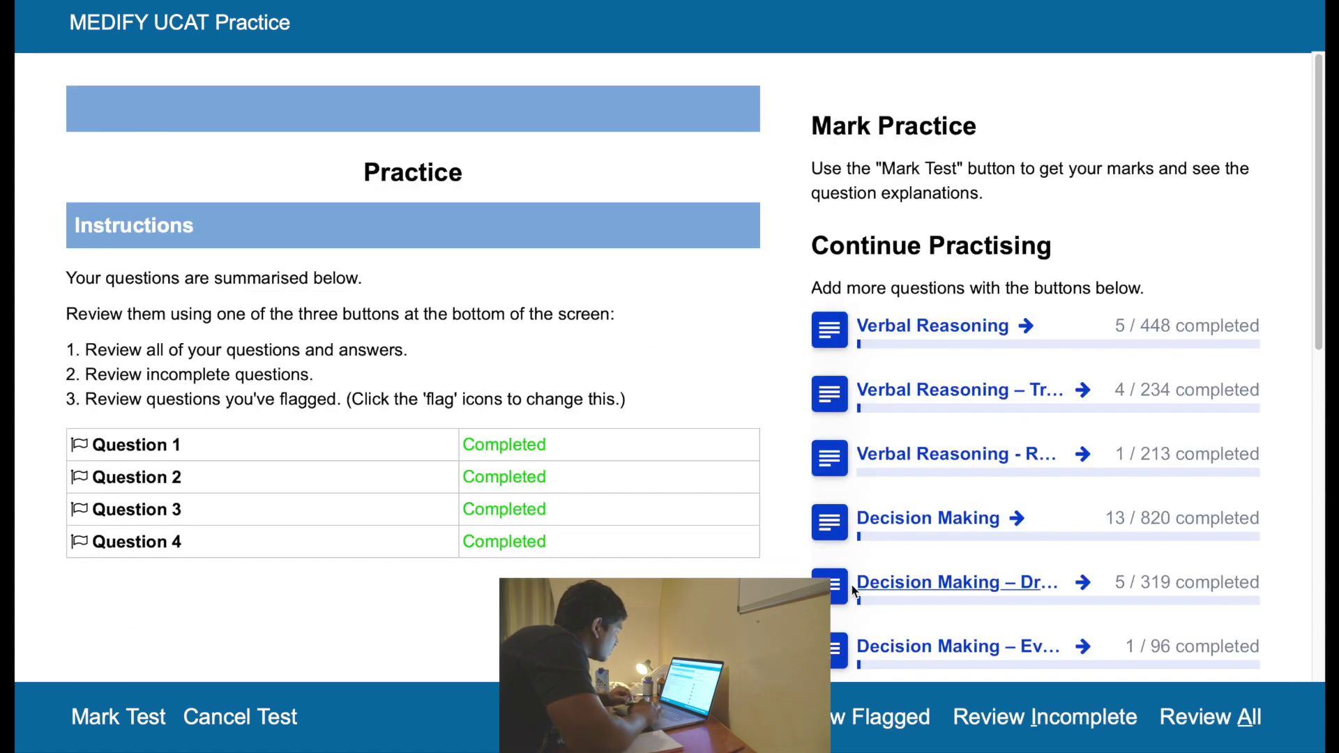
pyautogui.click(156, 711)
pyautogui.click(747, 428)
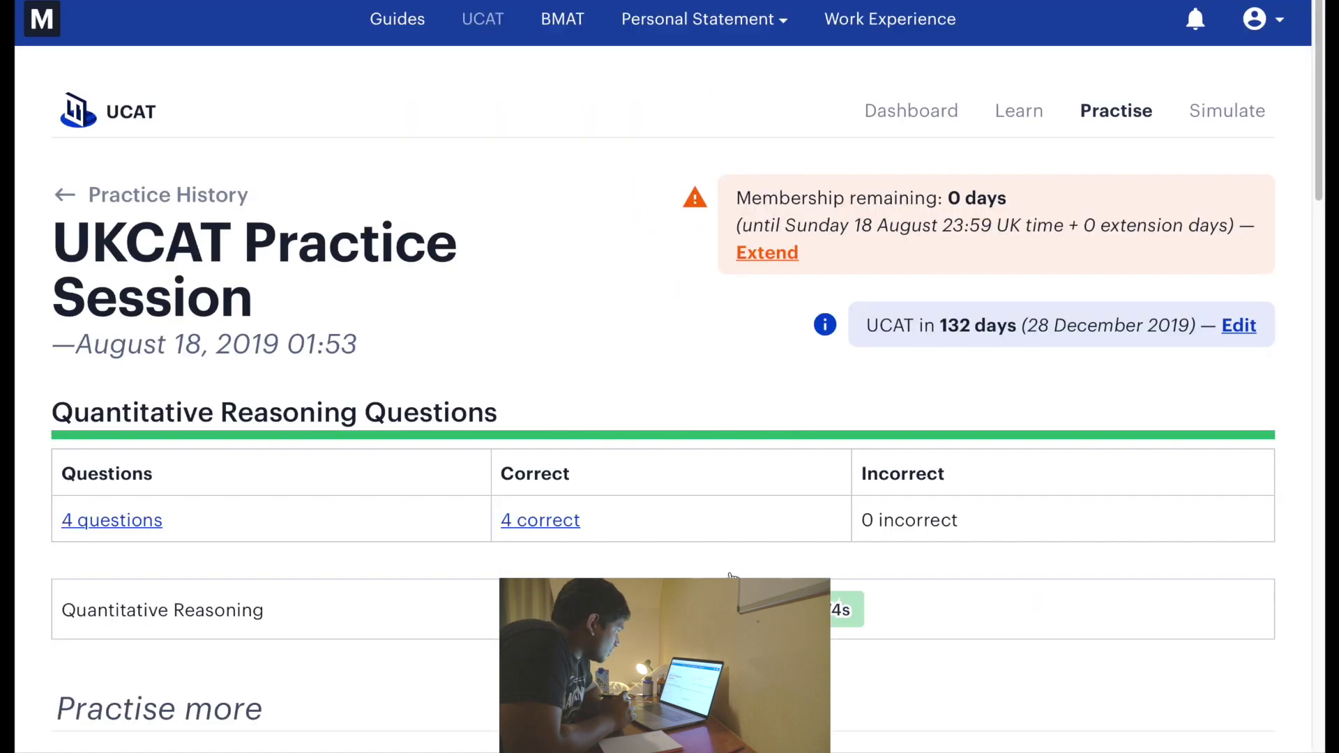
# Step: Review the explanations and timing for question 4 and question 3 of the marked Bar exam set
pyautogui.scroll(-4, 730, 575)
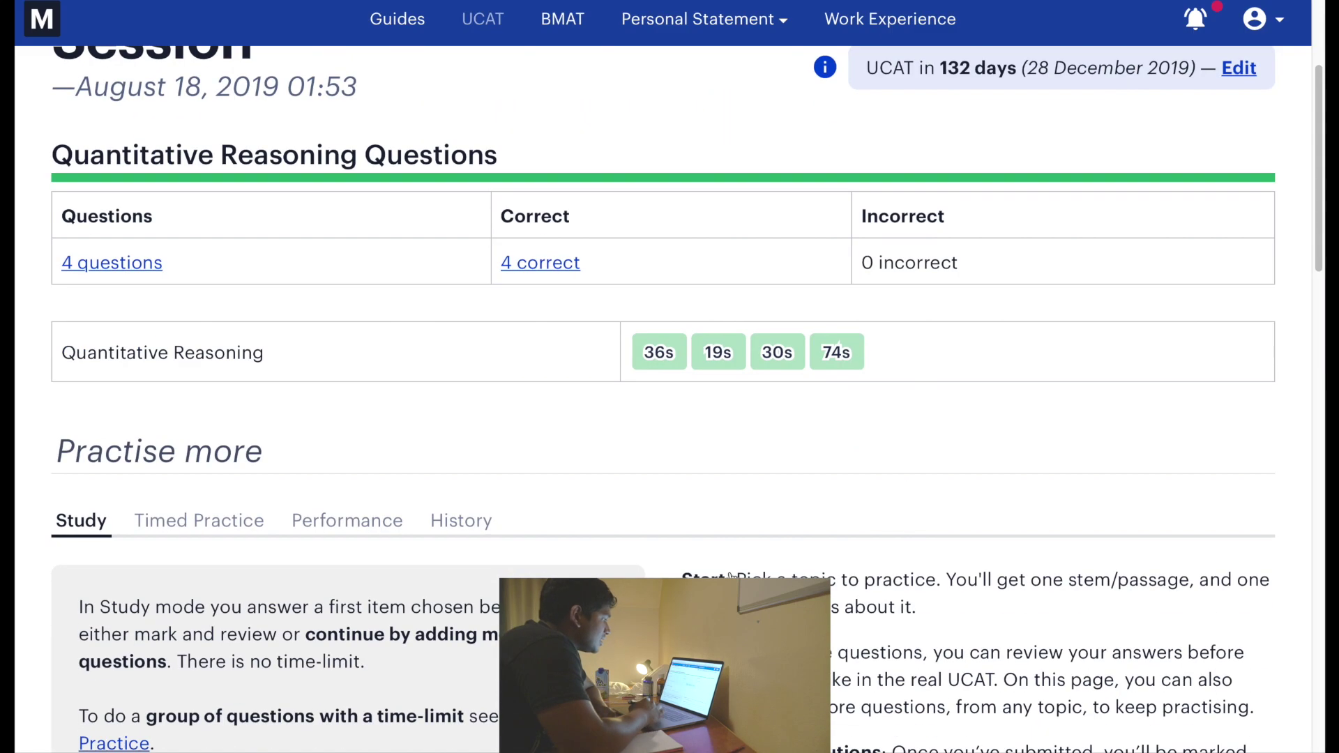
pyautogui.click(837, 353)
pyautogui.scroll(-10, 846, 488)
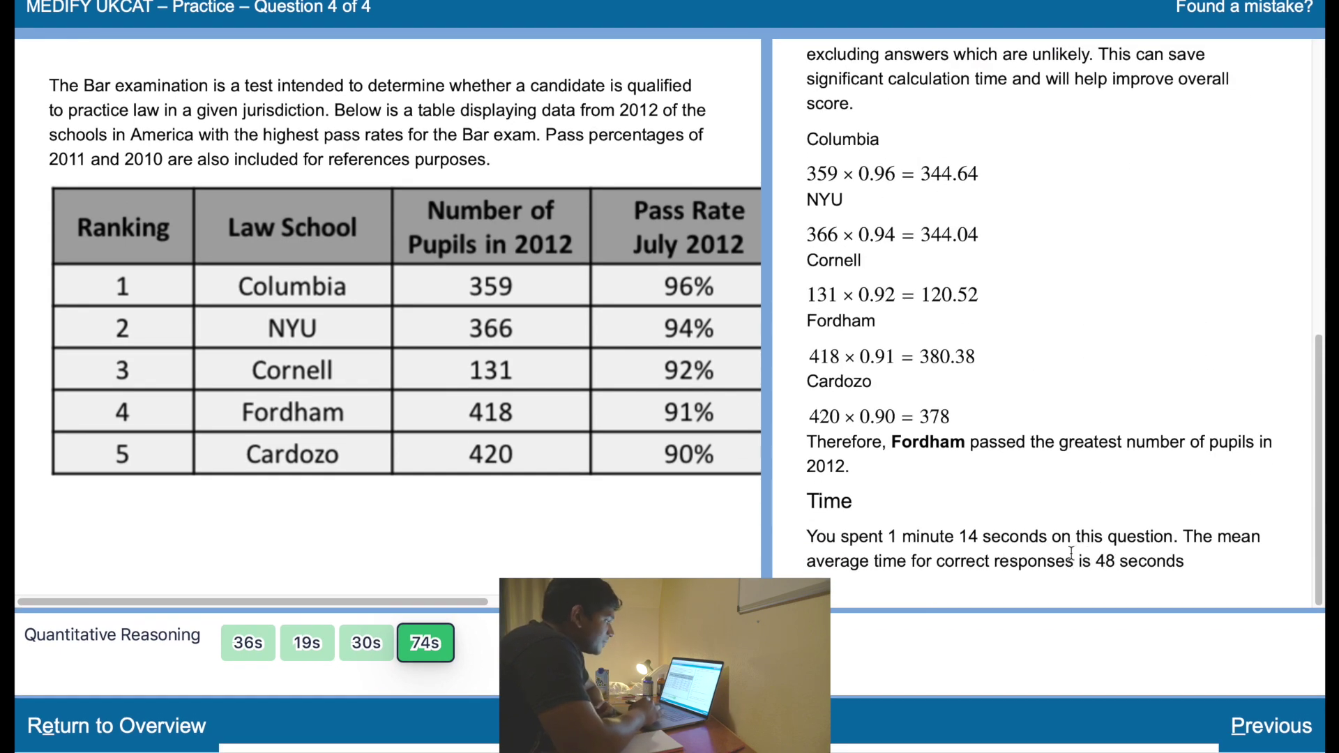
pyautogui.scroll(5, 1071, 553)
pyautogui.click(366, 642)
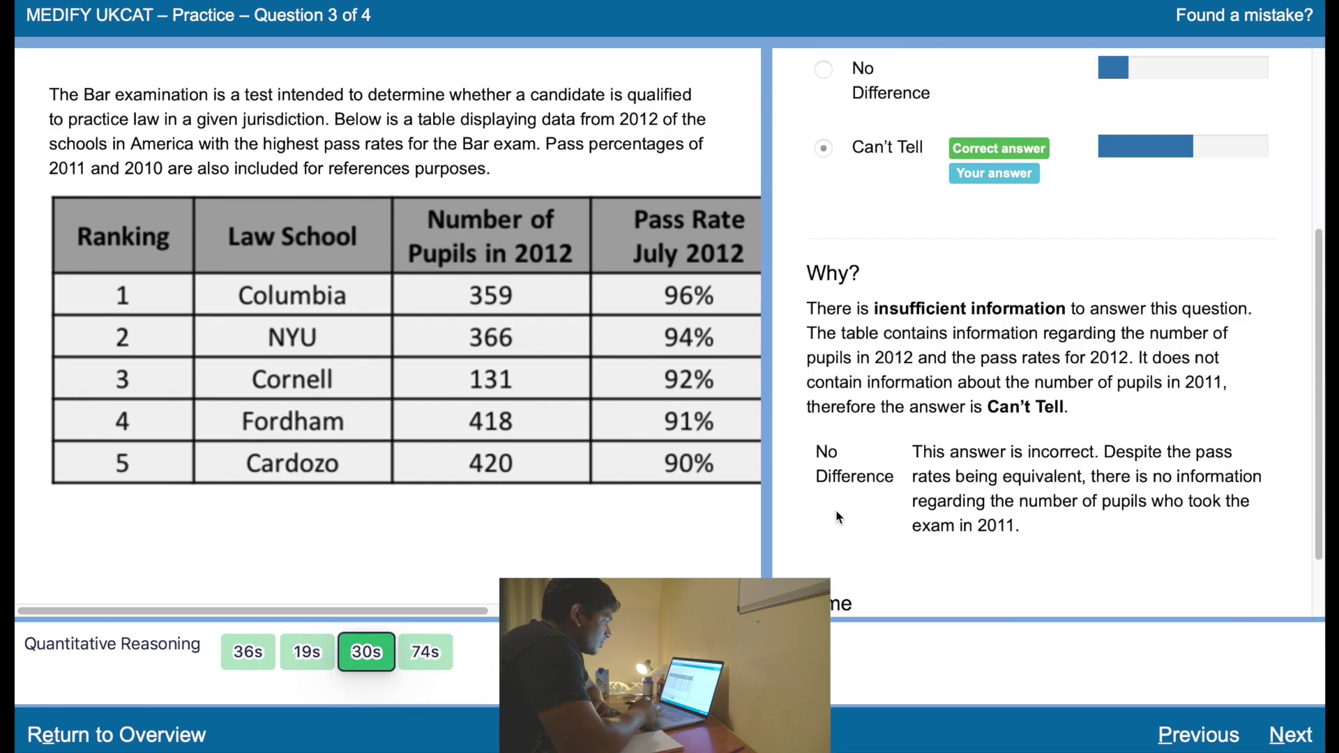
pyautogui.scroll(-2, 839, 516)
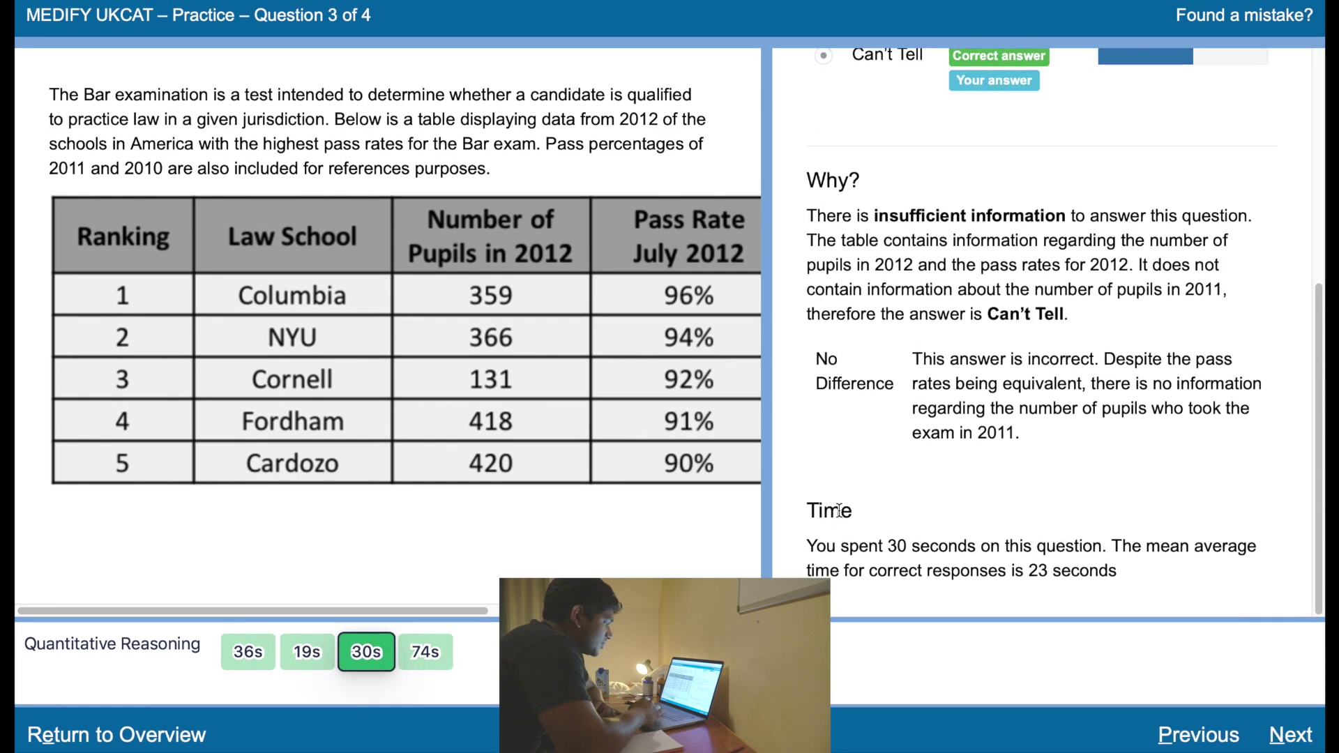
# Step: Review the explanations and timing for question 2 and question 1 of the marked Bar exam set
pyautogui.click(307, 651)
pyautogui.scroll(-10, 853, 552)
pyautogui.scroll(-4, 853, 554)
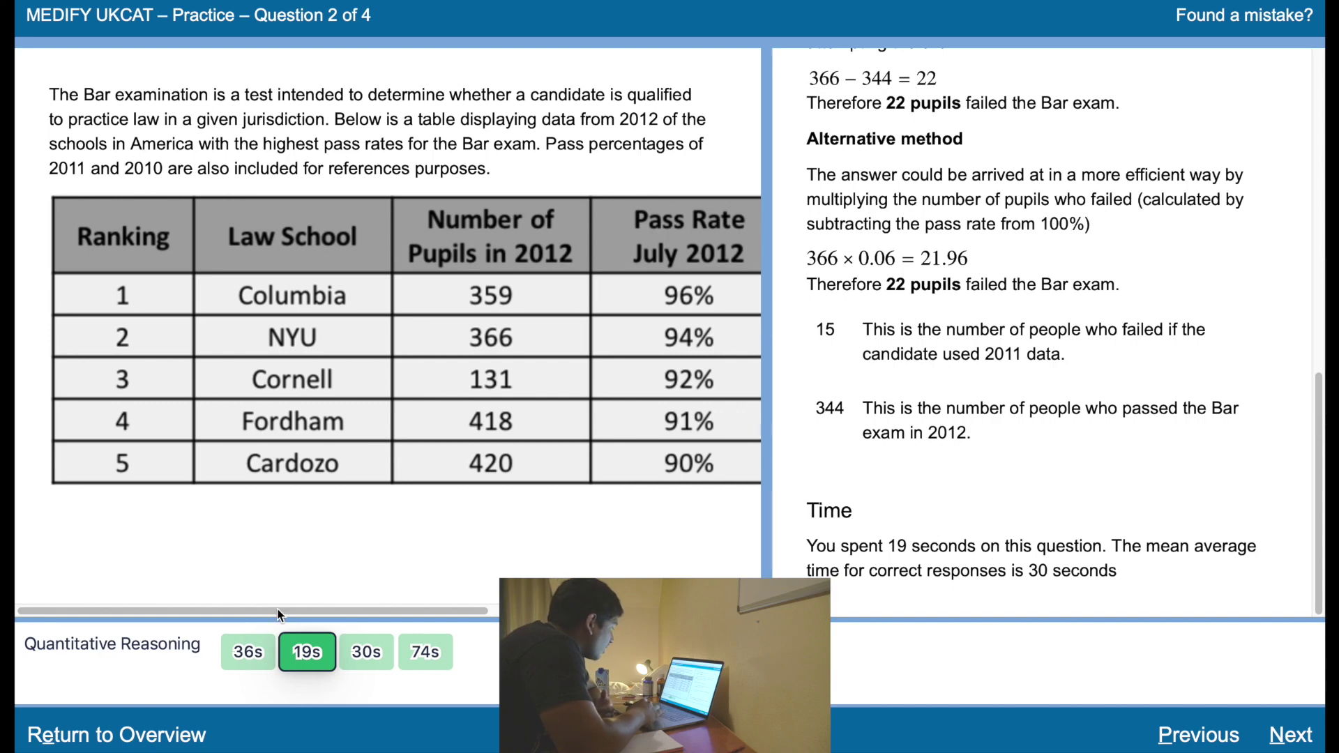
pyautogui.click(248, 652)
pyautogui.scroll(-10, 911, 540)
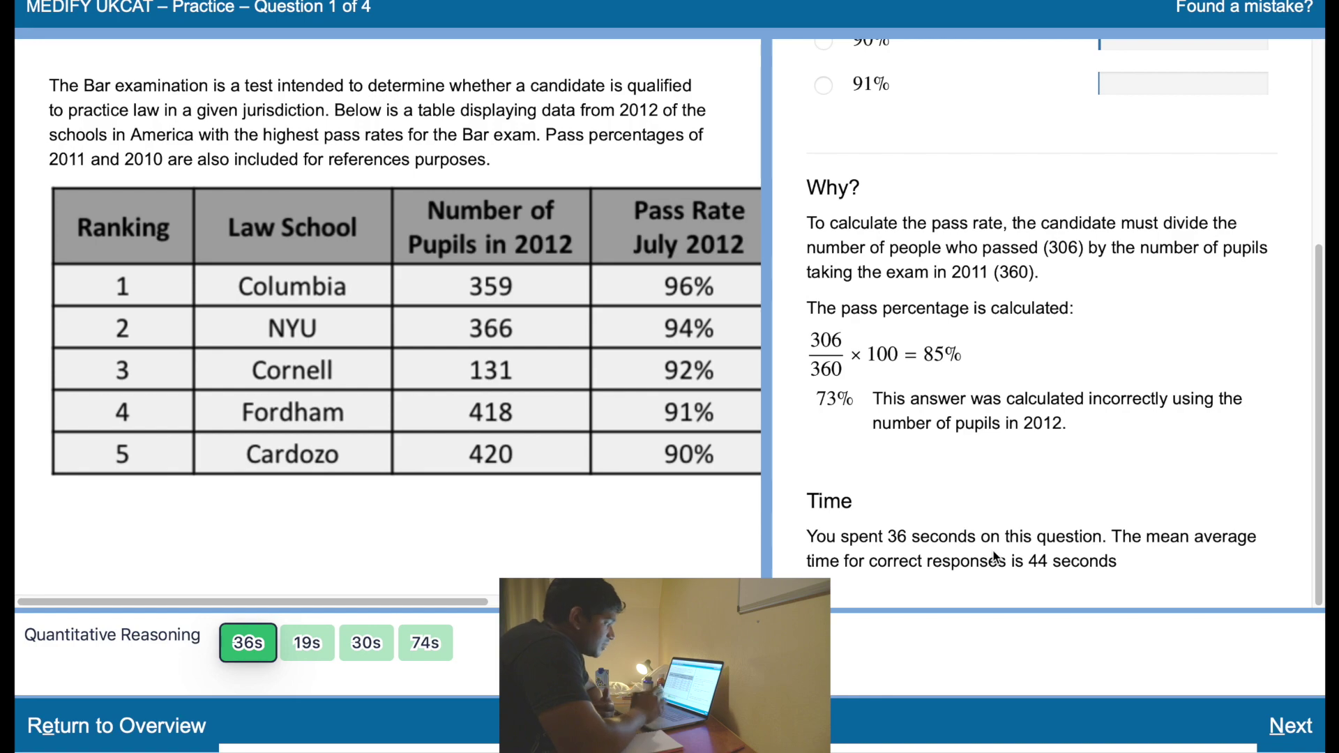
pyautogui.scroll(5, 995, 555)
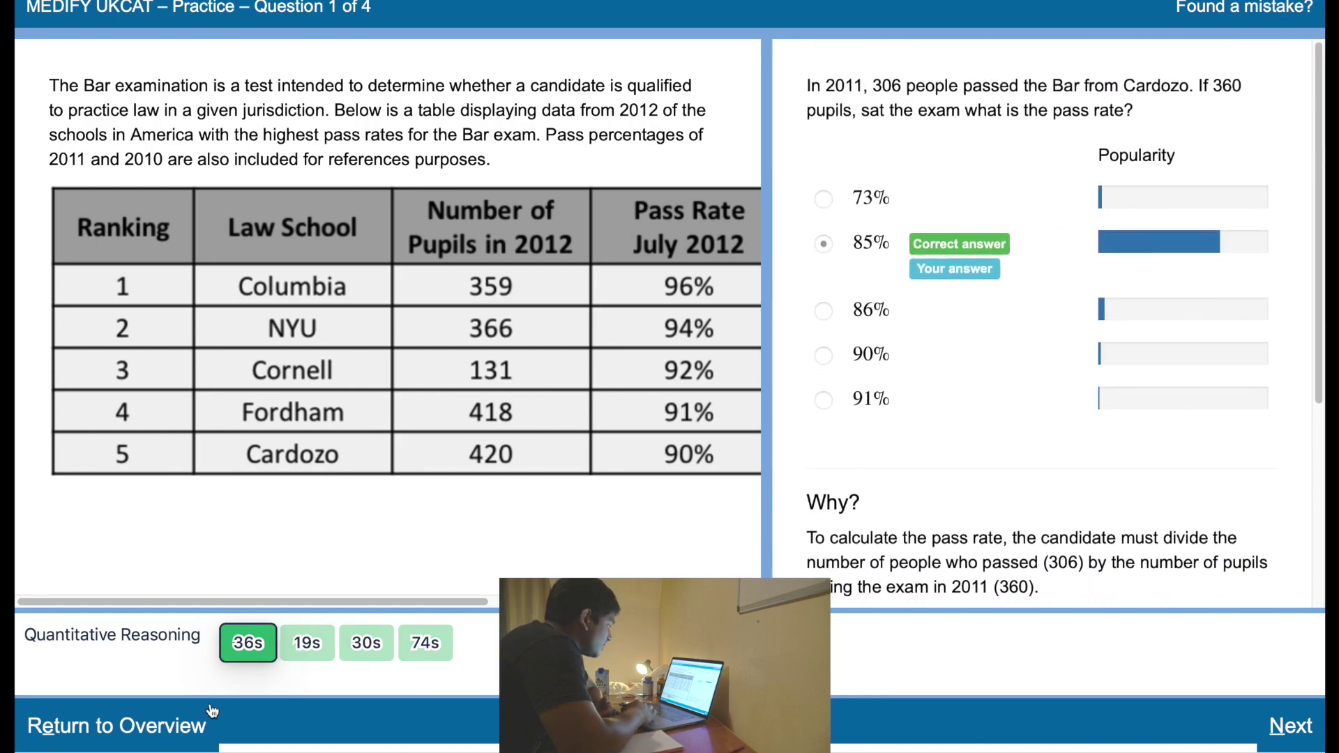
# Step: Return to the session overview and start a new Quantitative Reasoning practice set
pyautogui.click(171, 713)
pyautogui.scroll(-10, 336, 389)
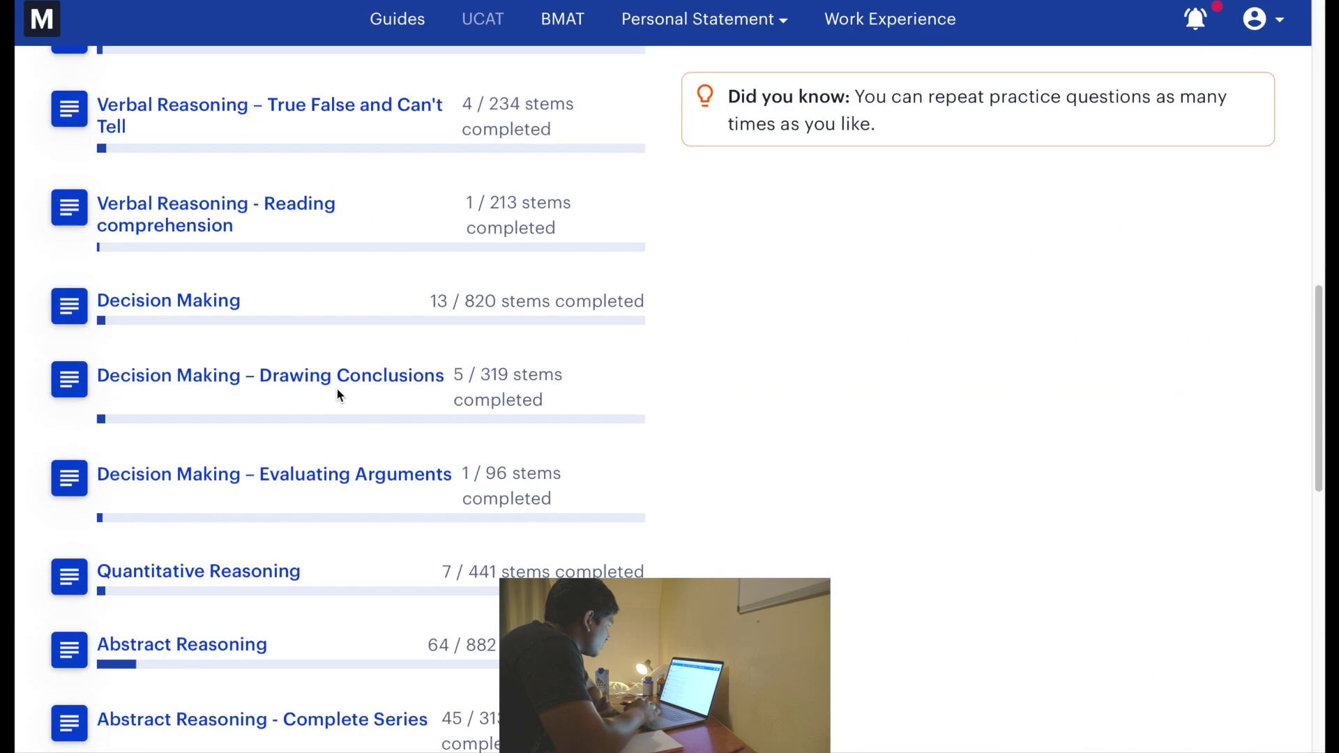
pyautogui.click(215, 538)
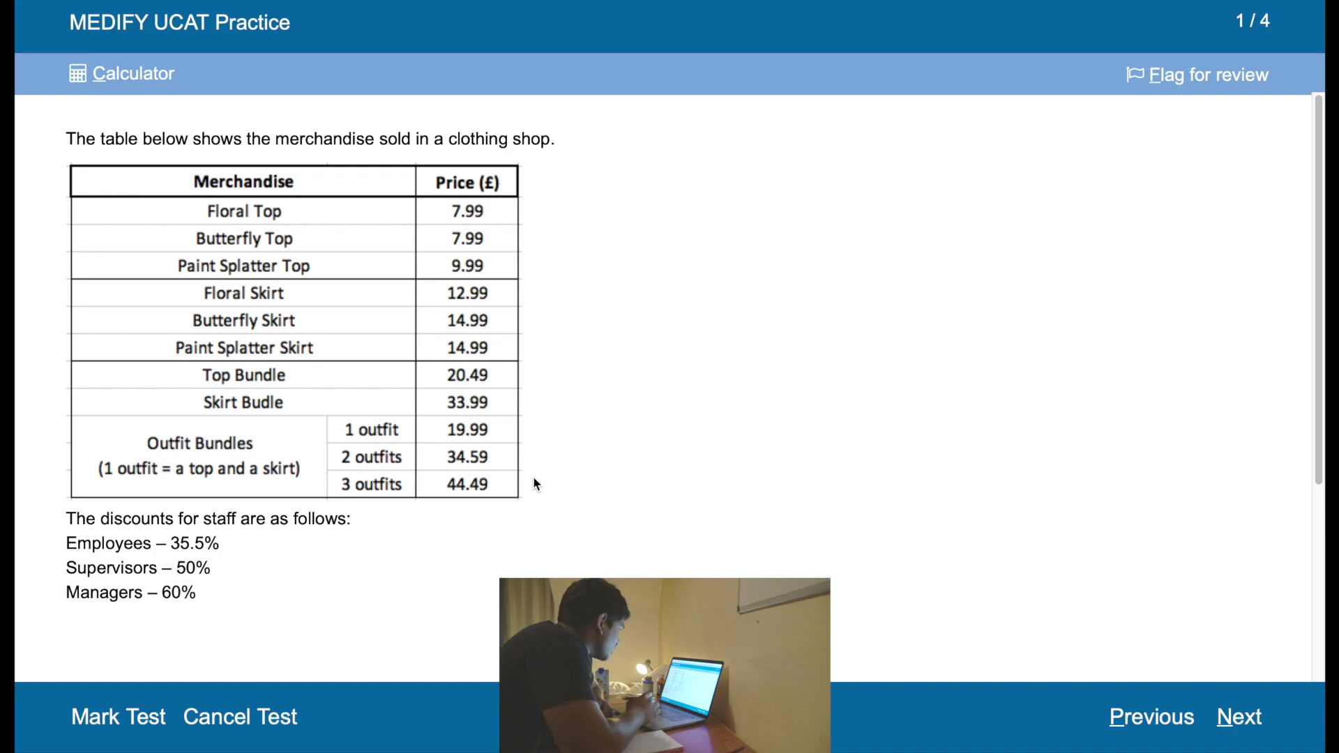
# Step: Read the clothing shop prices and the question on the average individual skirt and top price, and open the calculator
pyautogui.scroll(-3, 535, 481)
pyautogui.scroll(2, 488, 480)
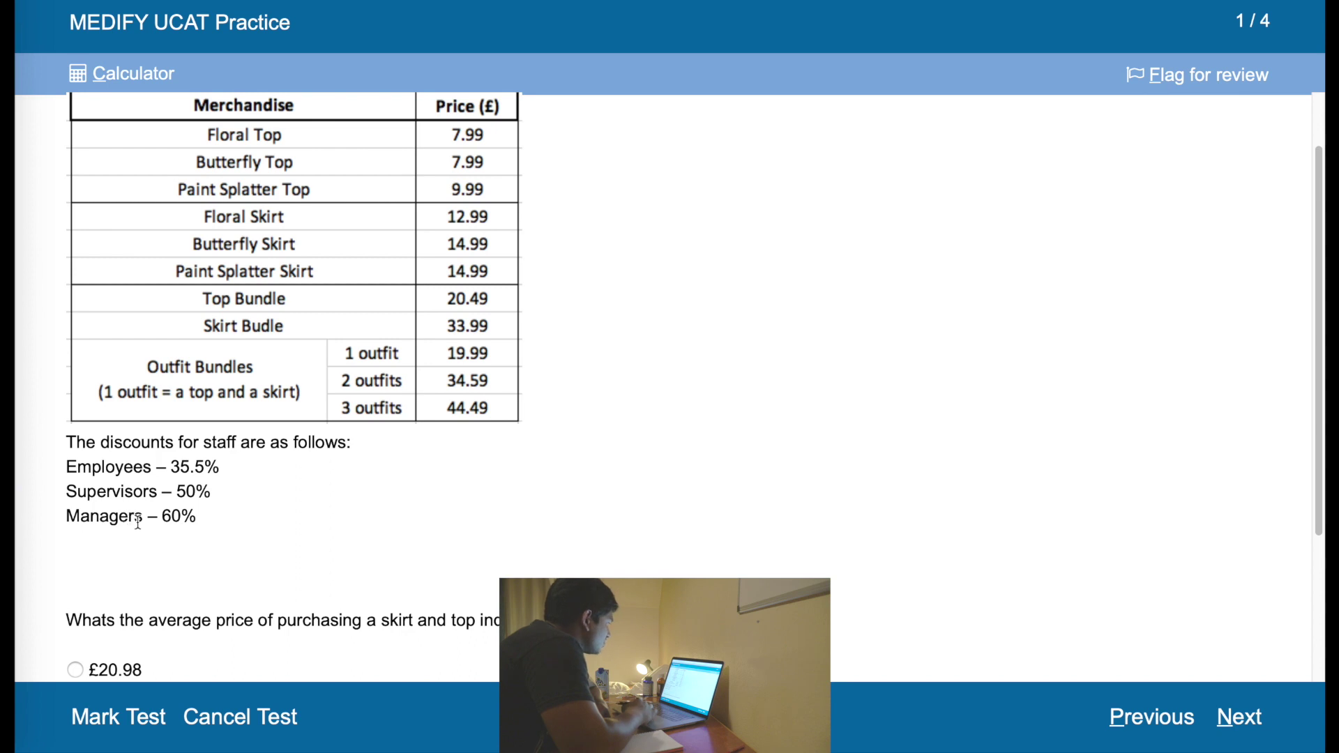
pyautogui.scroll(-4, 139, 522)
pyautogui.hotkey('alt', 'c')
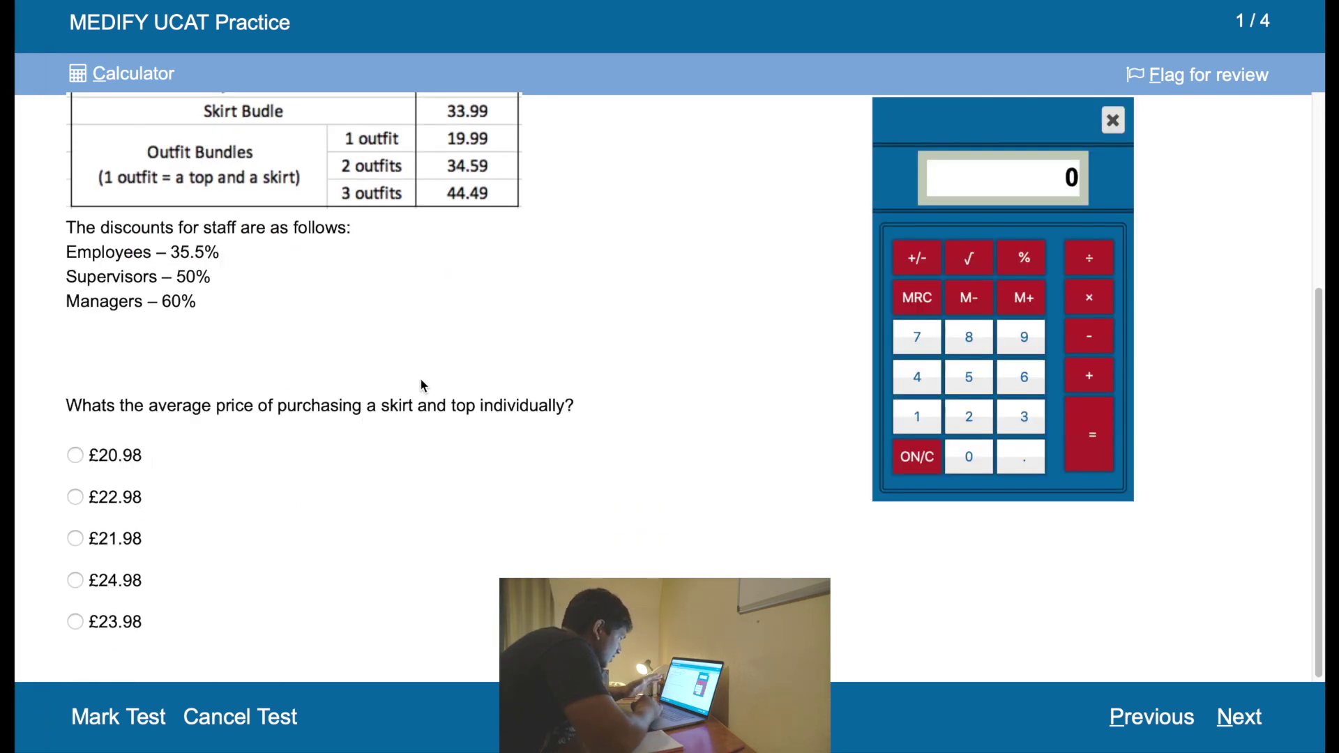
pyautogui.scroll(4, 418, 390)
pyautogui.scroll(1, 424, 393)
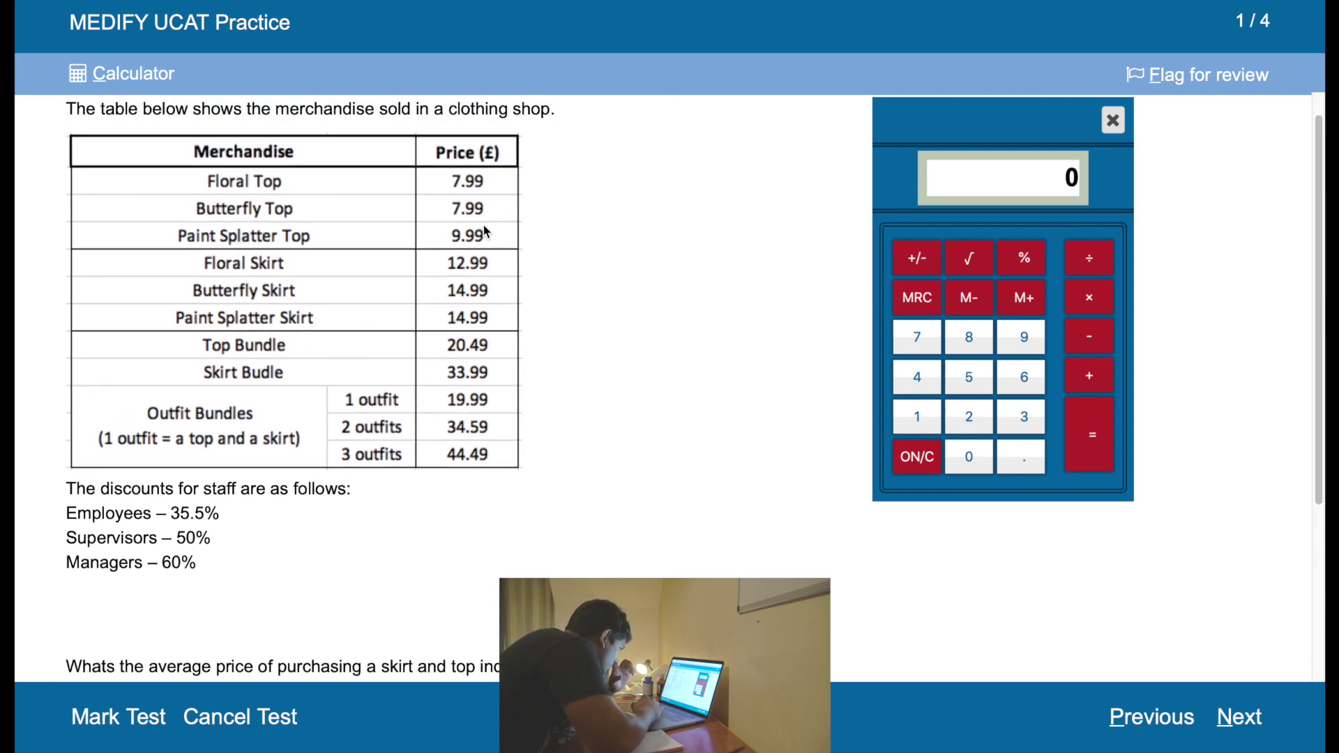
pyautogui.scroll(-2, 484, 269)
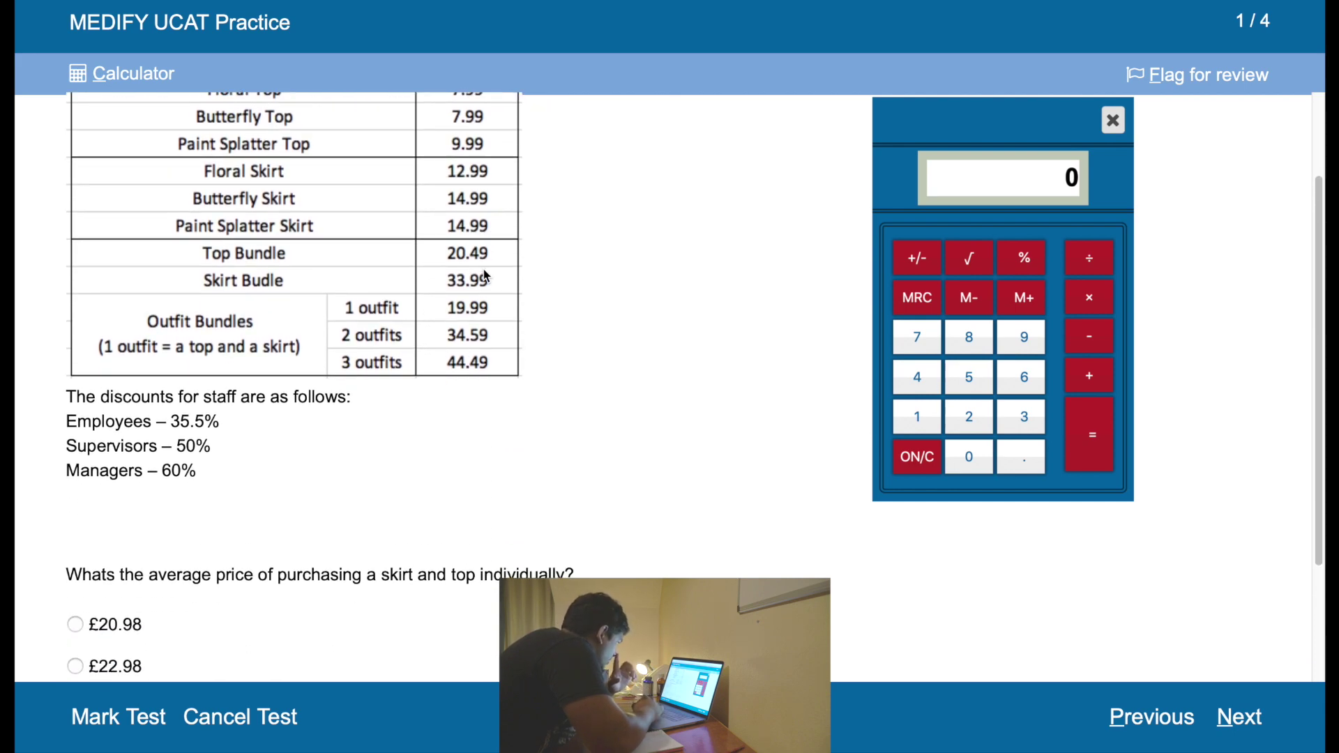
pyautogui.scroll(1, 486, 276)
pyautogui.scroll(2, 487, 275)
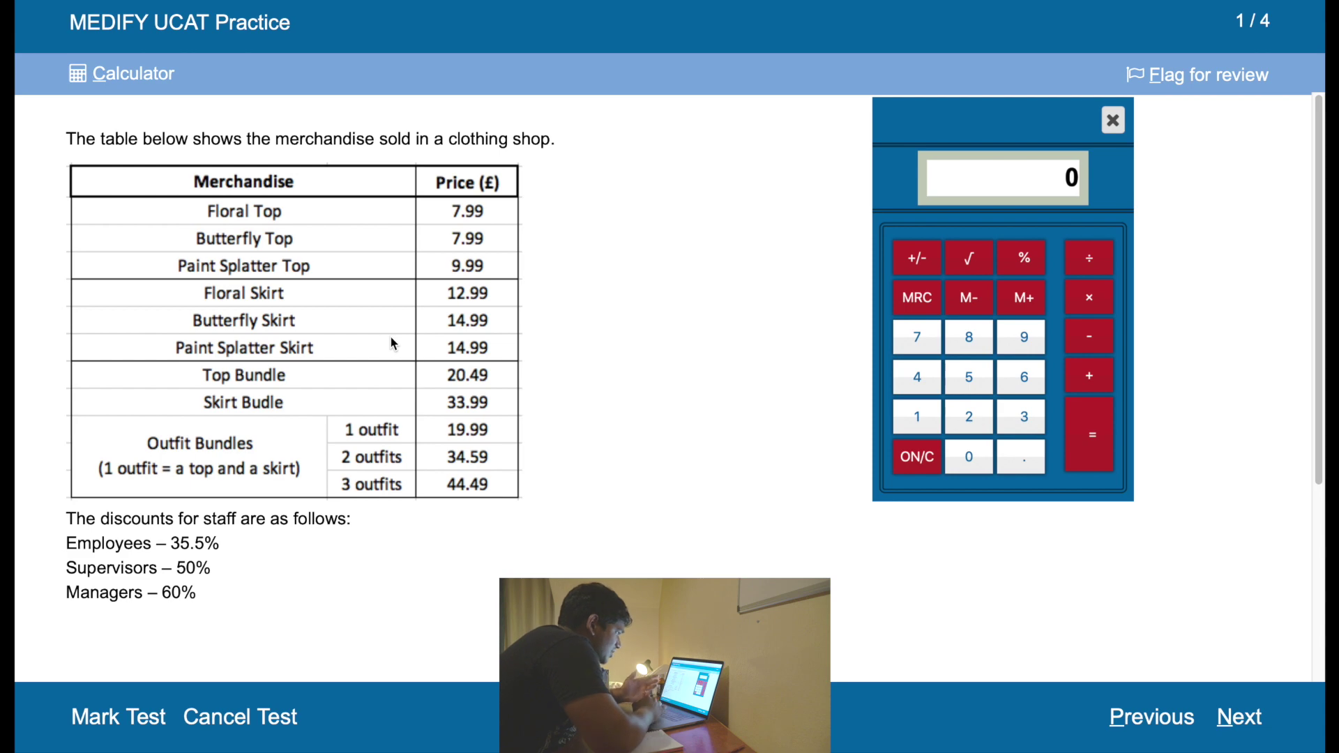
pyautogui.write('70')
pyautogui.press('Escape')
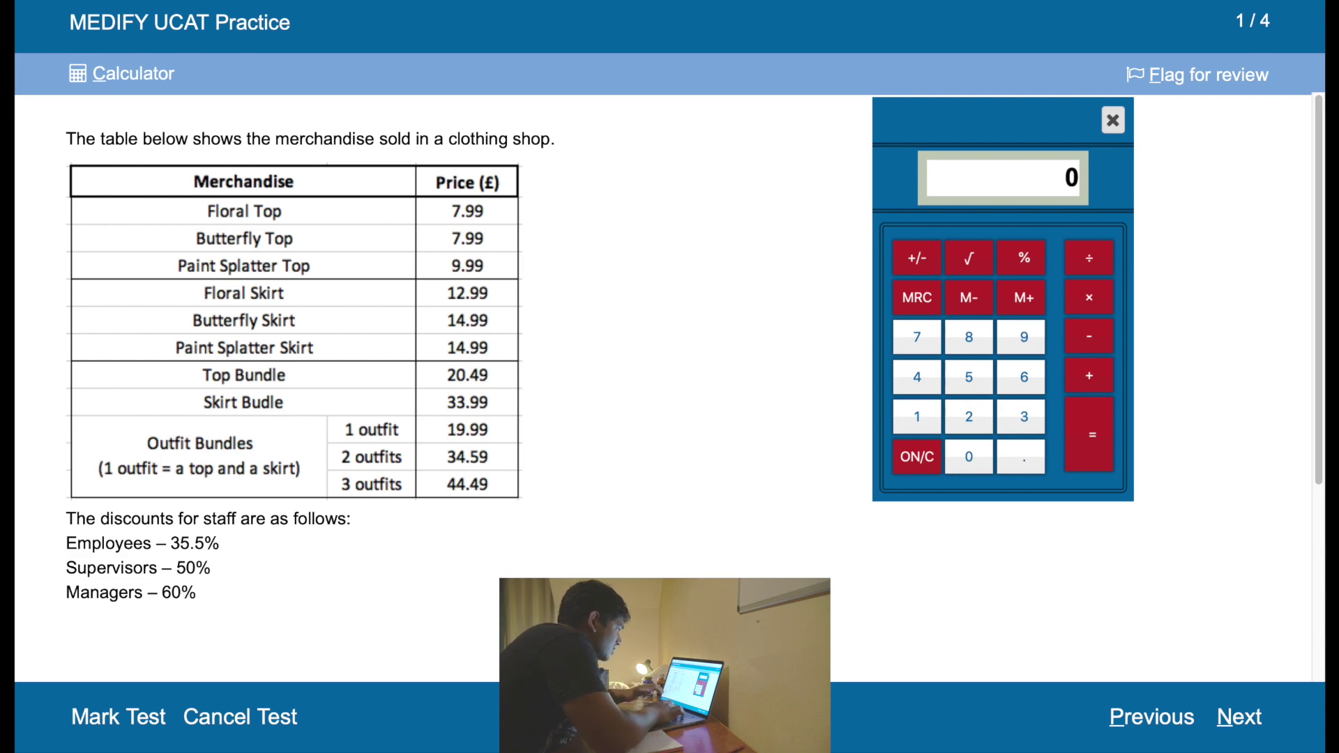
pyautogui.write('99')
pyautogui.press('Escape')
# Step: Calculate the average top price in pence by adding 799, 799 and 999 and dividing the sum by 3
pyautogui.write('799')
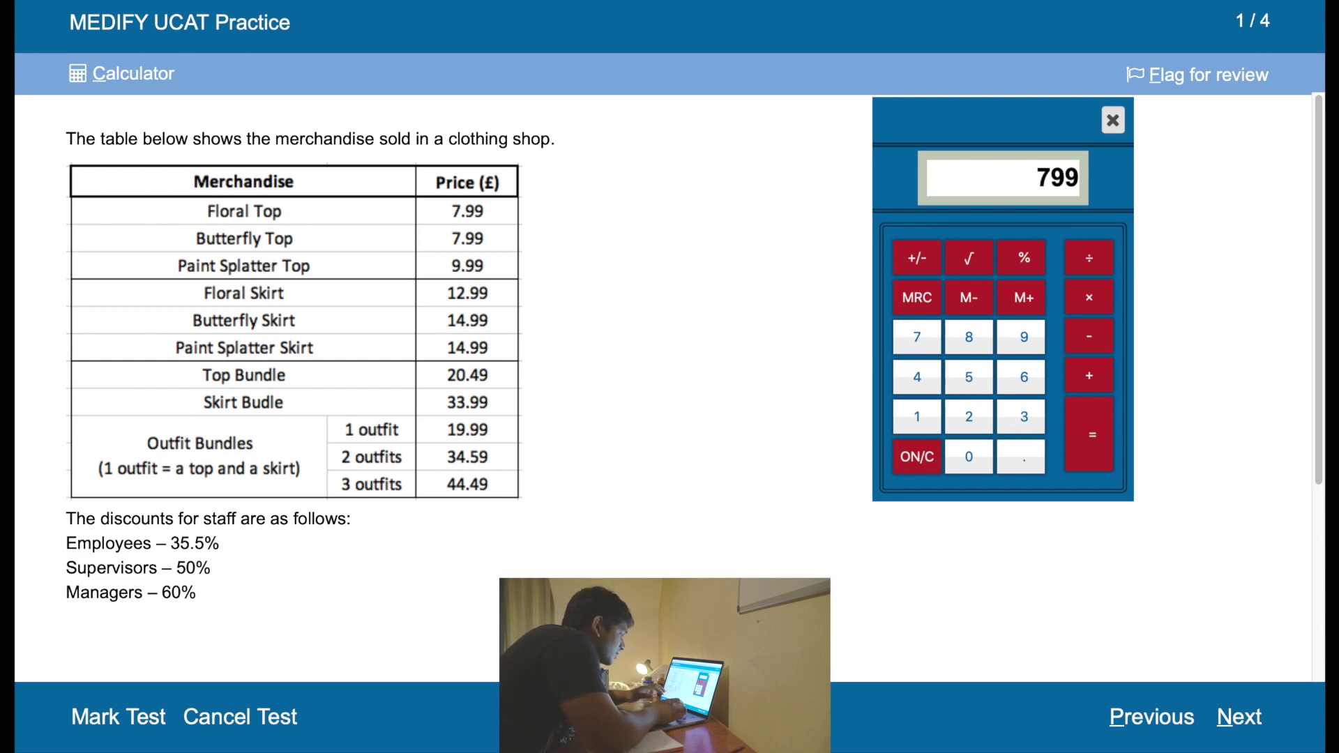
pyautogui.press('Escape')
pyautogui.write('799')
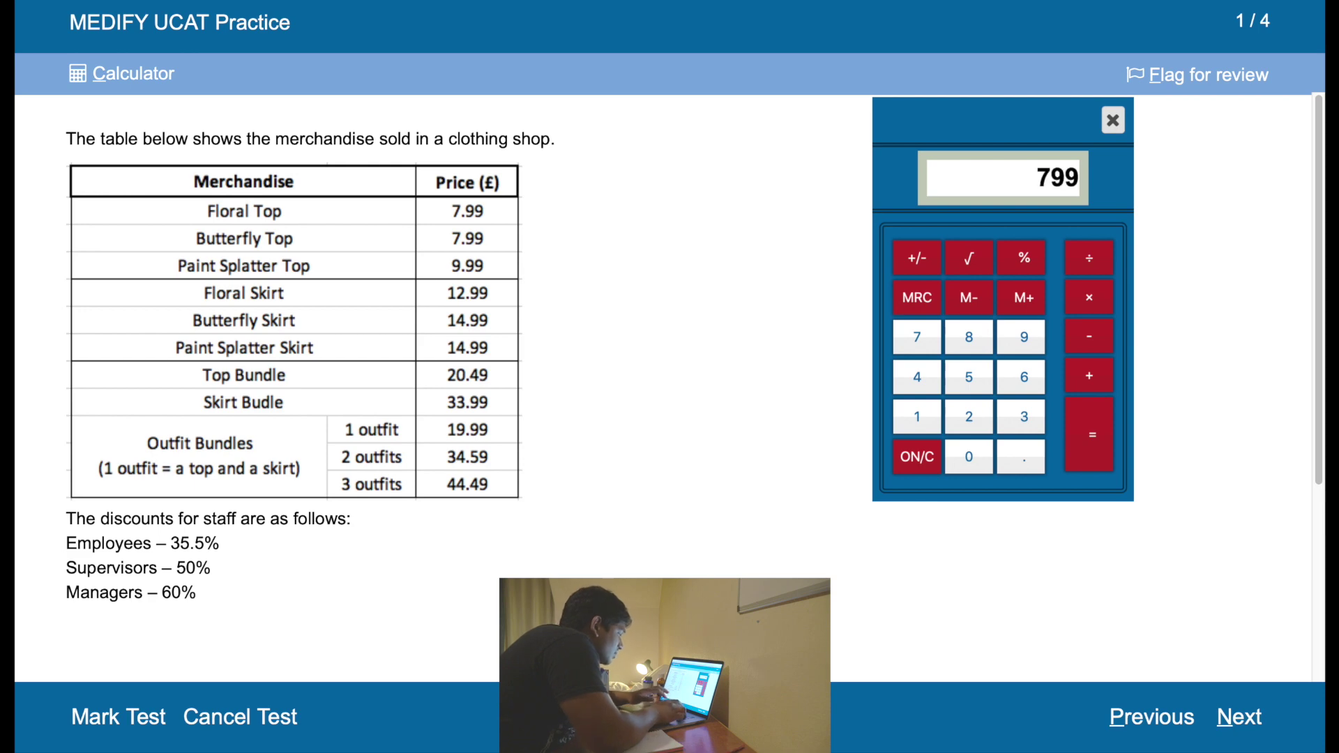
pyautogui.press('Escape')
pyautogui.write('999')
pyautogui.press('Return')
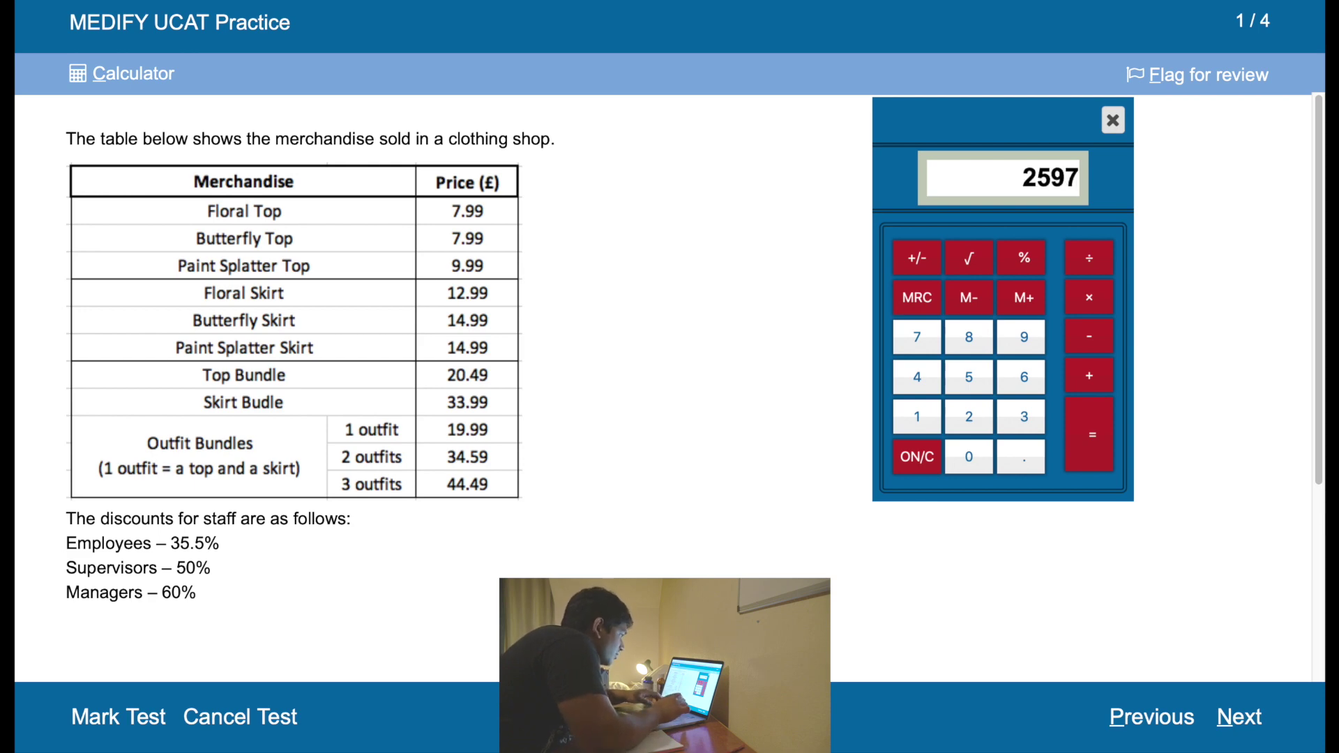
pyautogui.write('/3')
pyautogui.press('Return')
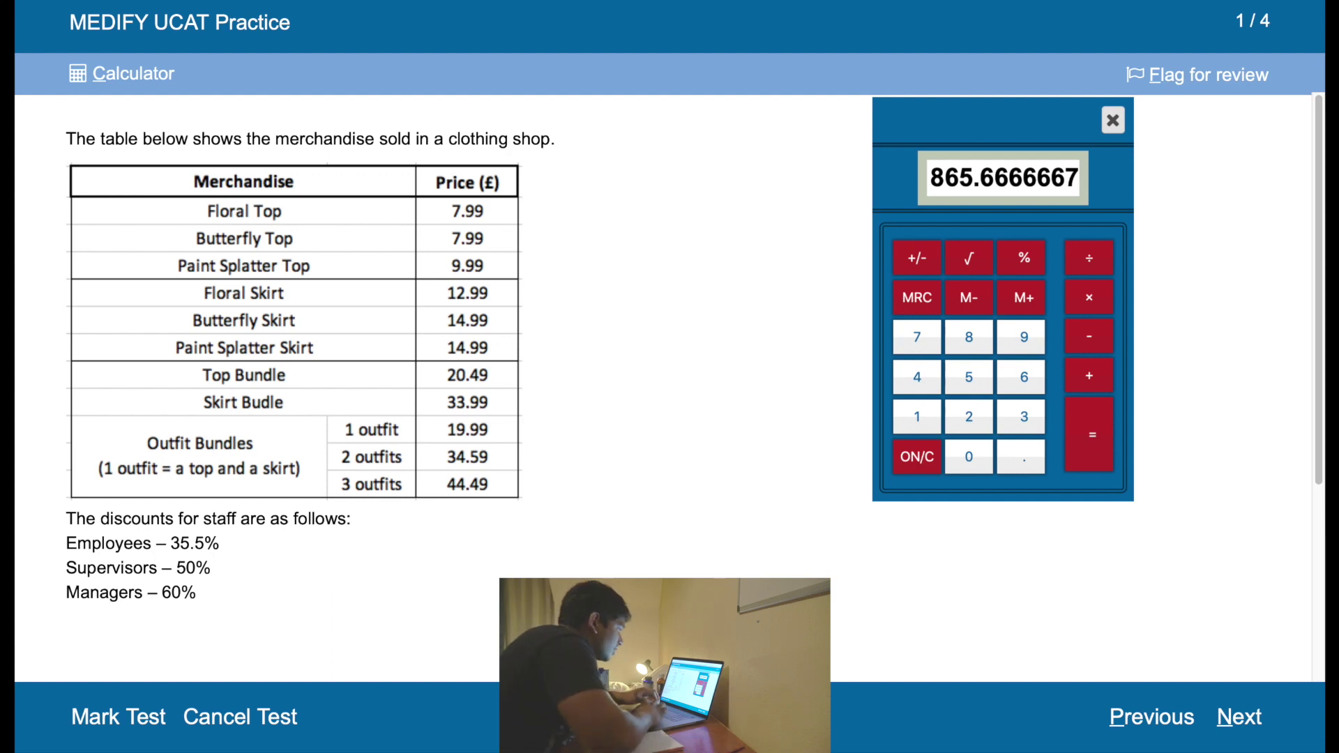
# Step: Clear the calculator and average the skirt prices in pence by adding 1299, 1499 and 1499 and dividing by 3
pyautogui.click(925, 448)
pyautogui.write('12')
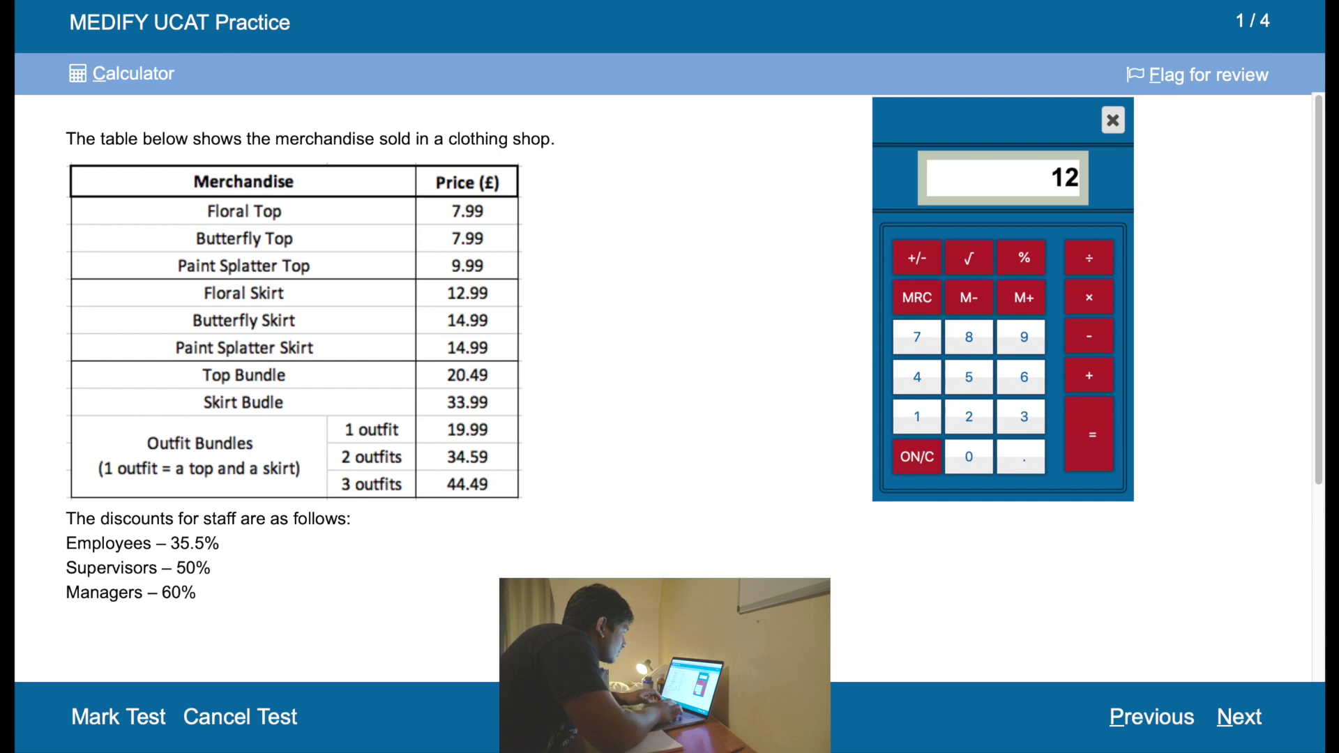
pyautogui.write('99+1499')
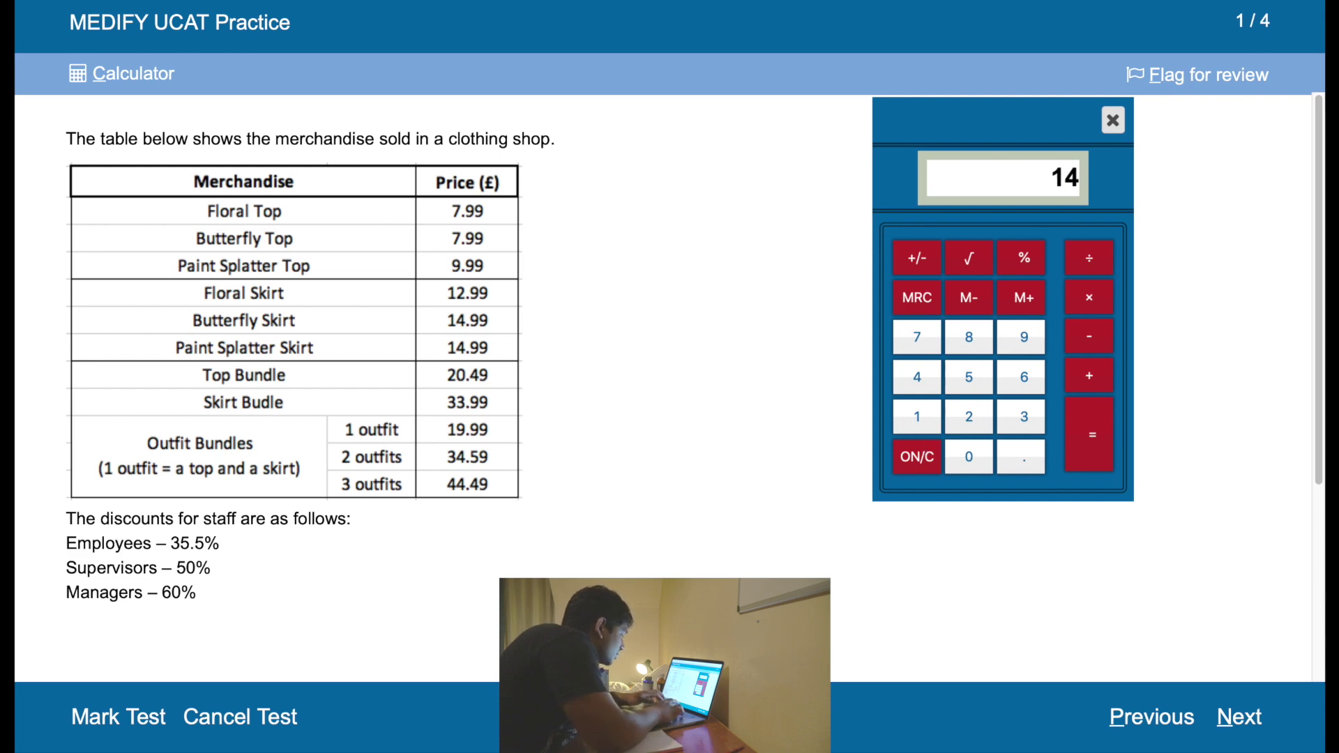
pyautogui.press('Return')
pyautogui.write('+1499')
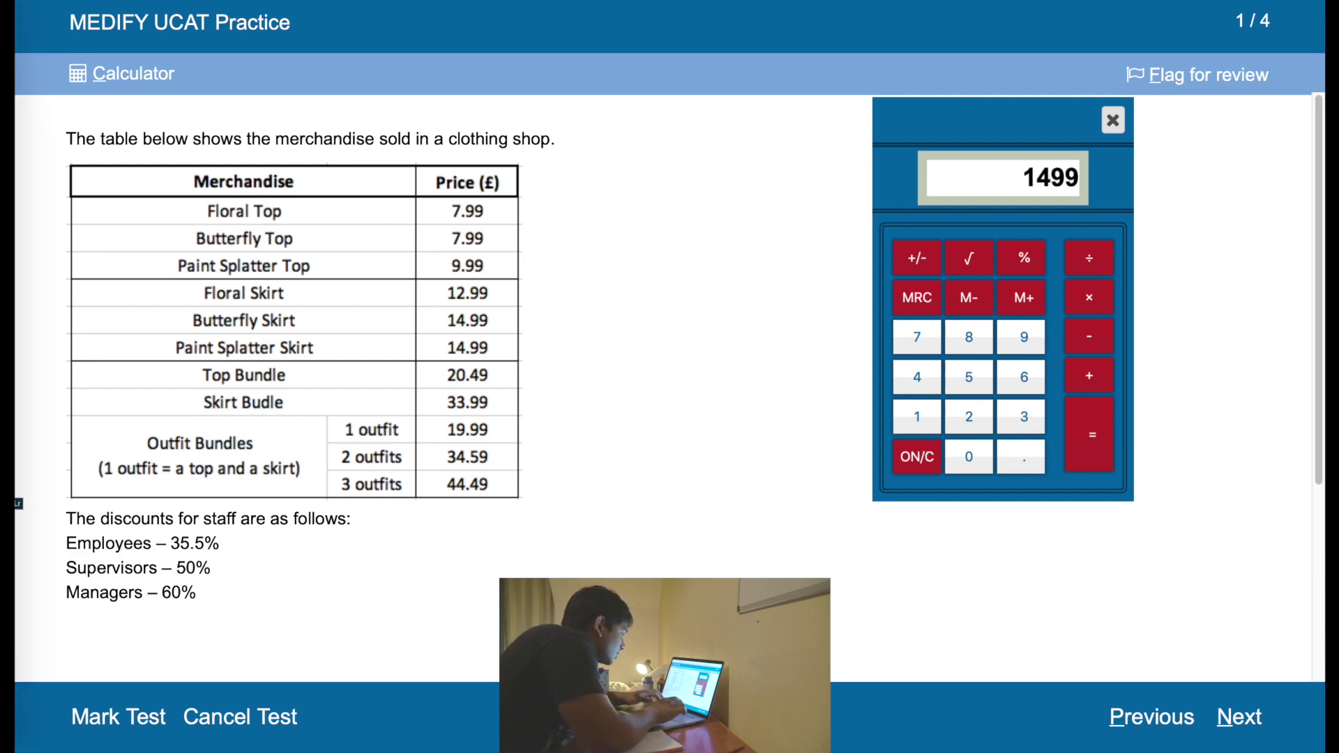
pyautogui.press('Return')
pyautogui.write('/3')
pyautogui.press('Return')
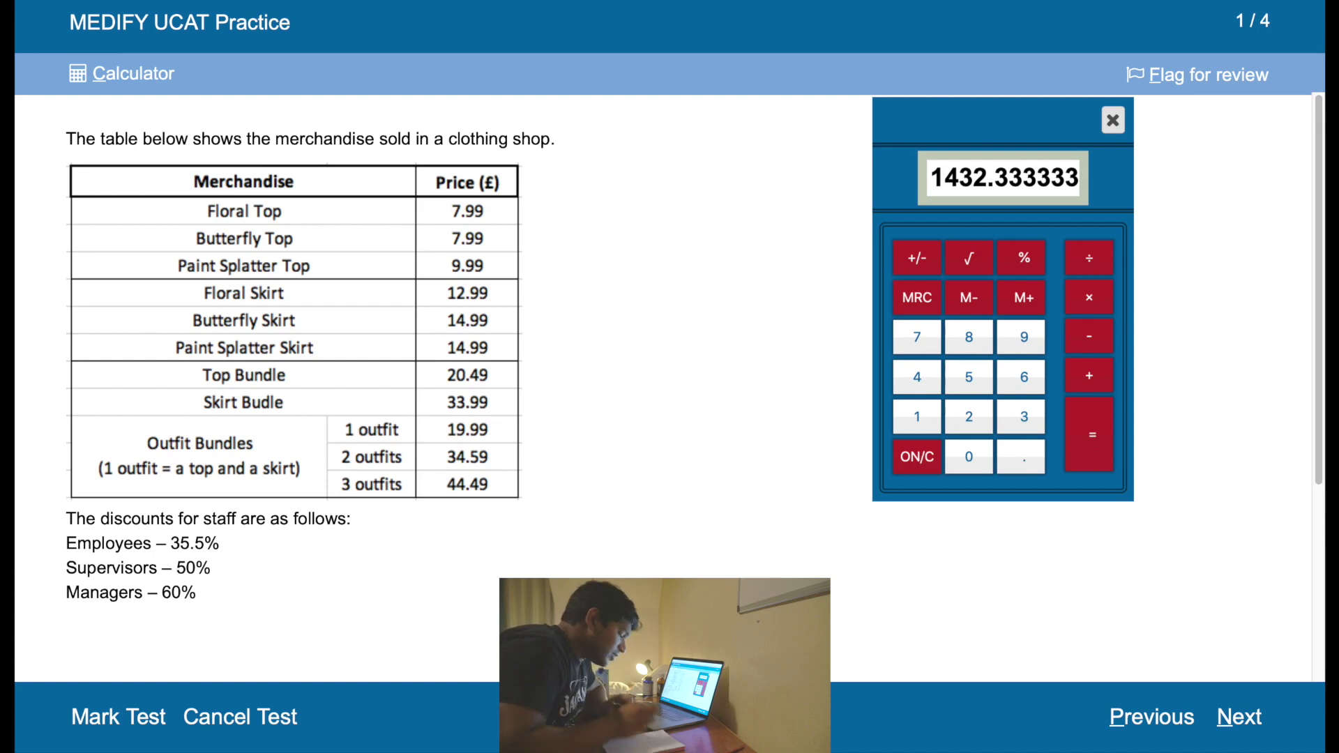
# Step: Answer the average skirt and top price question with £22.98 and advance to question 2
pyautogui.scroll(-5, 217, 446)
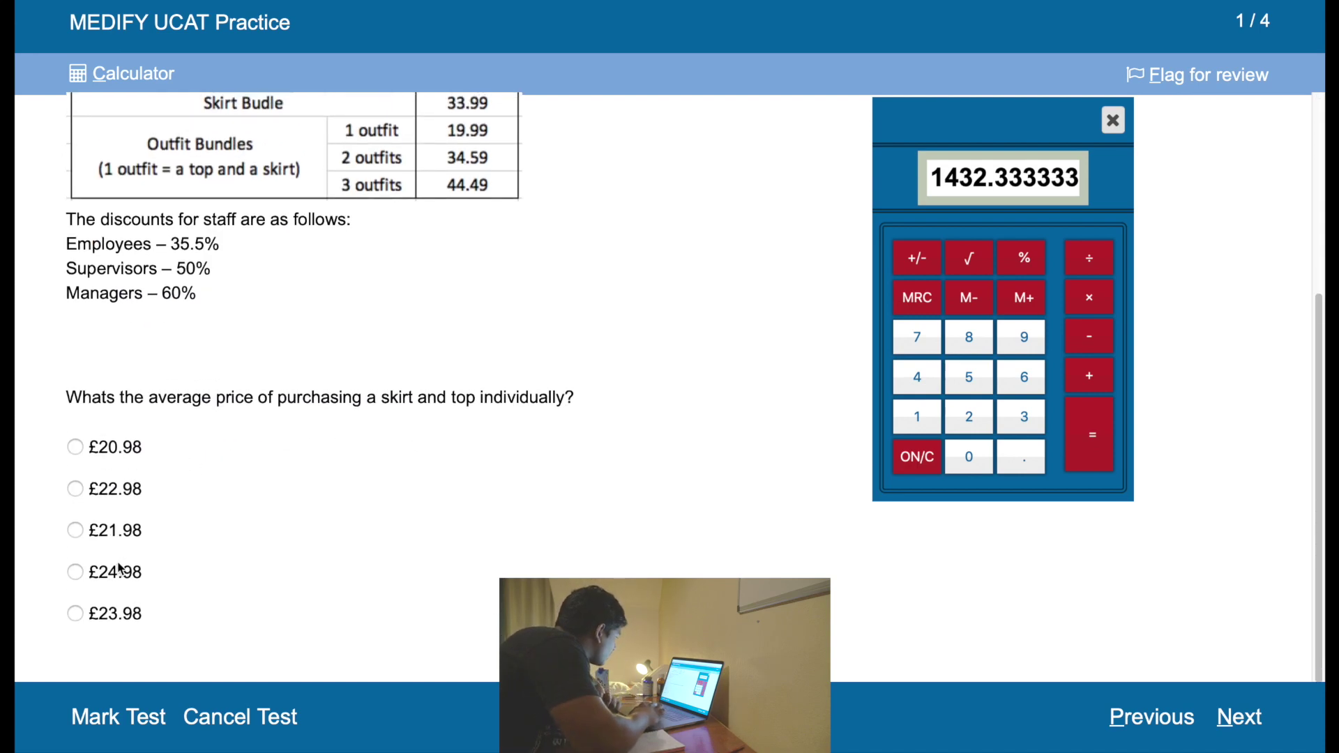
pyautogui.click(103, 488)
pyautogui.click(1240, 716)
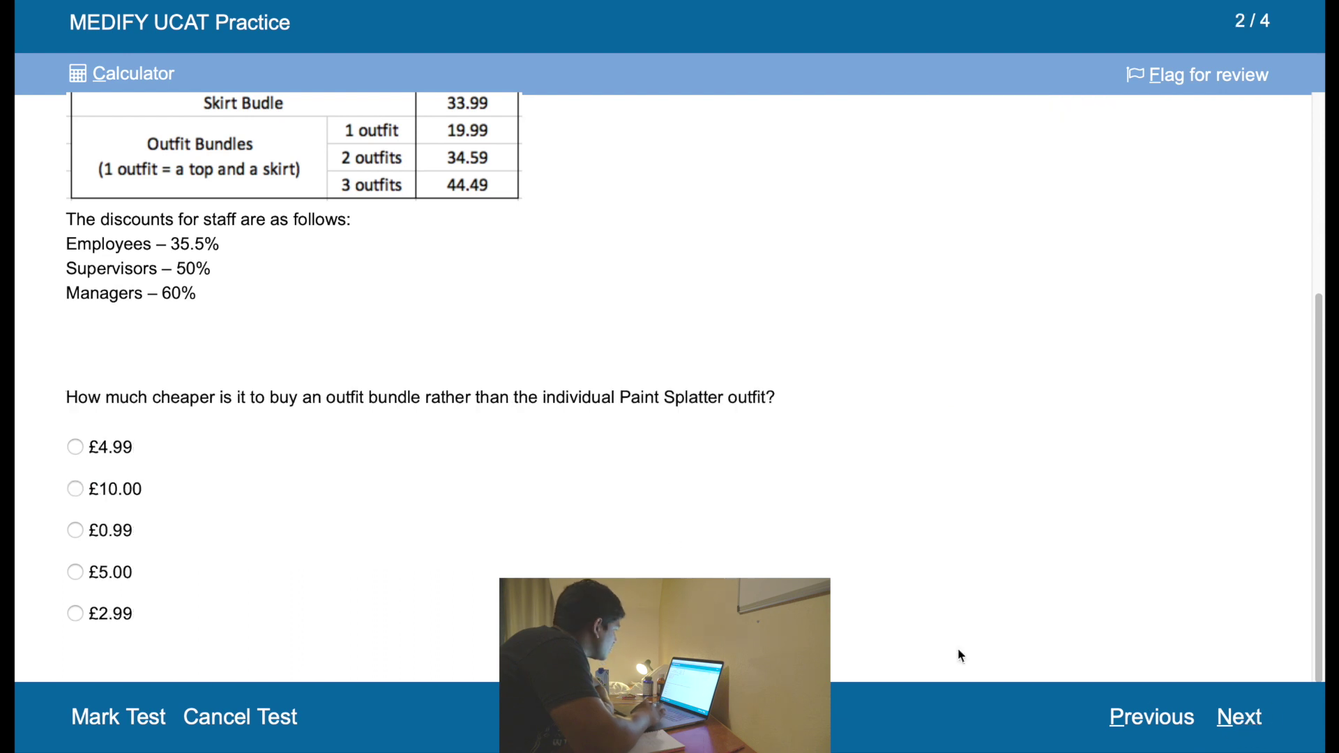
# Step: Answer how much cheaper the one-outfit bundle is than the individual Paint Splatter outfit with £4.99 and advance to question 3
pyautogui.scroll(3, 960, 651)
pyautogui.scroll(-2, 669, 532)
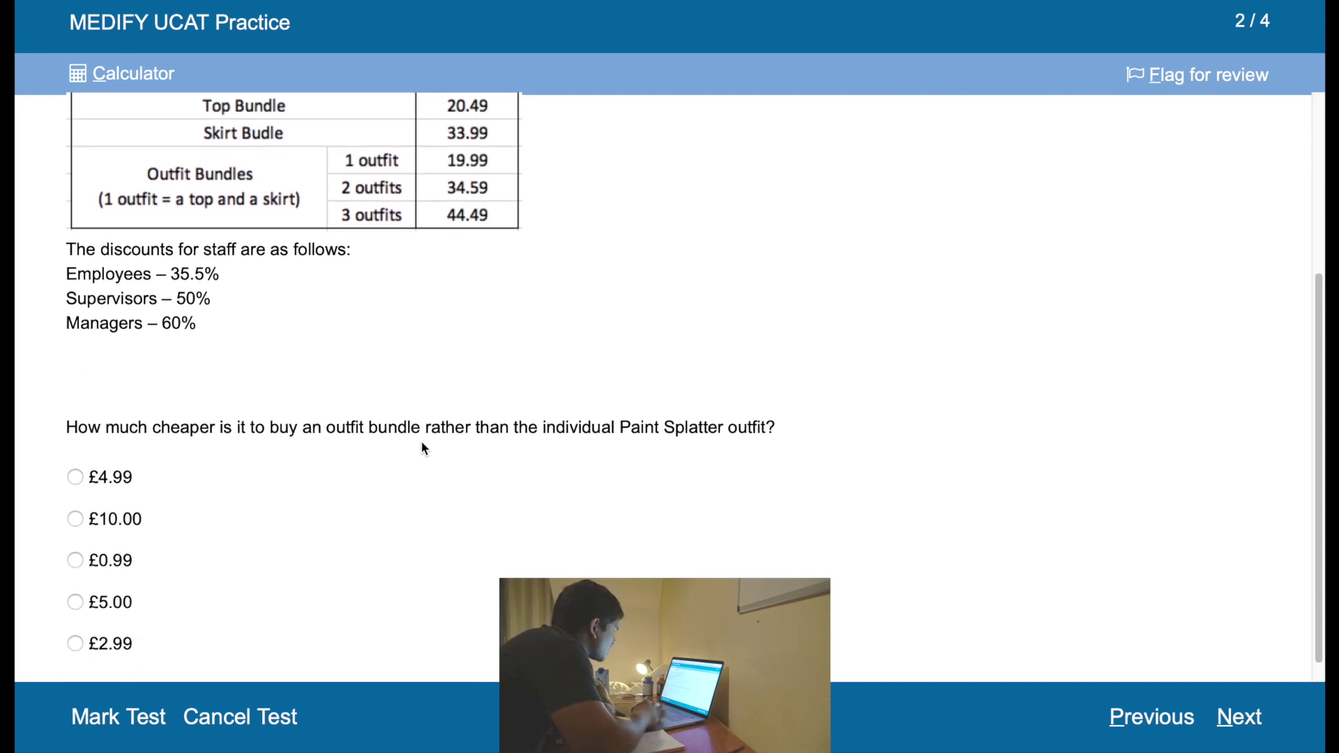
pyautogui.scroll(2, 406, 436)
pyautogui.scroll(1, 403, 437)
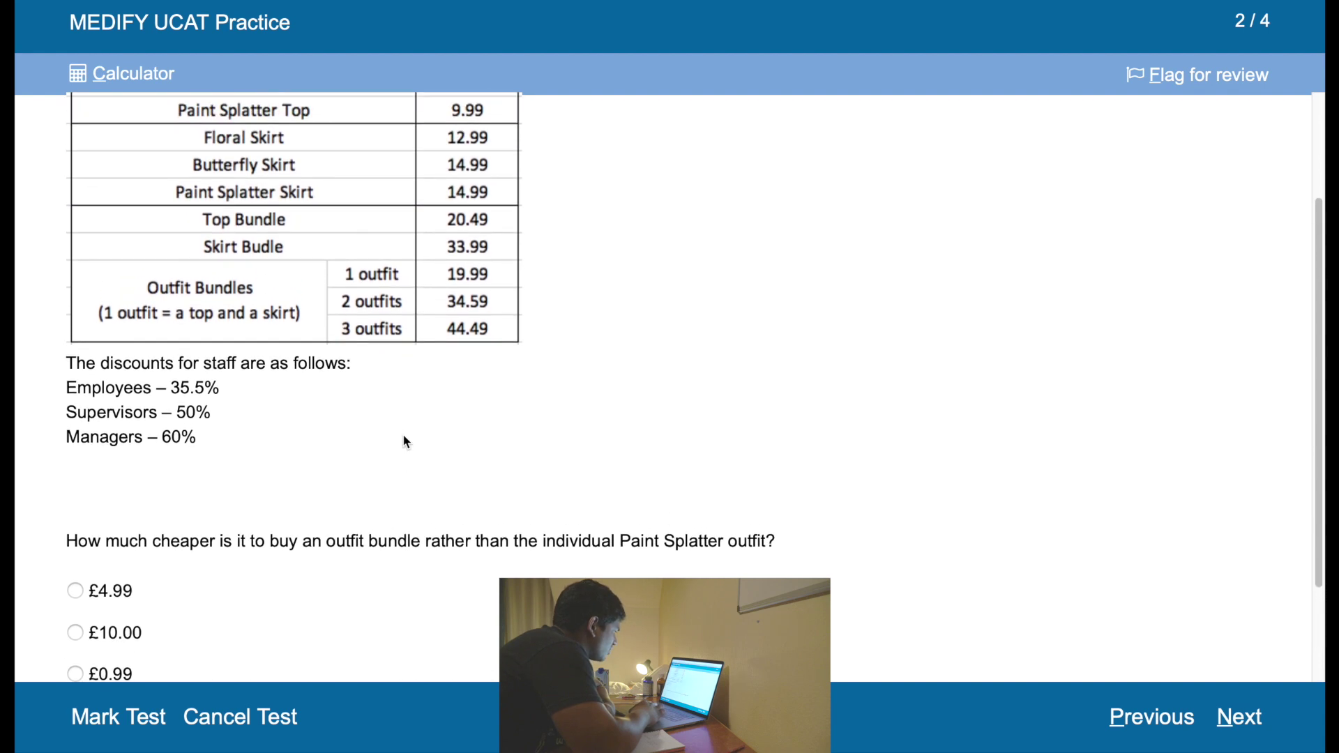
pyautogui.scroll(2, 615, 565)
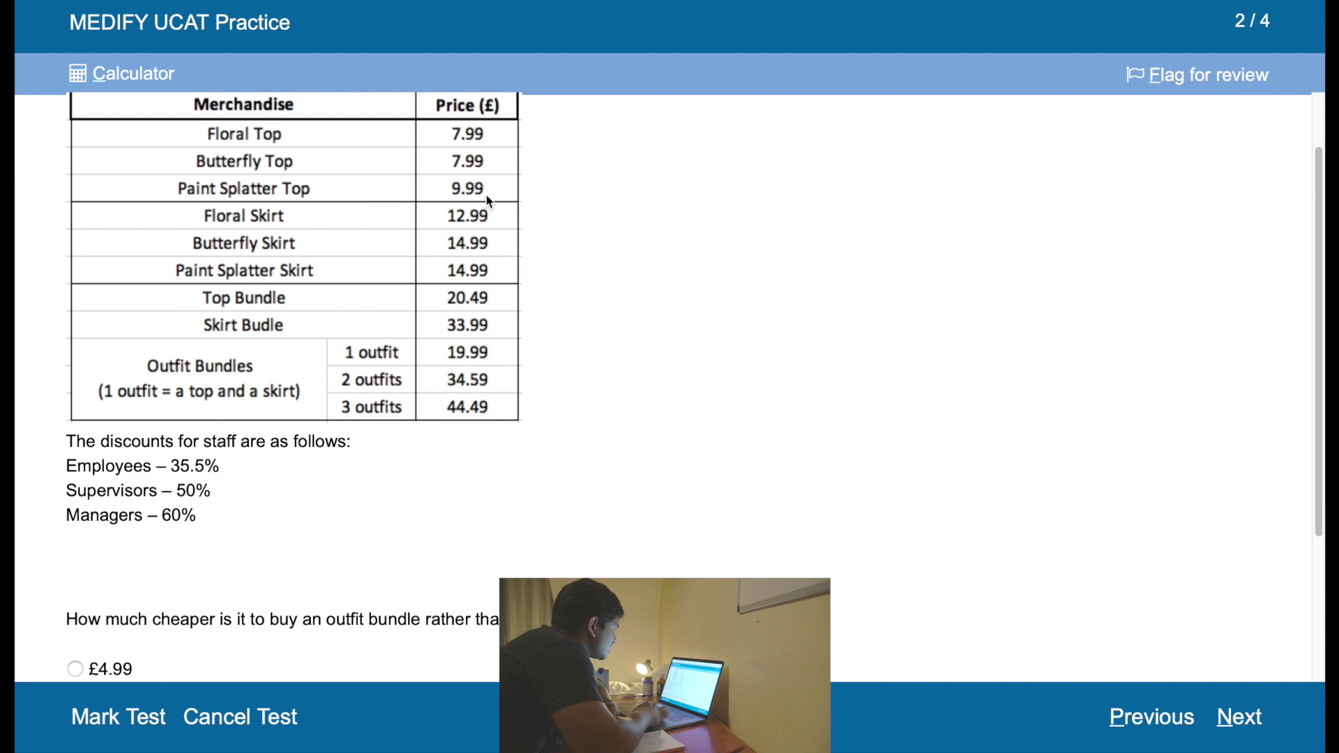
pyautogui.scroll(-3, 483, 591)
pyautogui.scroll(3, 480, 583)
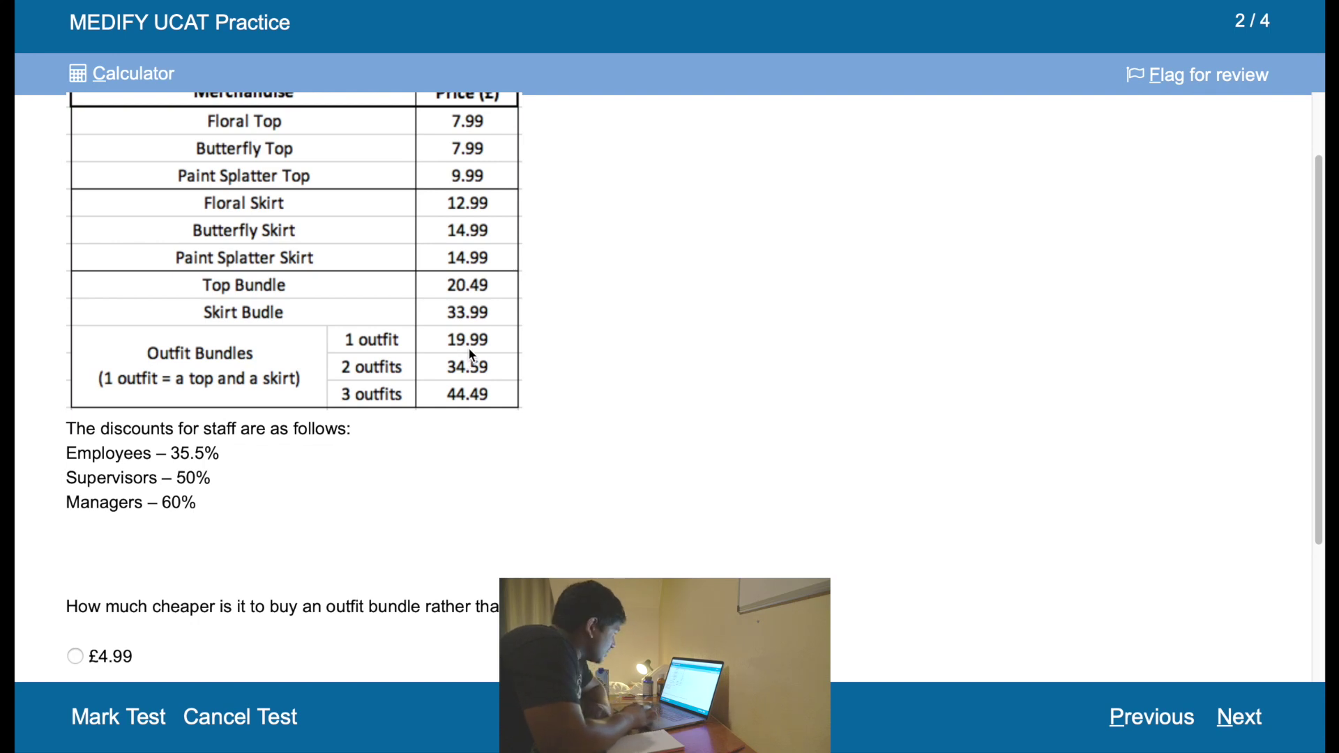
pyautogui.scroll(-1, 472, 356)
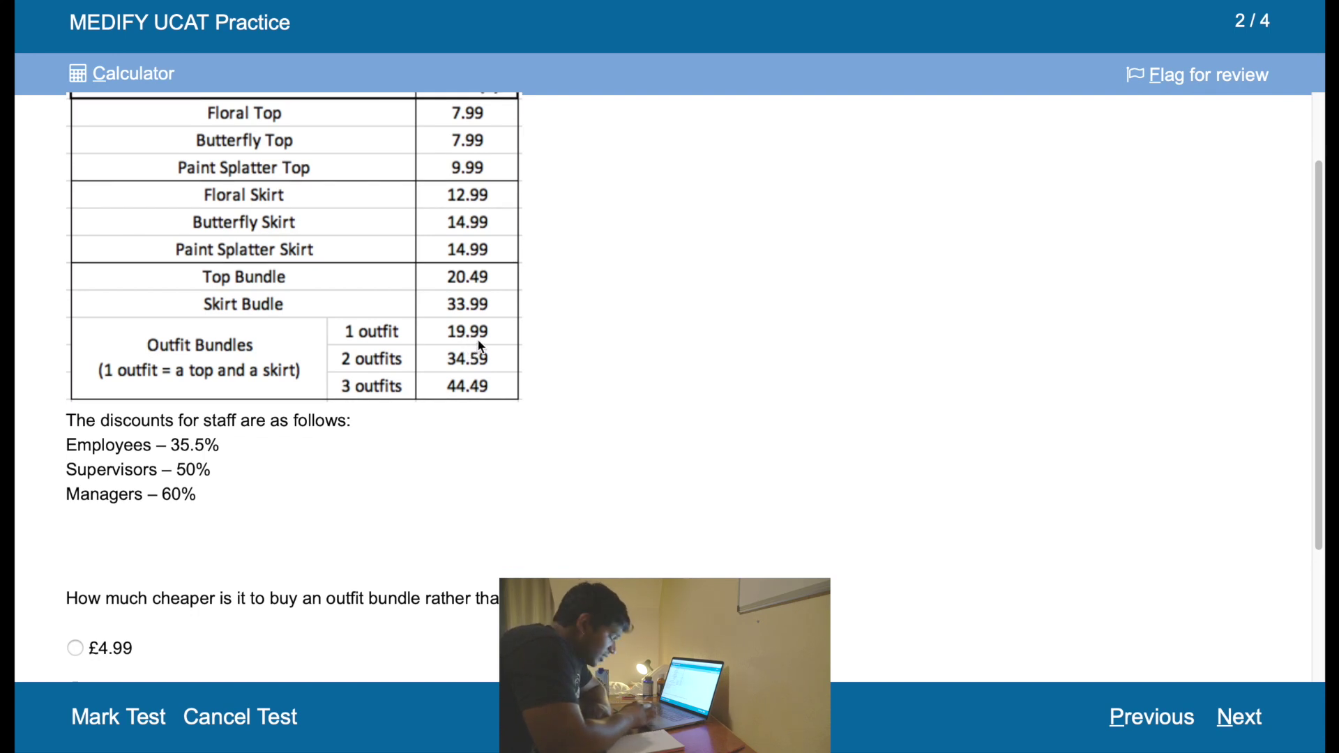
pyautogui.scroll(-3, 481, 346)
pyautogui.scroll(-5, 481, 346)
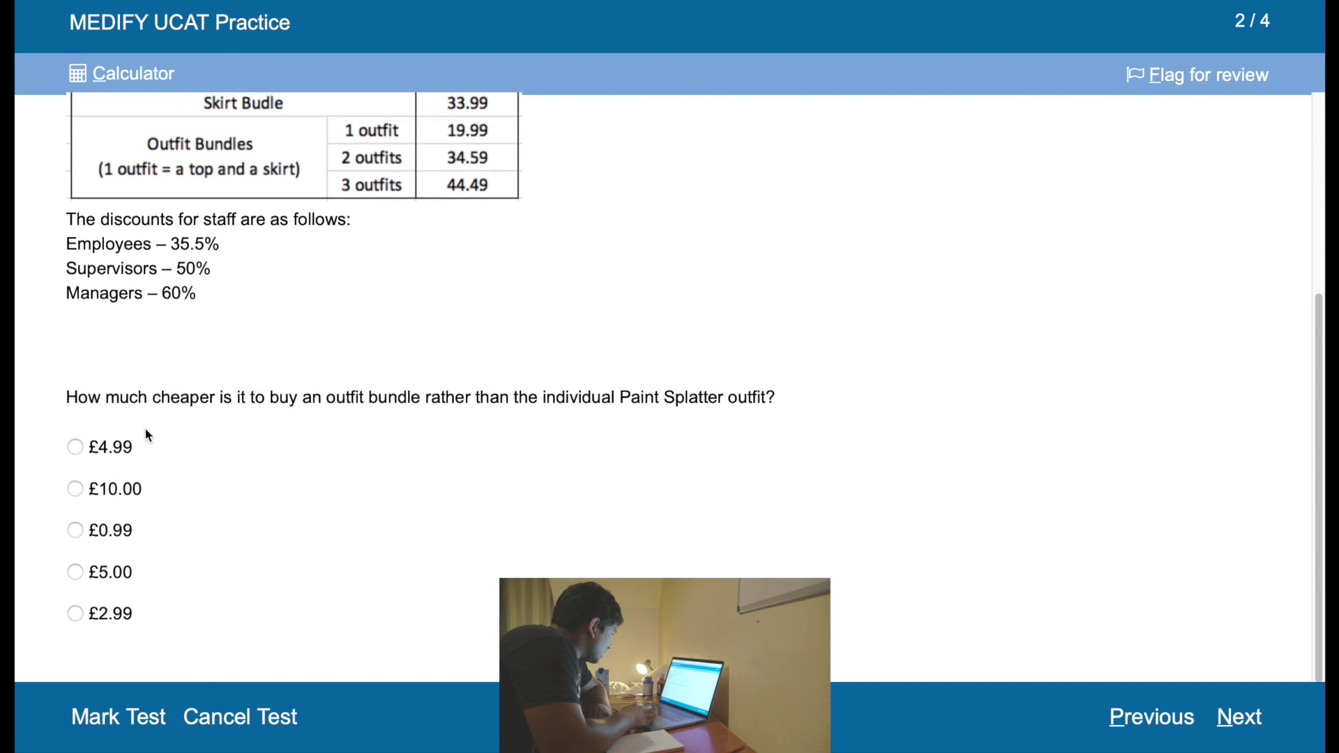
pyautogui.click(84, 447)
pyautogui.click(1265, 724)
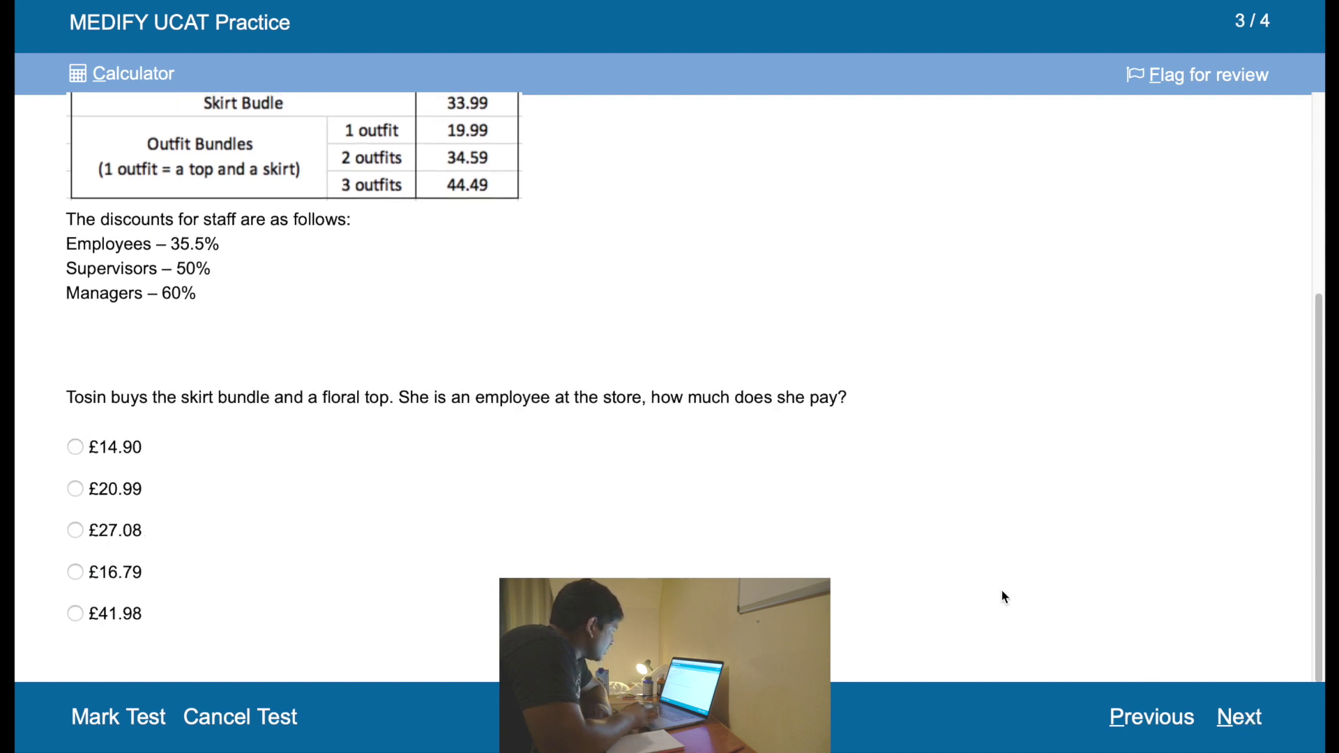
# Step: Clear the calculator, add the skirt bundle and floral top prices in pence, 3399 and 799, and multiply the sum by 64.5
pyautogui.scroll(3, 851, 523)
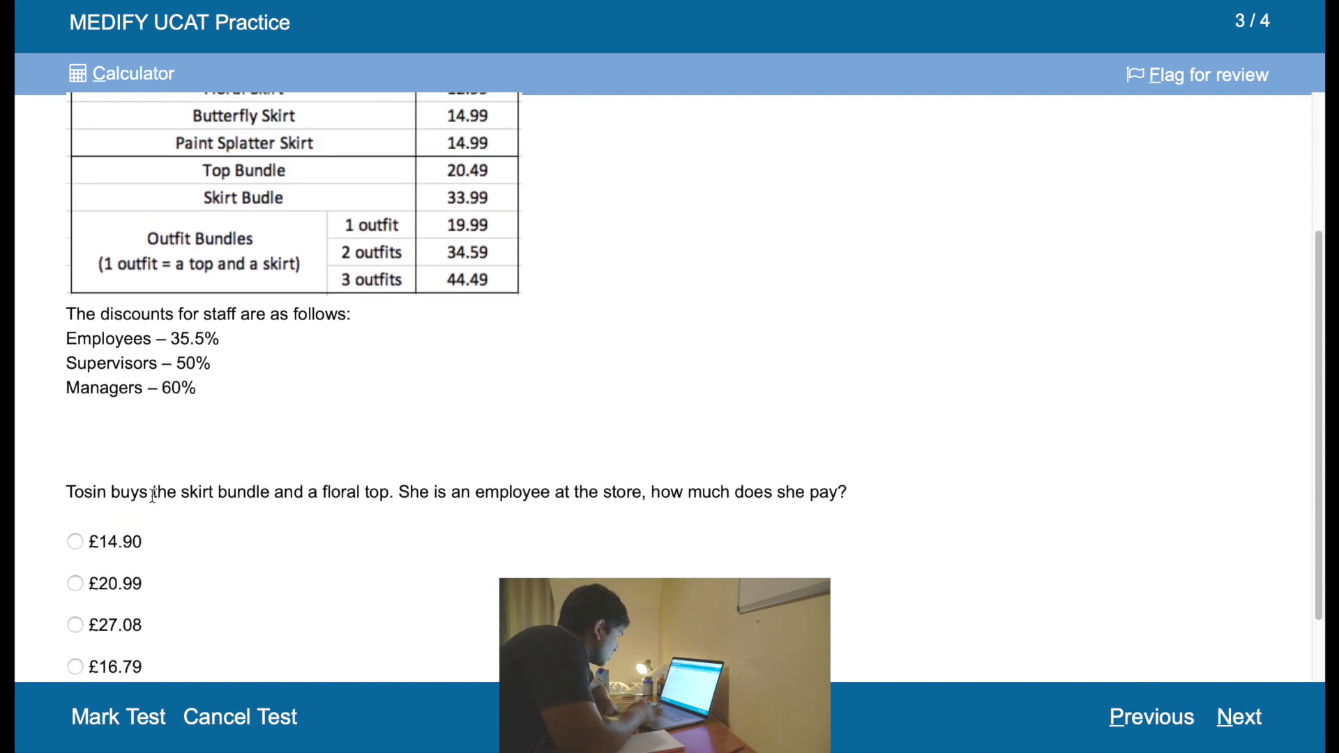
pyautogui.scroll(4, 297, 496)
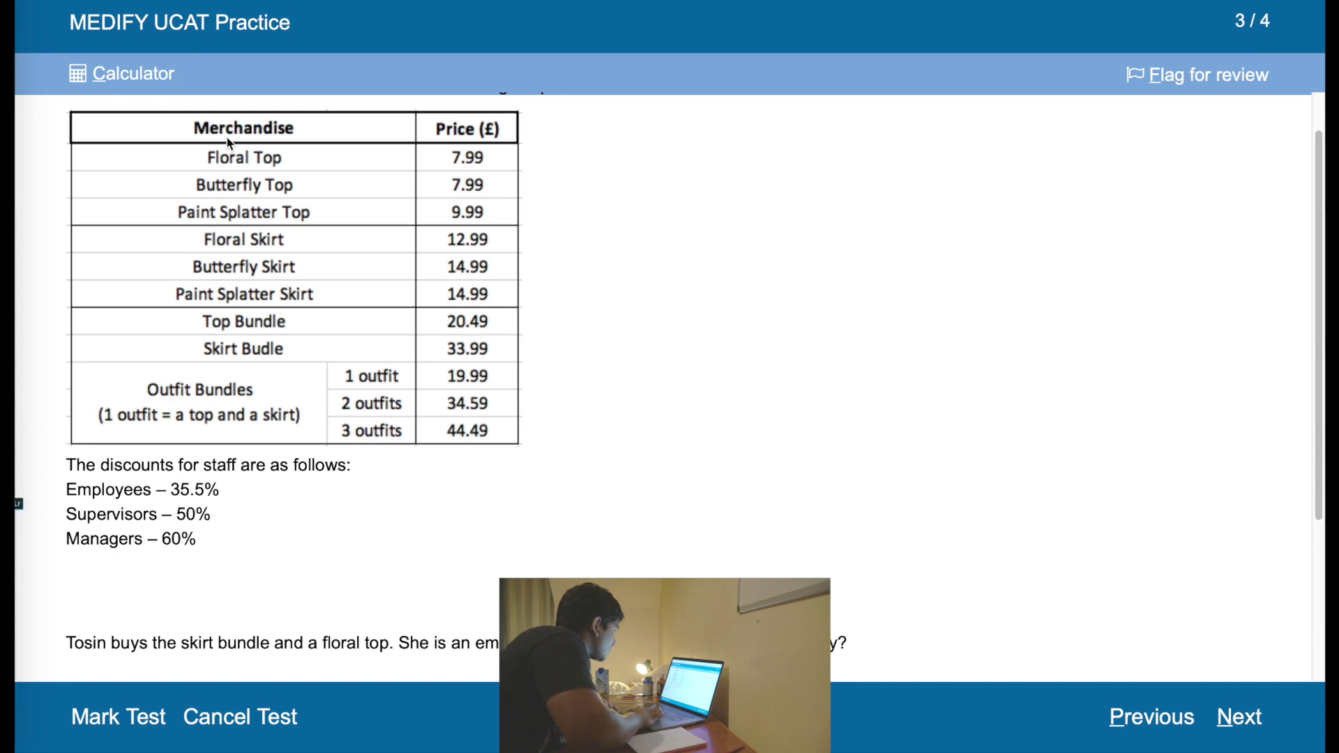
pyautogui.click(133, 82)
pyautogui.click(904, 476)
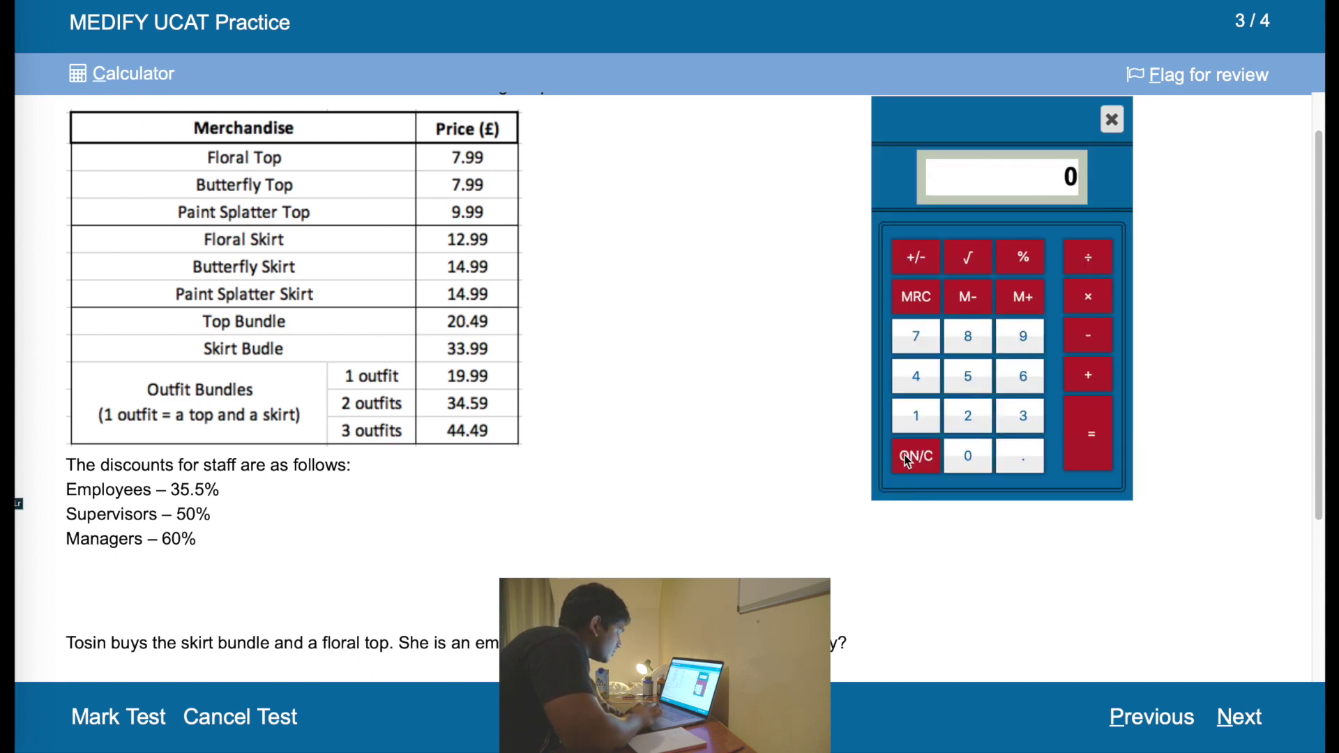
pyautogui.write('33')
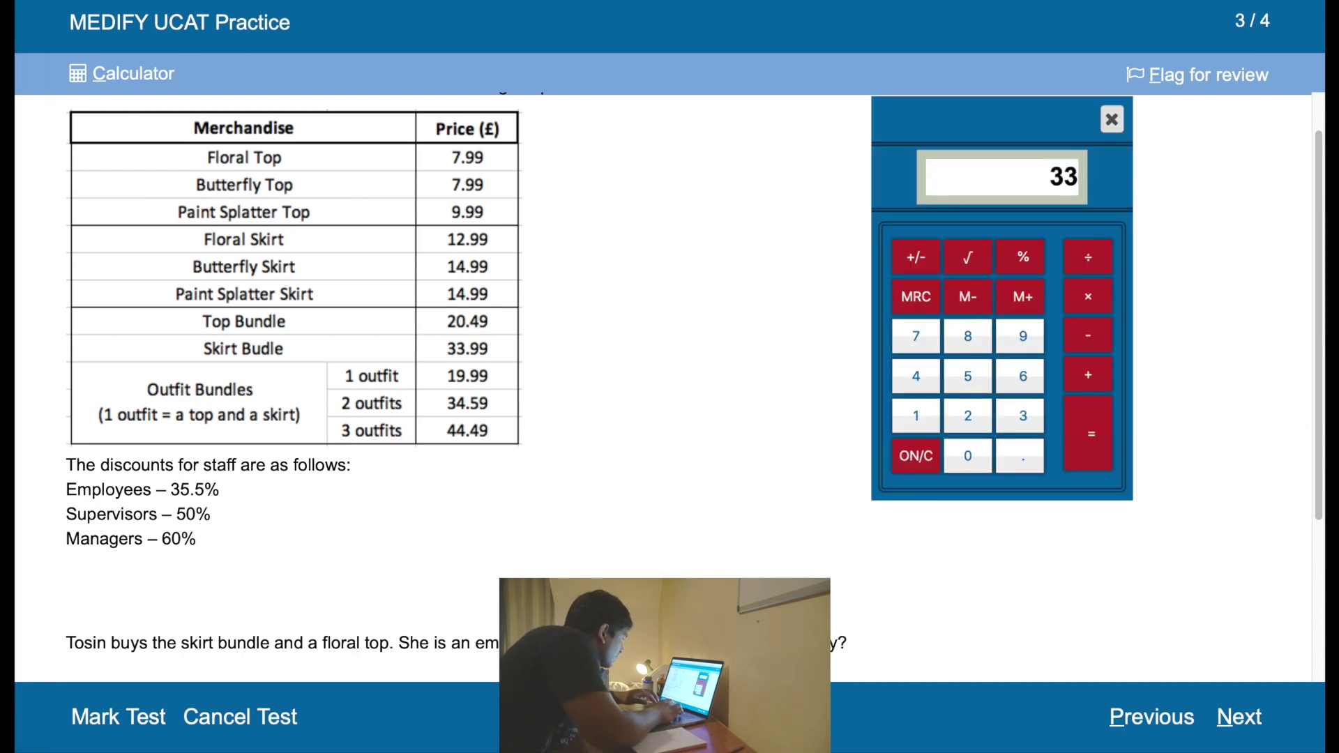
pyautogui.write('99')
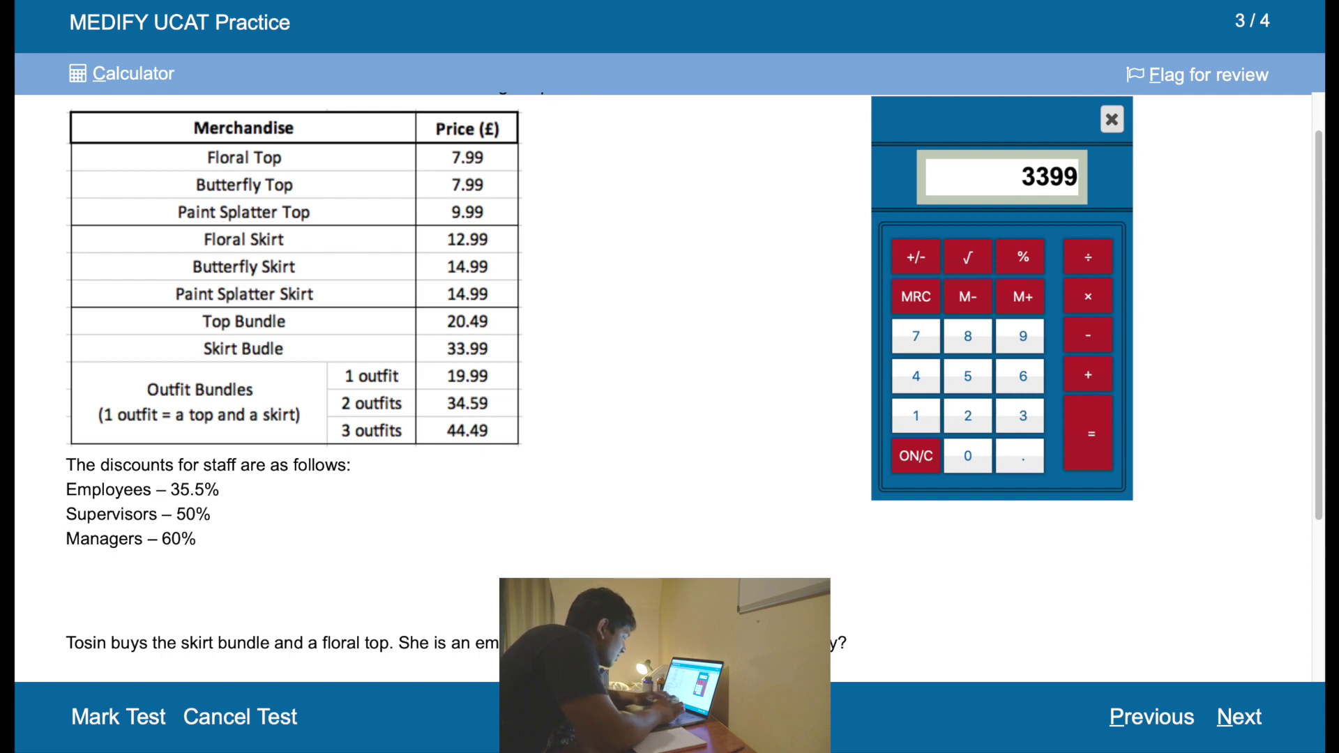
pyautogui.write('+799')
pyautogui.press('Return')
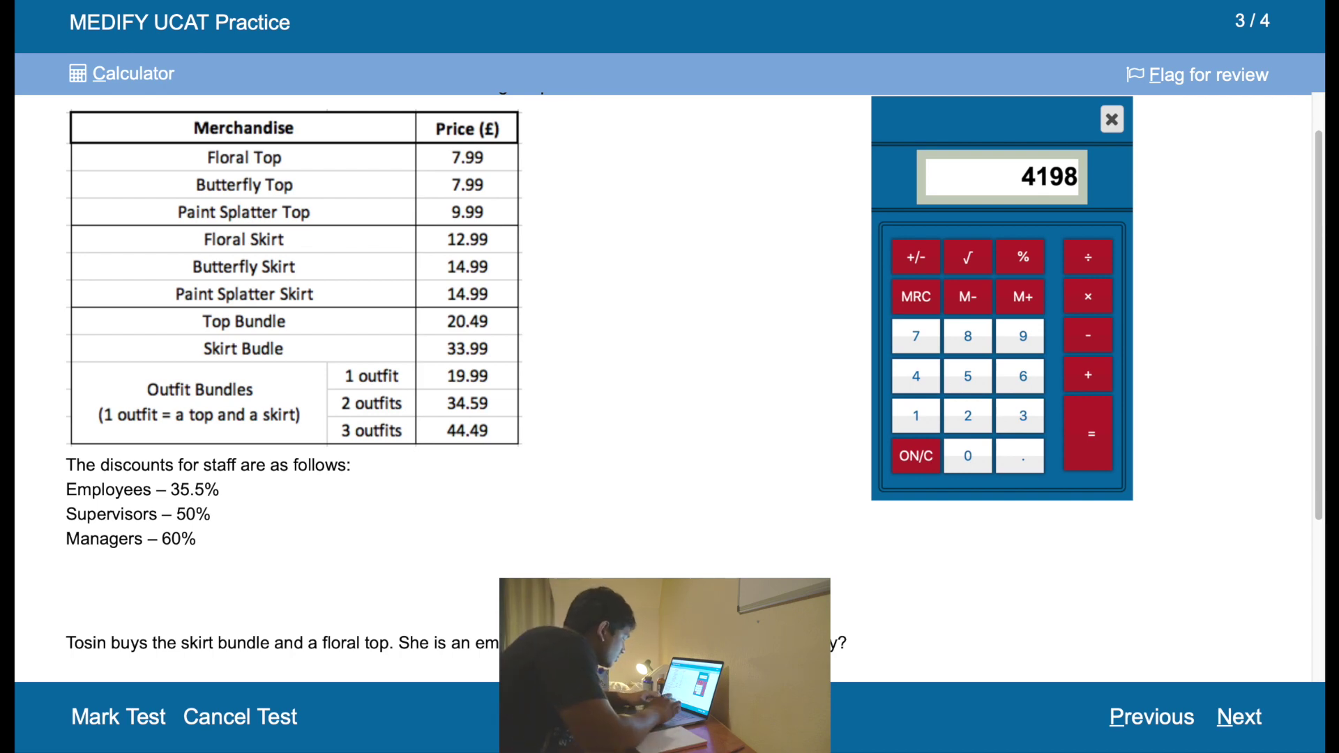
pyautogui.write('*64.5')
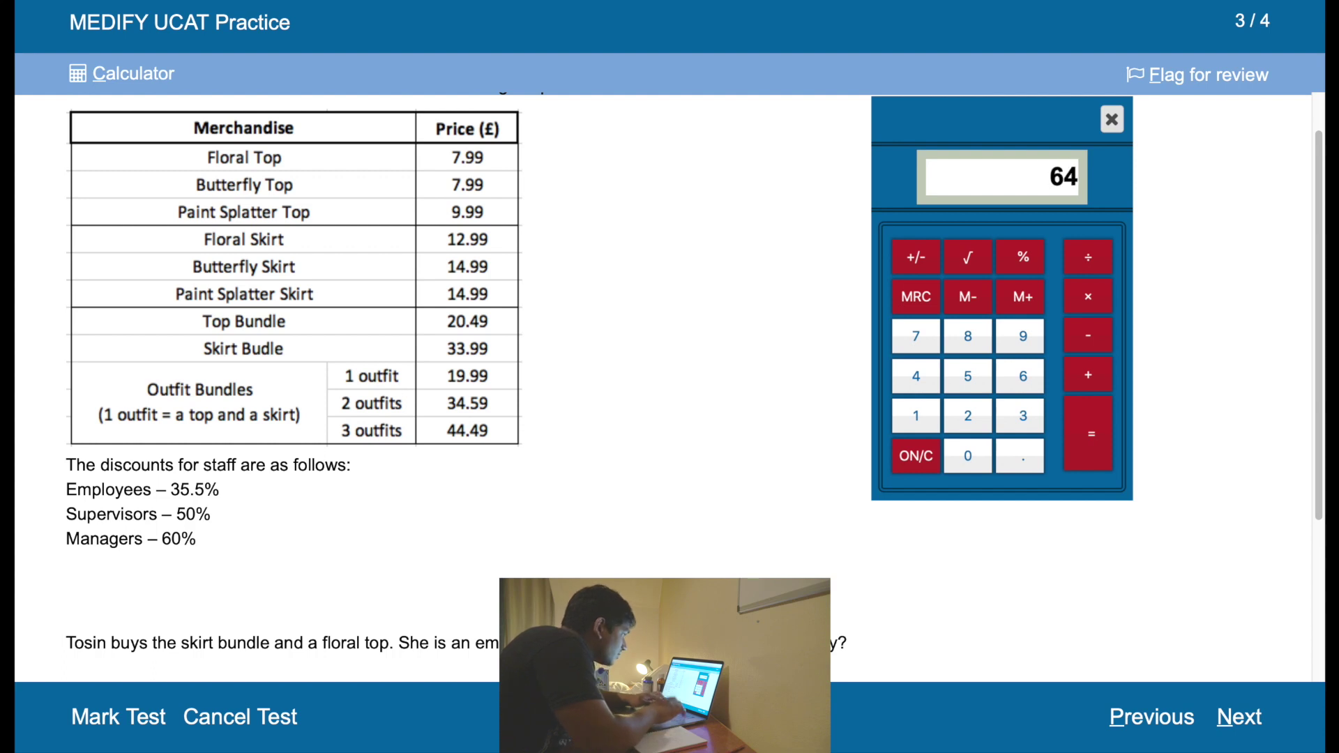
pyautogui.press('Return')
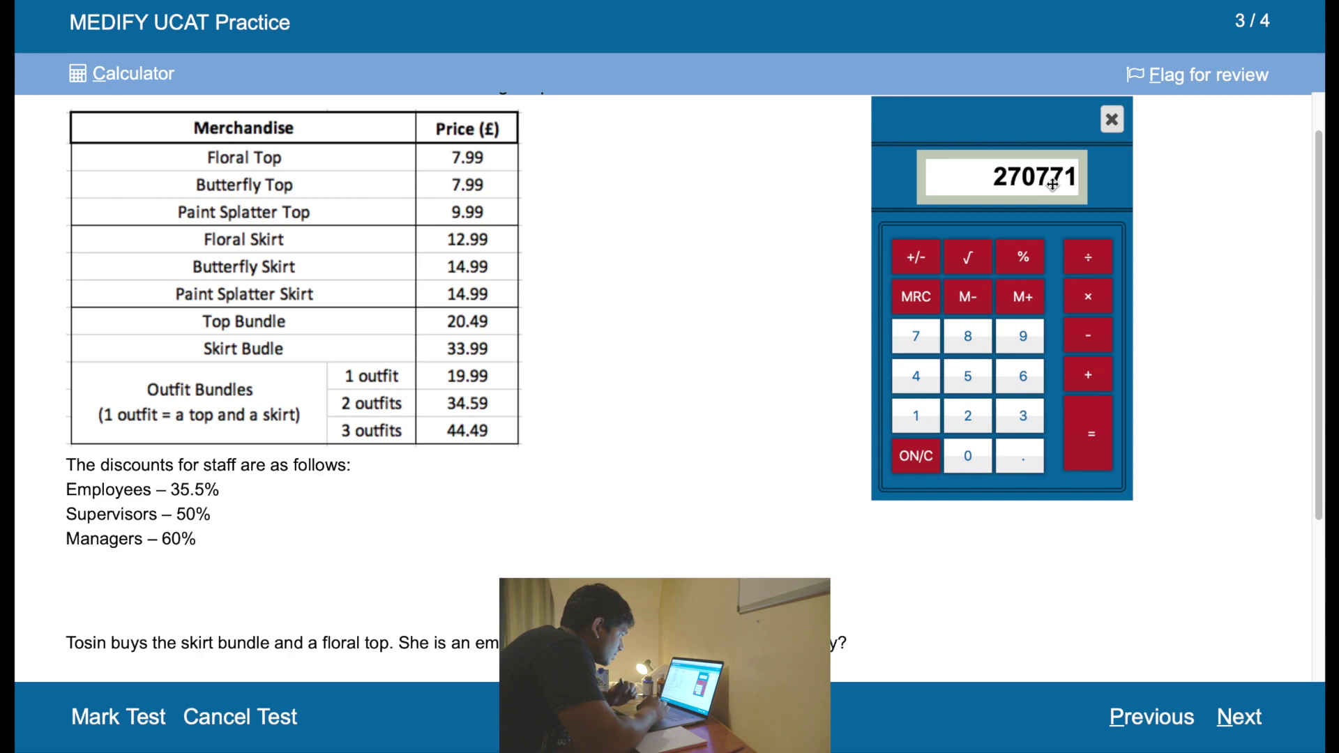
# Step: Answer the question on the employee's skirt bundle and floral top purchase with £27.08
pyautogui.scroll(-4, 736, 383)
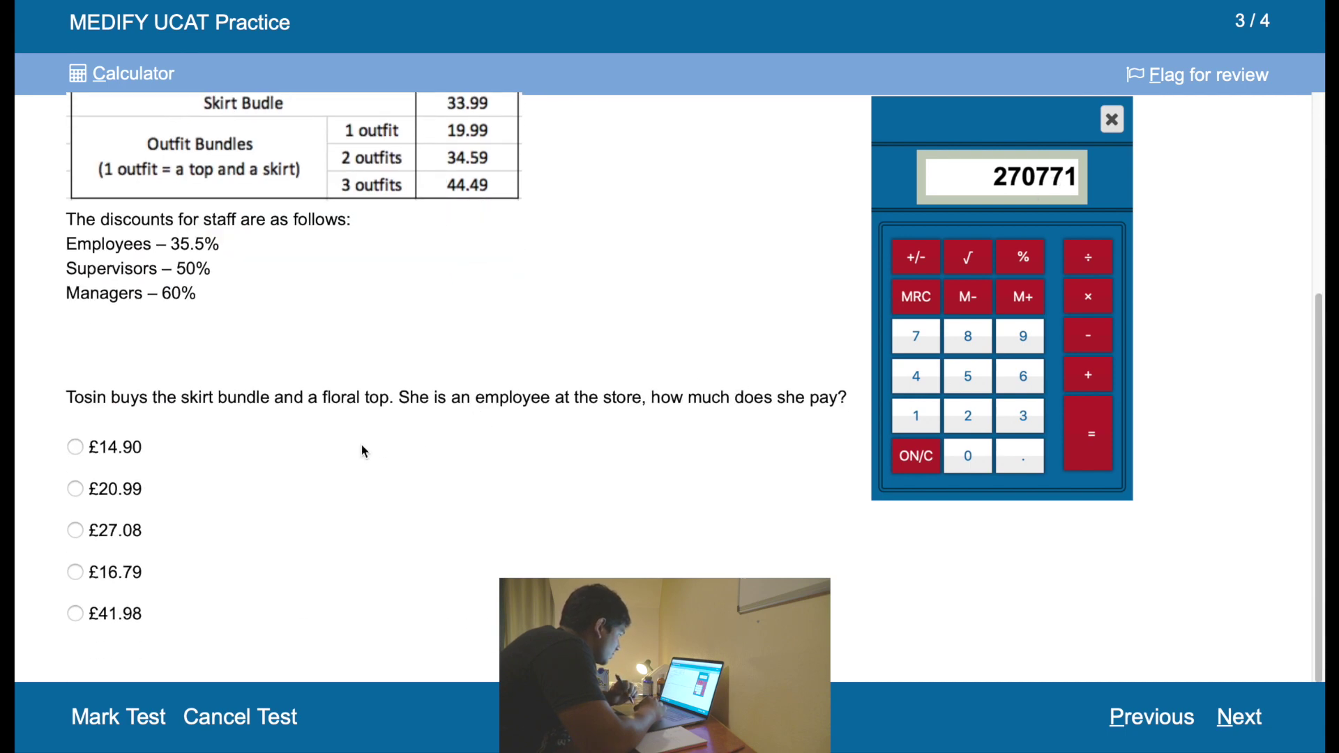
pyautogui.click(132, 530)
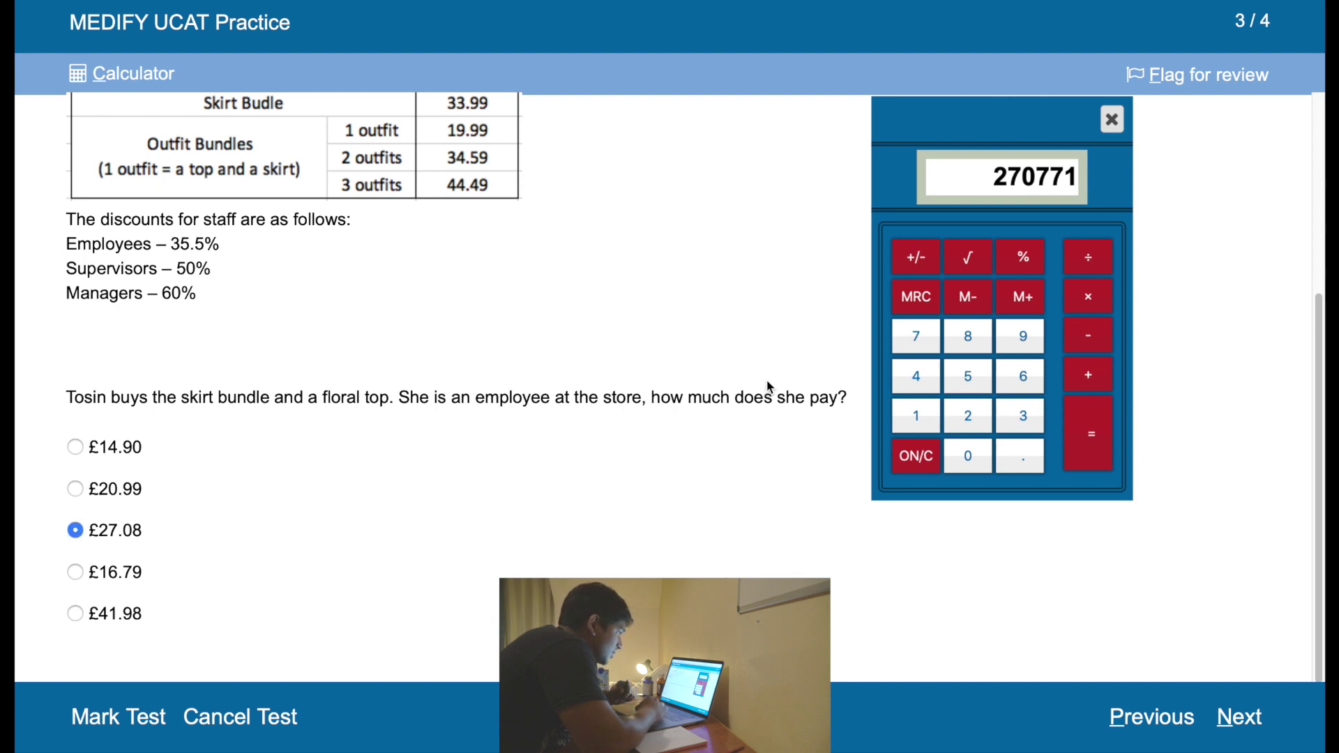
pyautogui.scroll(1, 709, 324)
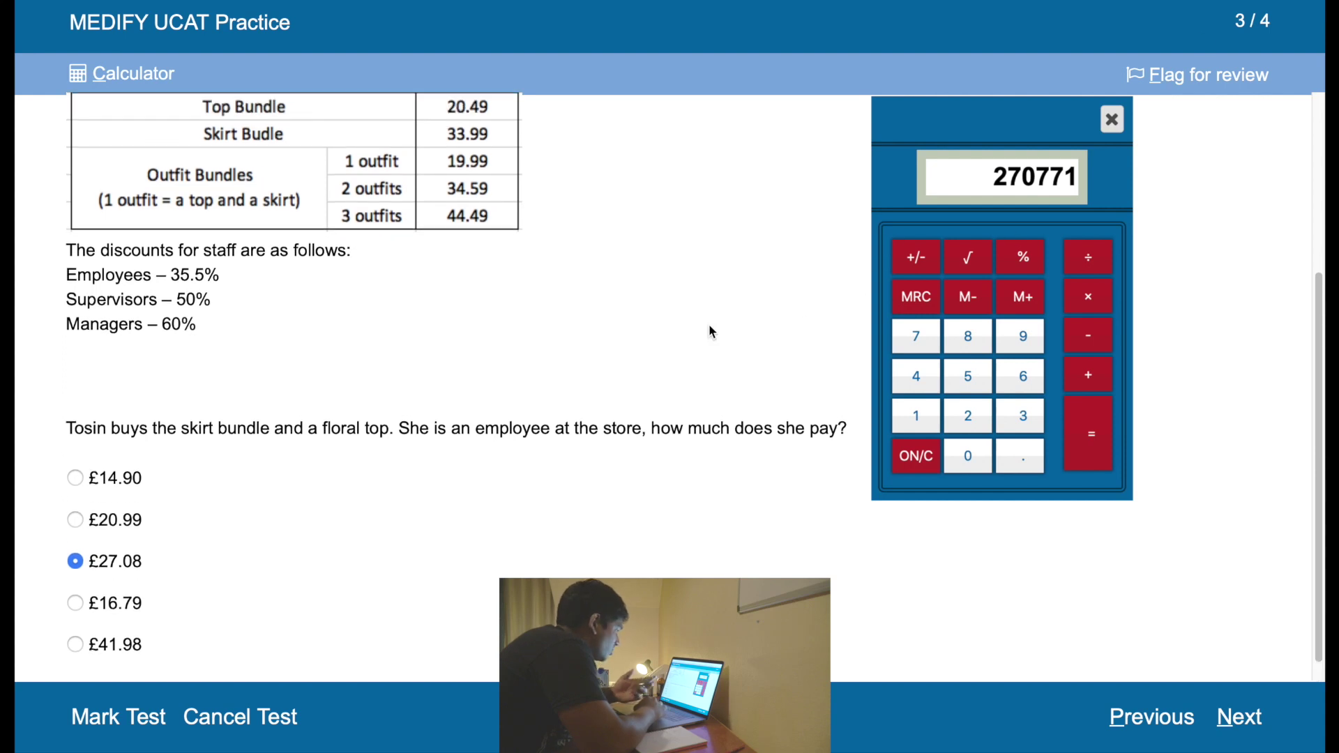
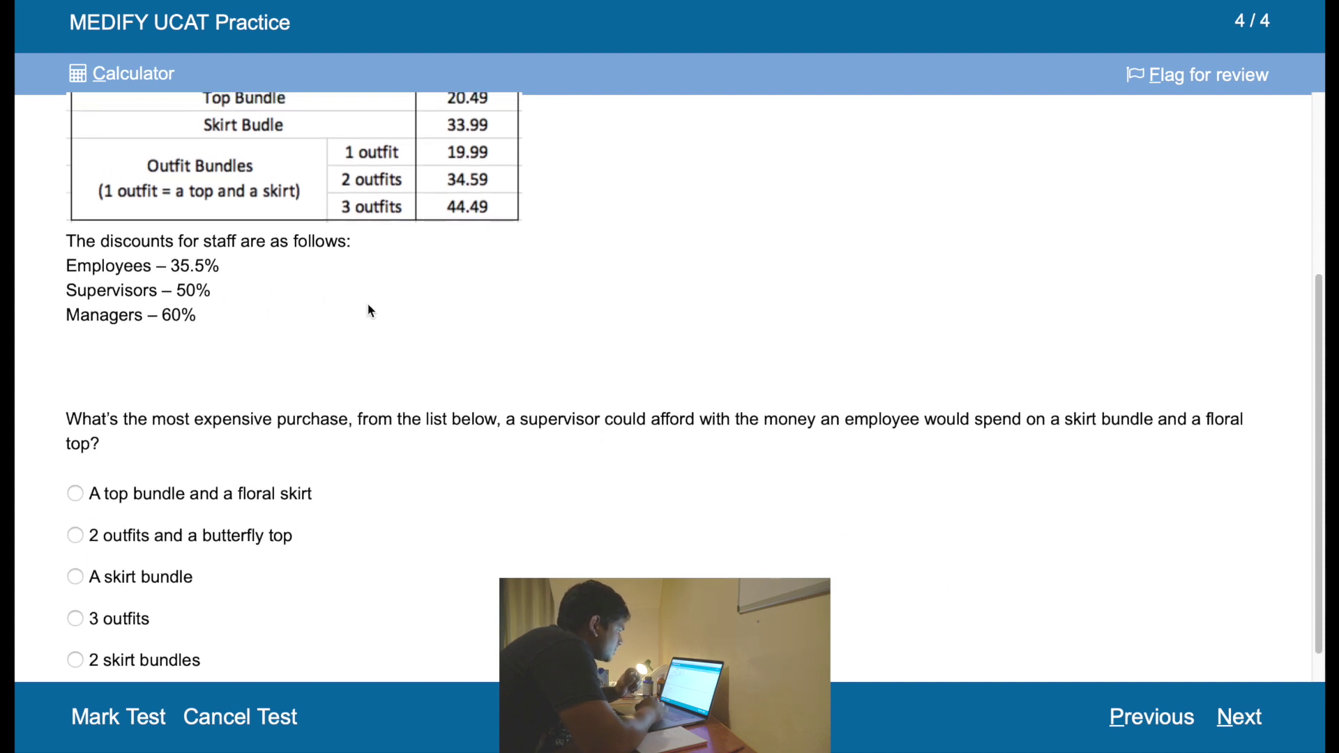
# Step: Open the calculator for question 4 and move it to the edge of the page, uncovering more of the question text
pyautogui.scroll(5, 369, 307)
pyautogui.scroll(-3, 369, 307)
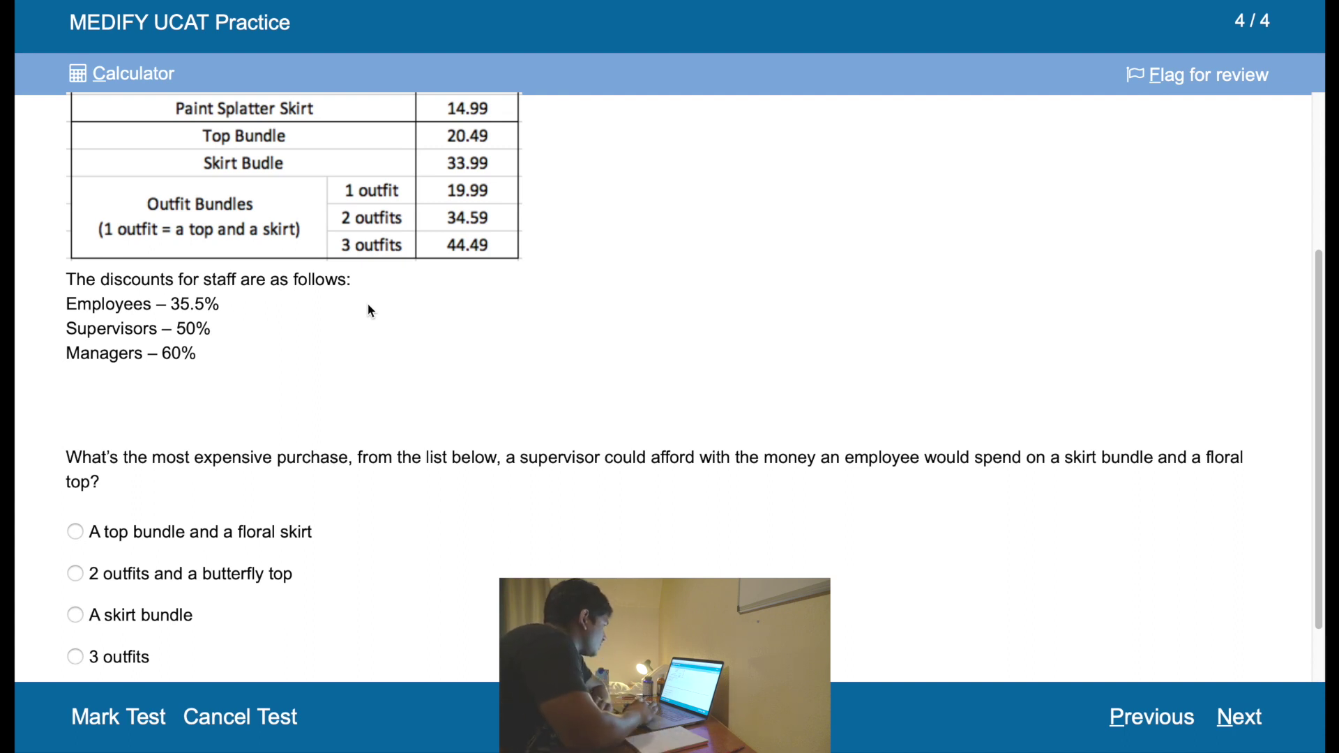
pyautogui.click(143, 87)
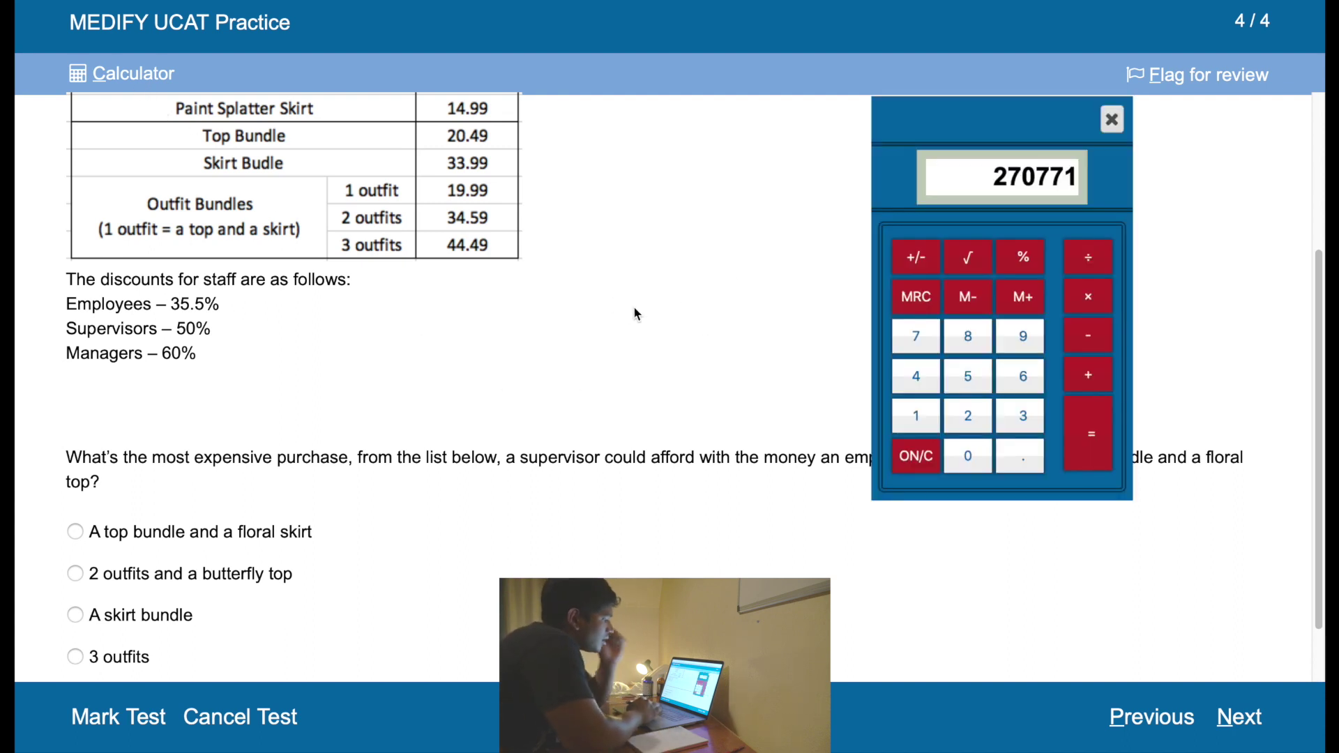
pyautogui.moveTo(981, 127); pyautogui.dragTo(1249, 140)
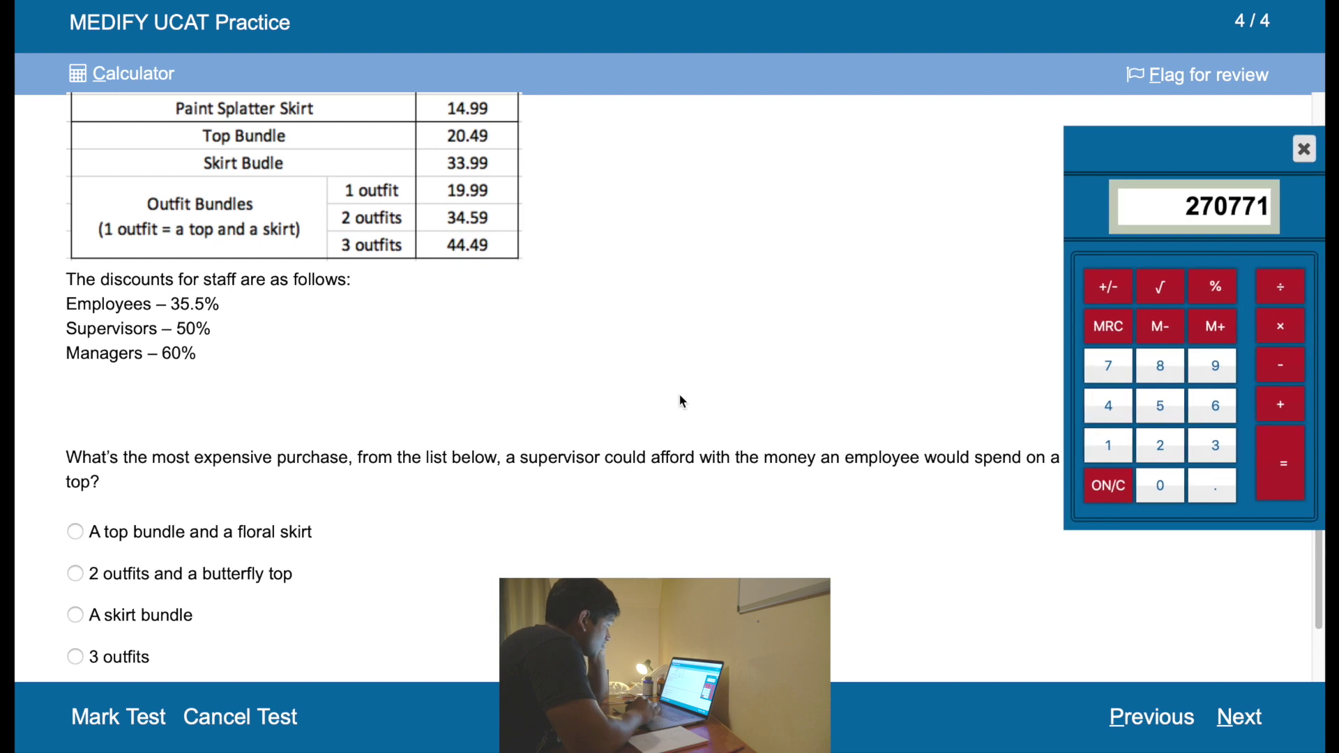
pyautogui.scroll(-1, 658, 406)
pyautogui.scroll(-1, 658, 406)
pyautogui.scroll(2, 658, 406)
pyautogui.scroll(-1, 656, 401)
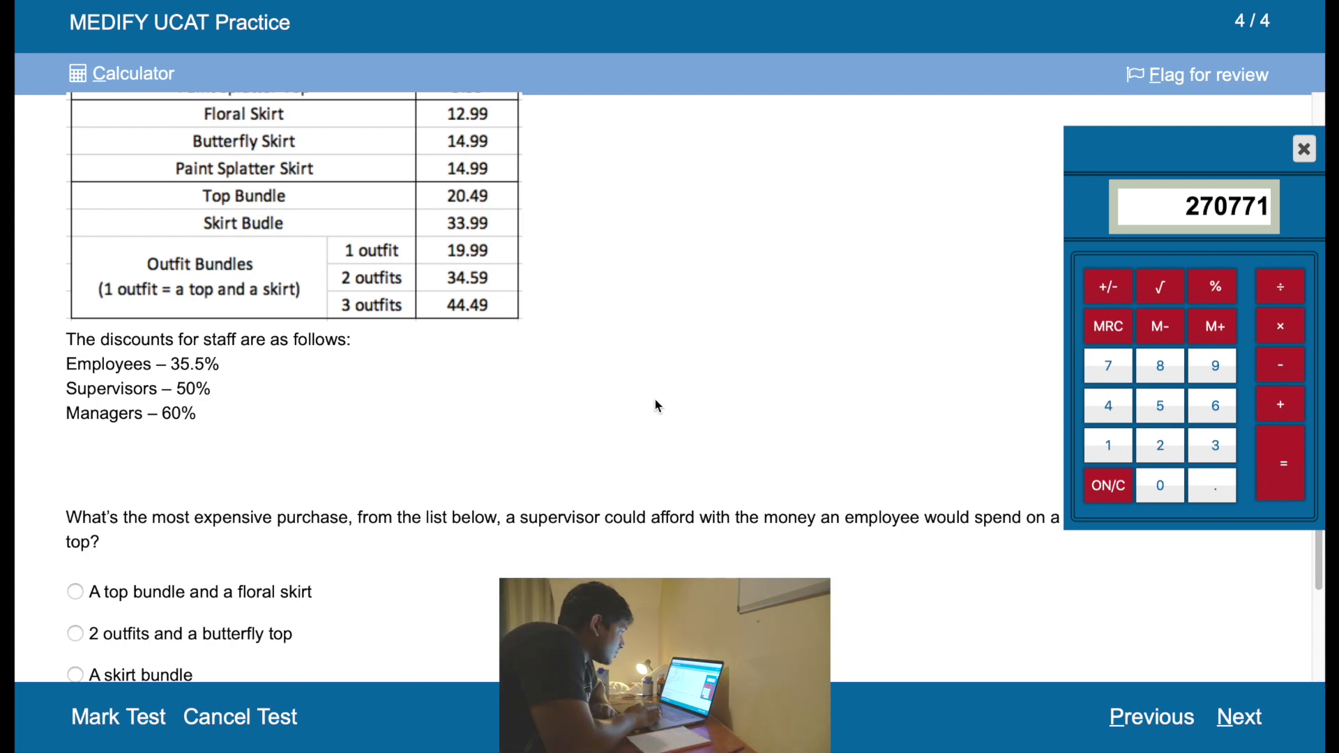
# Step: Reposition the calculator above the question 4 text beside the price table and clear its display
pyautogui.moveTo(1230, 134); pyautogui.dragTo(1031, 134)
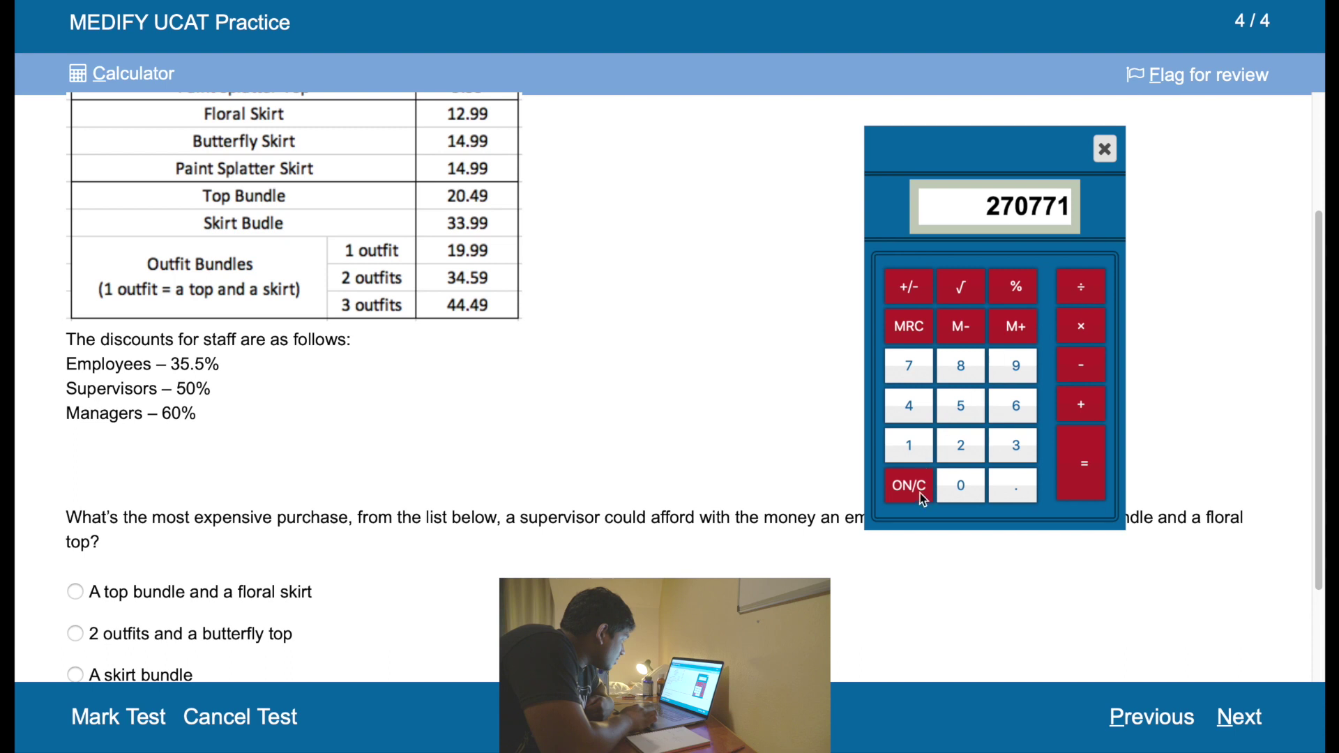
pyautogui.moveTo(946, 172); pyautogui.dragTo(965, 132)
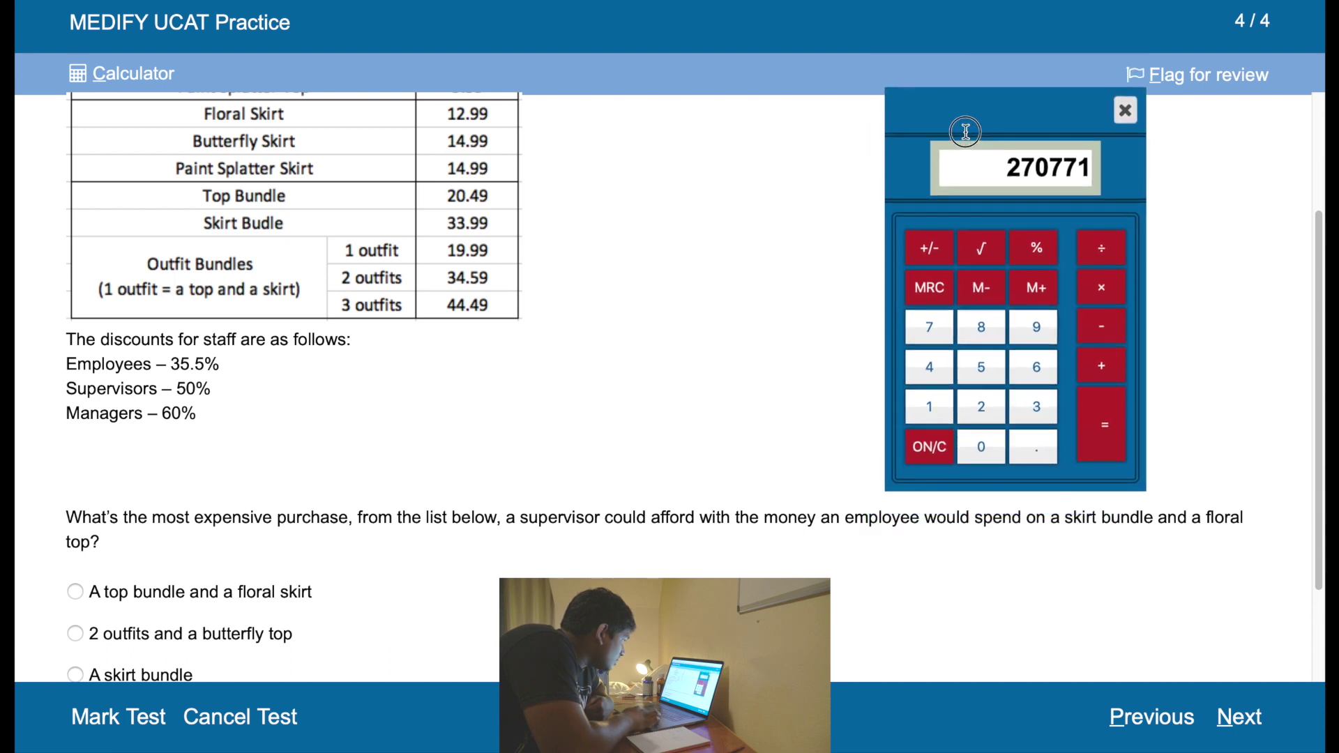
pyautogui.click(925, 456)
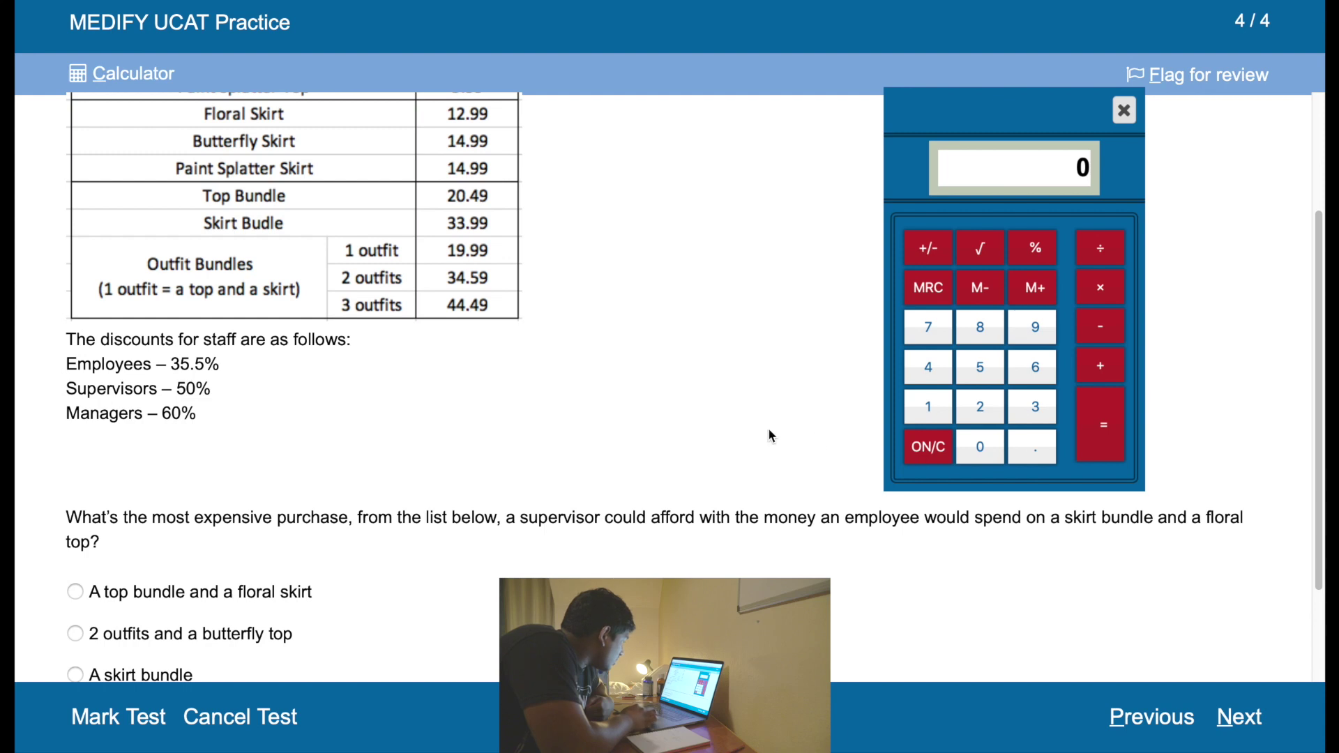
# Step: Compare the merchandise prices and staff discounts with the answer options for the supervisor's most expensive affordable purchase
pyautogui.scroll(-3, 771, 436)
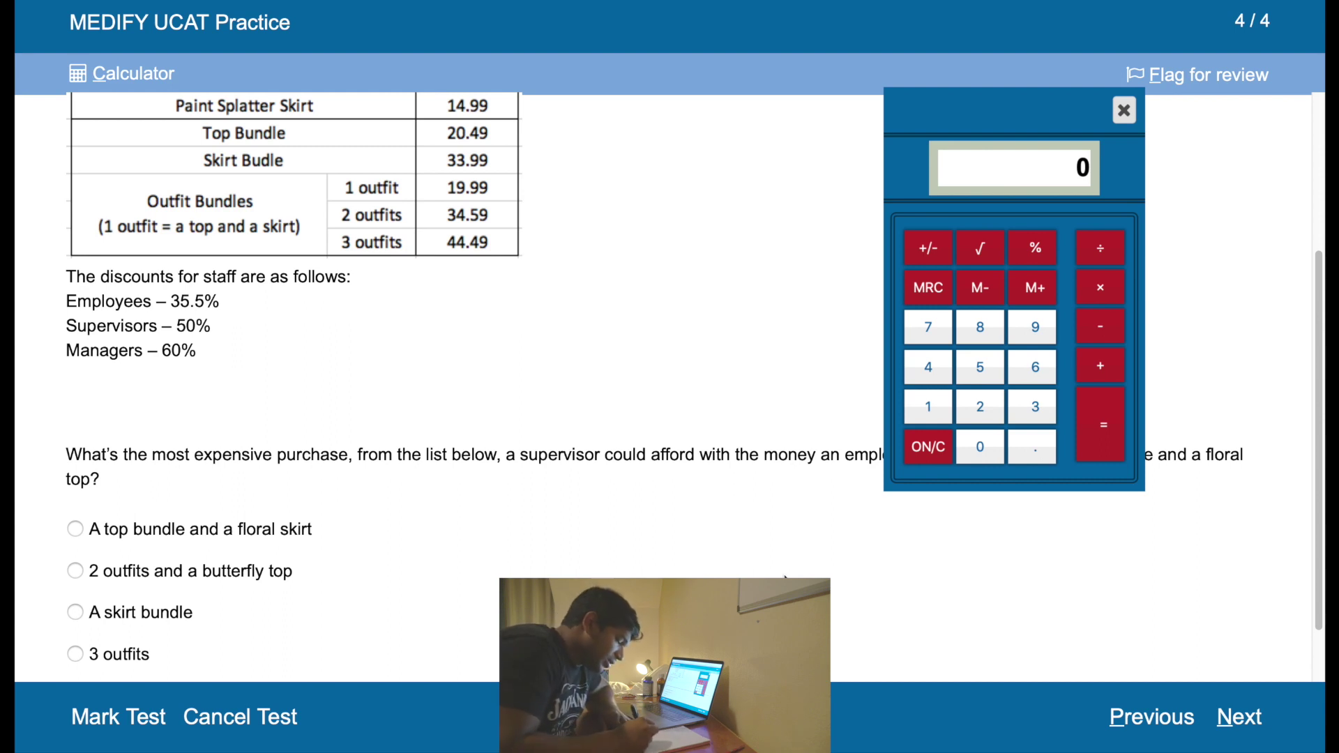
pyautogui.scroll(5, 516, 419)
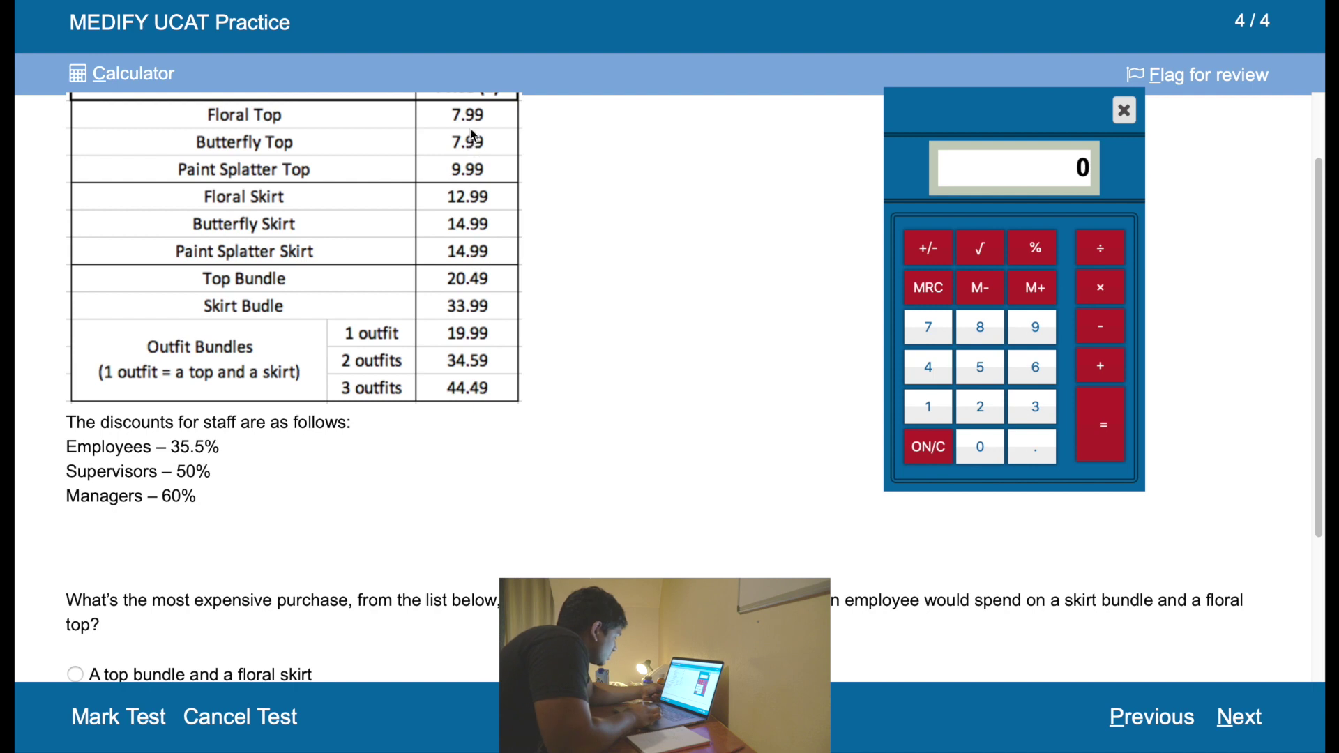
pyautogui.scroll(-1, 544, 419)
pyautogui.scroll(2, 543, 420)
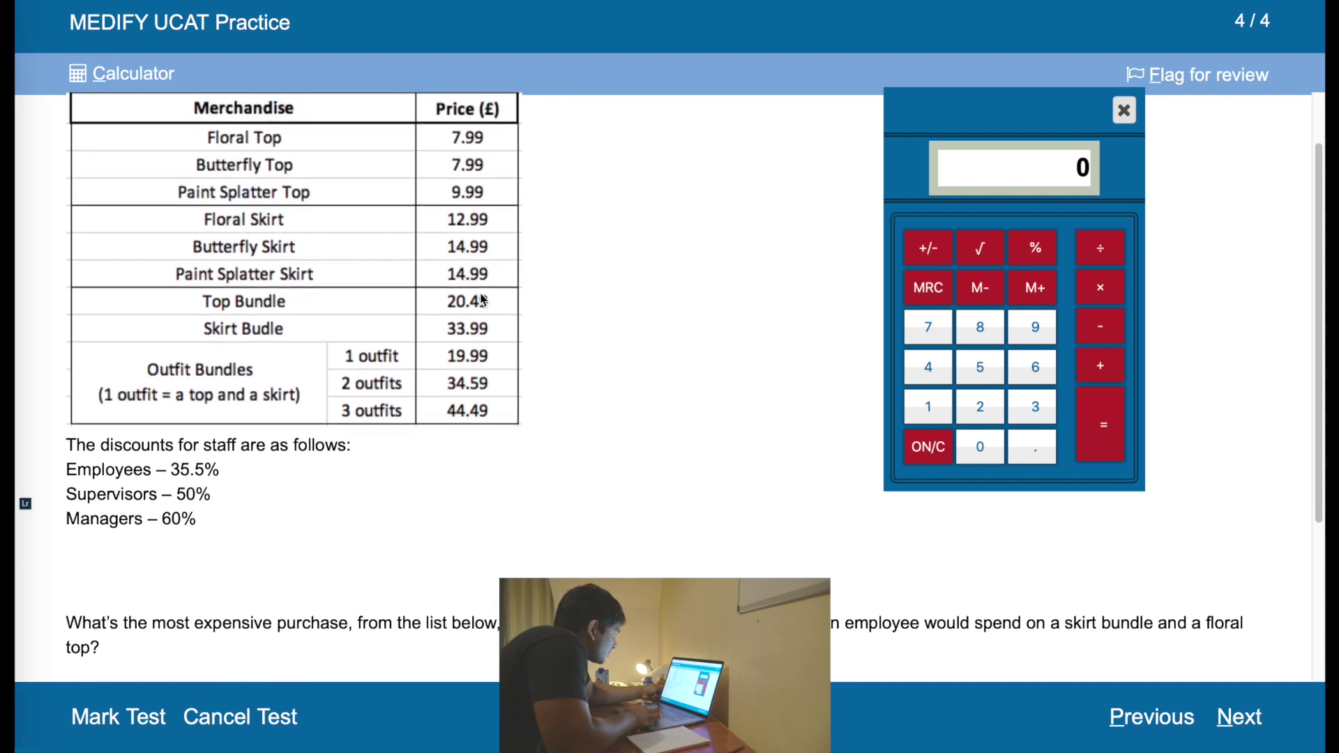
pyautogui.scroll(-3, 241, 604)
pyautogui.scroll(2, 241, 604)
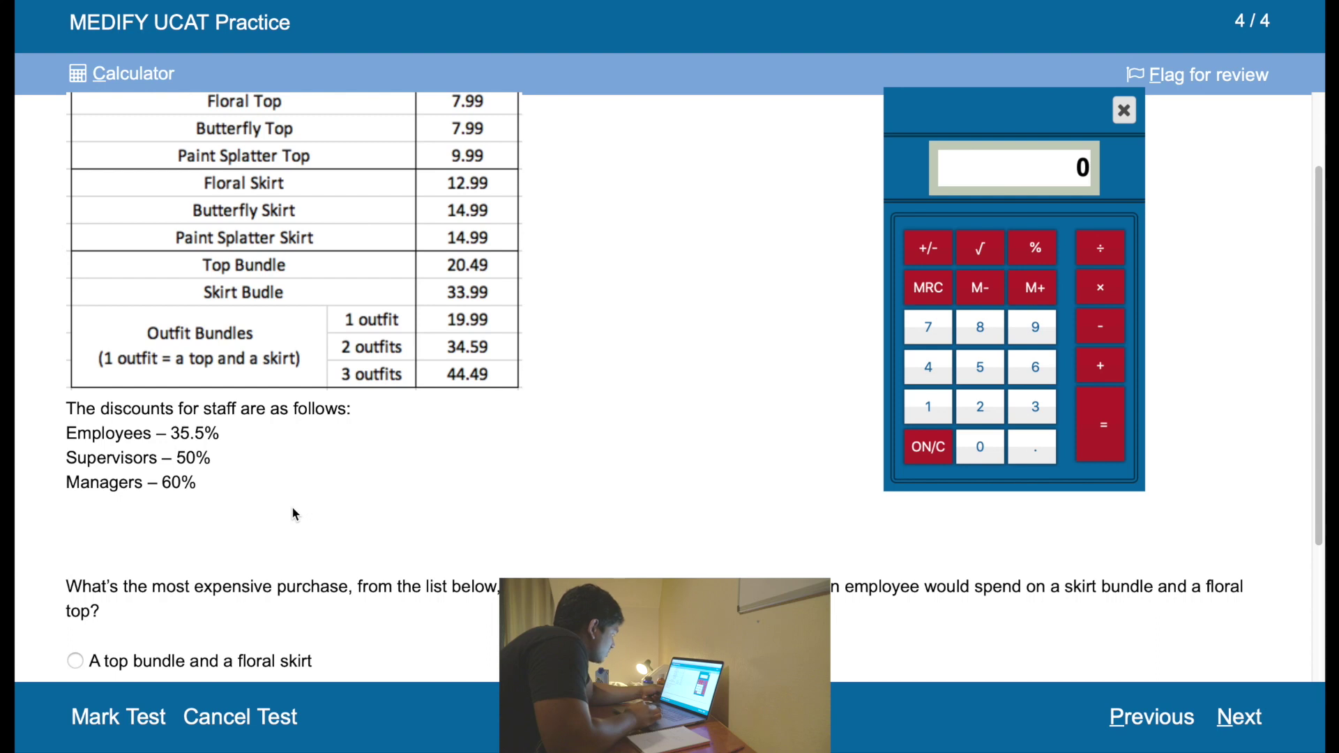
pyautogui.scroll(-2, 296, 514)
pyautogui.scroll(-1, 296, 515)
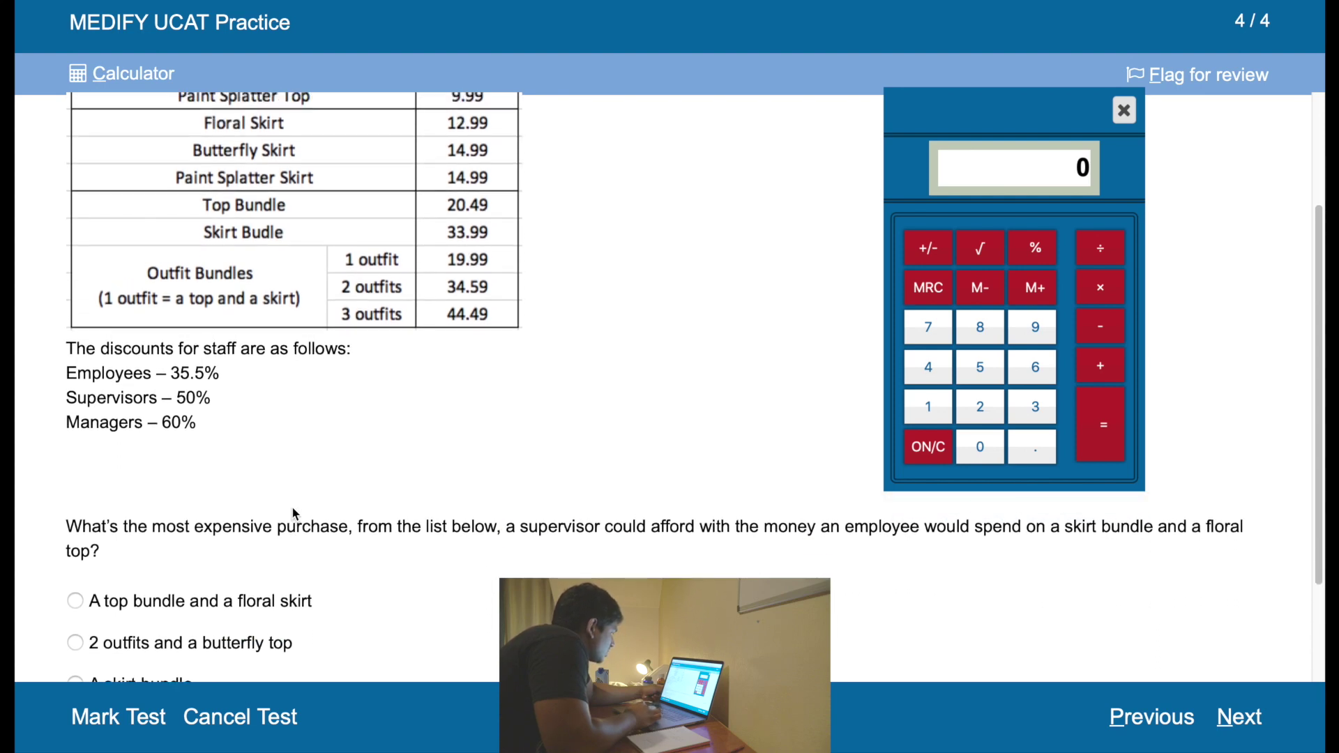
pyautogui.scroll(5, 328, 620)
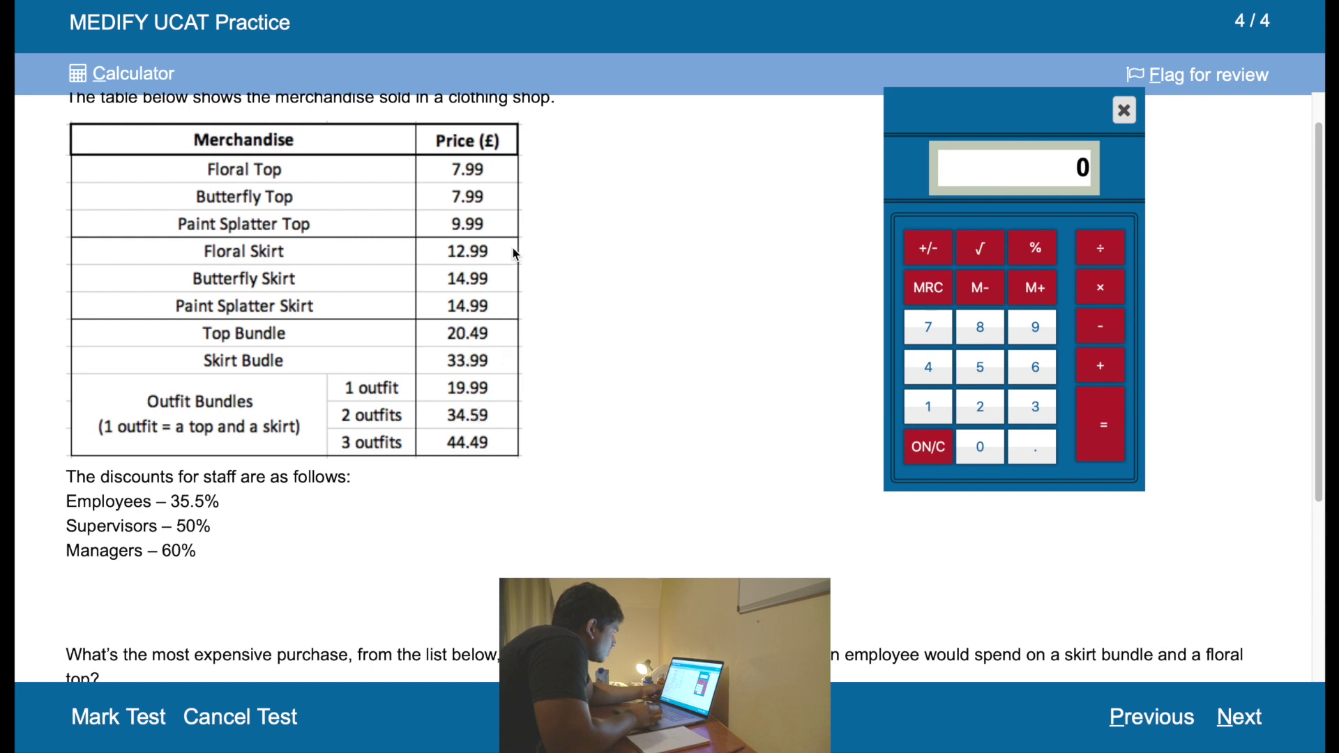
pyautogui.scroll(-10, 523, 412)
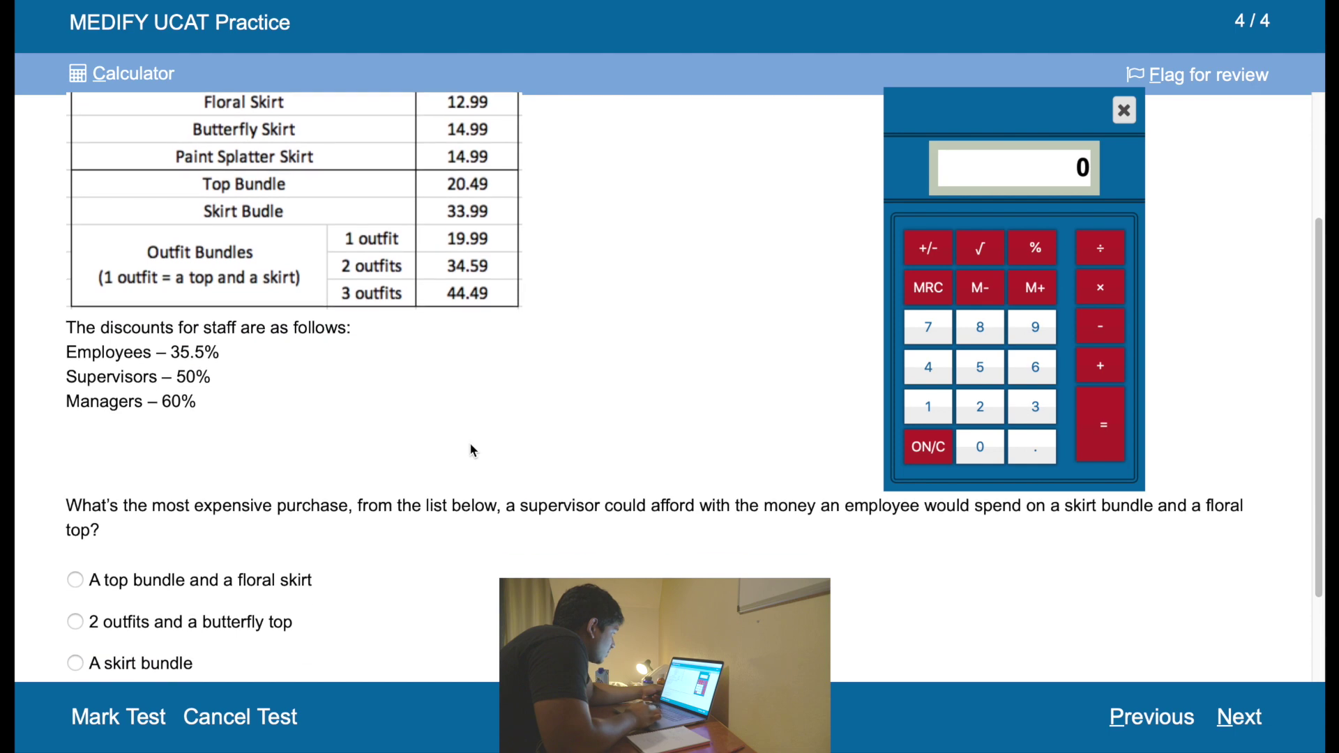
pyautogui.scroll(10, 474, 451)
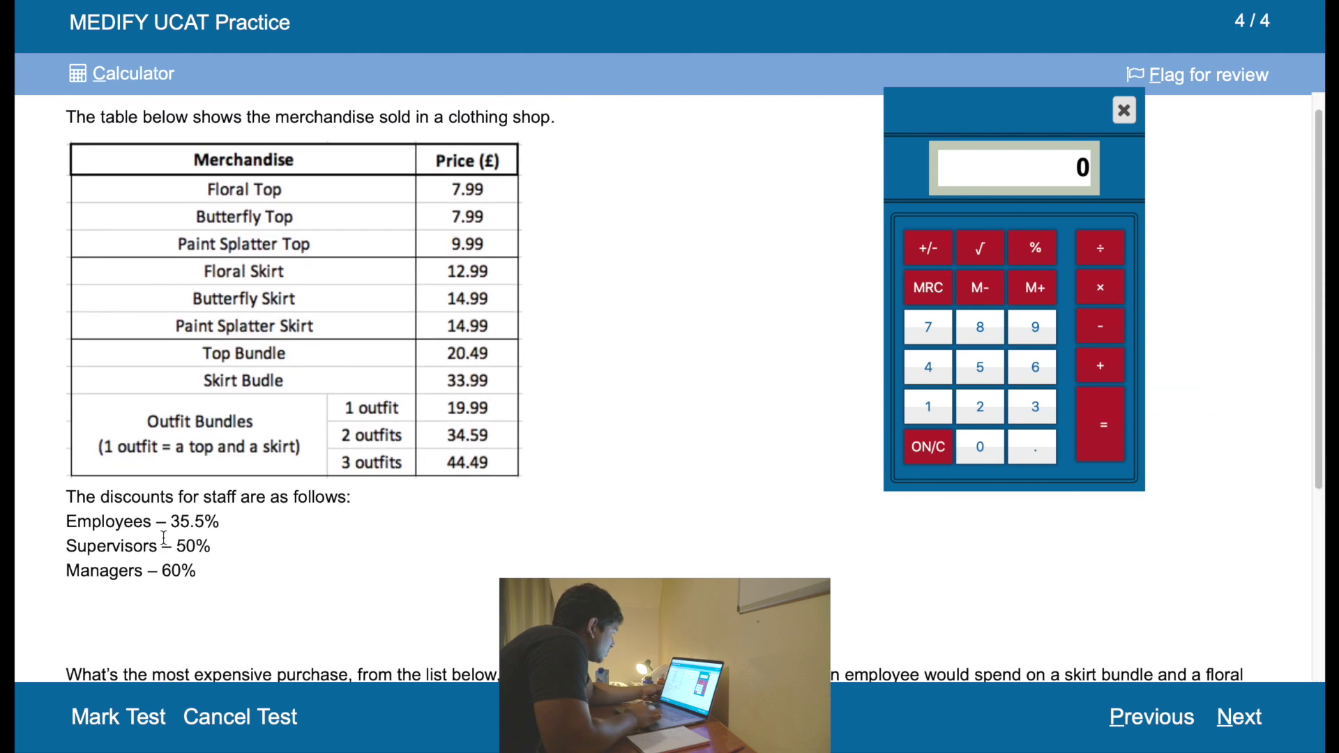
pyautogui.scroll(-5, 159, 553)
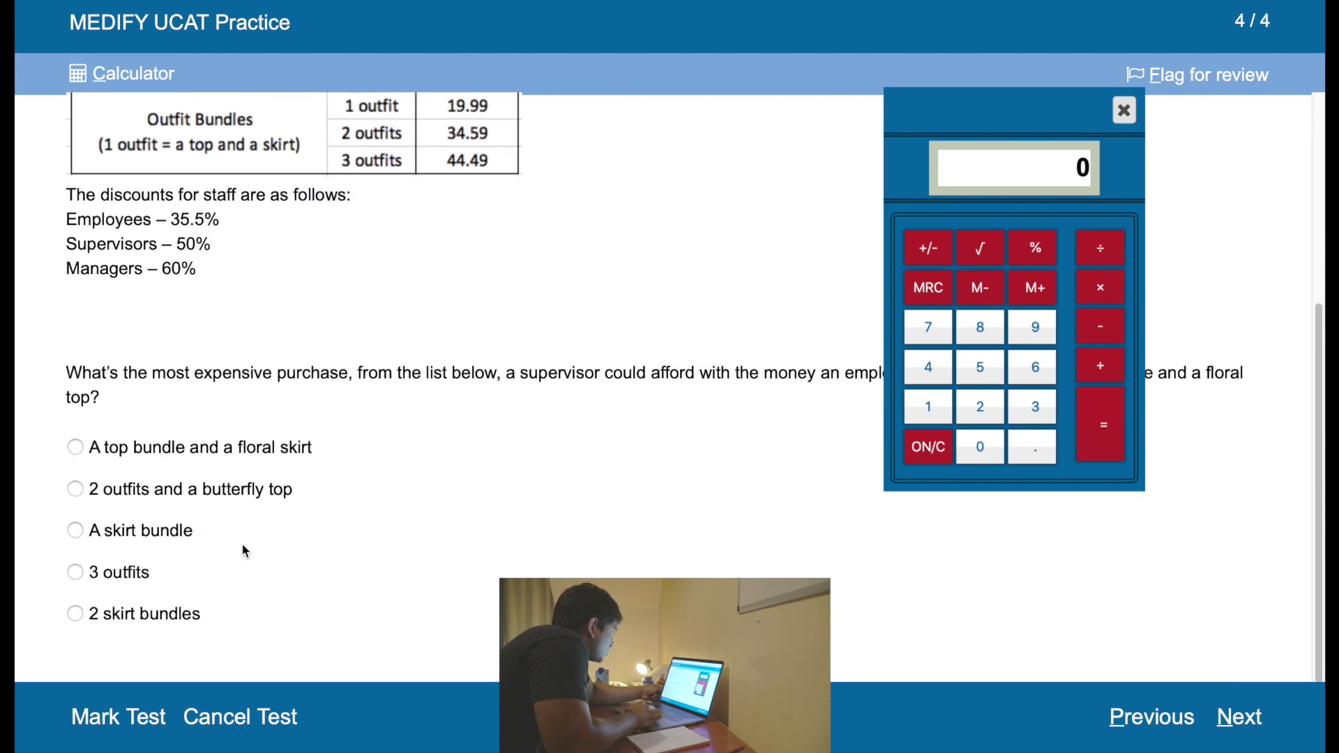
# Step: Check the bundle prices against the options and answer the supervisor's most expensive affordable purchase with 3 outfits
pyautogui.scroll(5, 245, 550)
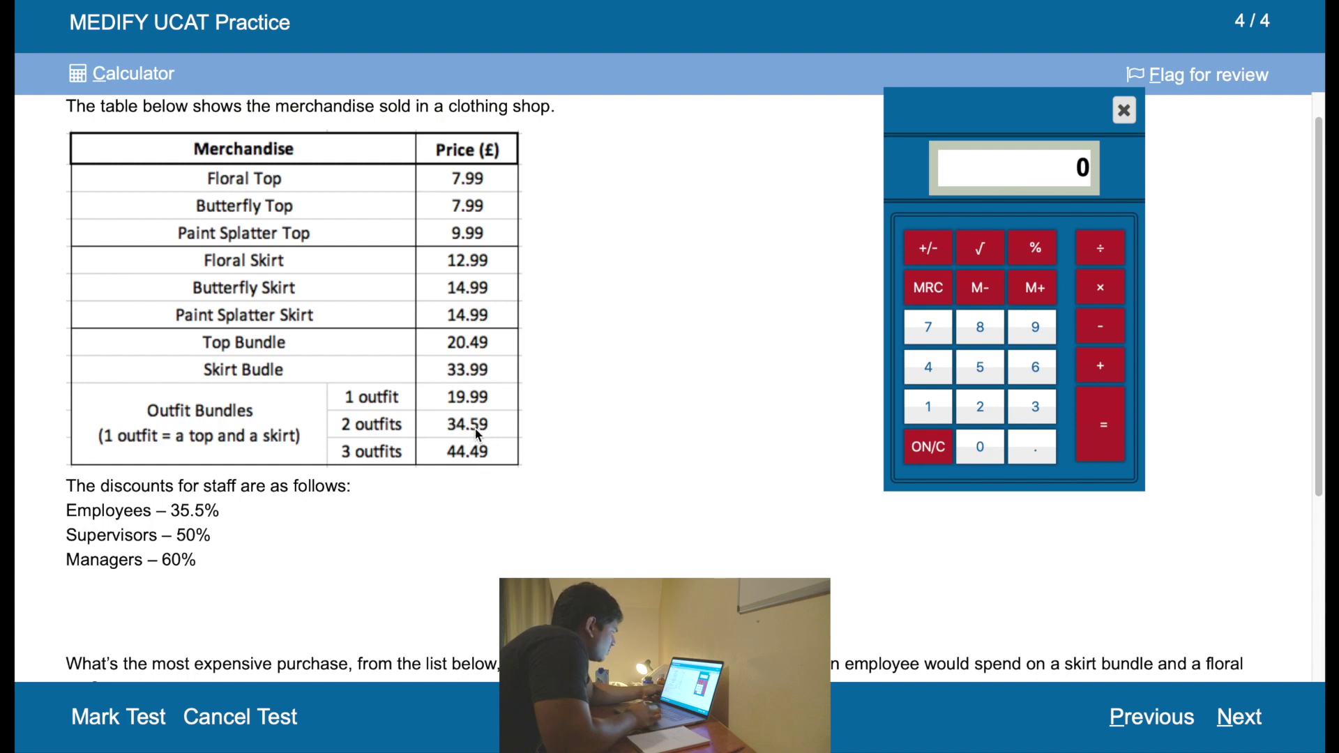
pyautogui.scroll(-3, 535, 302)
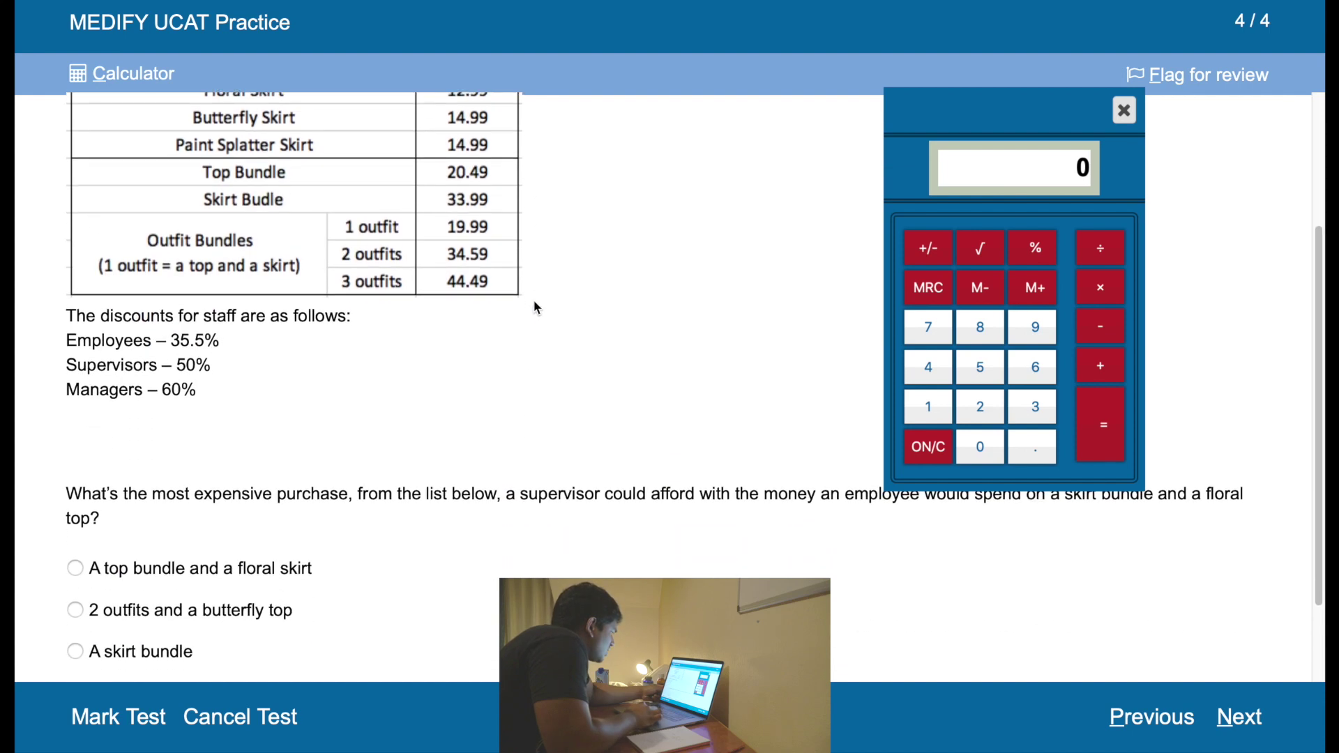
pyautogui.scroll(3, 534, 302)
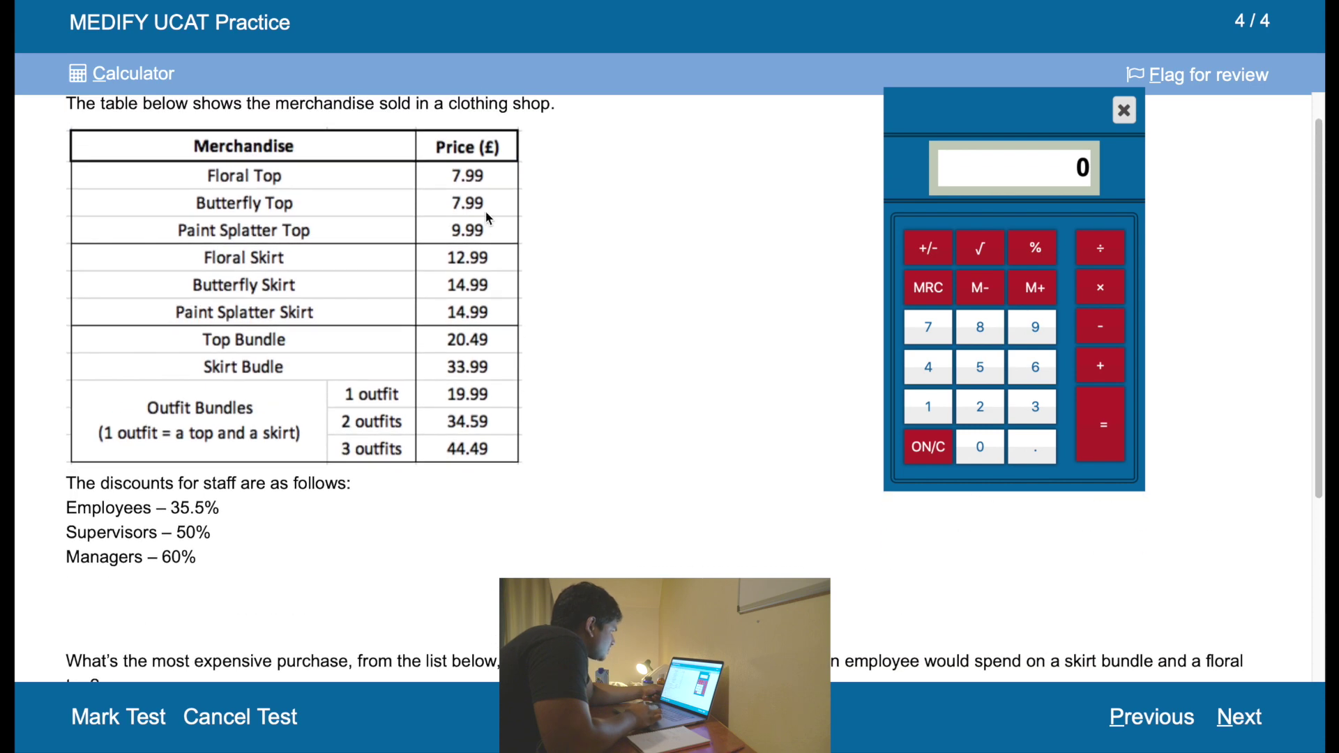
pyautogui.scroll(-1, 542, 341)
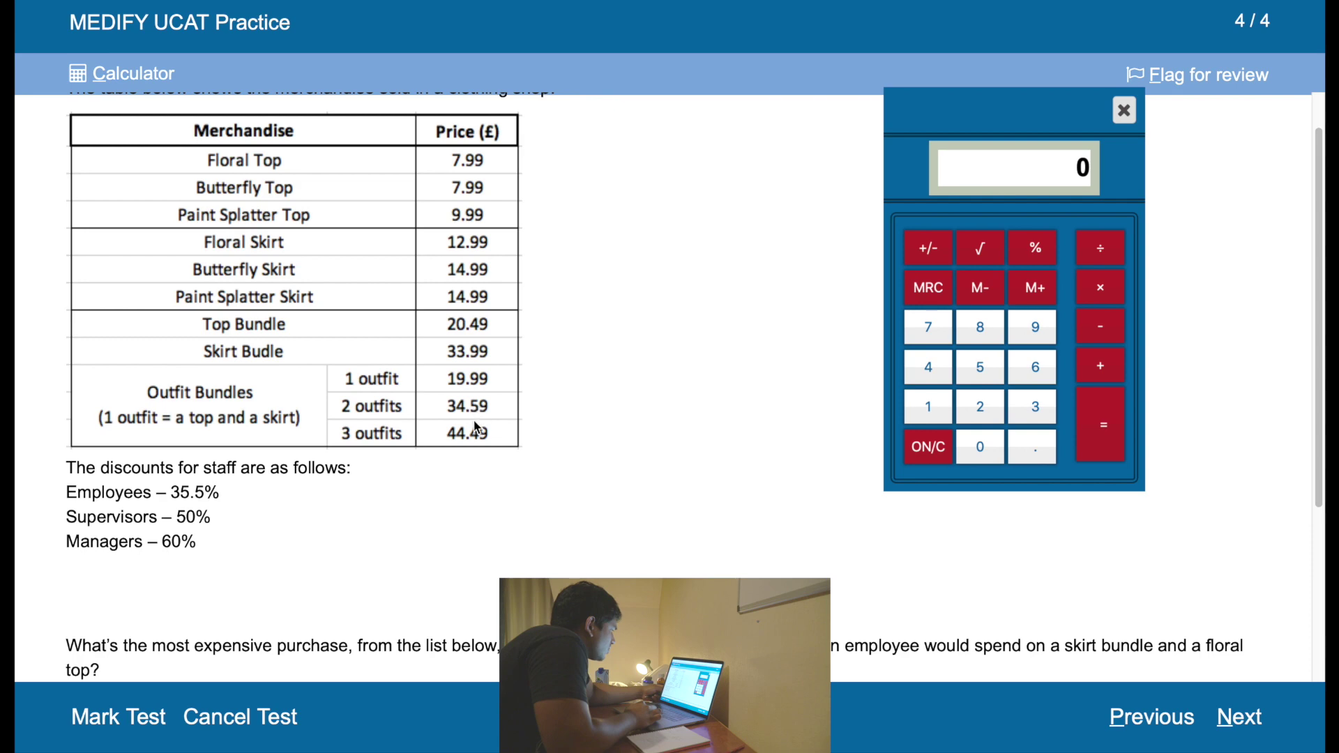
pyautogui.scroll(-5, 453, 446)
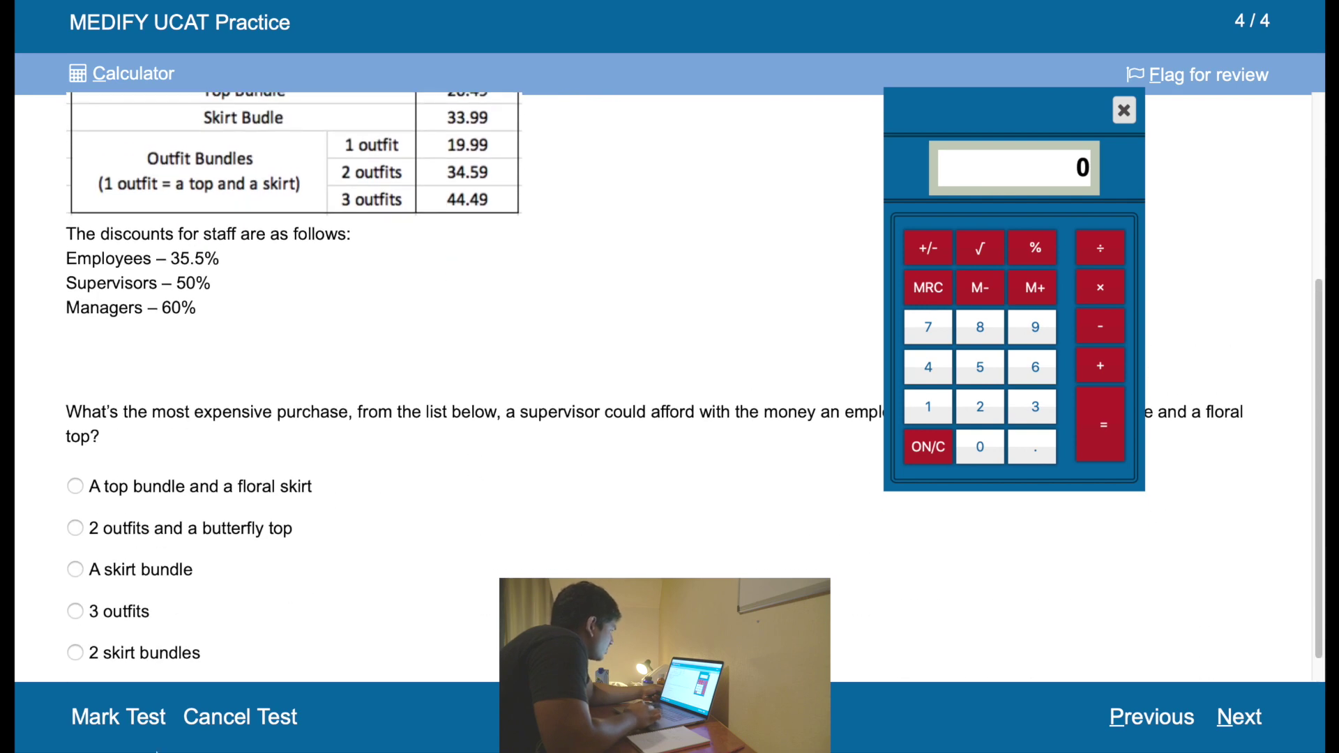
pyautogui.scroll(3, 258, 624)
pyautogui.scroll(-4, 260, 621)
pyautogui.click(123, 594)
# Step: Submit the clothing shop set for marking and confirm, opening its results
pyautogui.click(1230, 720)
pyautogui.click(133, 731)
pyautogui.click(728, 433)
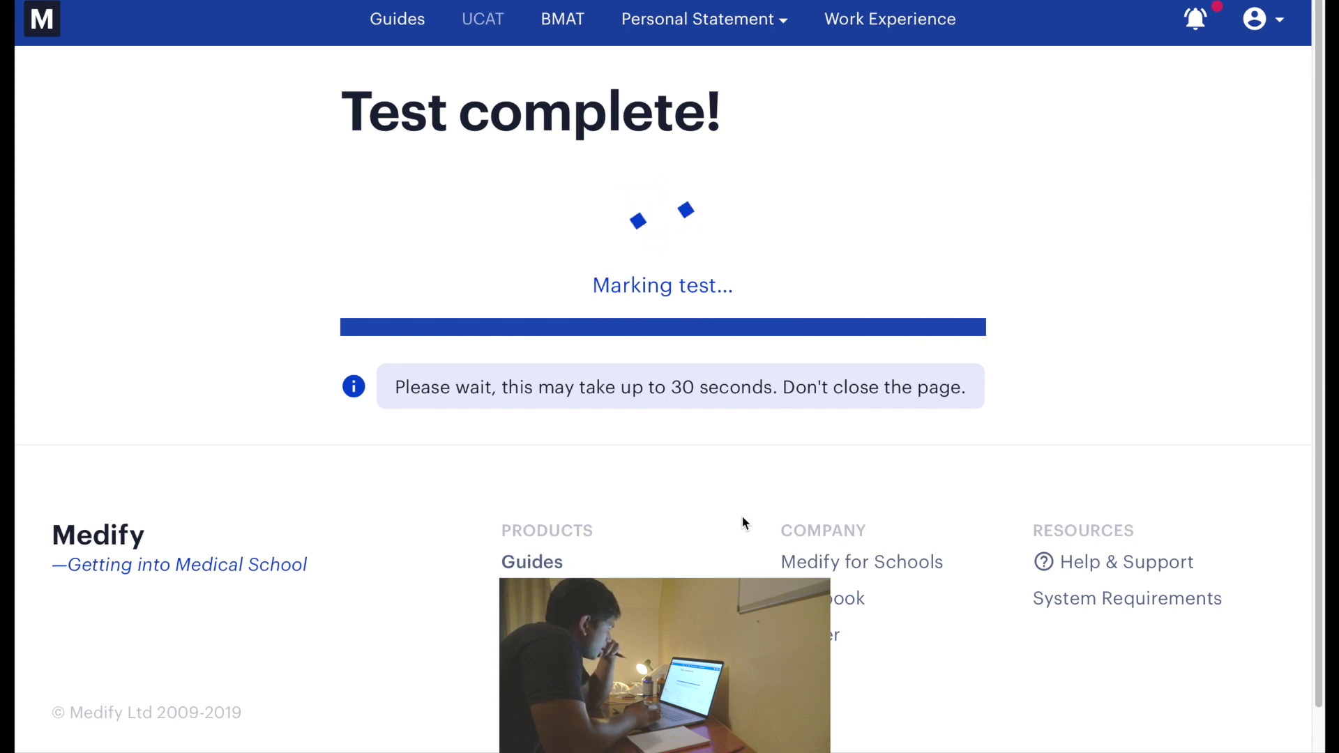
pyautogui.scroll(-1, 745, 522)
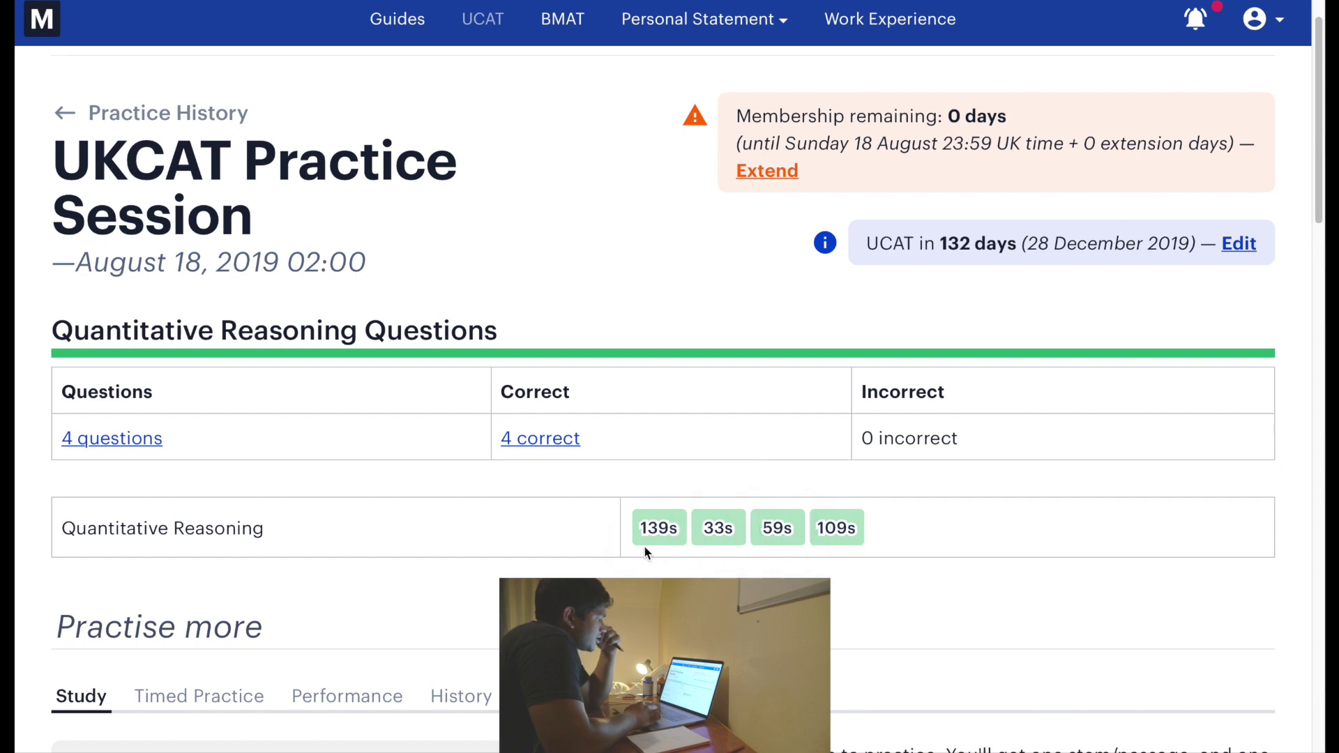
# Step: Review the worked solutions and time spent for questions 1 and 4 of the clothing shop set
pyautogui.click(654, 528)
pyautogui.scroll(-5, 940, 474)
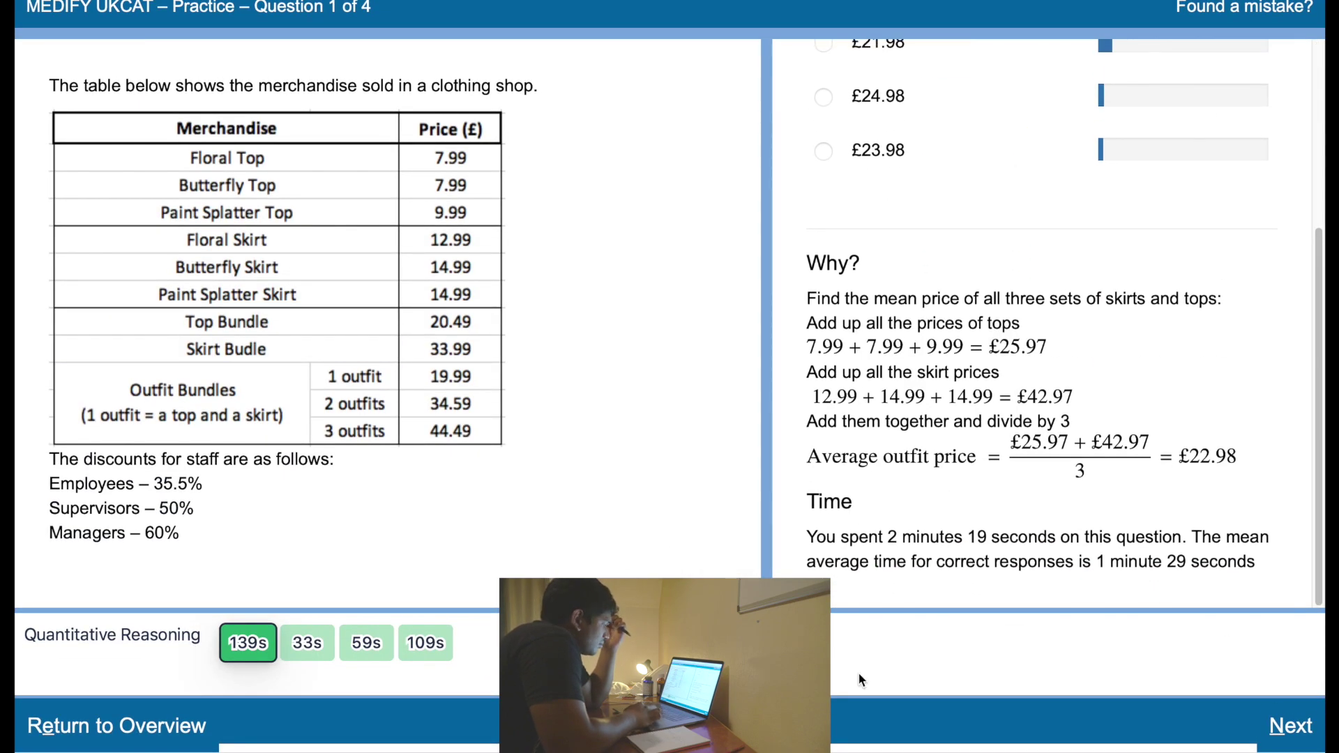
pyautogui.click(425, 642)
pyautogui.scroll(-10, 1077, 516)
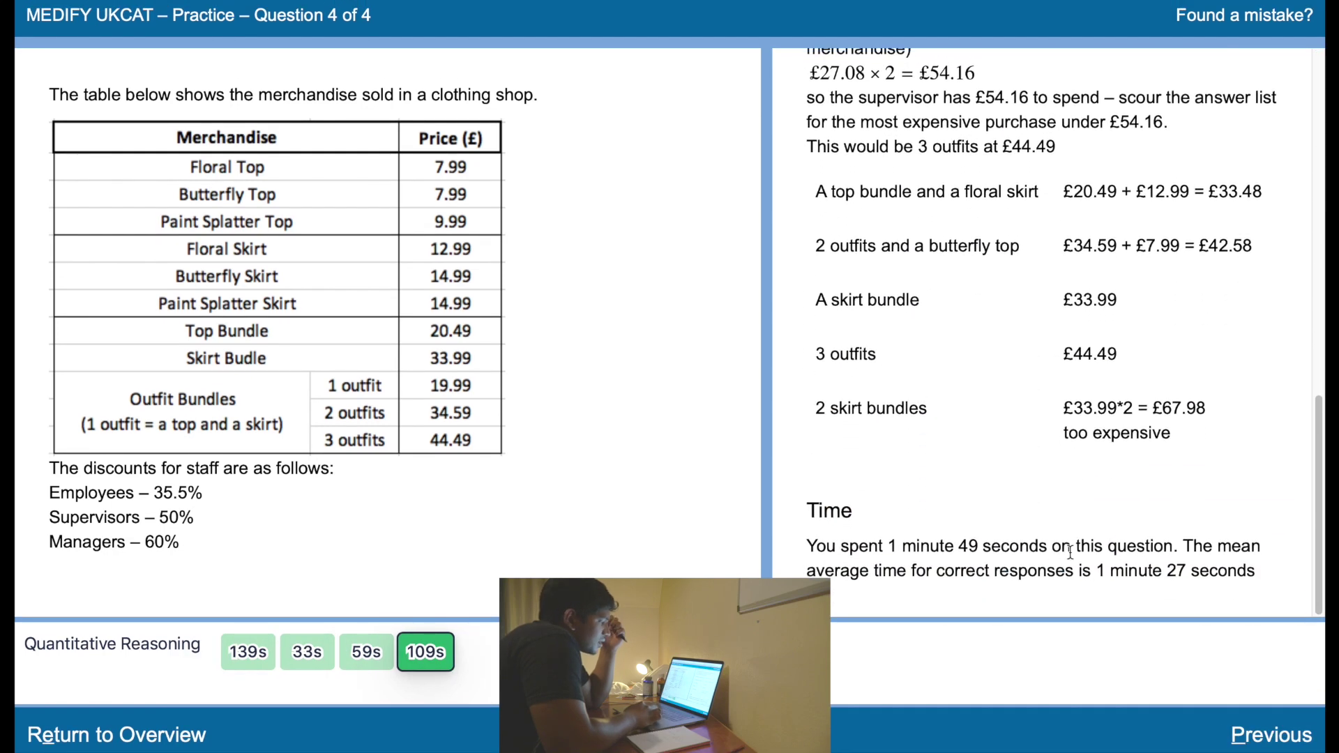
# Step: Review the worked solutions and time spent for questions 3 and 2 of the clothing shop set
pyautogui.hotkey('alt', 'p')
pyautogui.scroll(-8, 1048, 562)
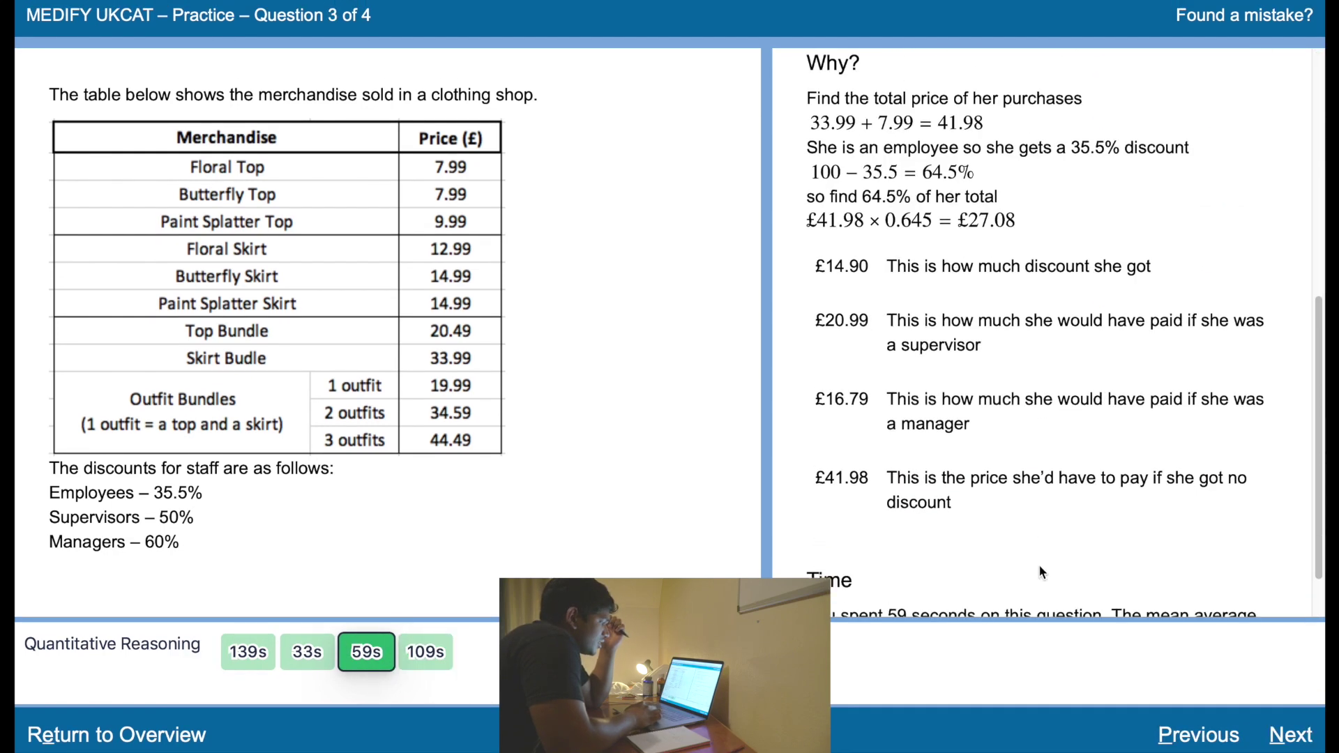
pyautogui.click(308, 642)
pyautogui.scroll(-10, 1193, 523)
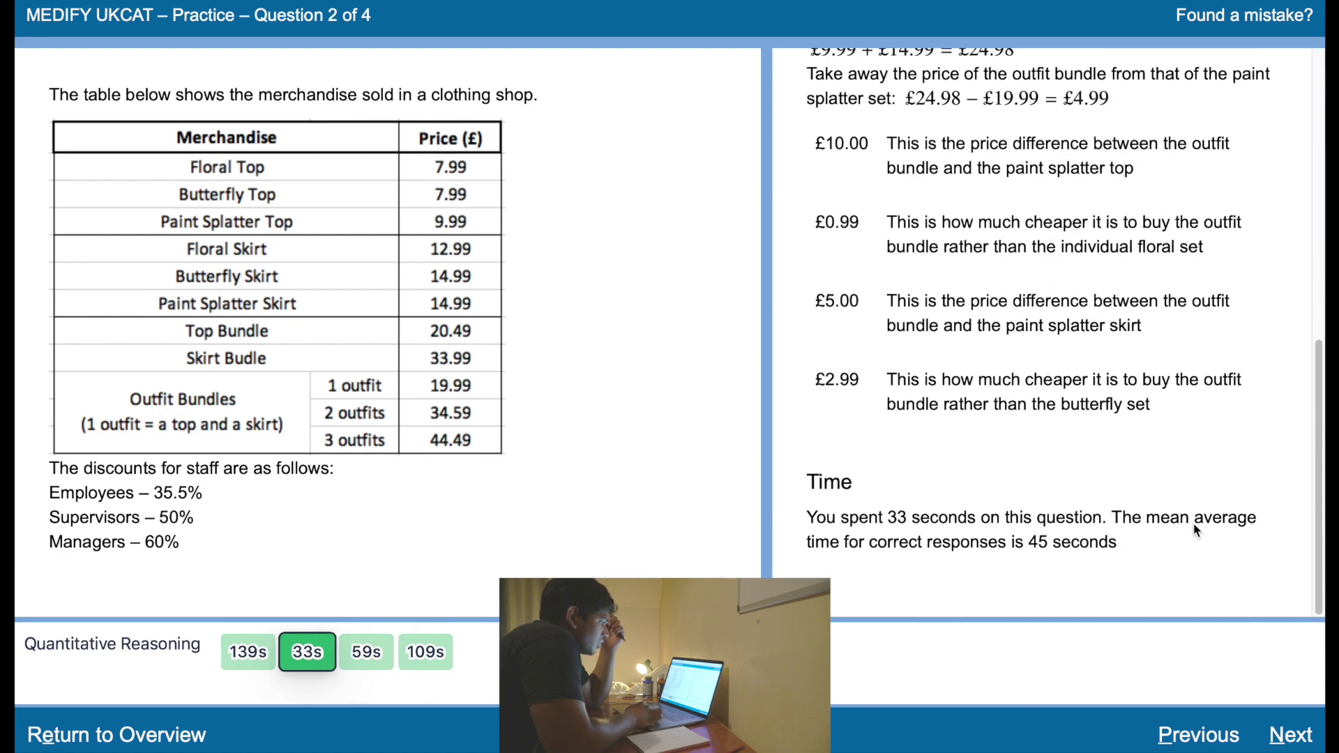
# Step: Return to the results overview and start a new general Quantitative Reasoning practice set
pyautogui.click(167, 732)
pyautogui.scroll(-5, 671, 556)
pyautogui.scroll(-10, 245, 553)
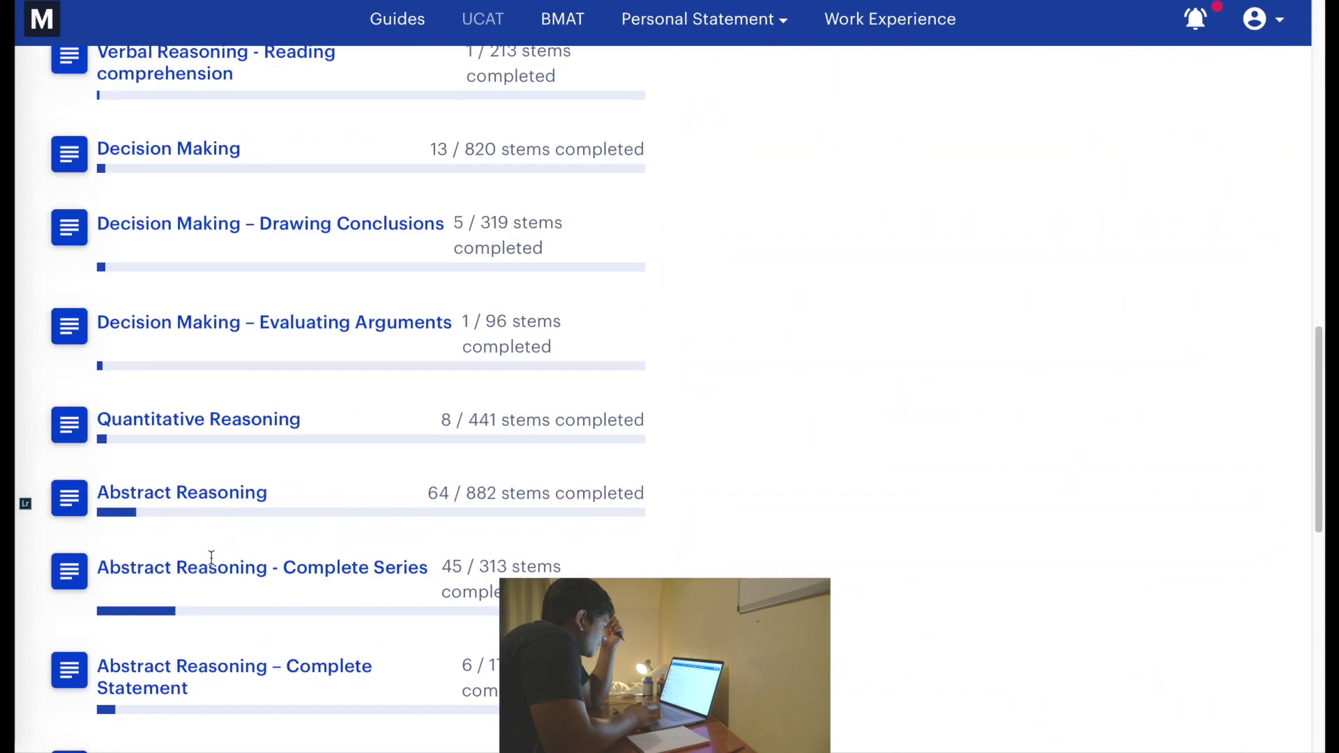
pyautogui.click(230, 422)
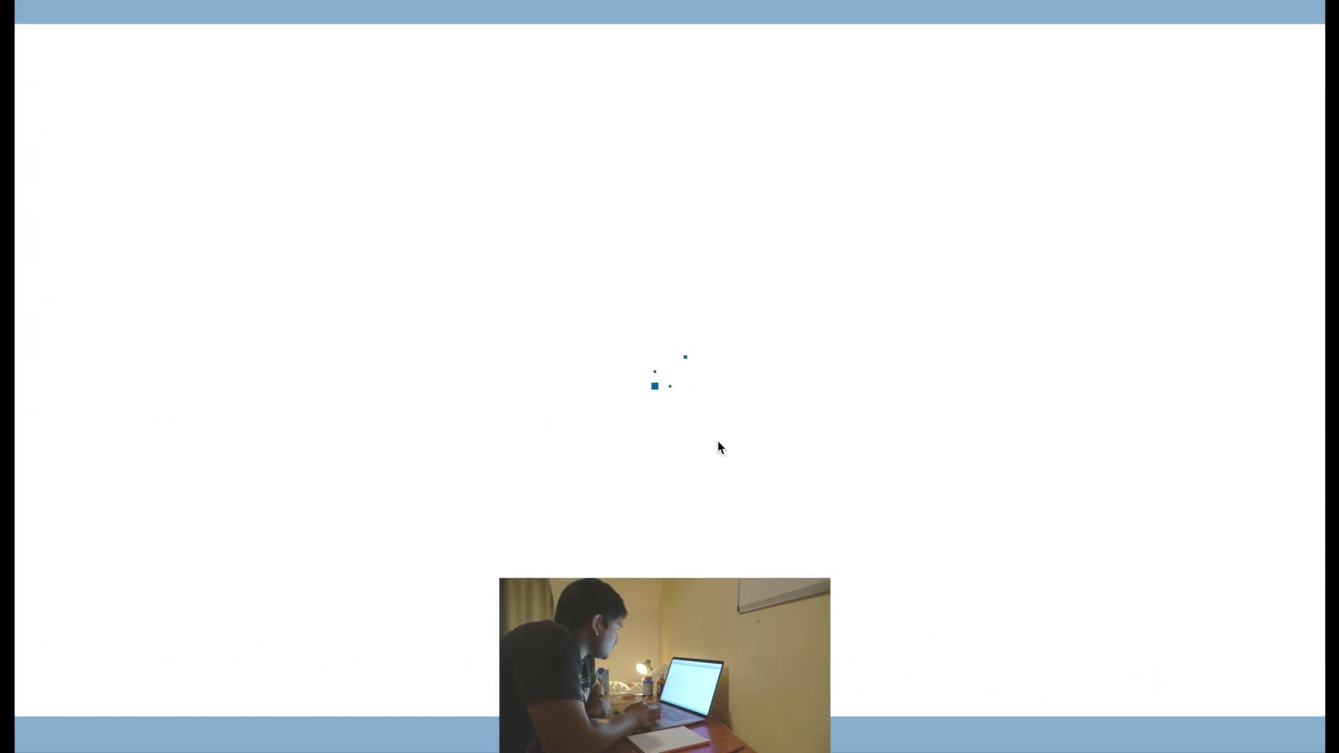
# Step: Examine the room rental table, pass prices, discounts and food costs for the question on Room 5's six-month cost
pyautogui.scroll(-2, 480, 411)
pyautogui.scroll(-2, 479, 411)
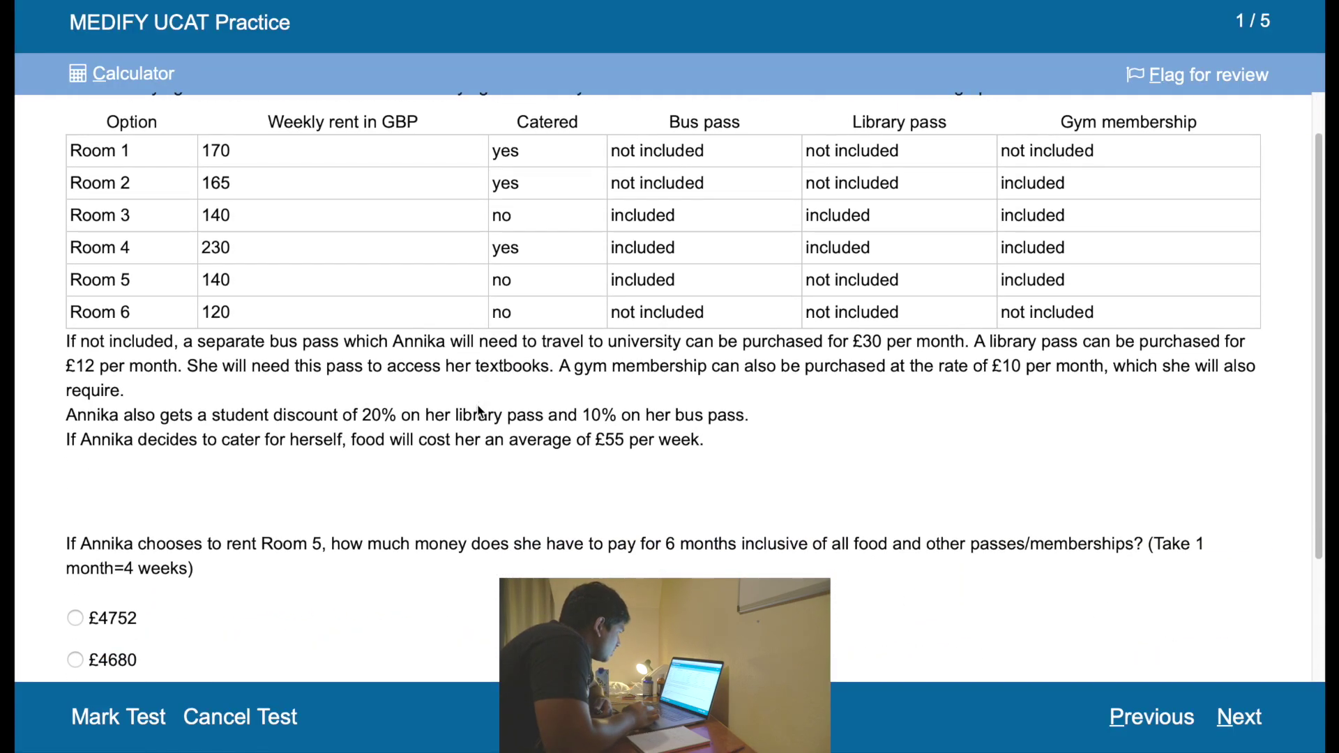
pyautogui.scroll(1, 363, 619)
pyautogui.scroll(-3, 364, 619)
pyautogui.scroll(5, 363, 619)
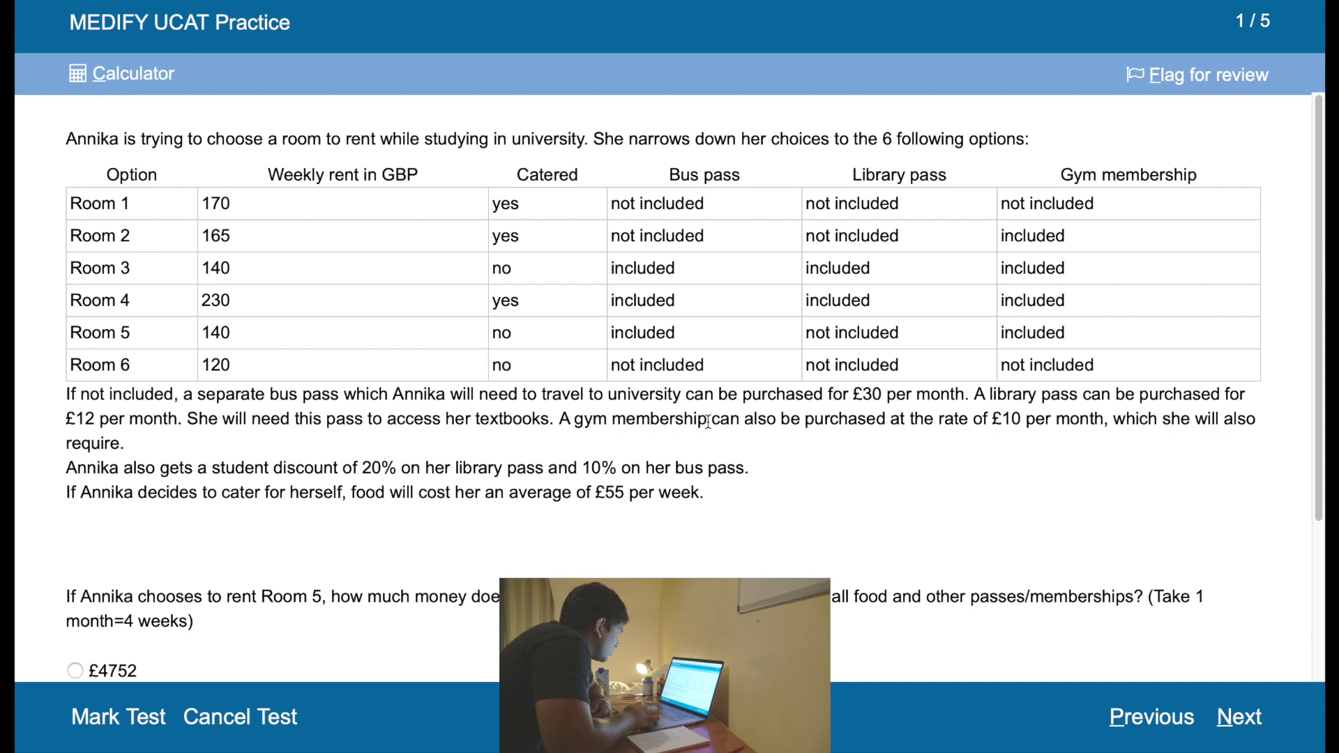
pyautogui.scroll(-1, 340, 521)
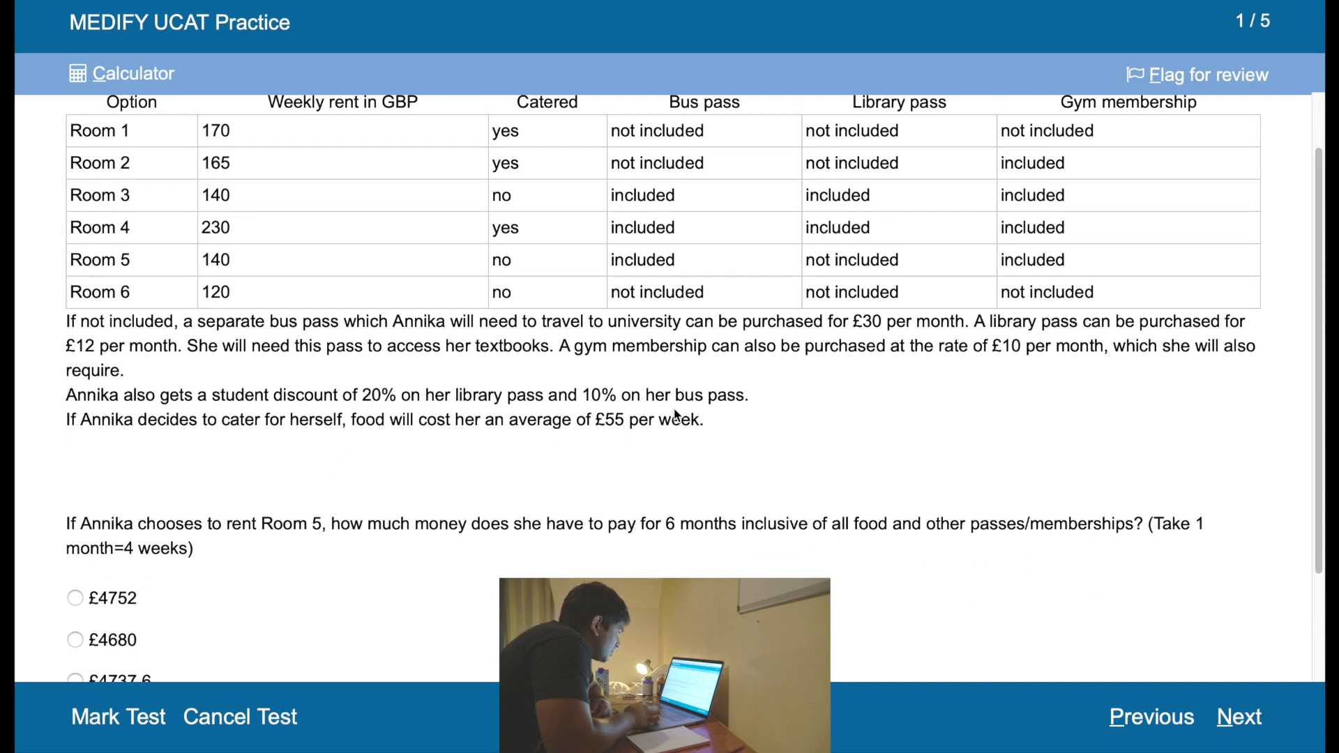
pyautogui.scroll(-1, 472, 417)
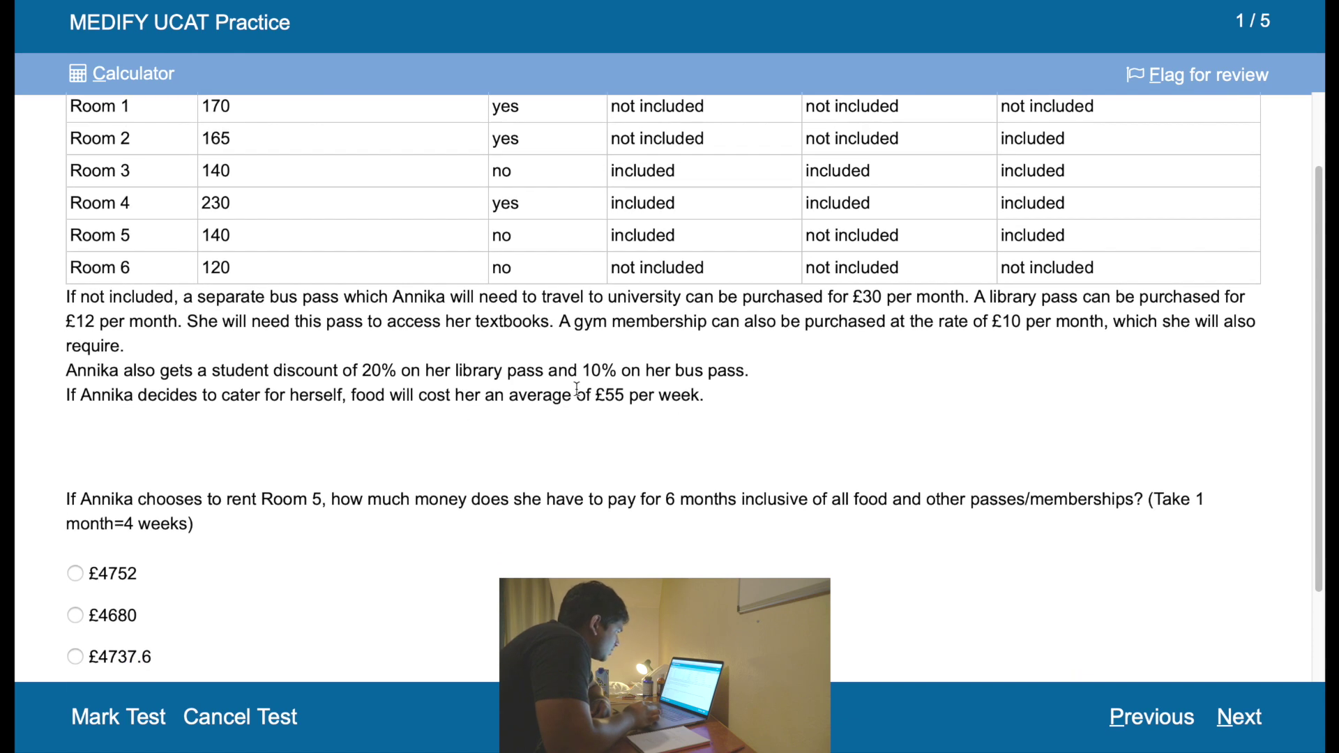
pyautogui.scroll(-1, 500, 493)
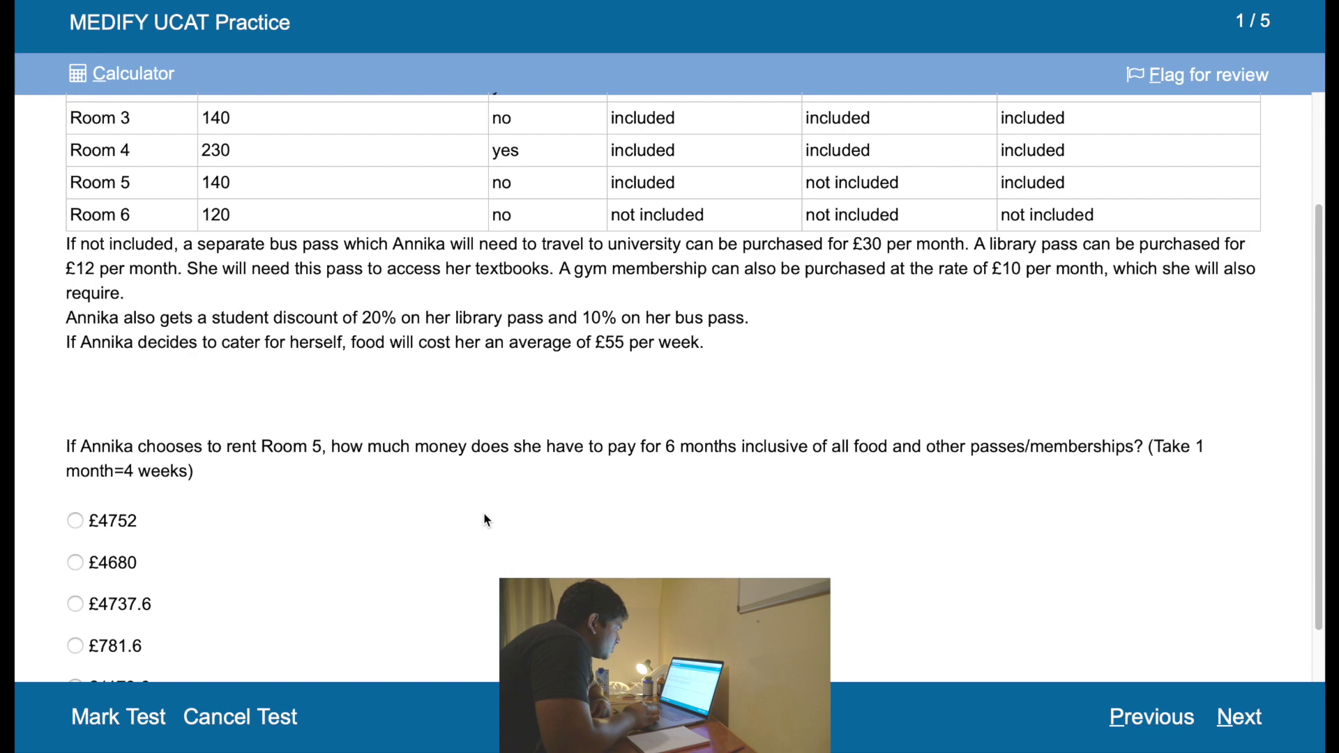
pyautogui.scroll(3, 486, 521)
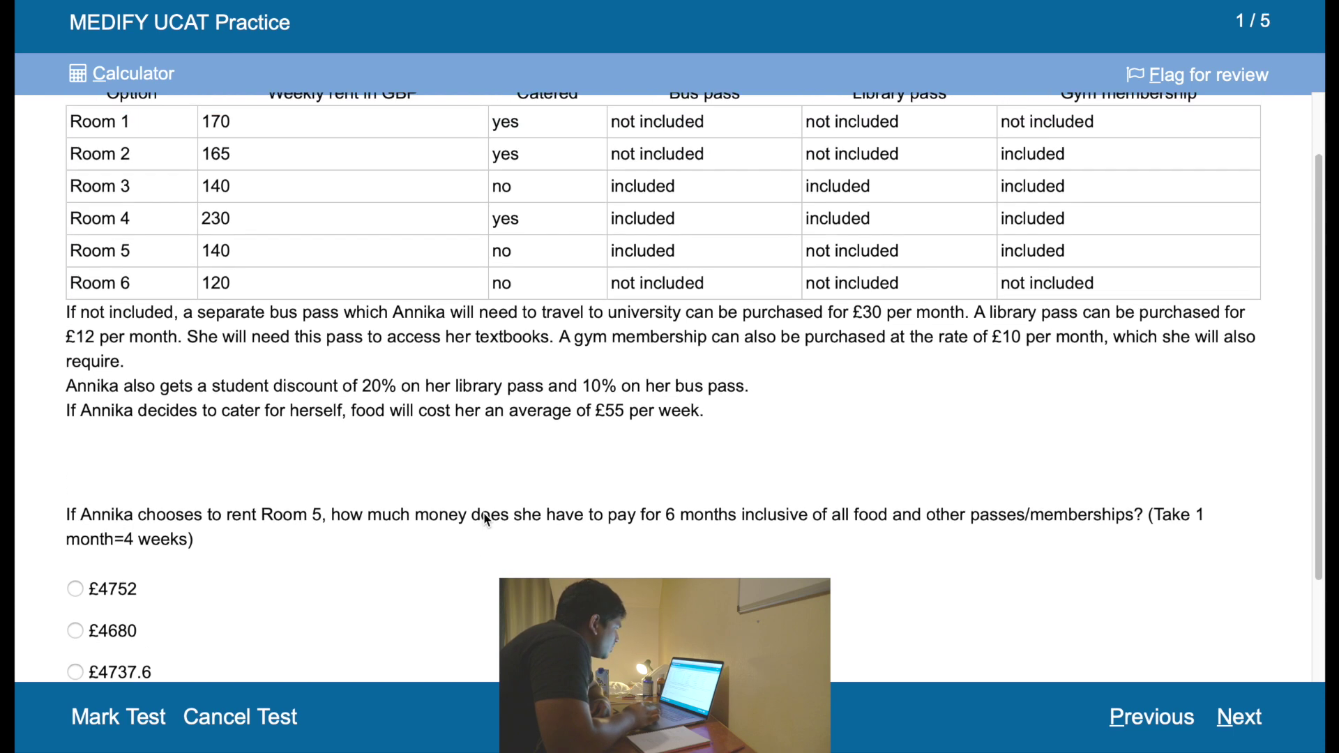
pyautogui.scroll(-1, 442, 474)
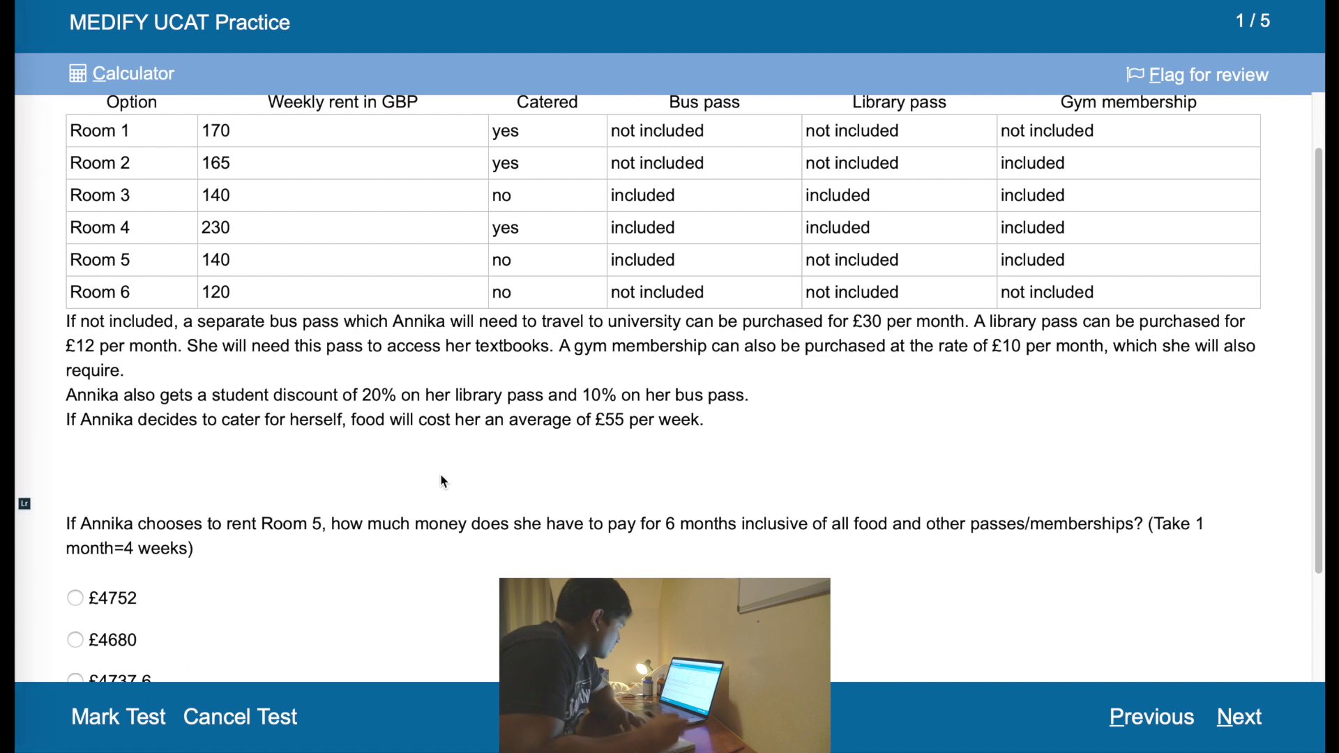
# Step: Open the calculator, compute Room 5's rent as 140 × 24, and position it beside the question text
pyautogui.click(134, 74)
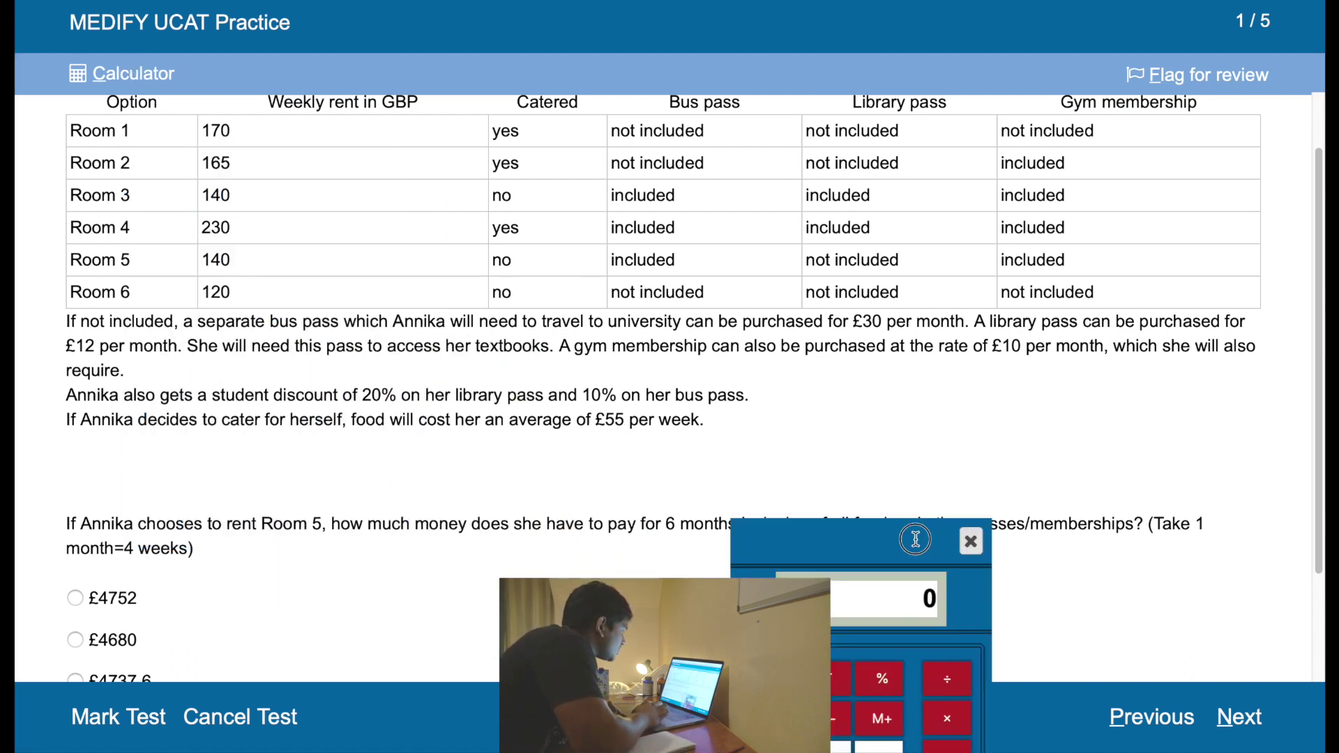
pyautogui.write('140*24=')
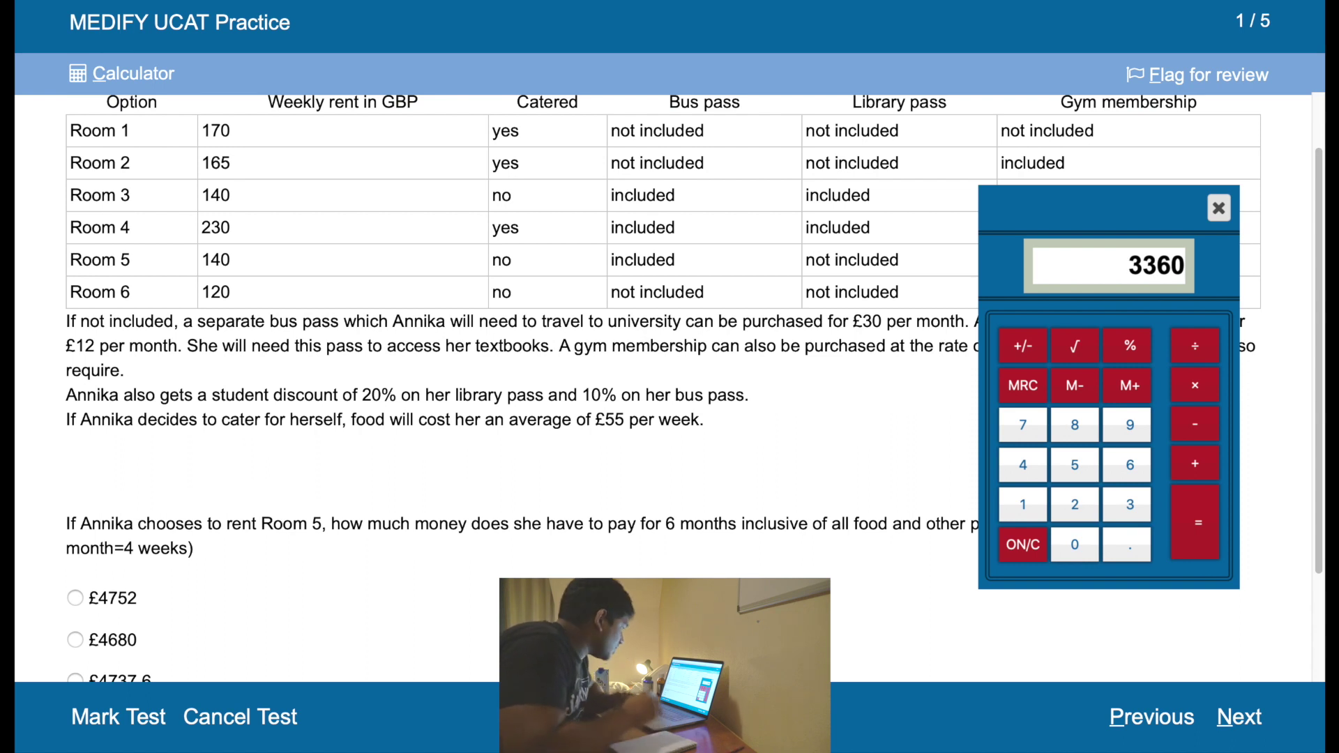
pyautogui.moveTo(1108, 206)
pyautogui.mouseDown()
pyautogui.moveTo(1116, 293)
pyautogui.moveTo(1130, 218)
pyautogui.mouseUp()
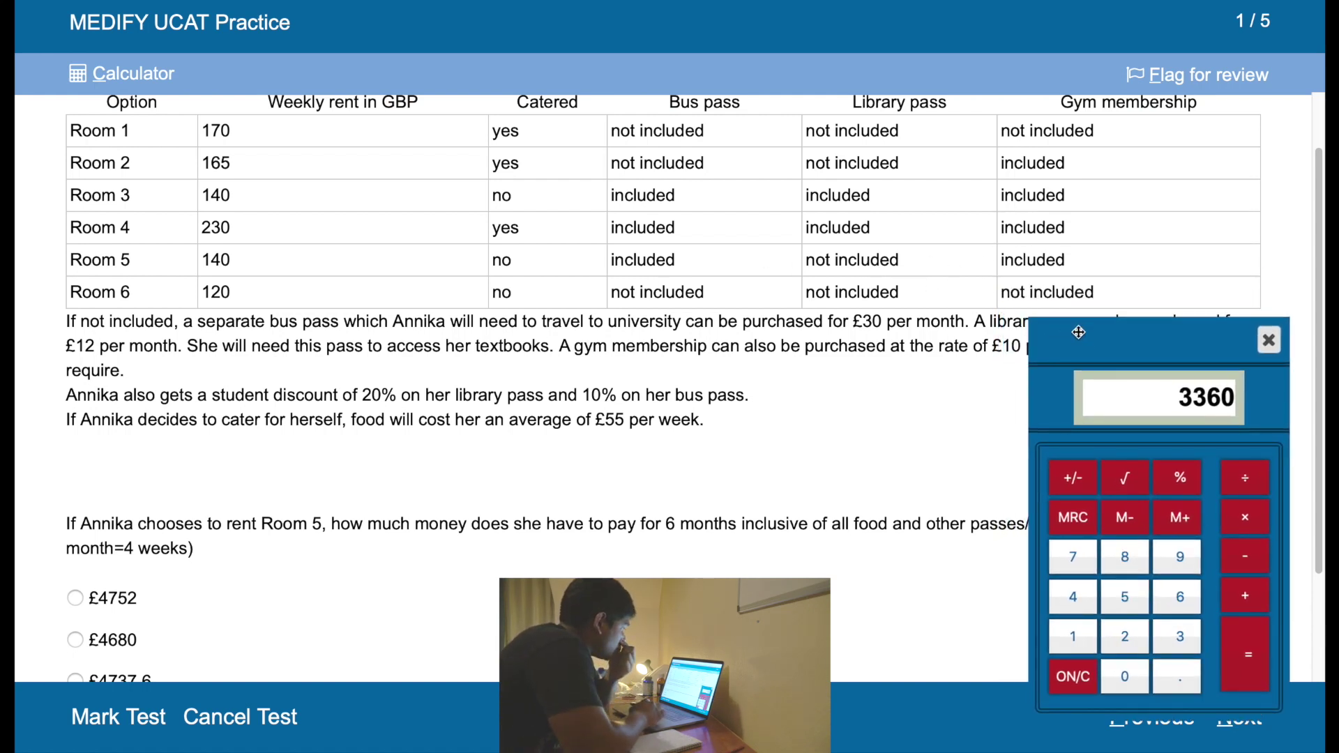
pyautogui.moveTo(1089, 348); pyautogui.dragTo(1090, 392)
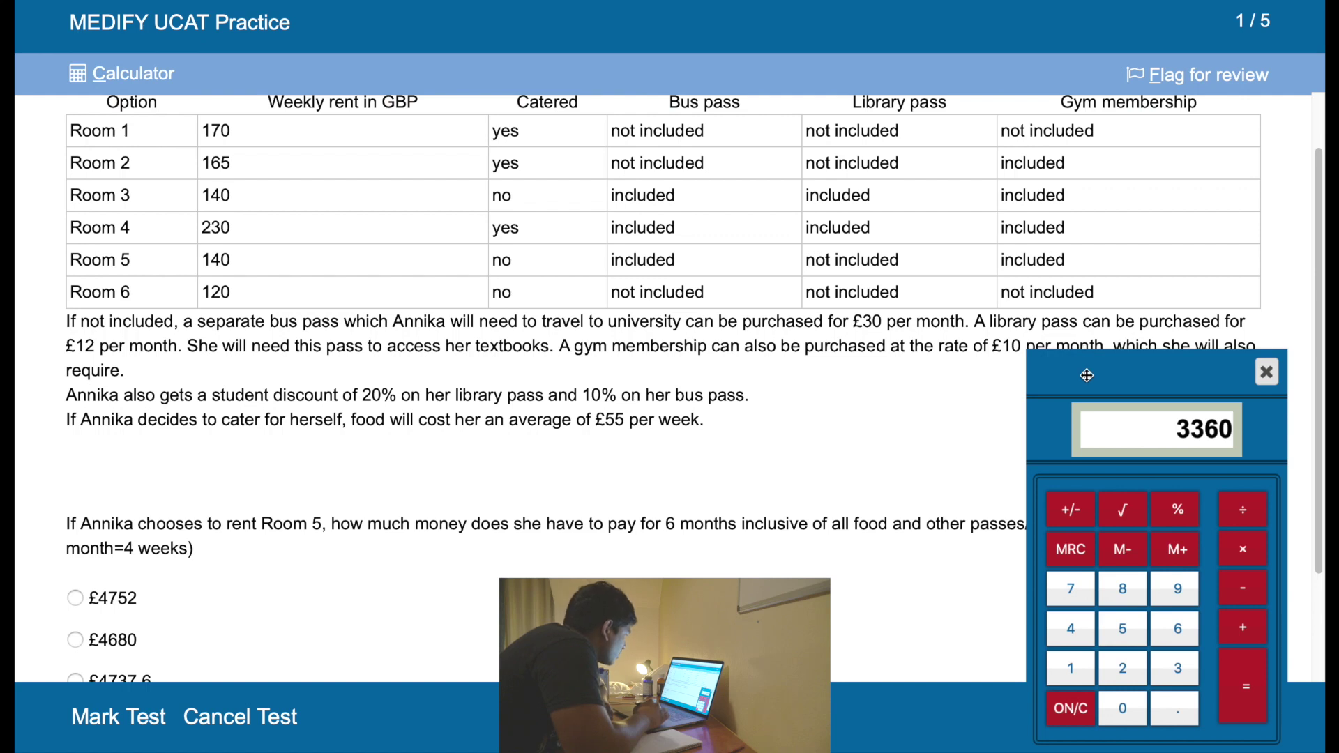
pyautogui.moveTo(1087, 375); pyautogui.dragTo(1088, 354)
# Step: Clear the calculator and compute the discounted monthly library pass as 12 × .8
pyautogui.click(1071, 600)
pyautogui.click(1070, 559)
pyautogui.click(1123, 559)
pyautogui.click(1235, 447)
pyautogui.click(1175, 600)
pyautogui.click(1123, 480)
pyautogui.click(1238, 586)
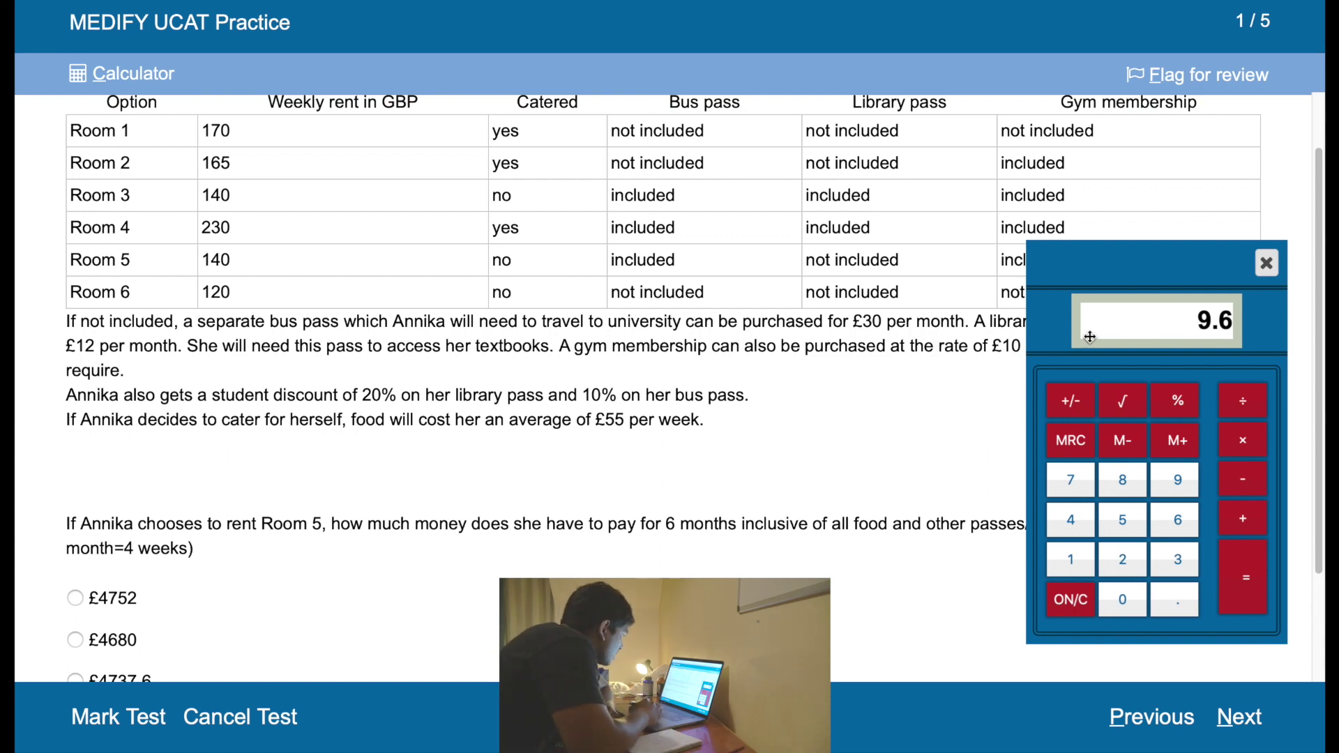
# Step: Clear the calculator and compute the food cost for the six months as 55 × 24
pyautogui.click(1070, 600)
pyautogui.click(1122, 520)
pyautogui.click(1122, 520)
pyautogui.click(1242, 440)
pyautogui.click(1122, 559)
pyautogui.click(1070, 519)
pyautogui.click(1245, 577)
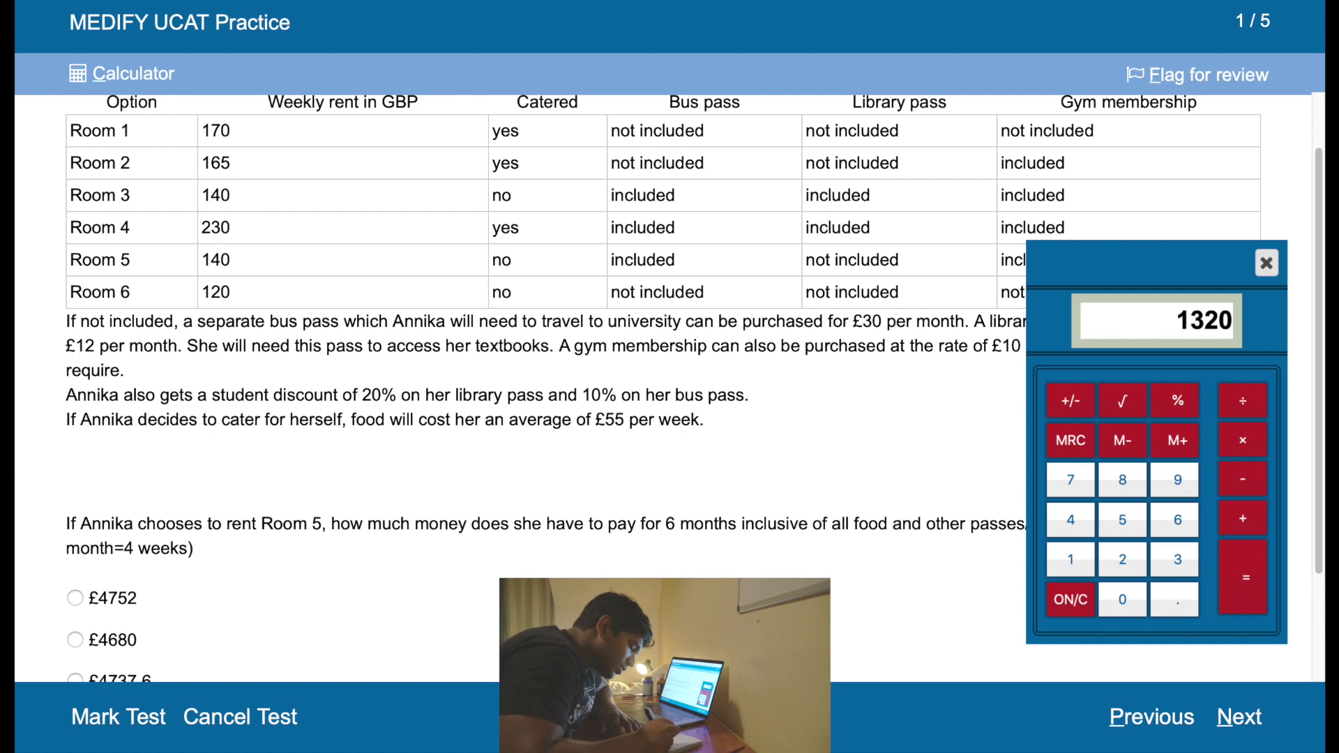
# Step: Clear the calculator and compute the six-month library pass cost as 9.6 × 6
pyautogui.click(1085, 612)
pyautogui.write('.6*6')
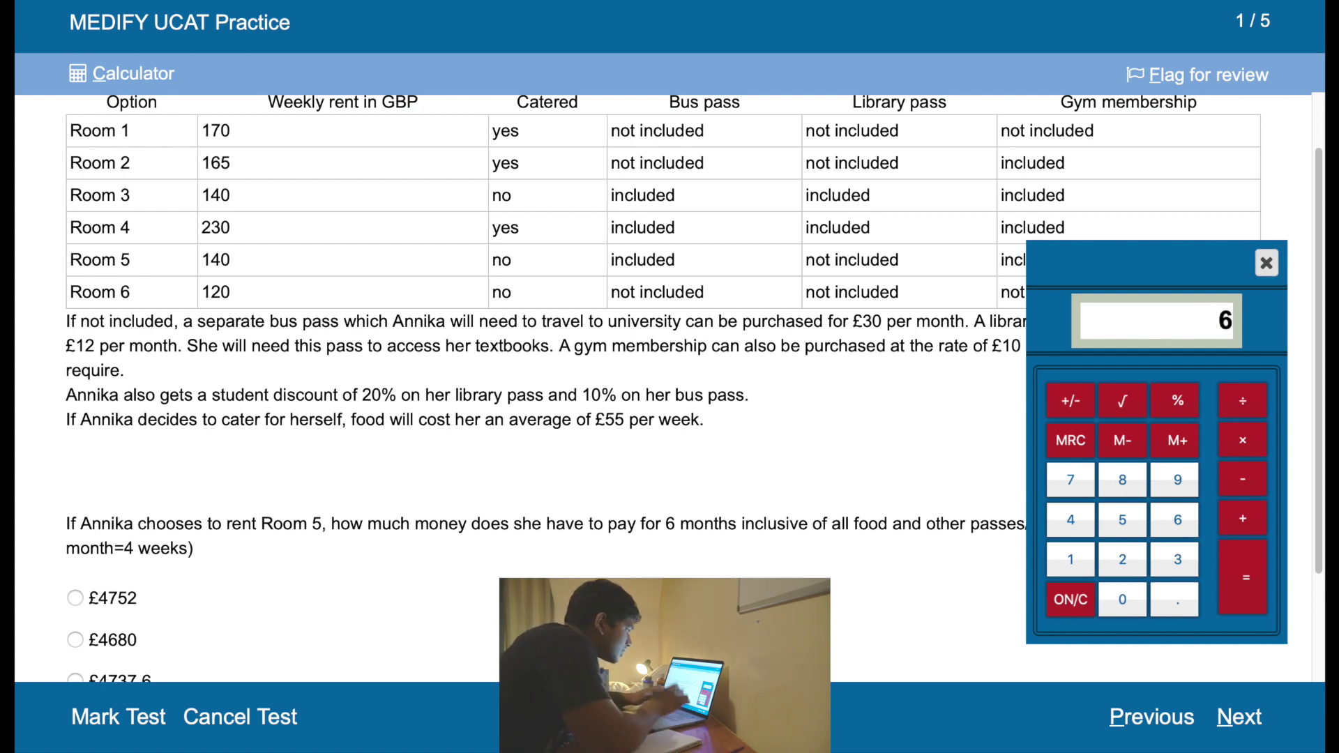
pyautogui.press('Return')
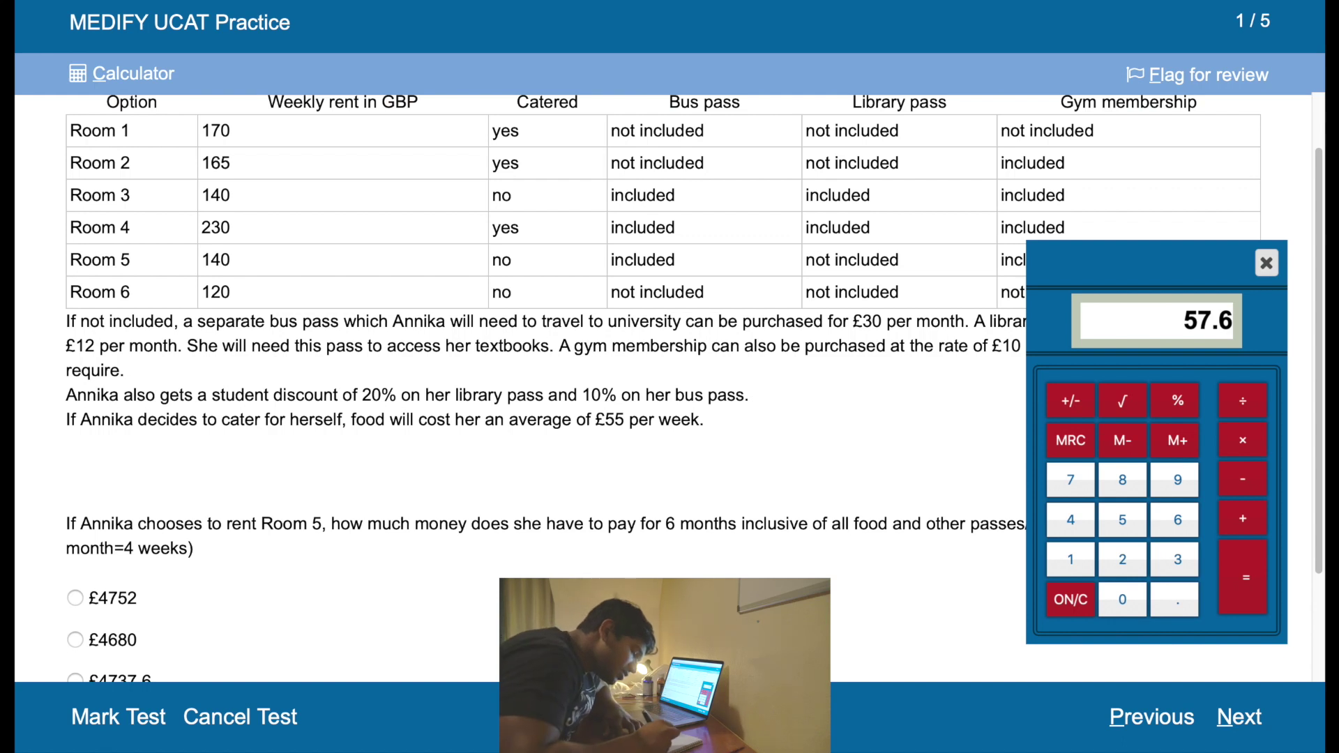
# Step: Add the food cost of 1320 and the rent of 3360 to the library pass cost on the calculator
pyautogui.click(1254, 519)
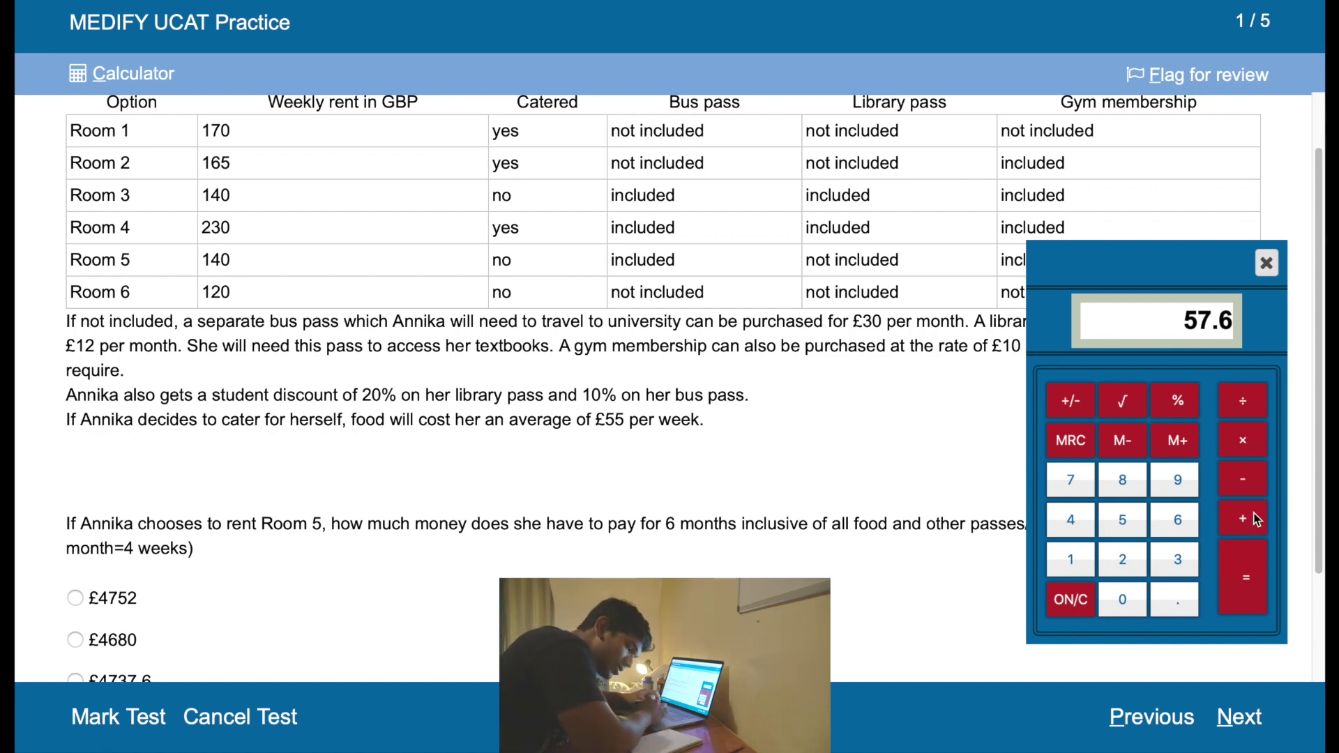
pyautogui.write('1320')
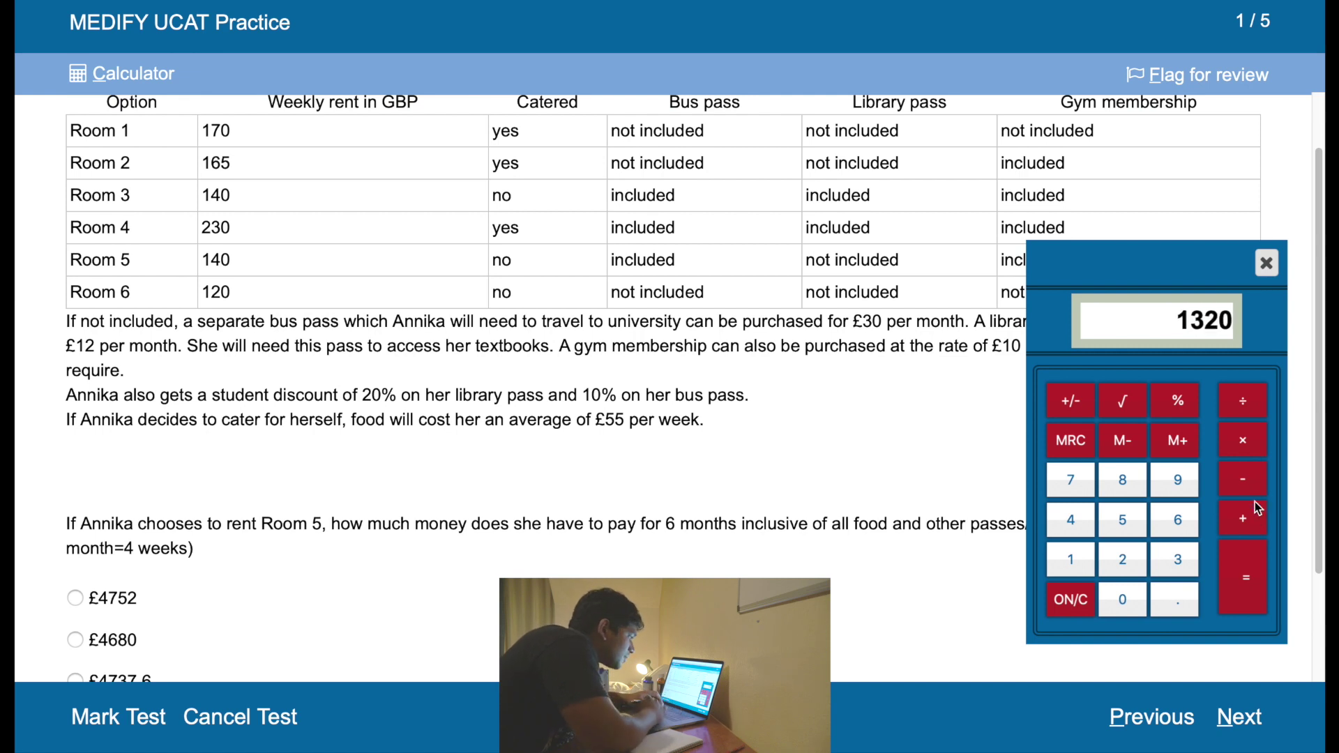
pyautogui.press('Return')
pyautogui.write('33')
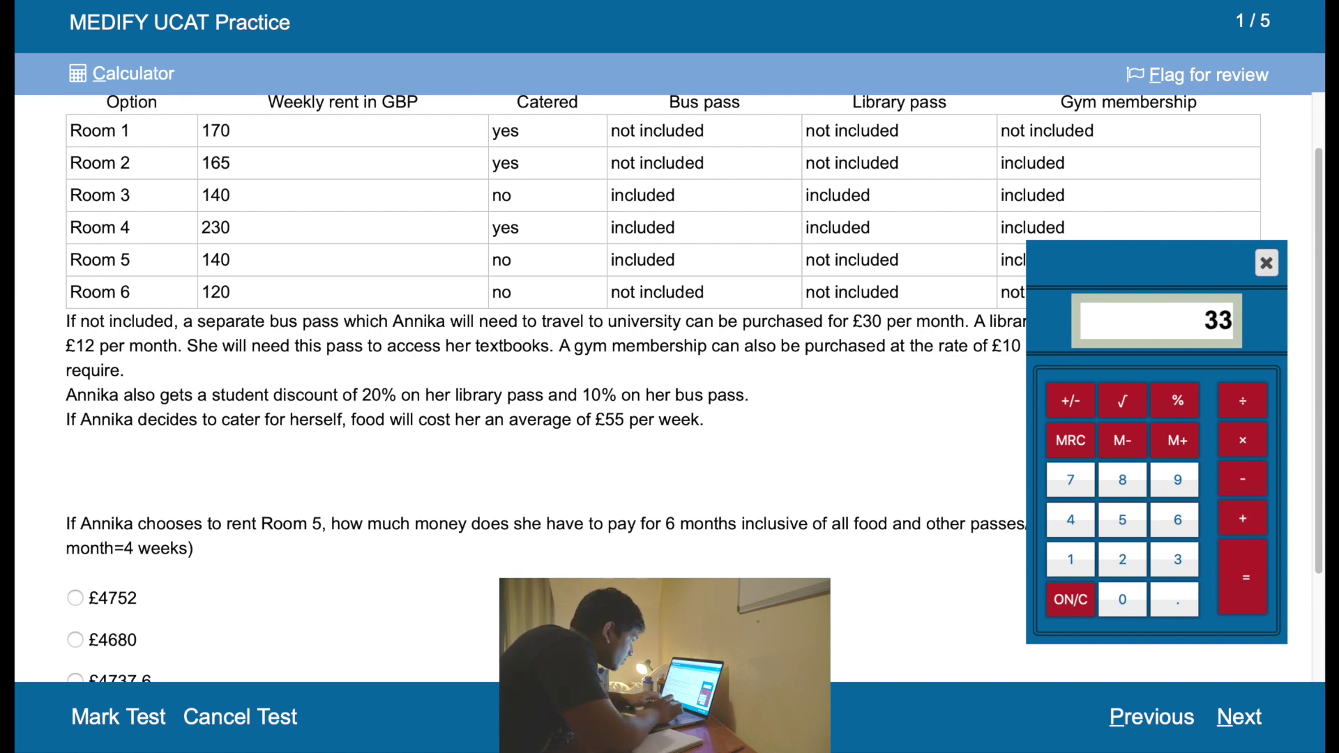
pyautogui.write('60')
pyautogui.press('Return')
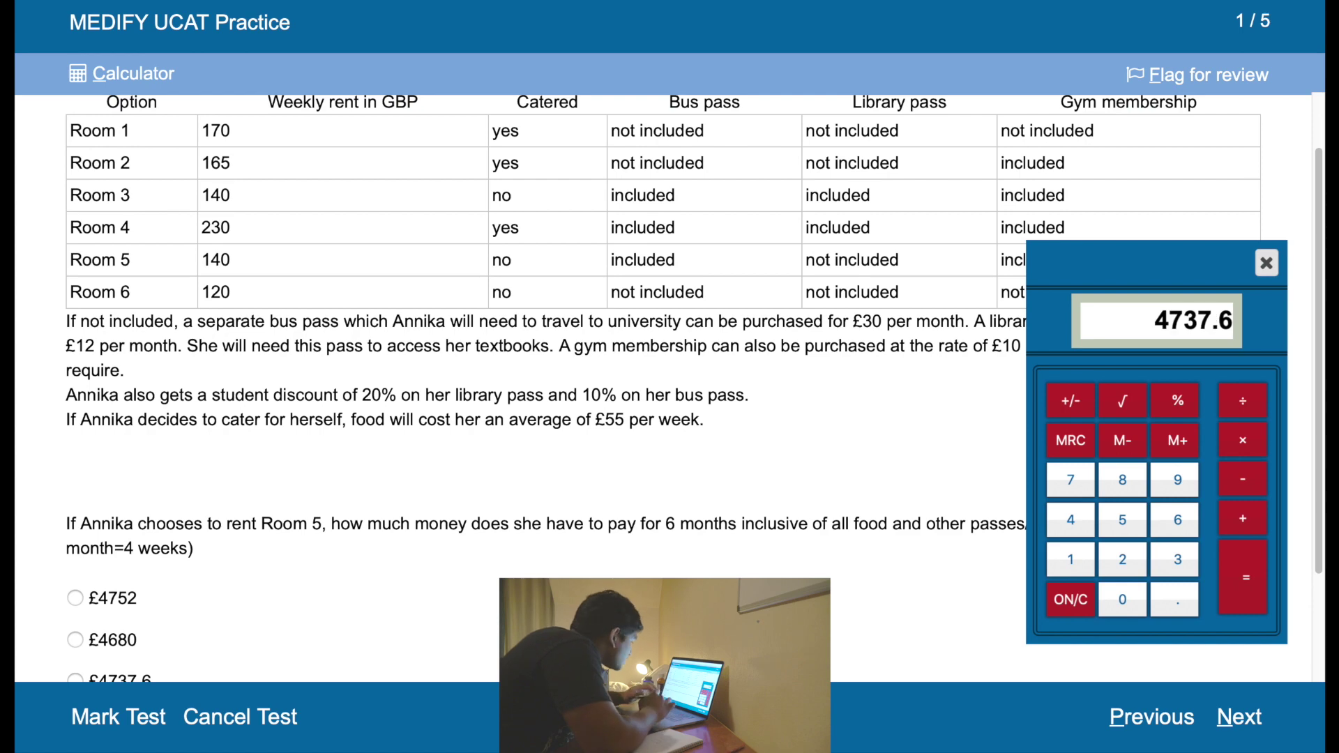
# Step: Answer the Room 5 six-month cost question with £4737.6 and go to question 2
pyautogui.scroll(-3, 509, 488)
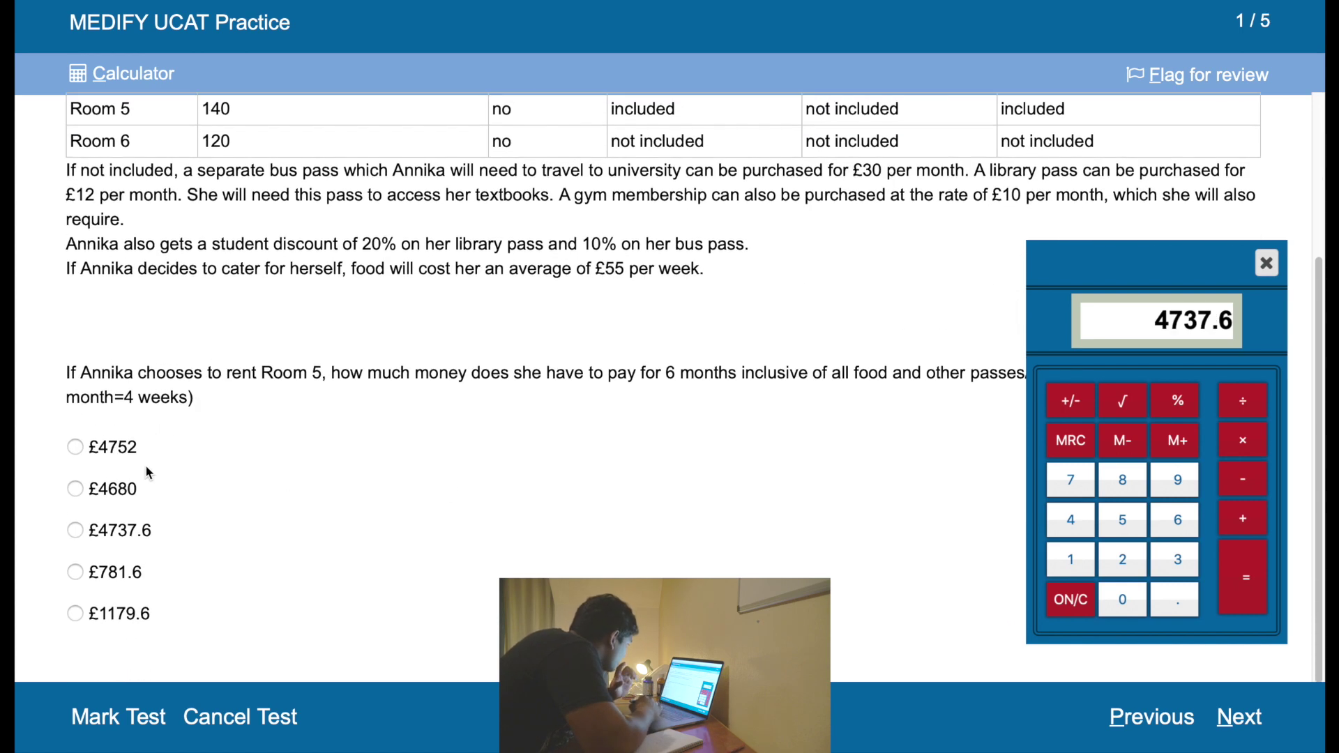
pyautogui.click(75, 530)
pyautogui.click(1240, 716)
# Step: Review question 2 on Room 3 versus Room 6 monthly costs, and open the calculator positioned clear of the room table
pyautogui.scroll(2, 652, 527)
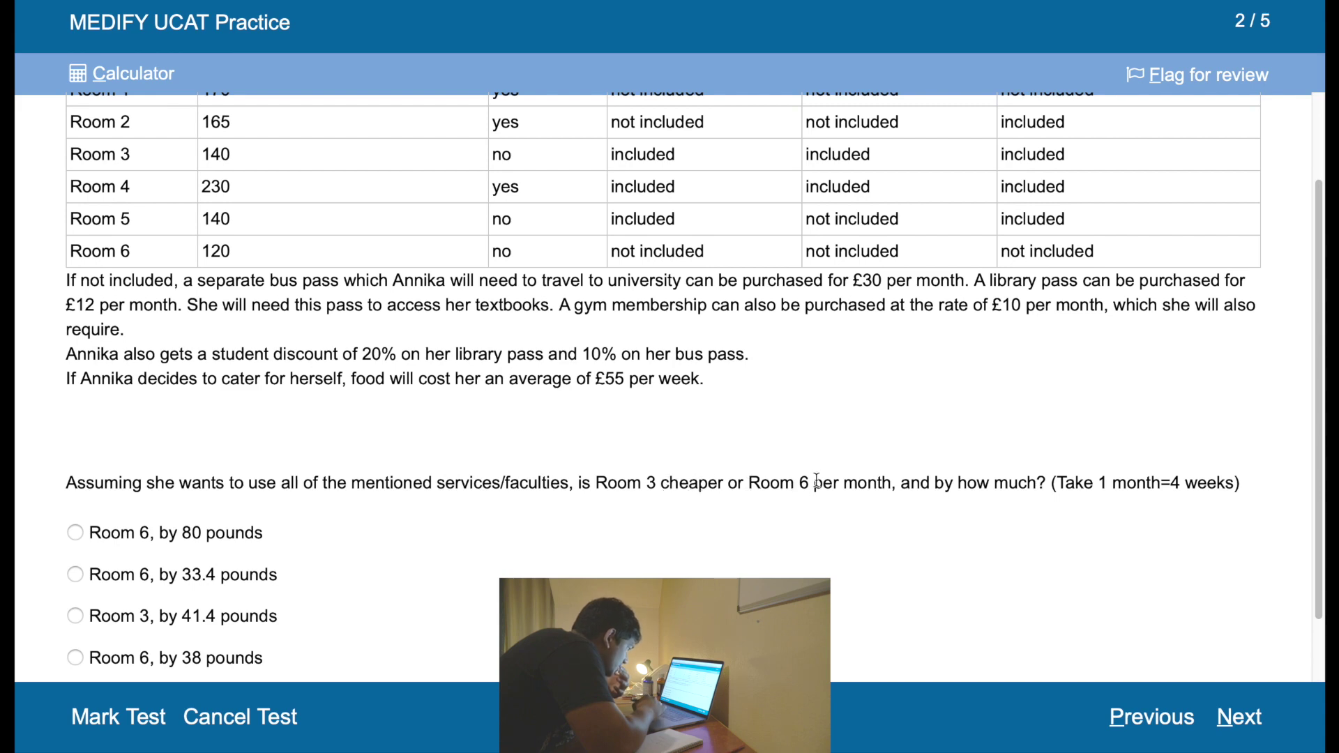
pyautogui.scroll(2, 821, 479)
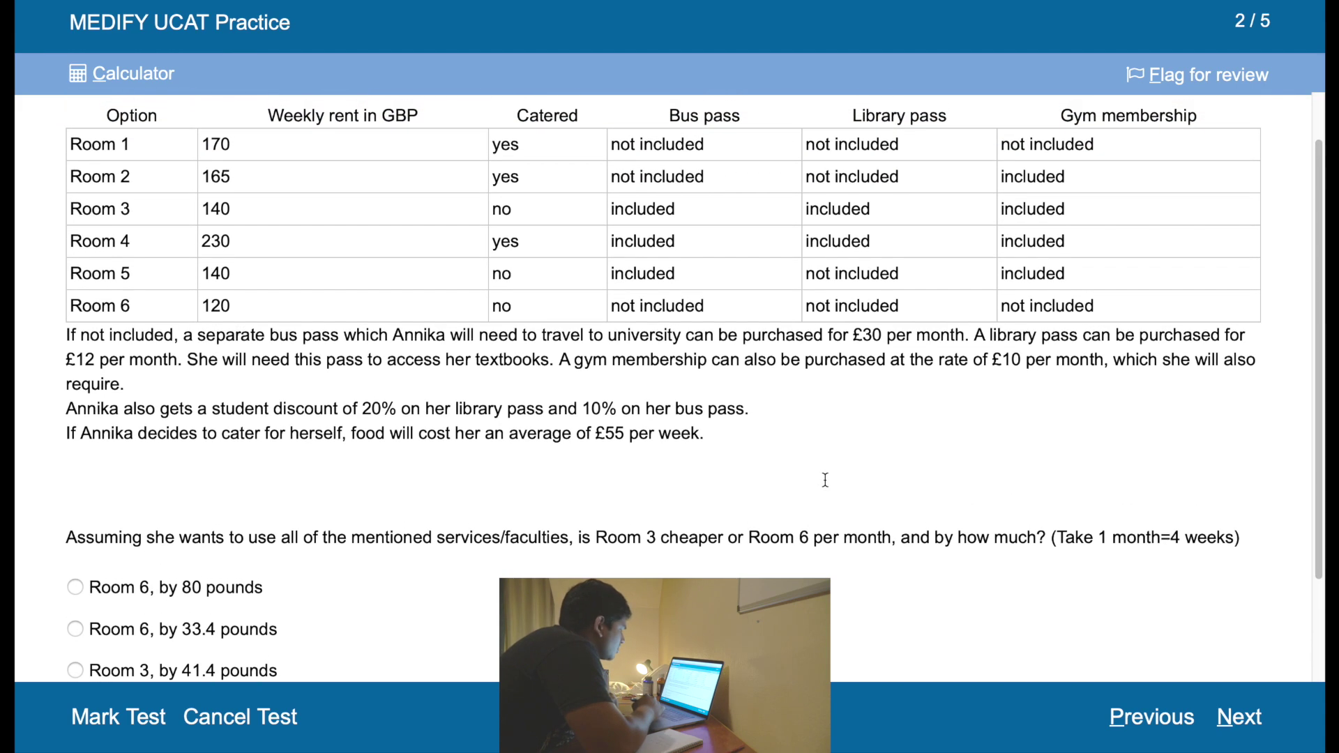
pyautogui.scroll(1, 828, 486)
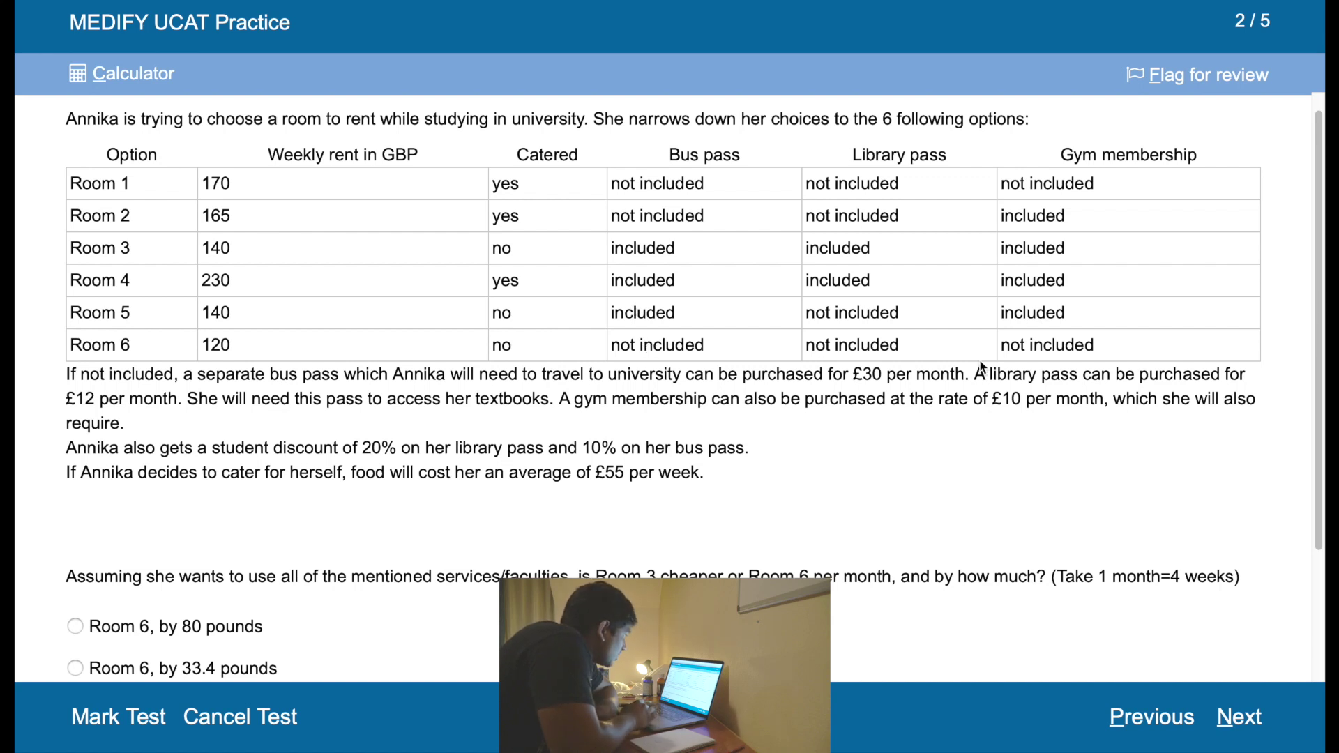
pyautogui.scroll(-1, 955, 382)
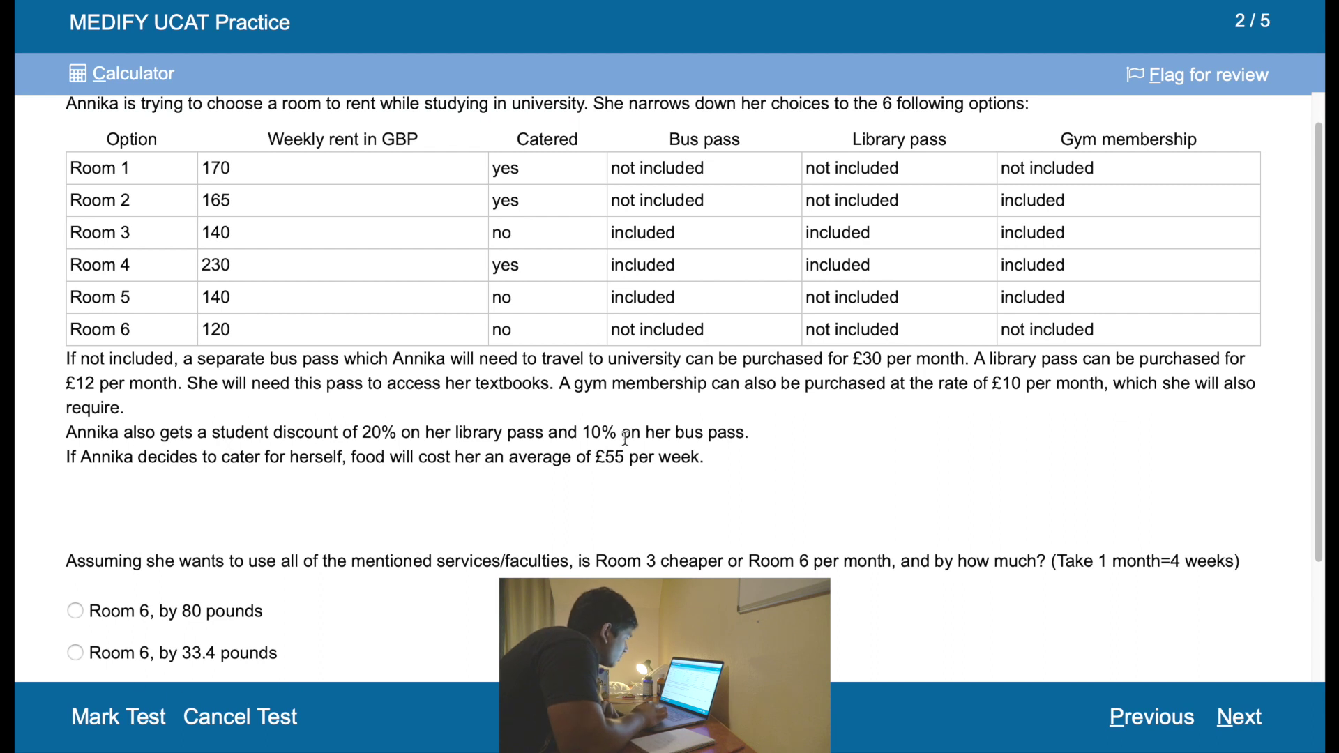
pyautogui.click(80, 73)
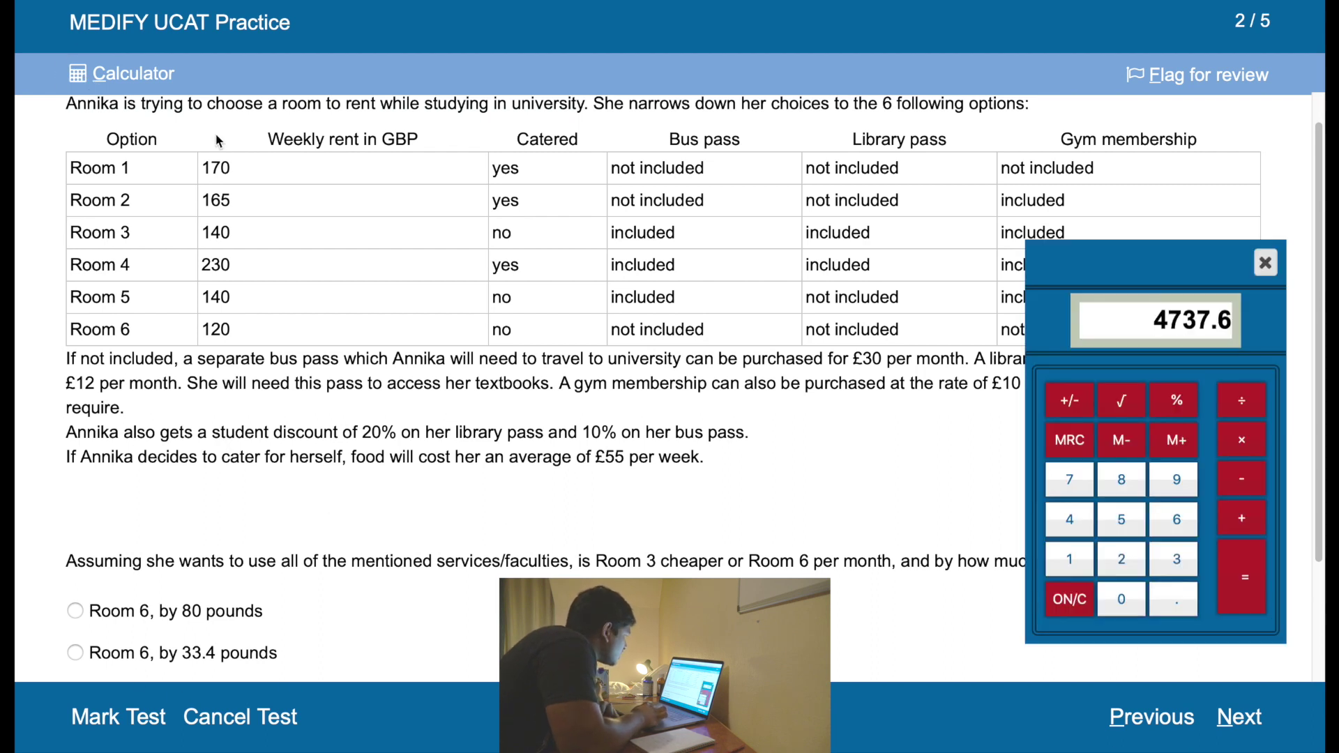
pyautogui.moveTo(1138, 262); pyautogui.dragTo(1121, 372)
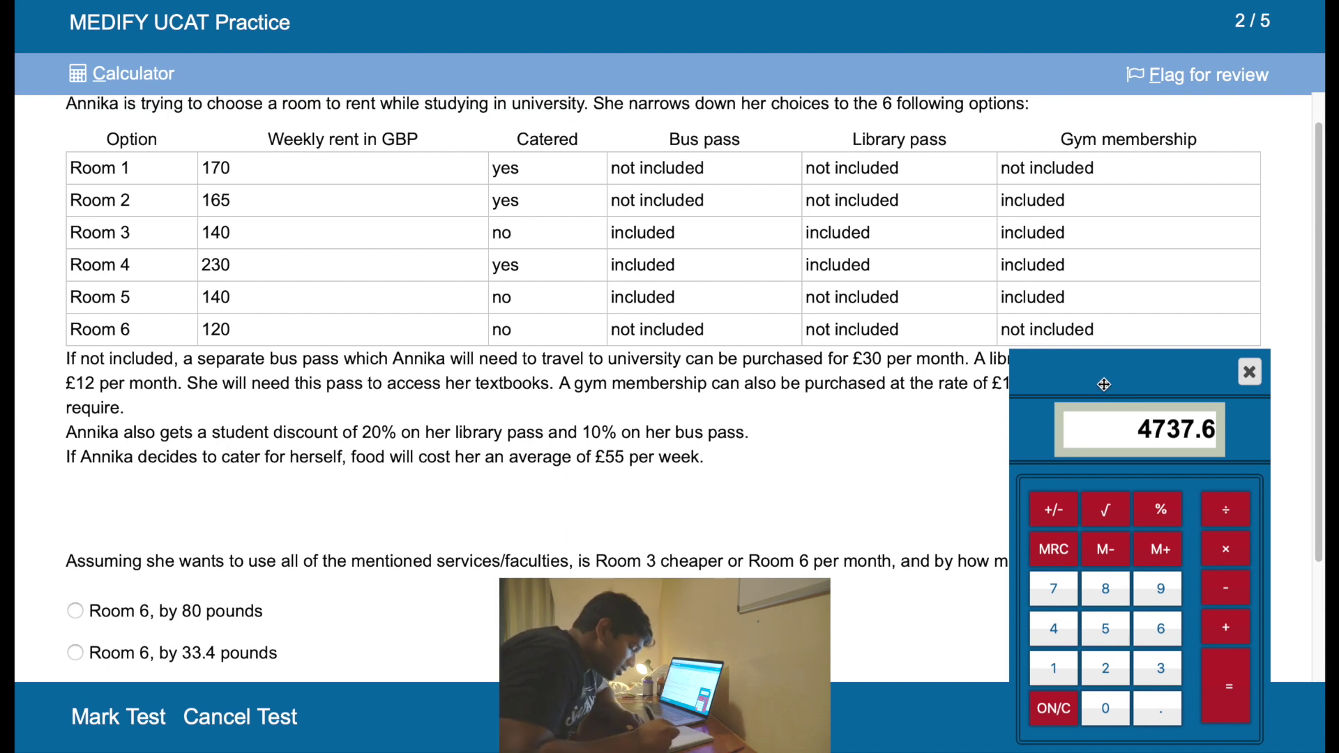
pyautogui.click(1075, 377)
pyautogui.moveTo(1075, 378)
pyautogui.mouseDown()
pyautogui.moveTo(1075, 462)
pyautogui.moveTo(1073, 377)
pyautogui.mouseUp()
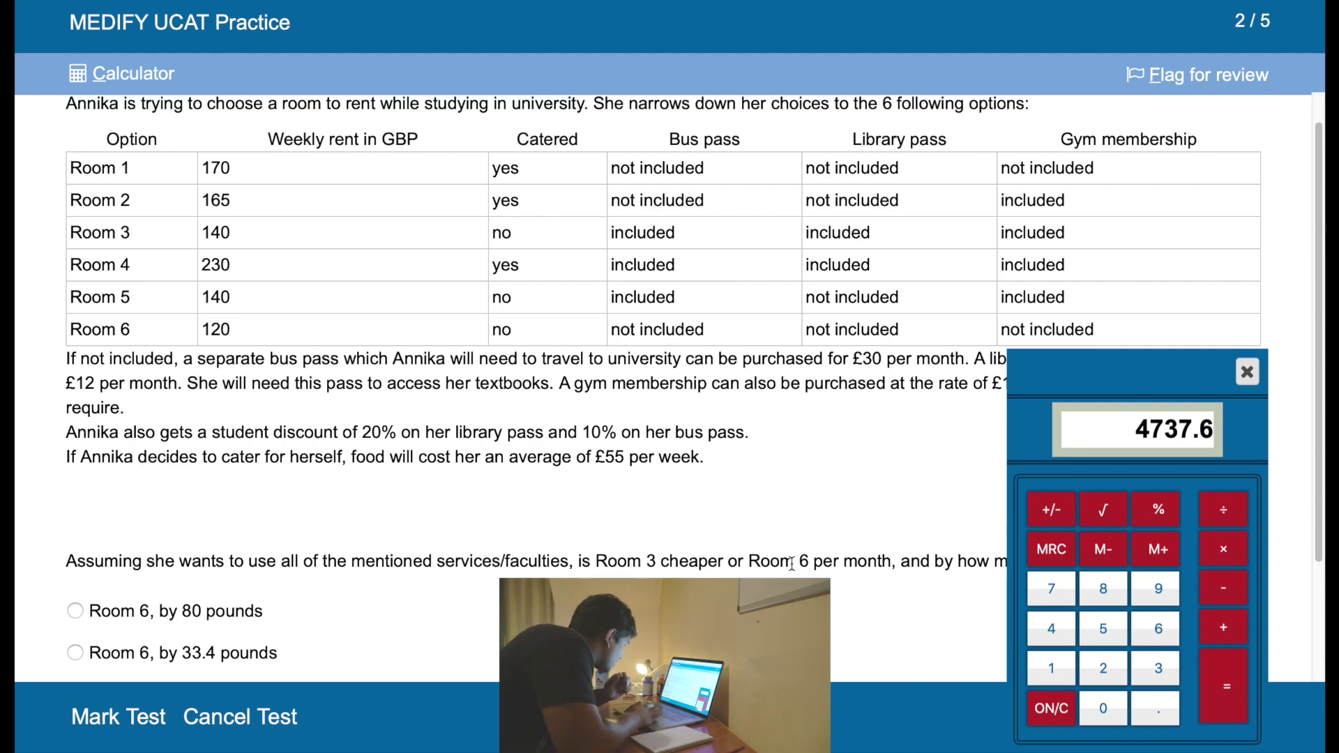
# Step: Examine the room table, pass prices, discounts and answer options for the Room 3 versus Room 6 comparison, keeping the calculator off the text
pyautogui.scroll(-3, 702, 513)
pyautogui.scroll(1, 702, 513)
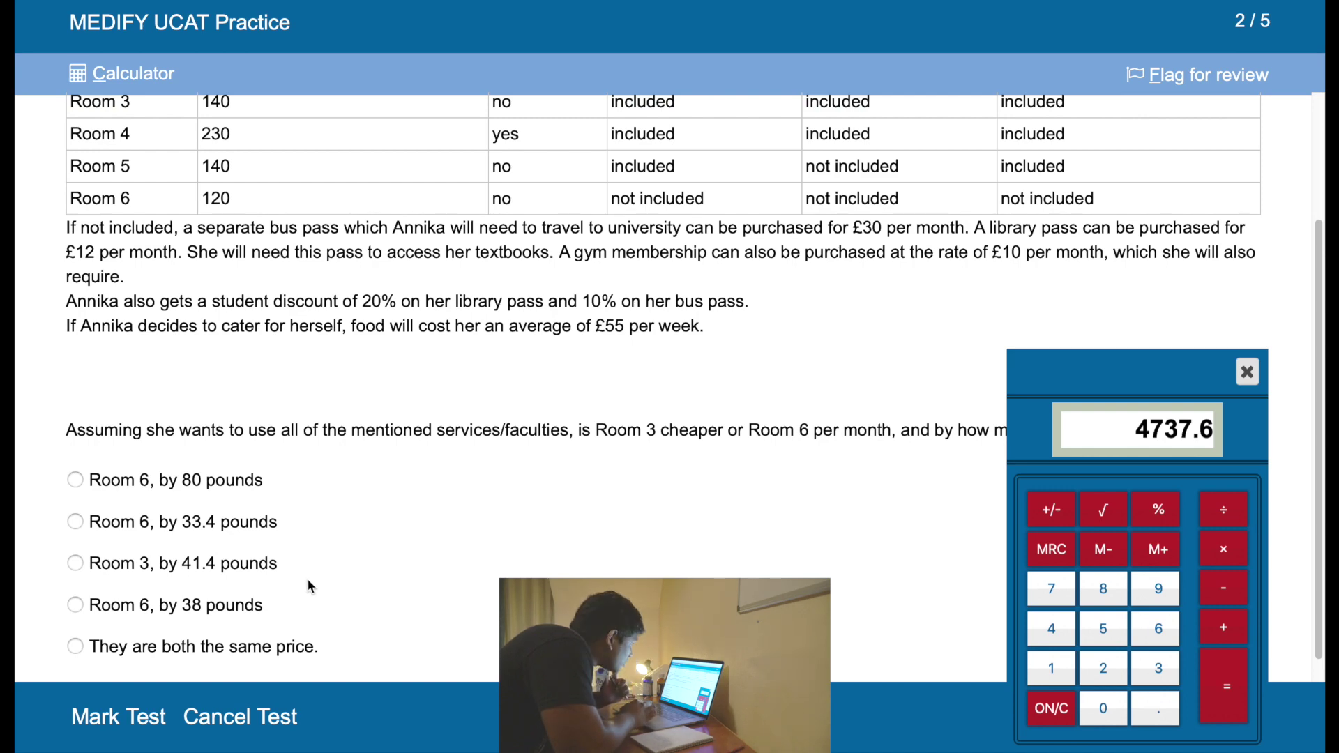
pyautogui.scroll(4, 315, 551)
pyautogui.scroll(-5, 320, 524)
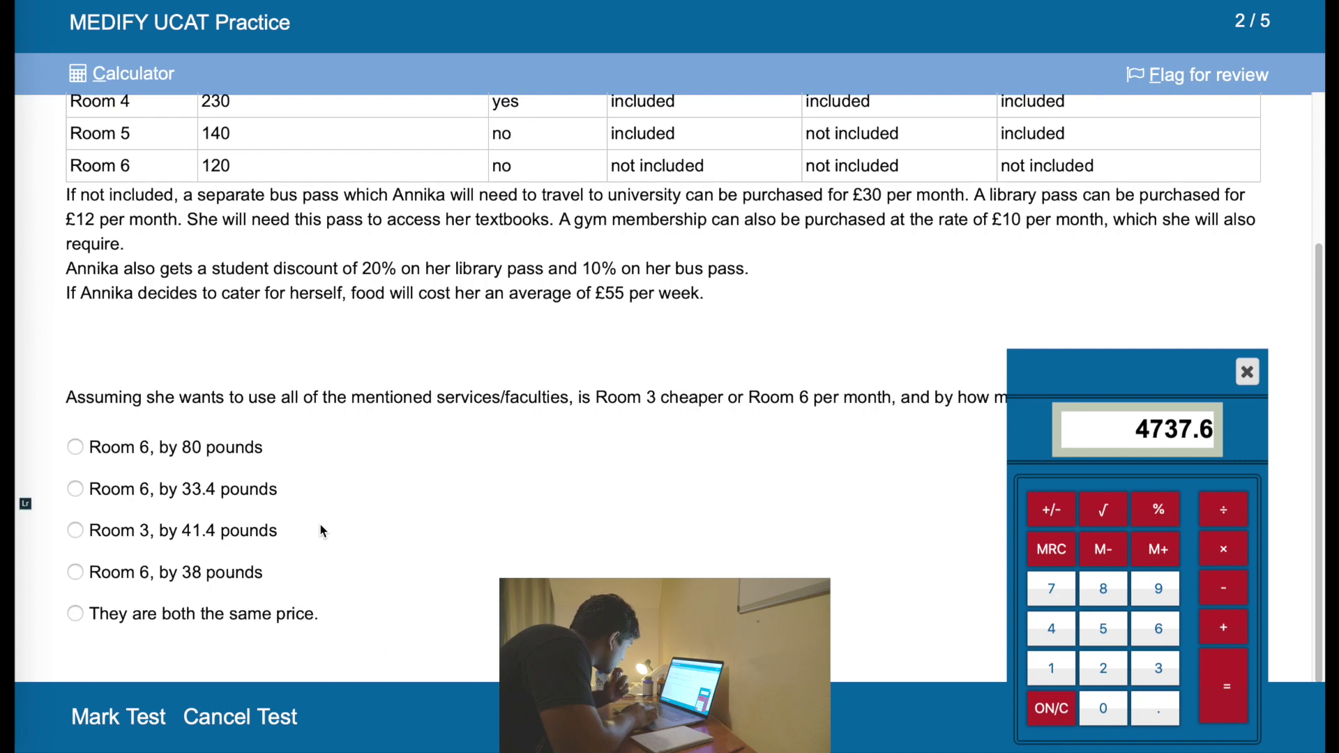
pyautogui.scroll(-1, 323, 531)
pyautogui.scroll(1, 323, 532)
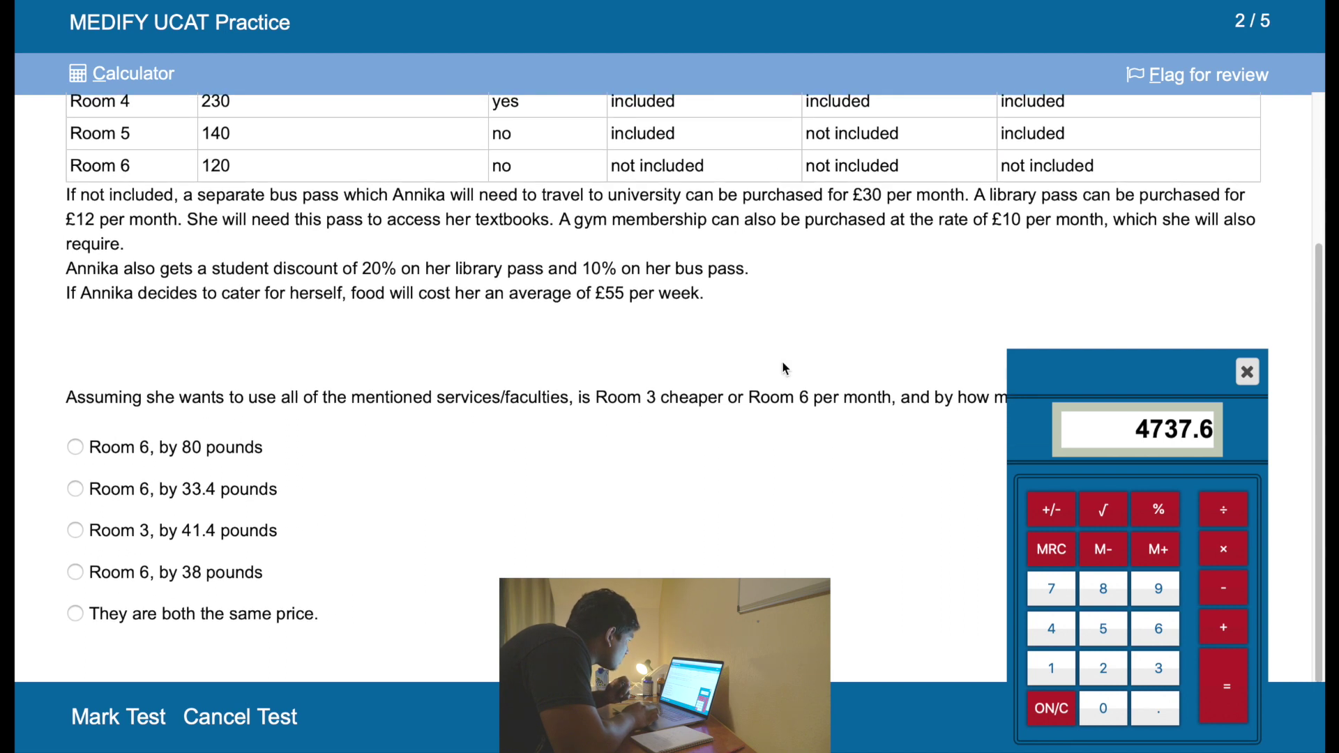
pyautogui.moveTo(1064, 367); pyautogui.dragTo(1120, 367)
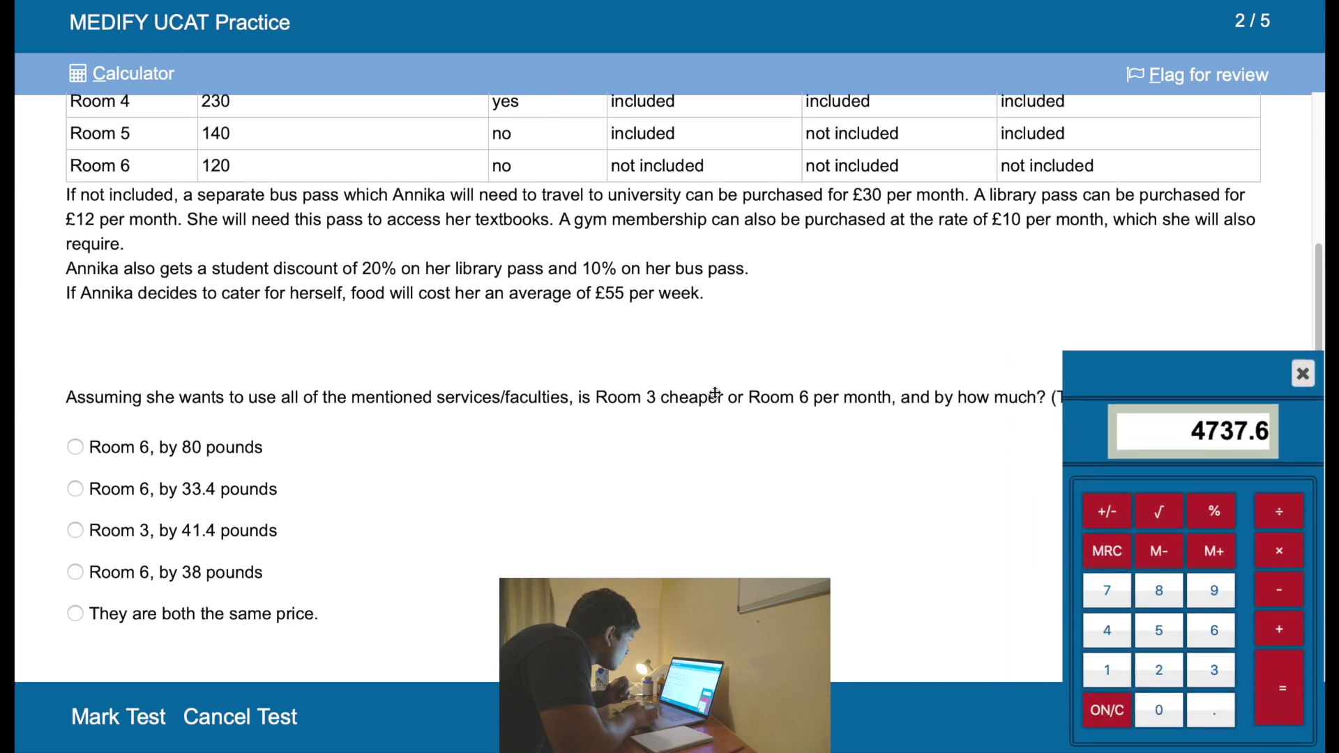
pyautogui.scroll(3, 800, 393)
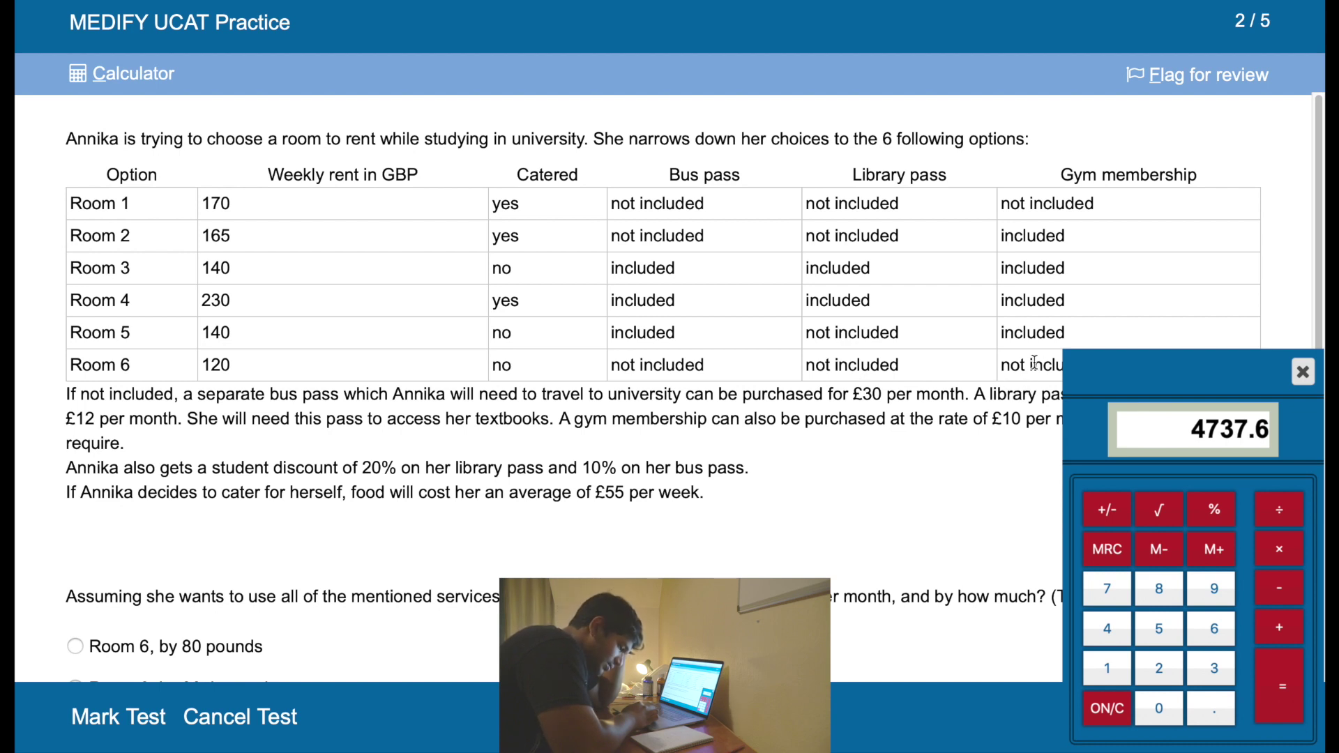
pyautogui.scroll(-3, 593, 482)
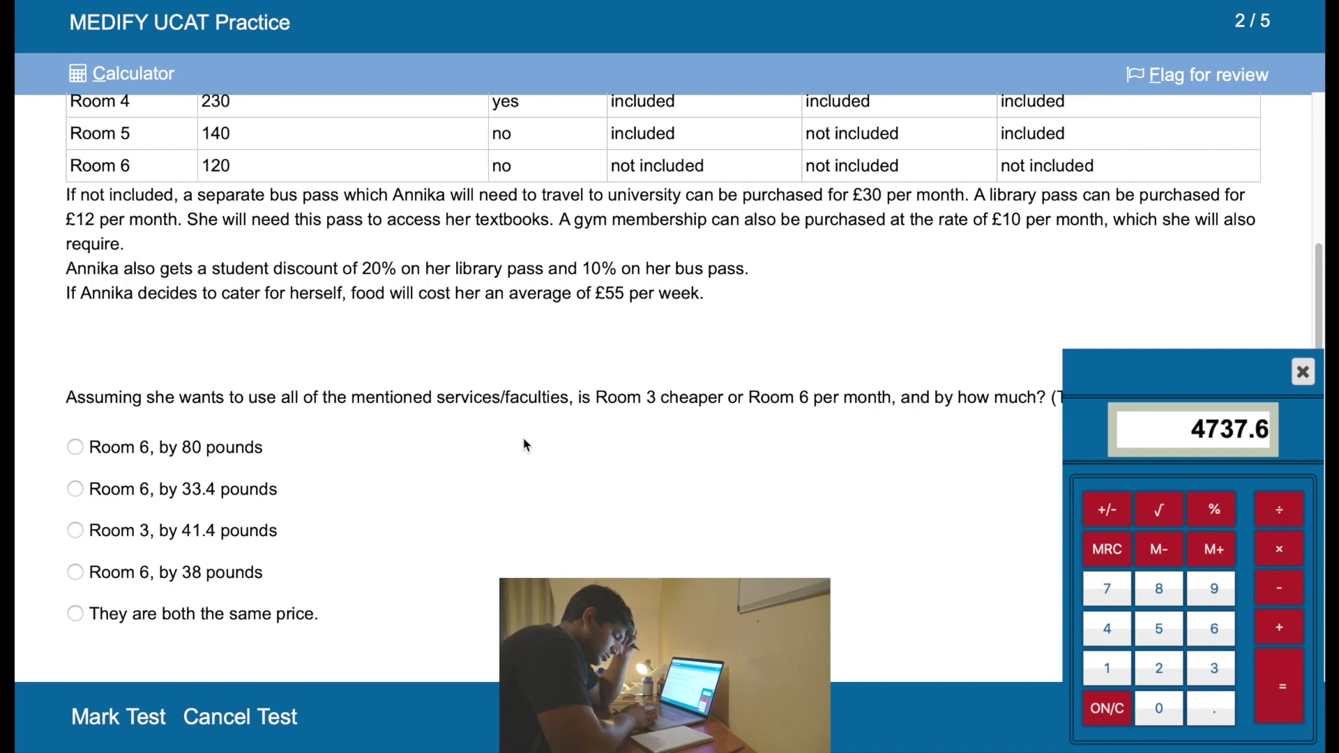
pyautogui.scroll(2, 527, 445)
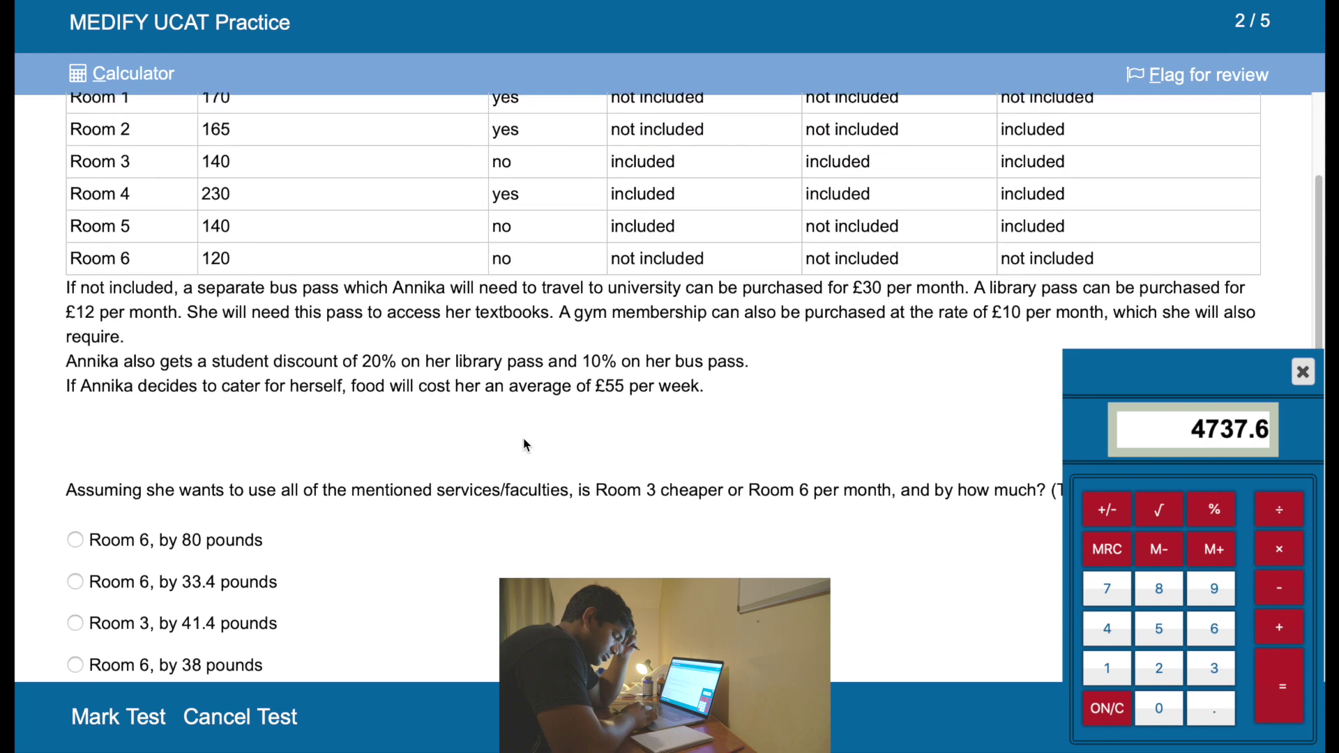
pyautogui.scroll(1, 524, 438)
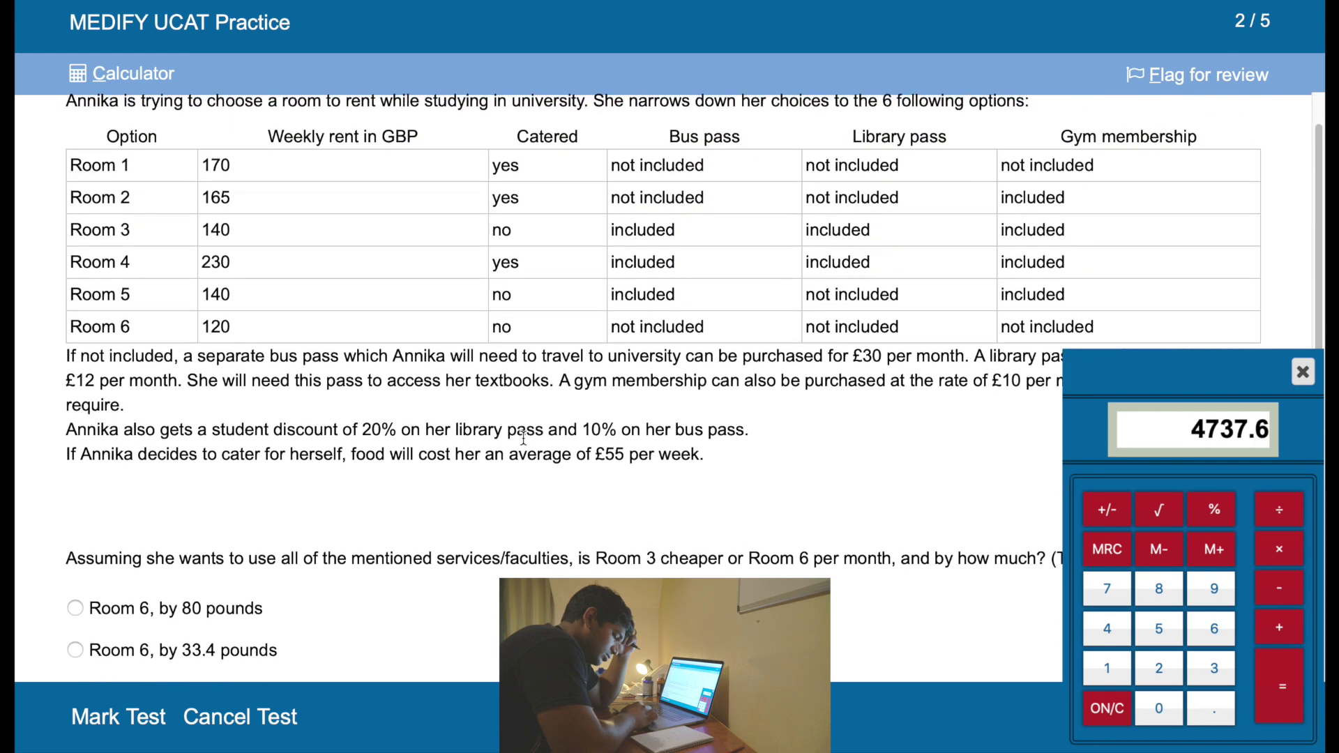
pyautogui.scroll(1, 525, 438)
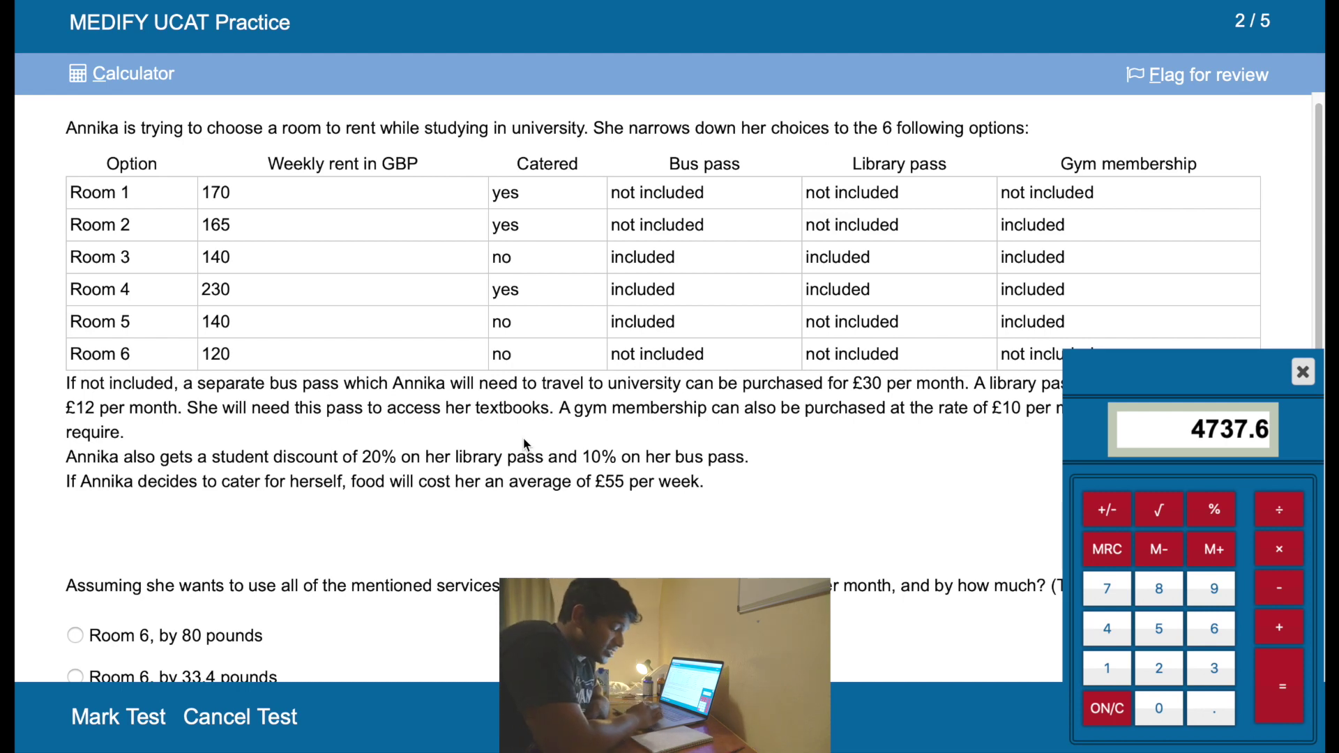
# Step: Answer the Room 3 versus Room 6 question with "Room 6, by 33.4 pounds" and go to question 3
pyautogui.scroll(-3, 439, 525)
pyautogui.click(213, 490)
pyautogui.moveTo(1157, 272); pyautogui.dragTo(1102, 203)
pyautogui.click(1235, 716)
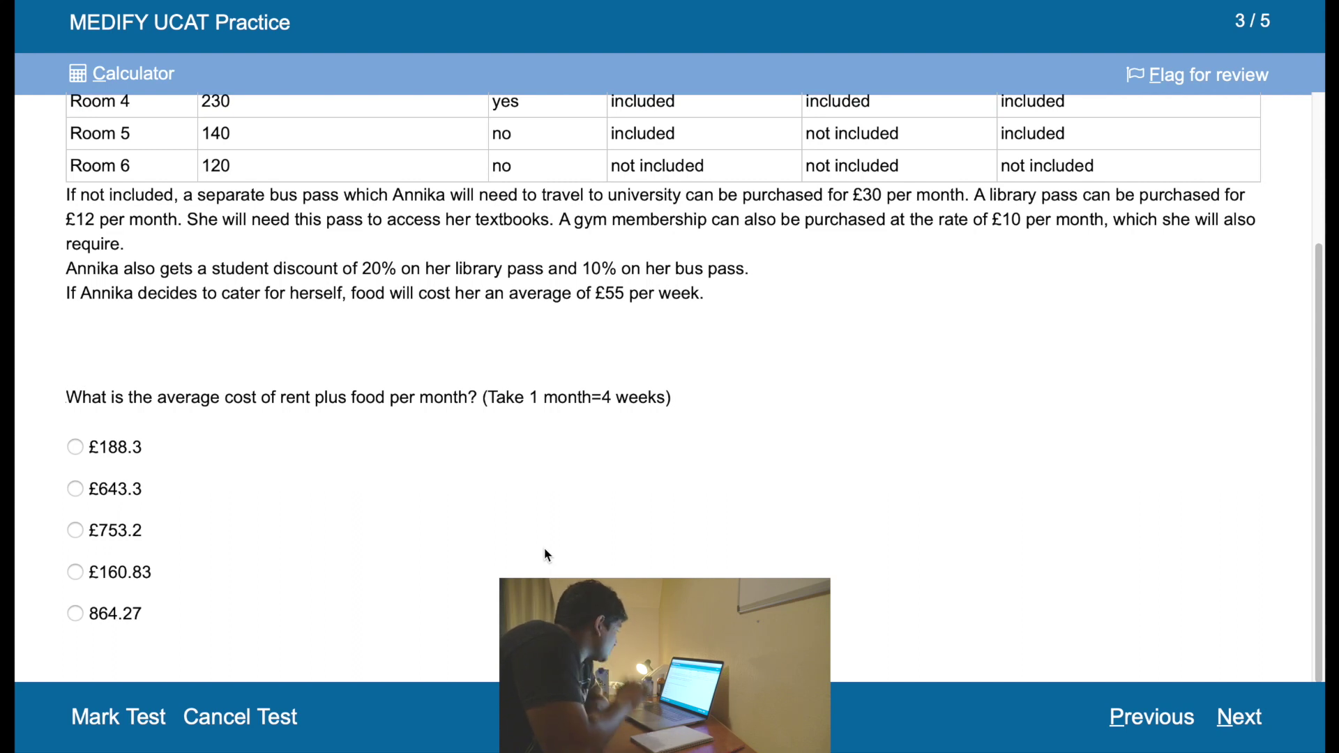
# Step: Open the calculator for the average monthly rent plus food question, place it beside the text and clear its display
pyautogui.scroll(2, 547, 556)
pyautogui.scroll(2, 334, 495)
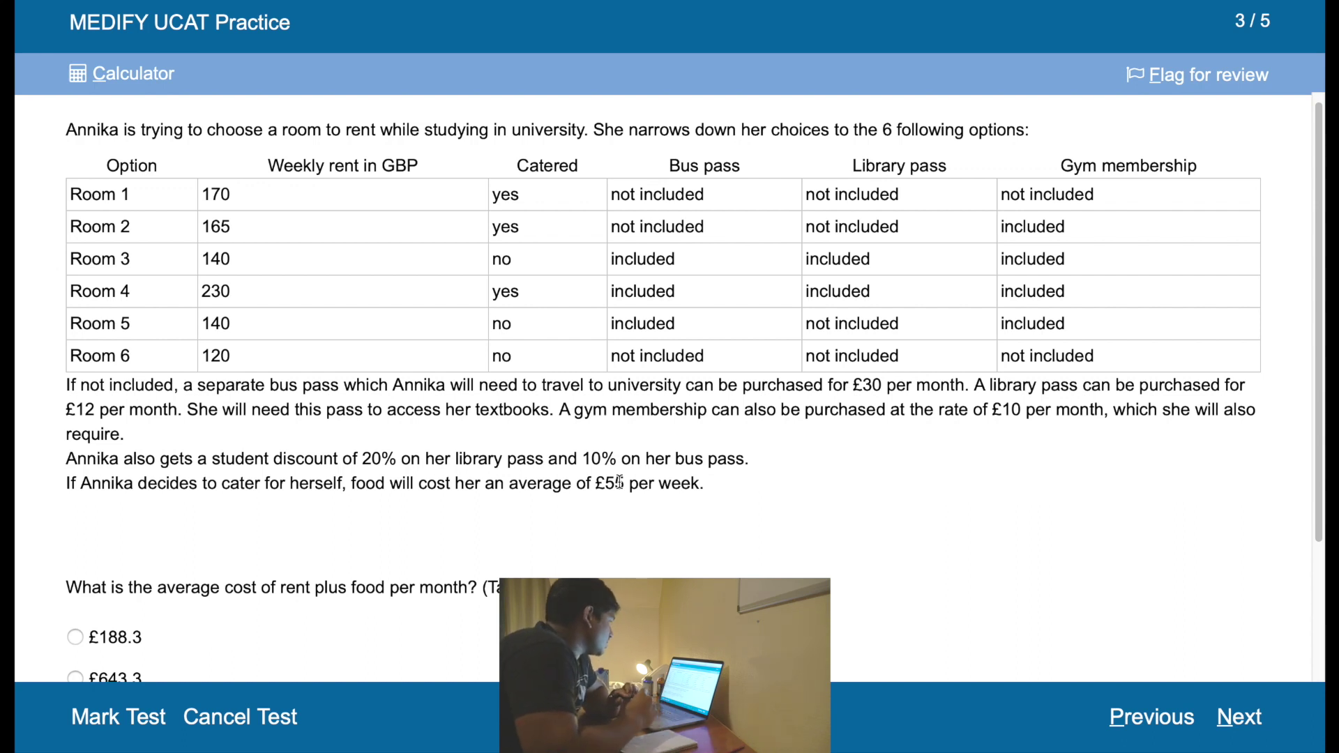
pyautogui.click(138, 88)
pyautogui.moveTo(1074, 194); pyautogui.dragTo(1122, 208)
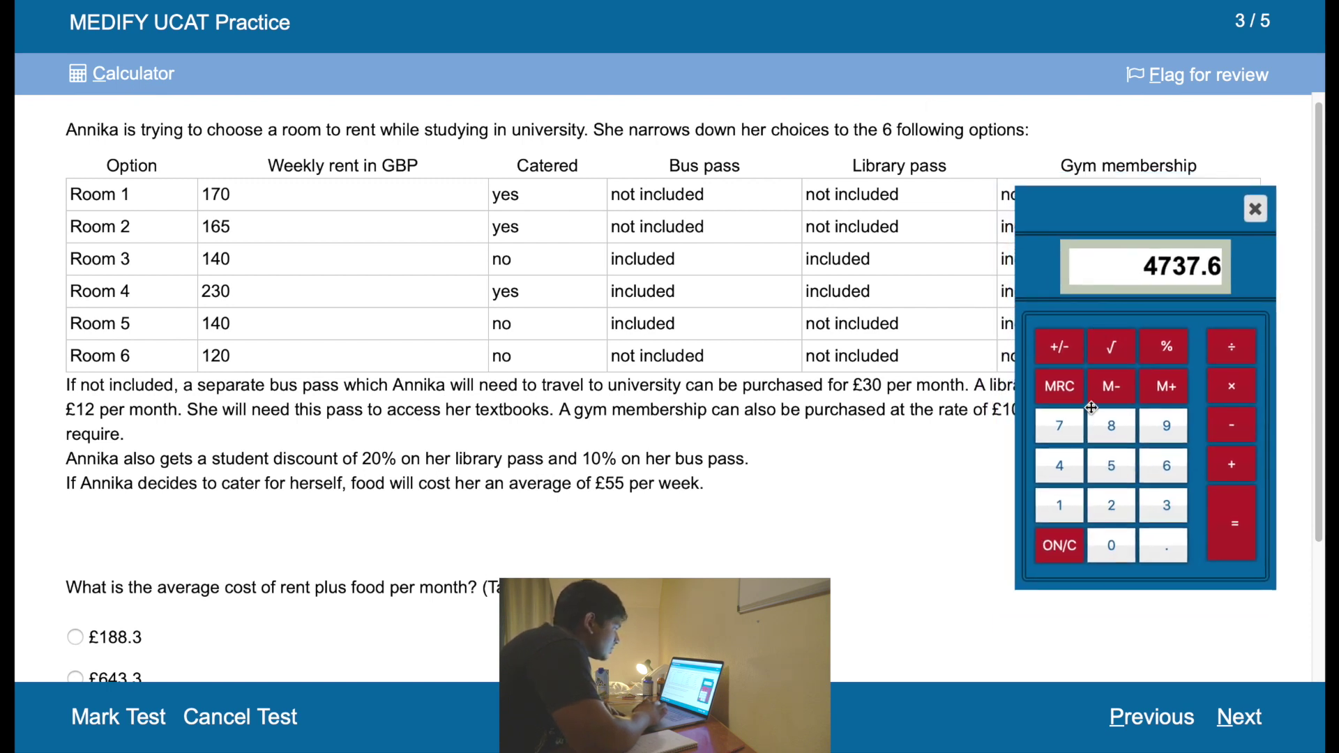
pyautogui.click(1061, 553)
pyautogui.write('11')
pyautogui.press('Escape')
pyautogui.write('170')
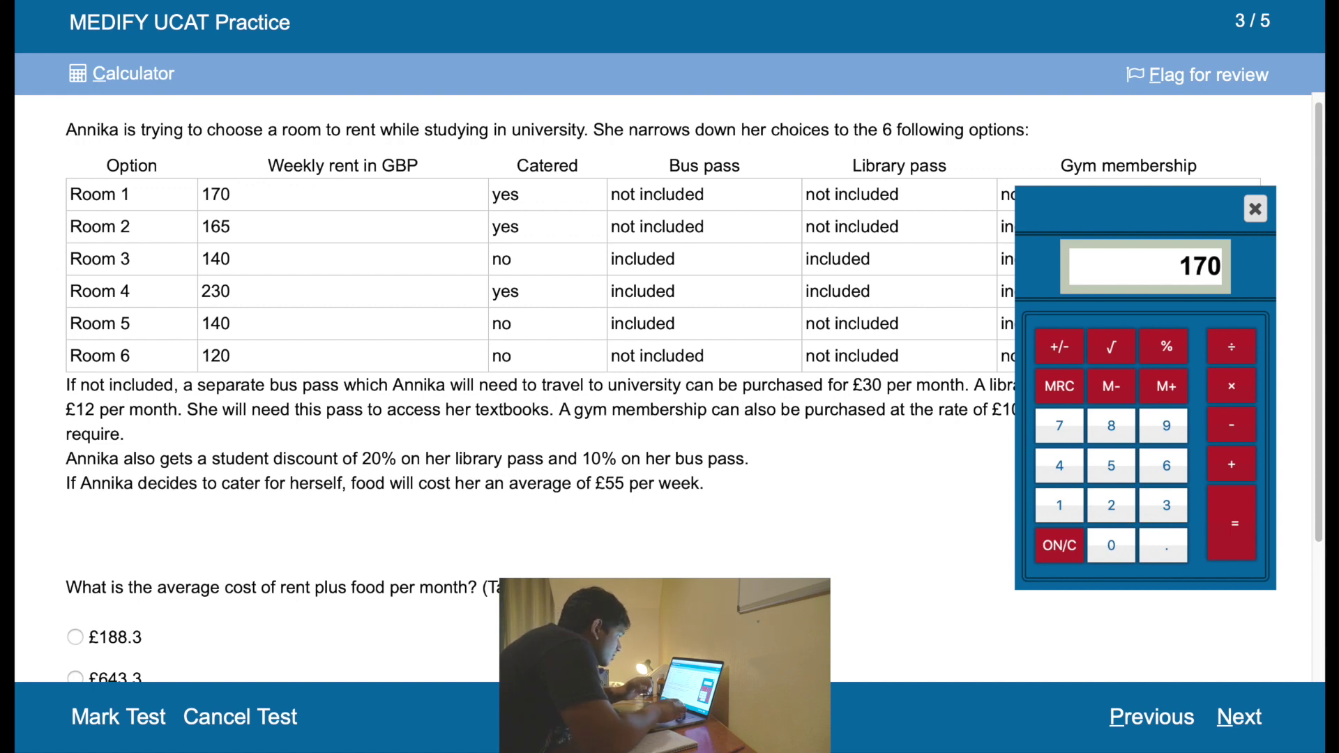
pyautogui.write('*2=')
pyautogui.press('Escape')
# Step: Compute the average monthly rent plus food as (170 + 165 + 195 + 230 + 195 + 175) ÷ 6 × 4 on the calculator
pyautogui.write('170')
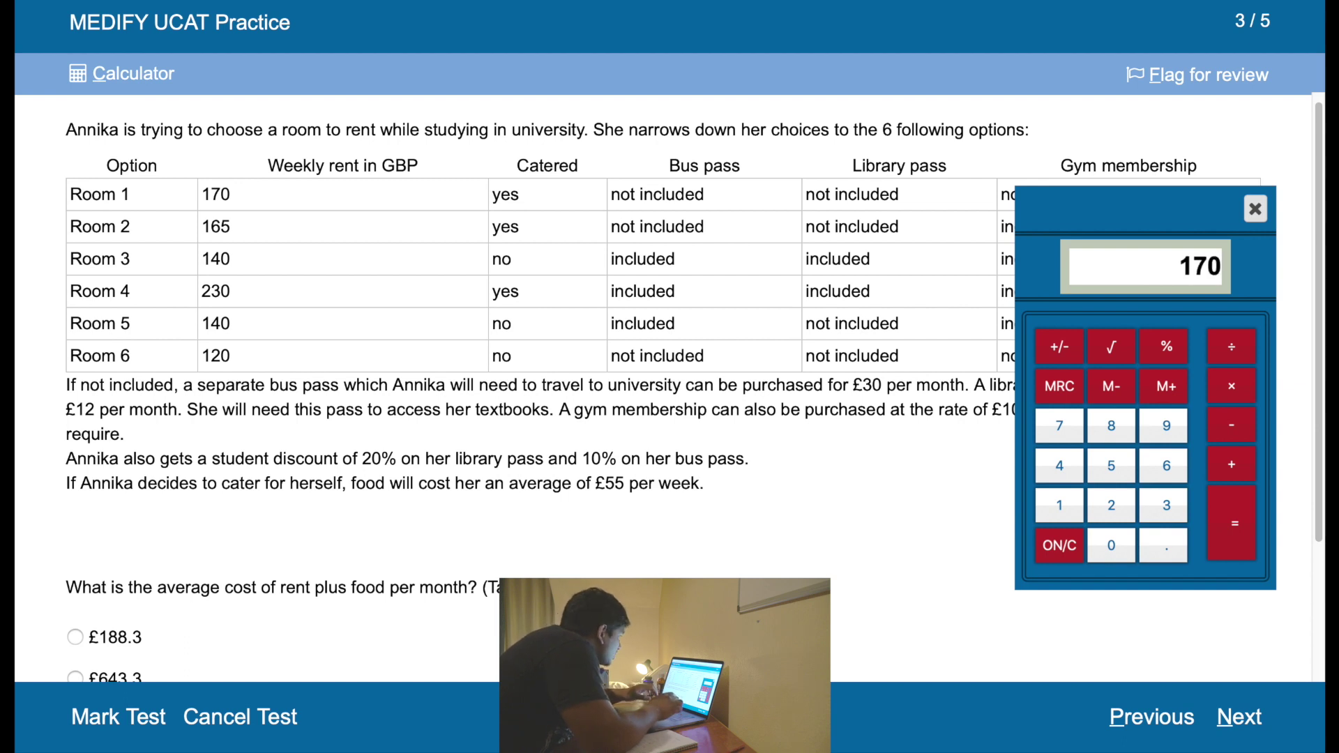
pyautogui.write('+165=')
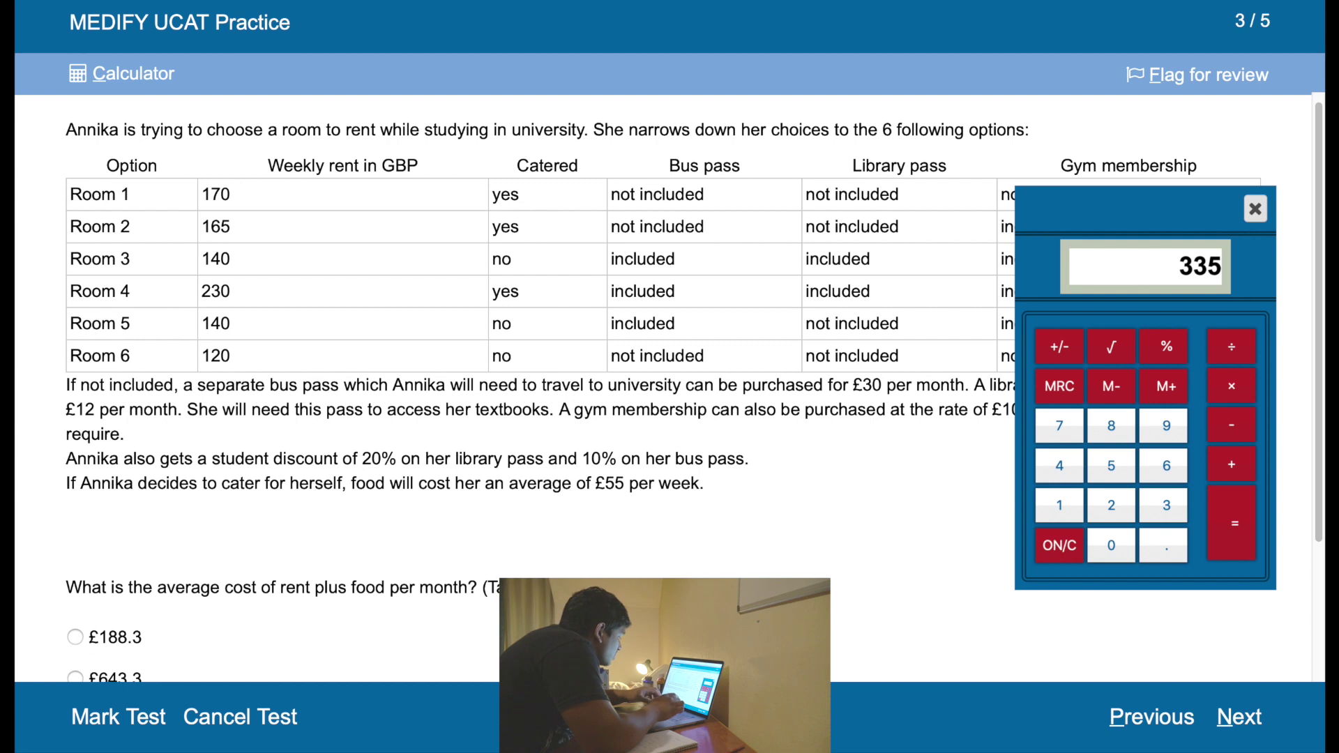
pyautogui.write('+195=')
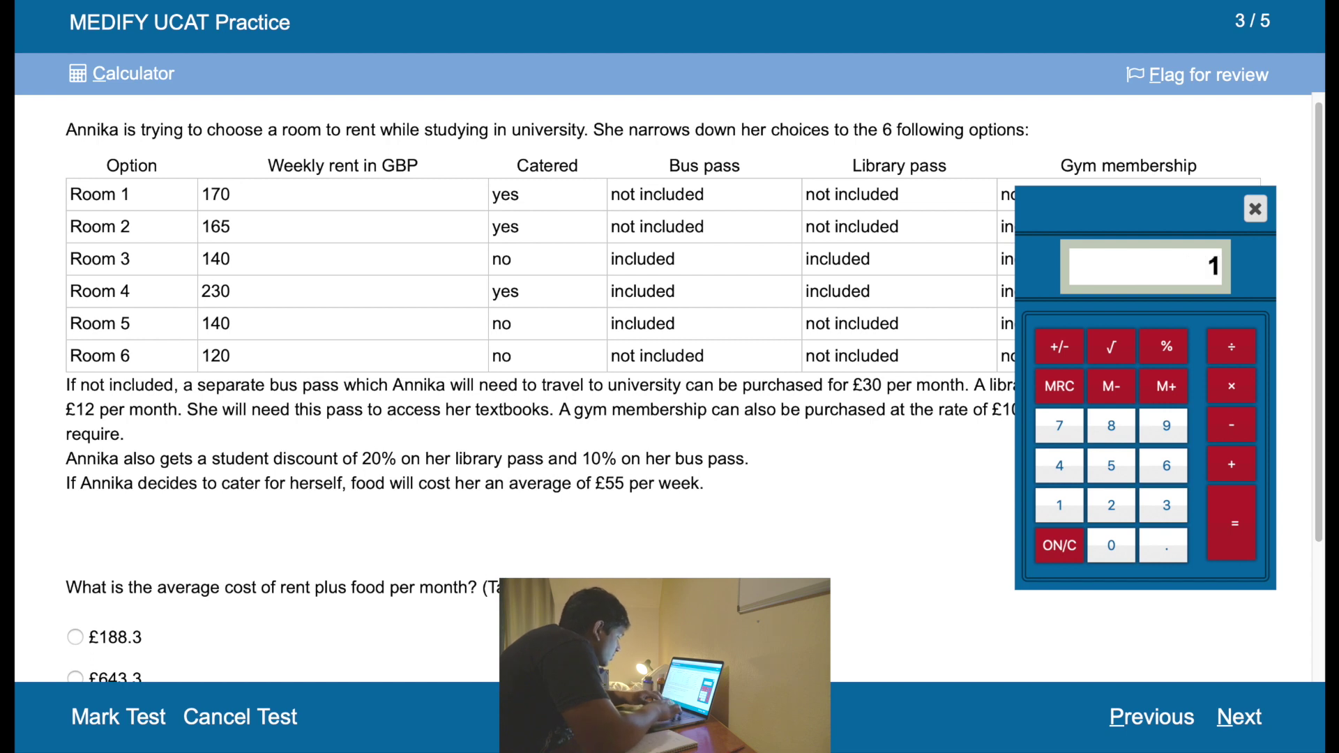
pyautogui.write('+230=')
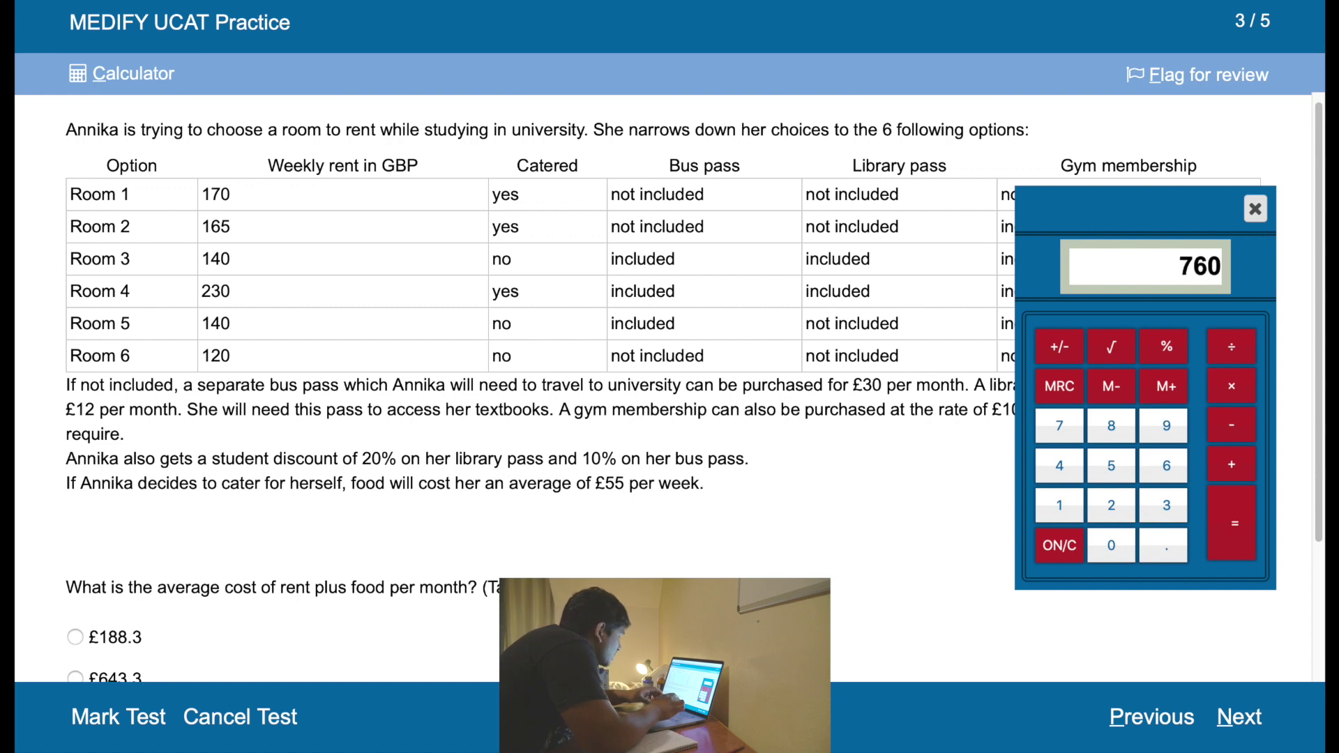
pyautogui.write('+195')
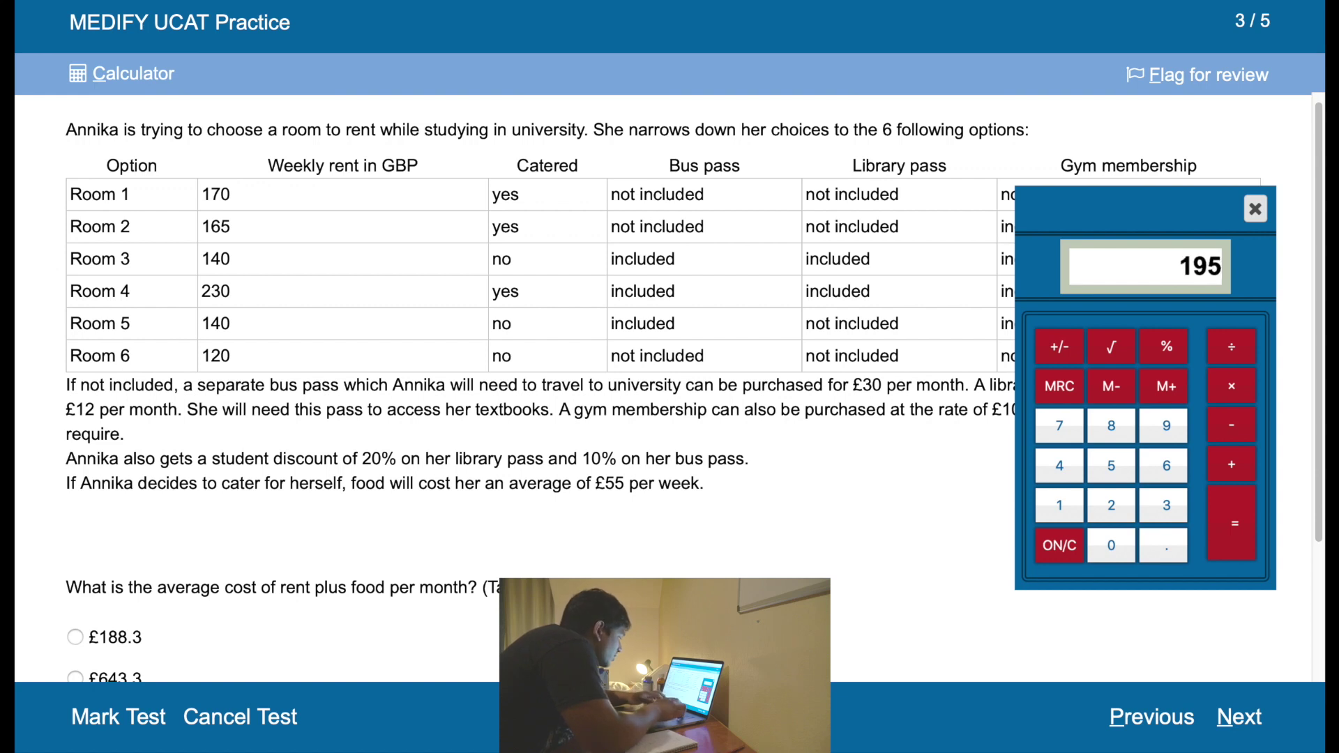
pyautogui.write('=+175=')
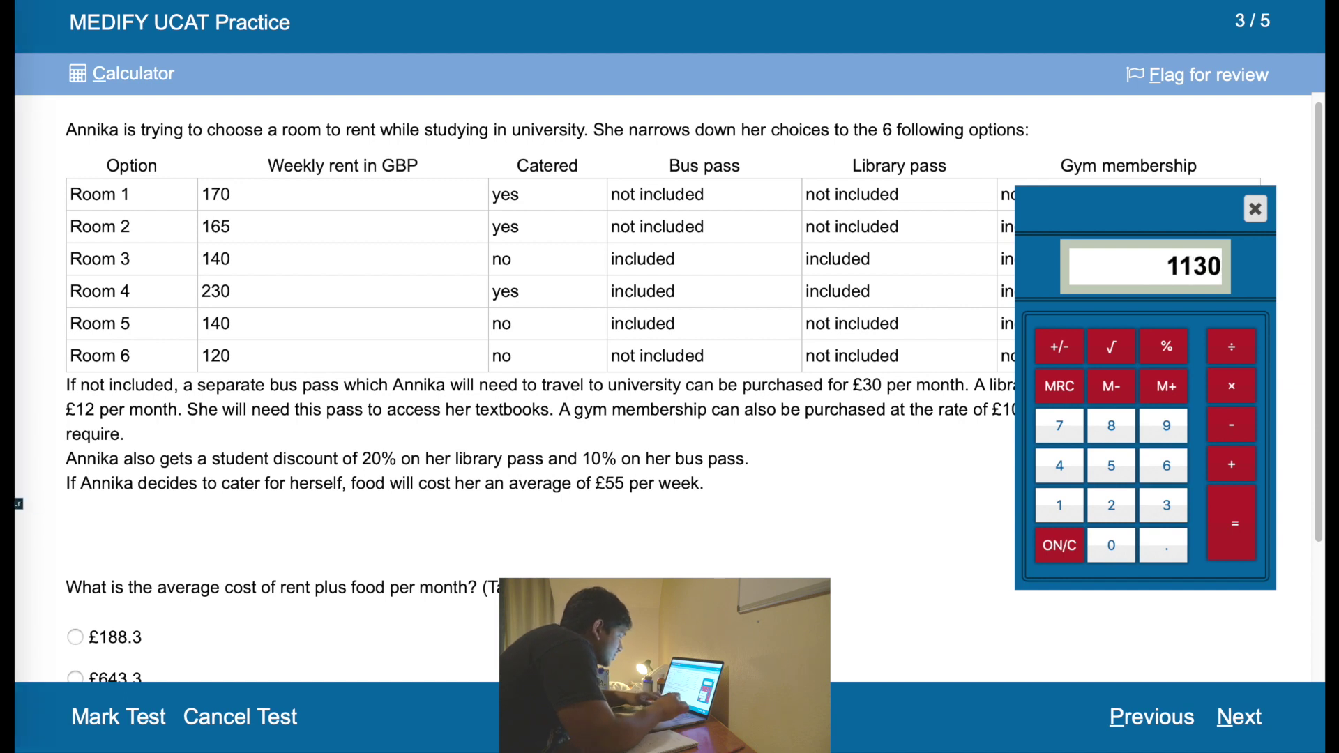
pyautogui.write('/6=')
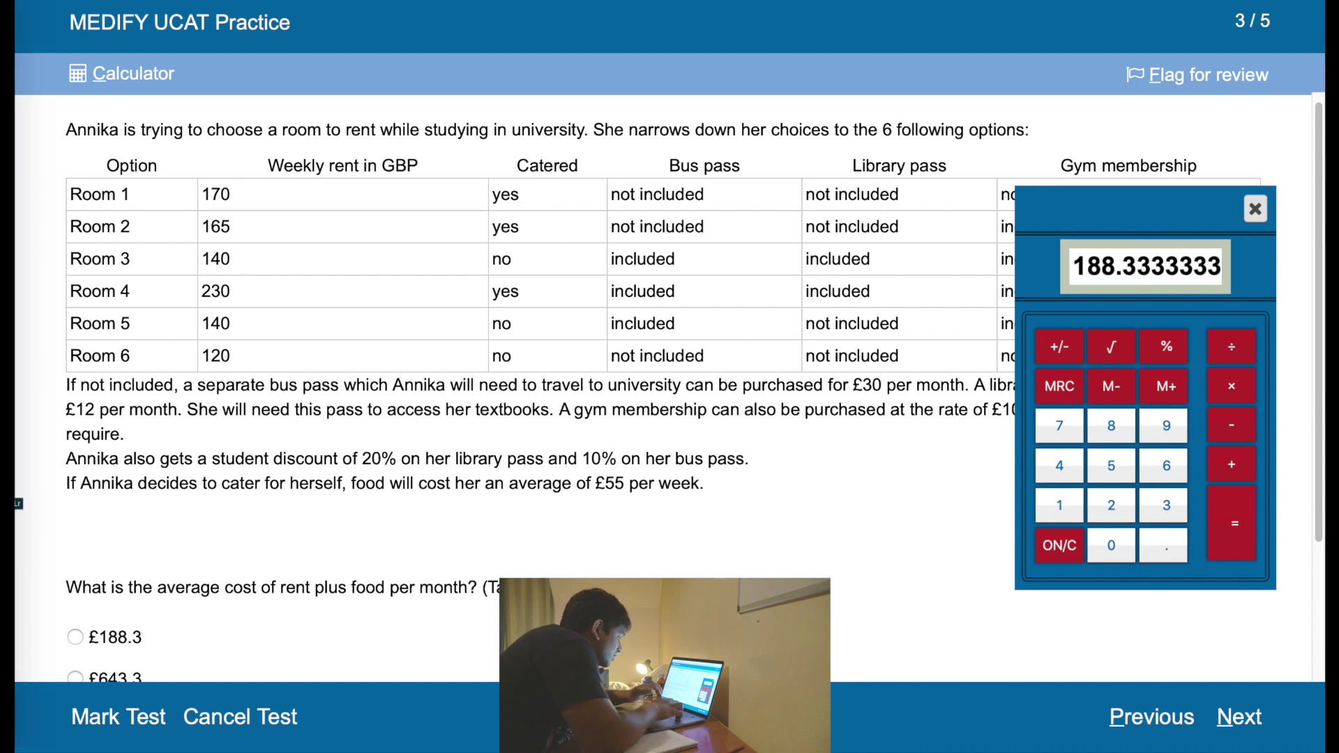
pyautogui.write('*4=')
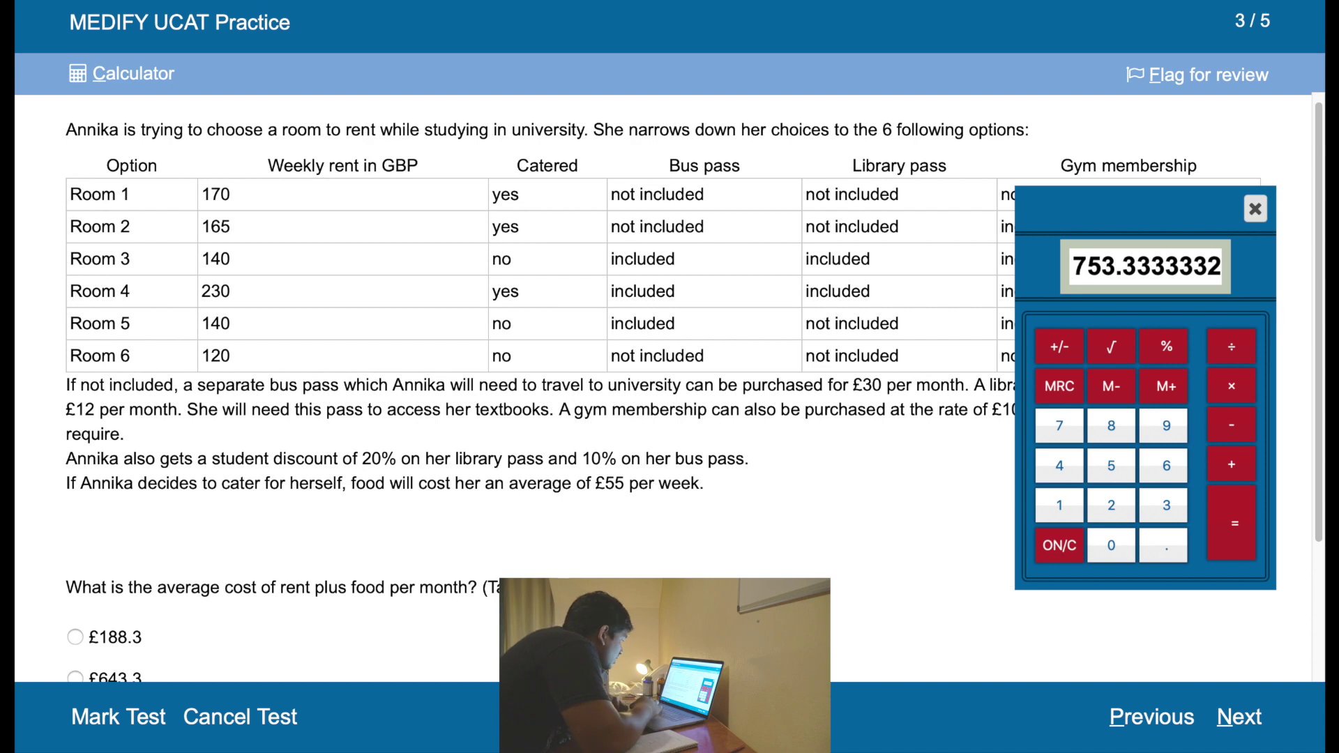
# Step: Answer the average monthly rent plus food question with £753.2 and go to question 4
pyautogui.scroll(-3, 947, 634)
pyautogui.click(116, 534)
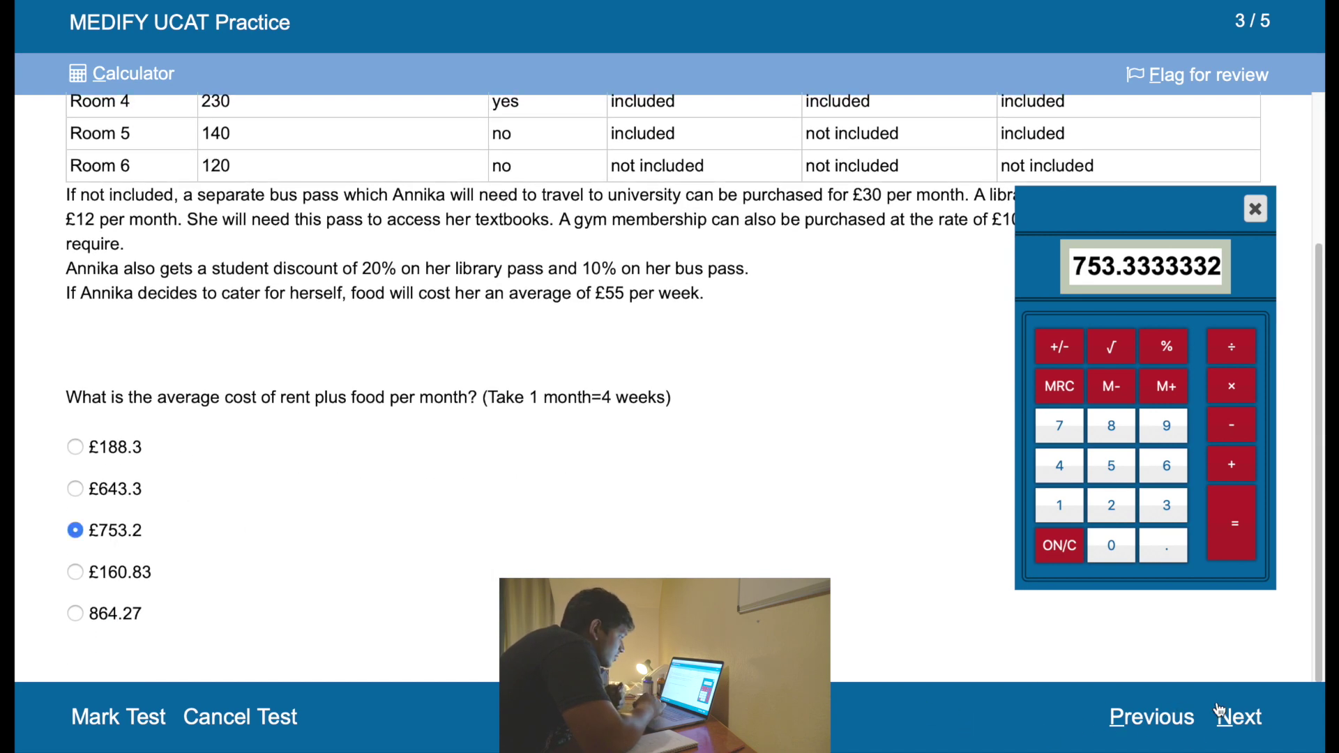
pyautogui.click(1235, 716)
# Step: Review the Room 4 to Room 3 question and its data, clear the calculator and compute the cost change as 35 ÷ 230
pyautogui.scroll(3, 408, 351)
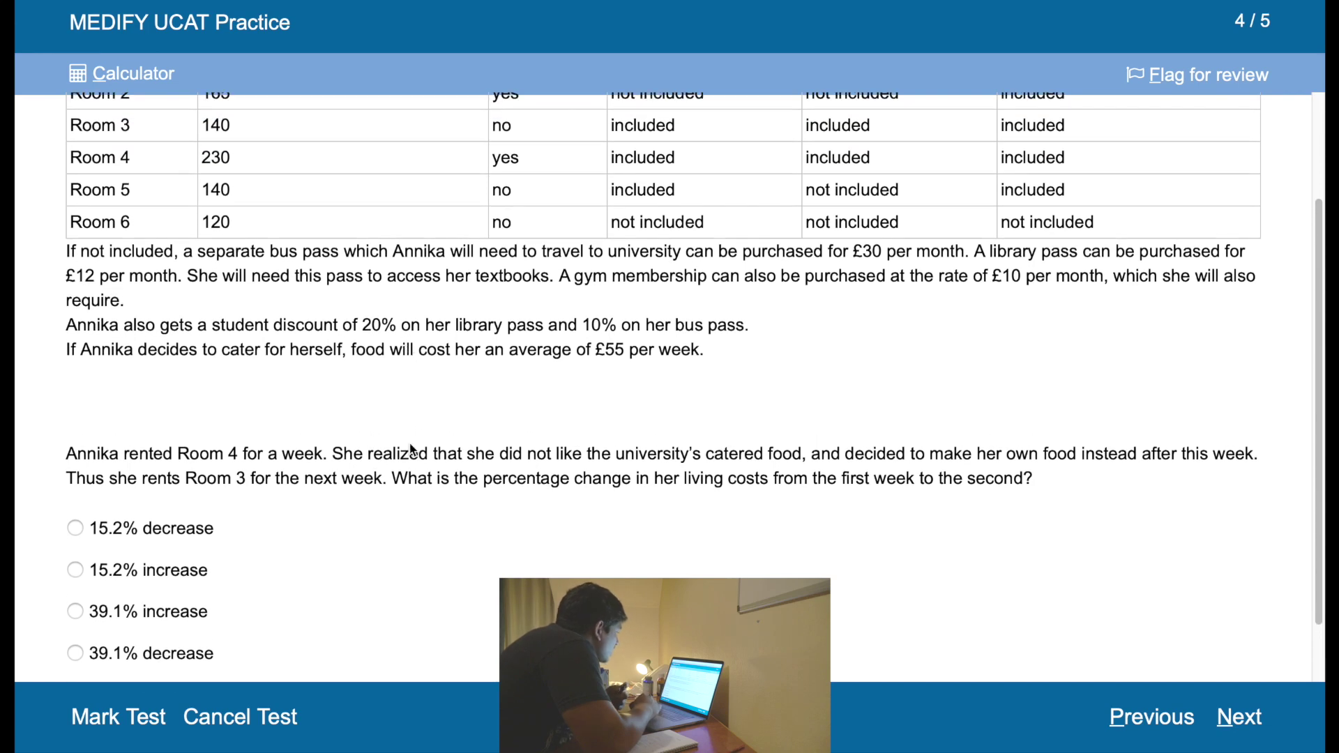
pyautogui.scroll(3, 410, 469)
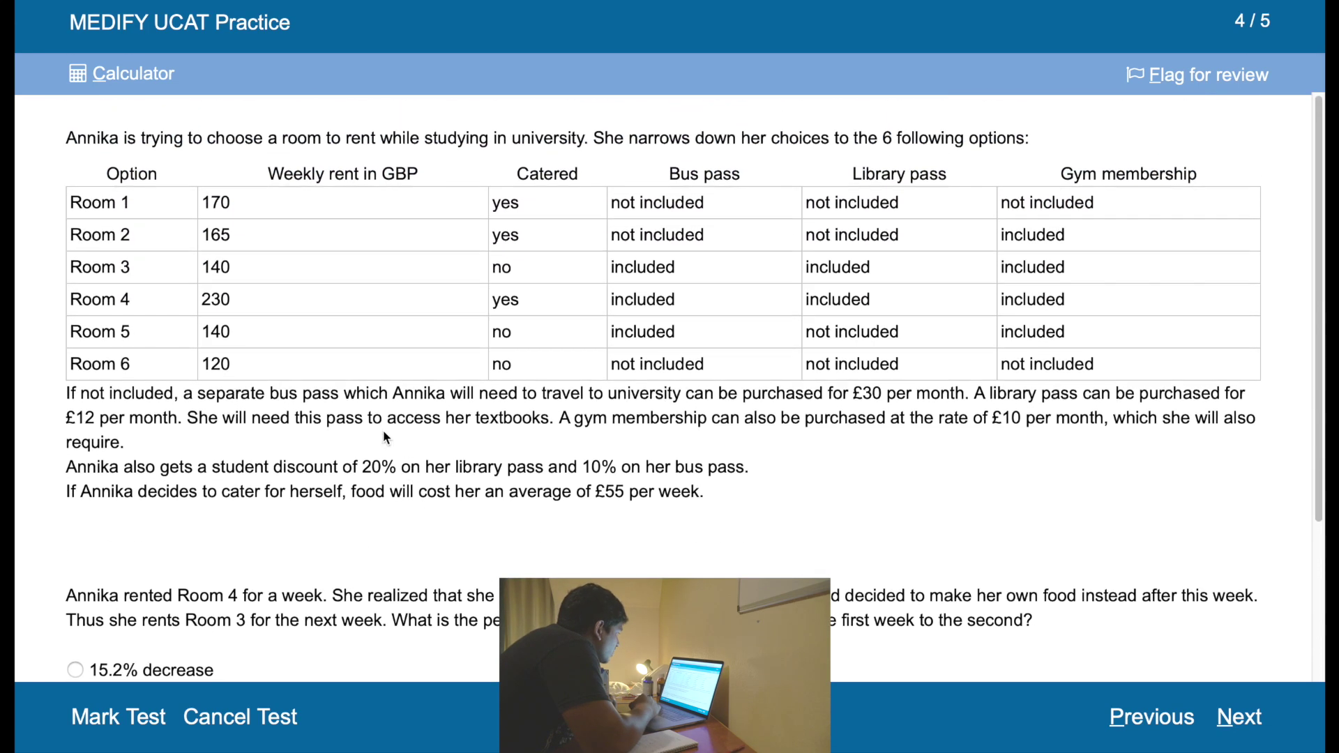
pyautogui.scroll(-1, 422, 453)
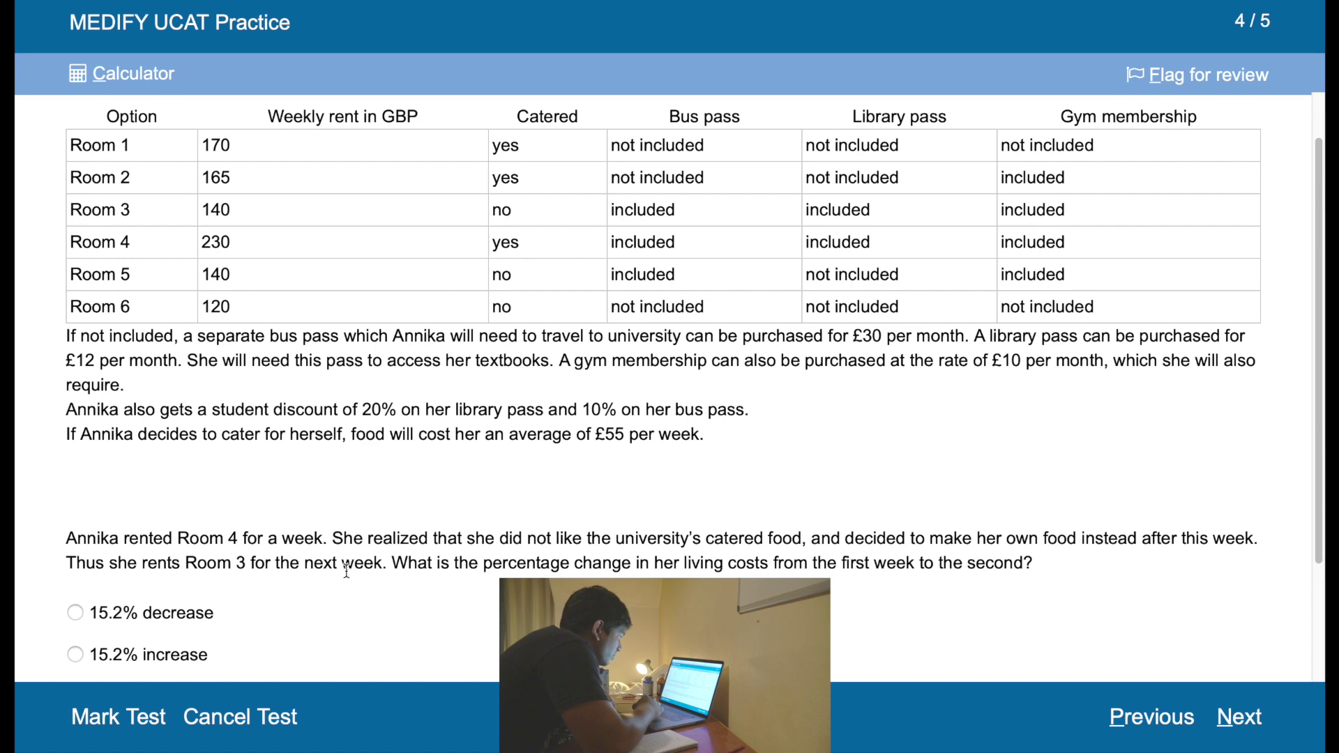
pyautogui.scroll(-1, 401, 604)
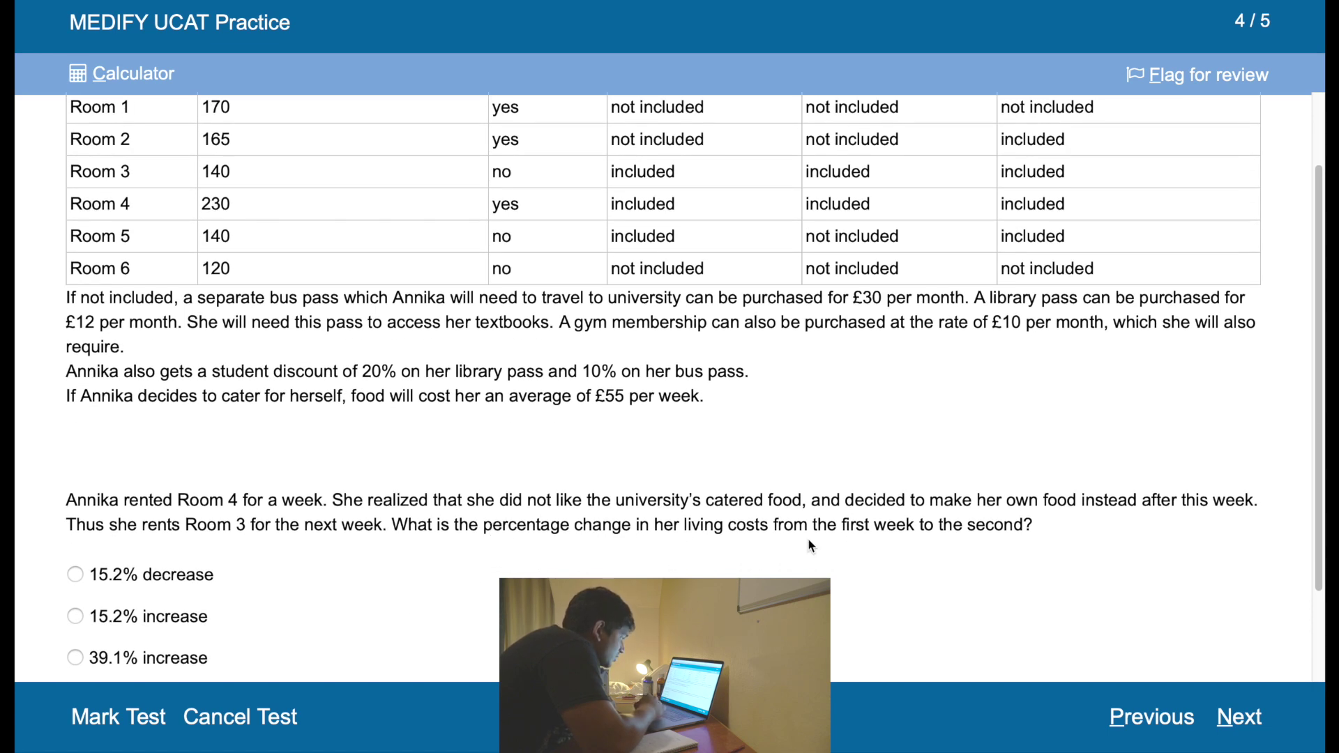
pyautogui.scroll(2, 807, 538)
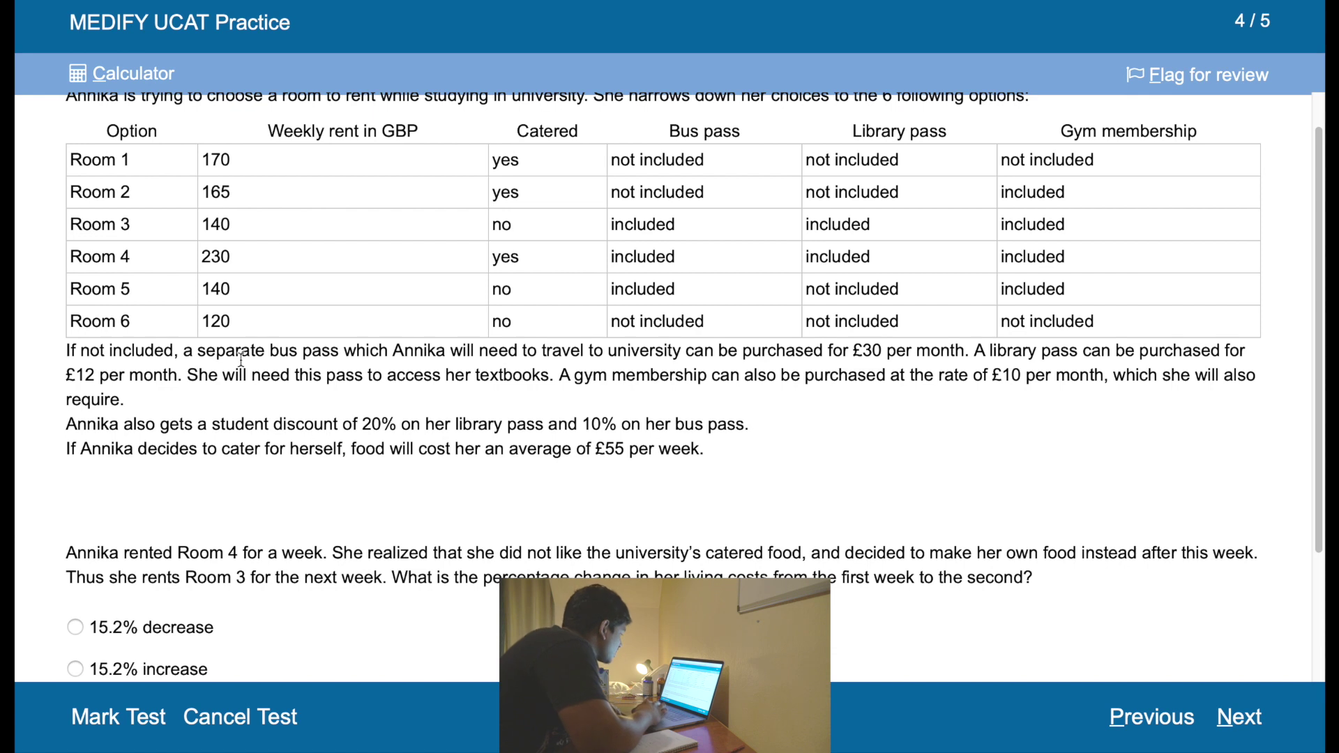
pyautogui.click(139, 74)
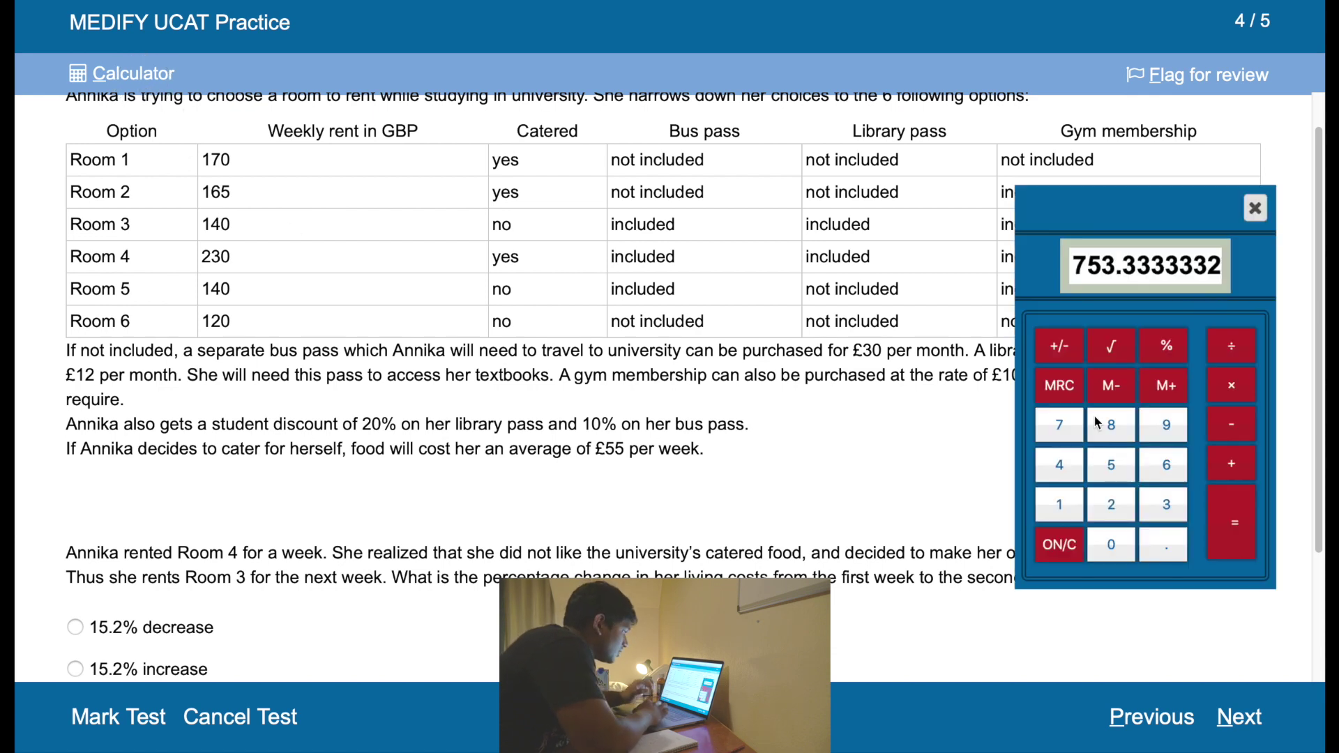
pyautogui.click(1053, 539)
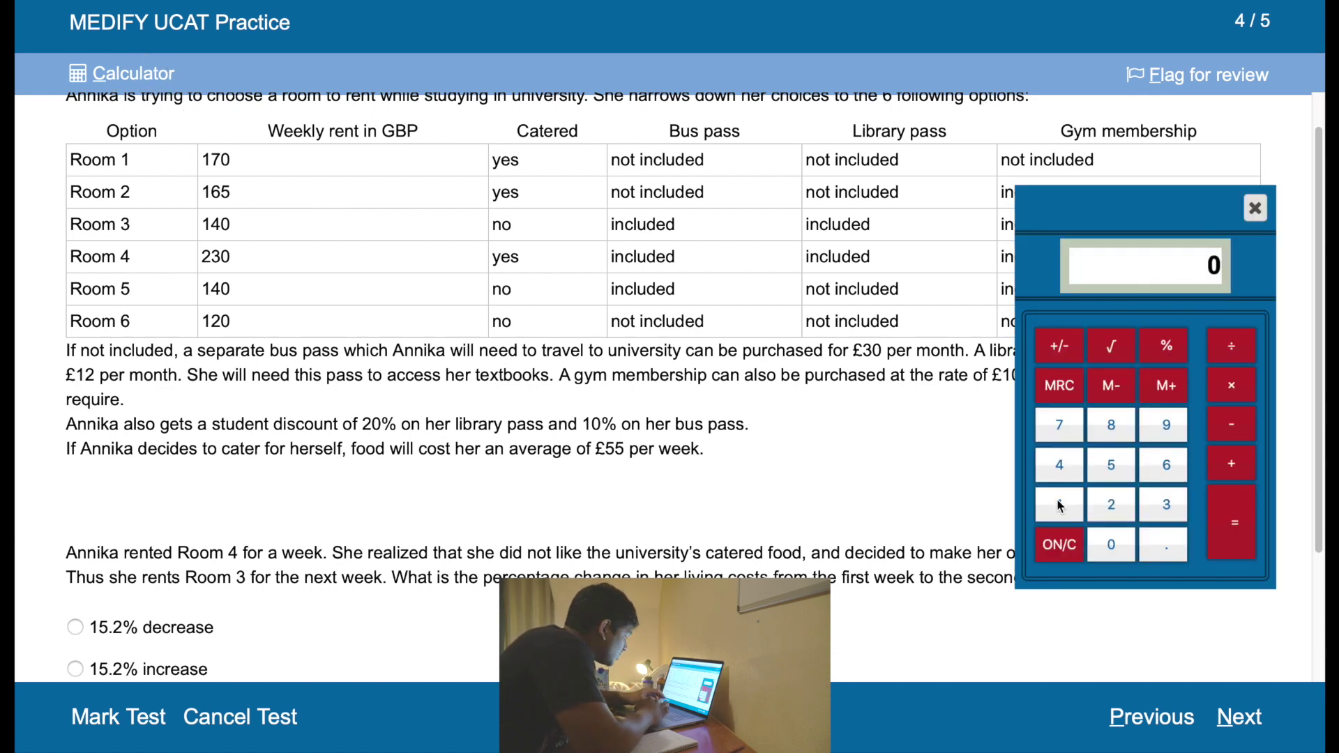
pyautogui.write('35')
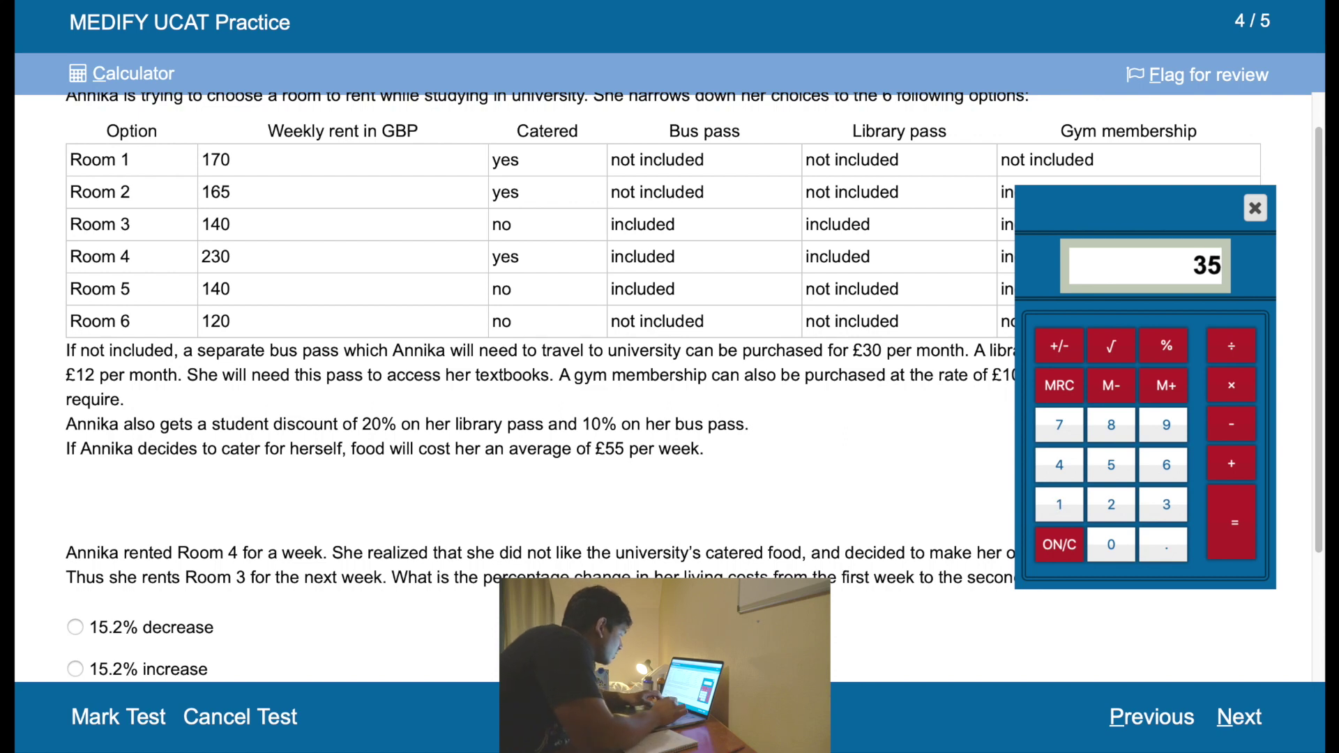
pyautogui.write('/230')
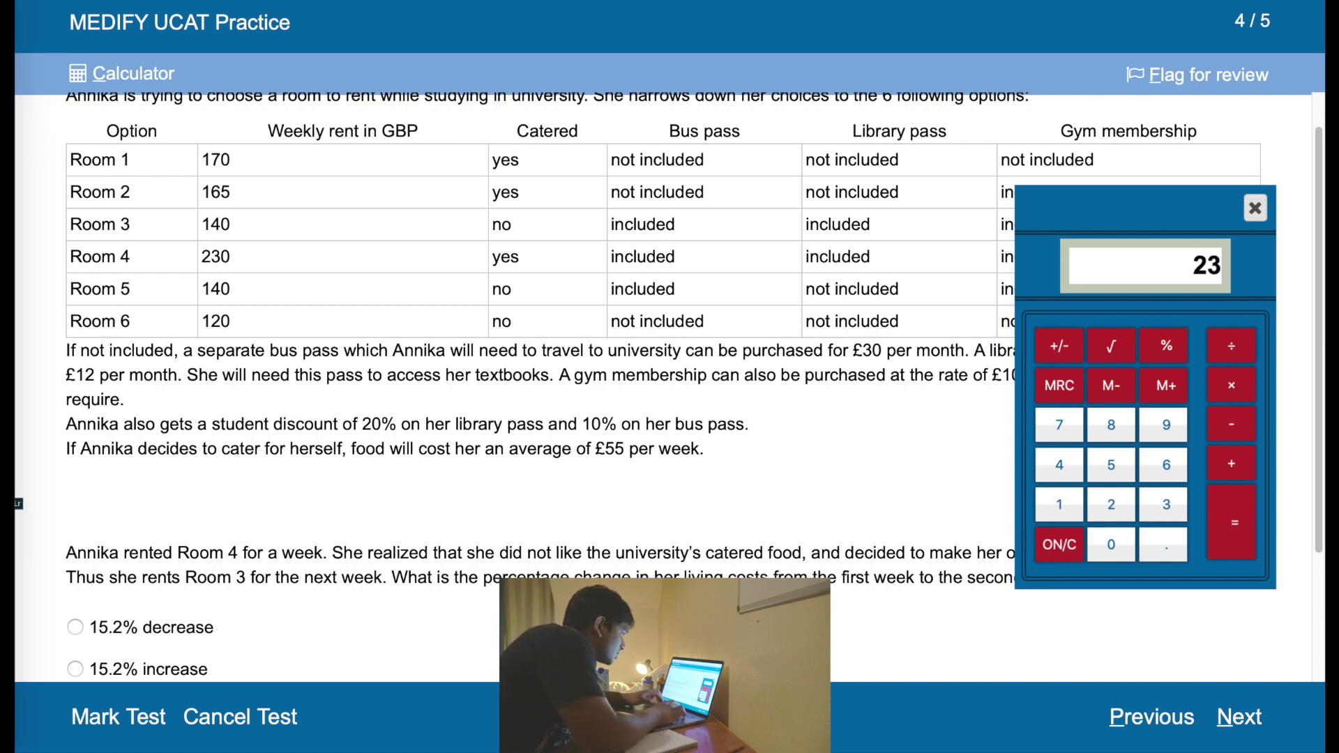
pyautogui.press('Return')
# Step: Answer the living costs percentage change question with "15.2% decrease" and go to question 5
pyautogui.scroll(-5, 625, 441)
pyautogui.click(75, 447)
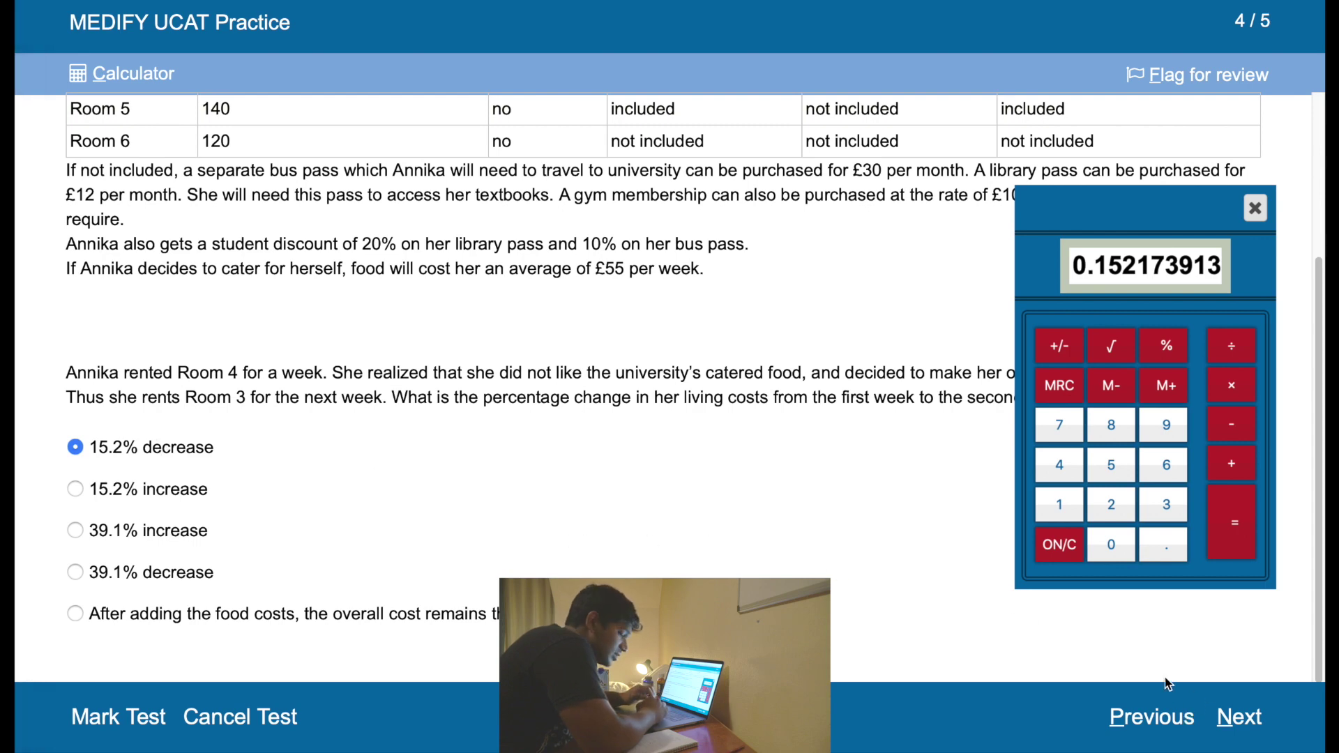
pyautogui.scroll(1, 971, 592)
pyautogui.scroll(3, 969, 589)
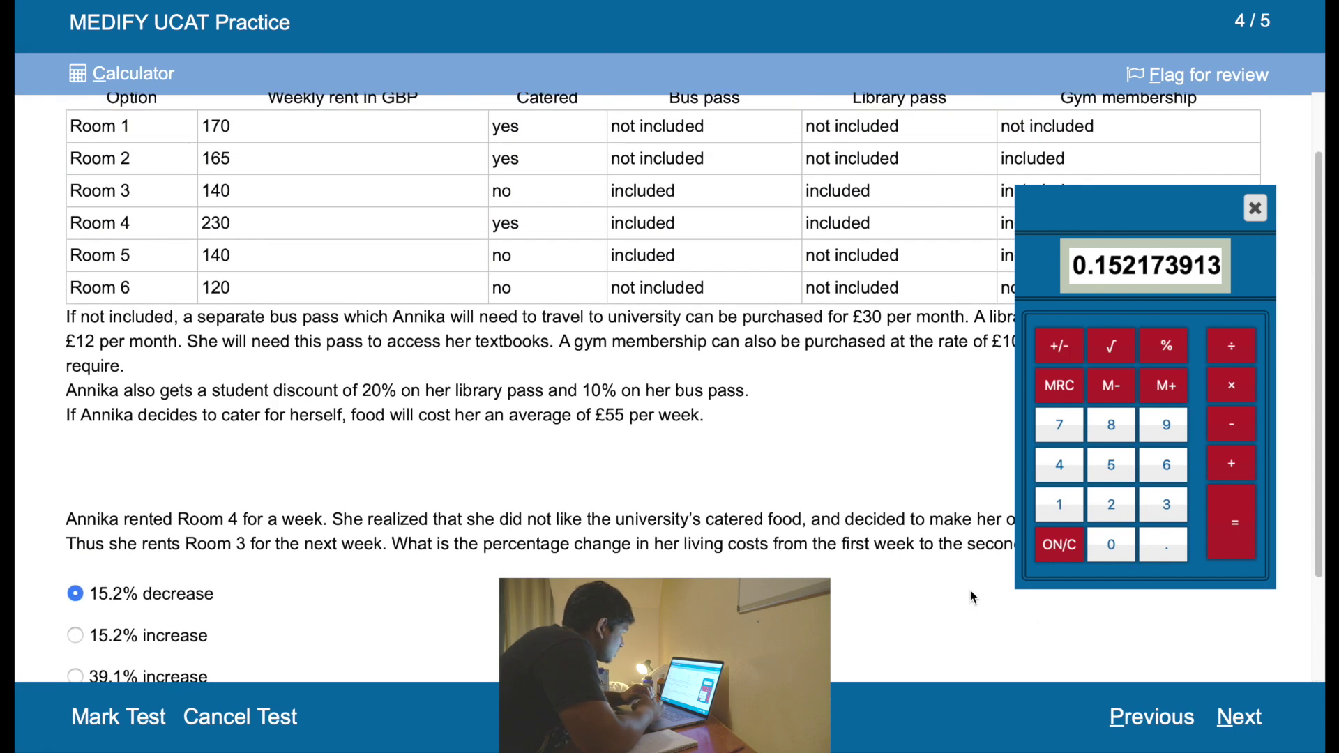
pyautogui.click(1248, 718)
# Step: Read the Room 1 bus trips question against the bus pass terms and compute 2700 ÷ 55 on the cleared calculator
pyautogui.scroll(-5, 734, 471)
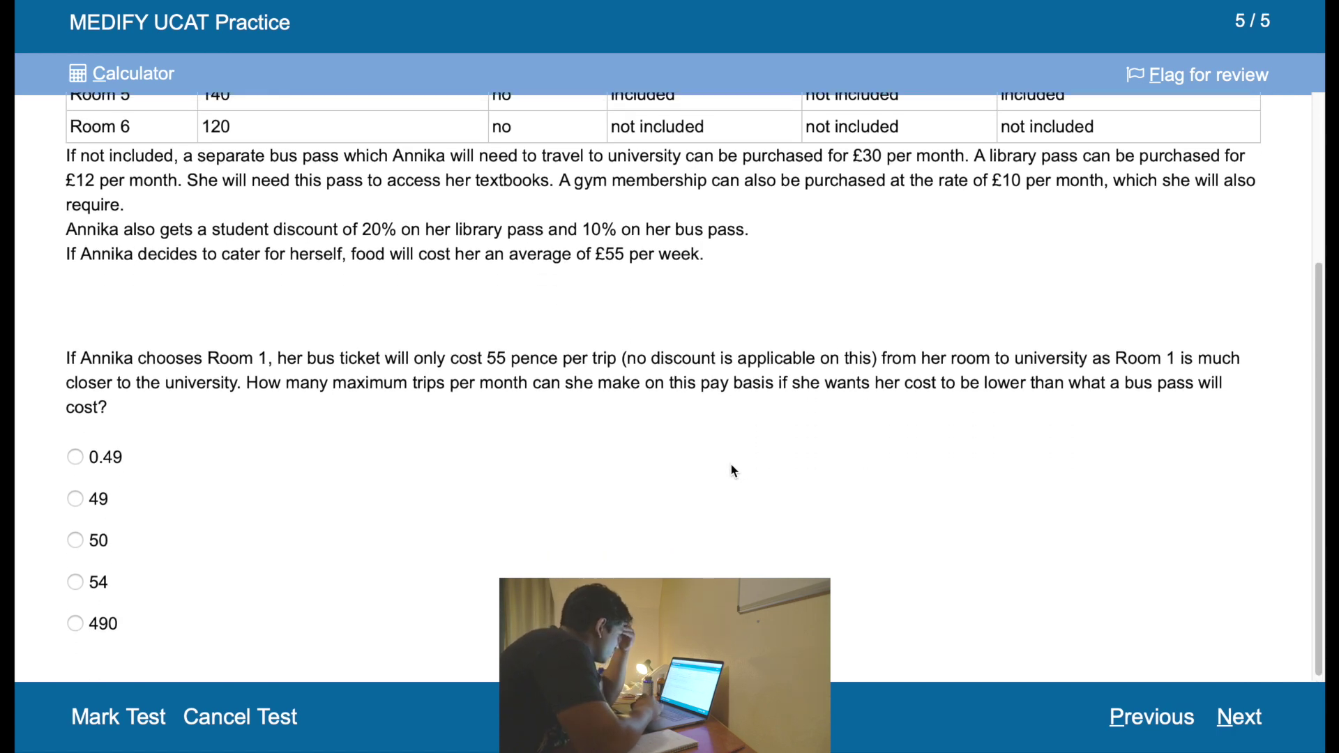
pyautogui.scroll(6, 732, 469)
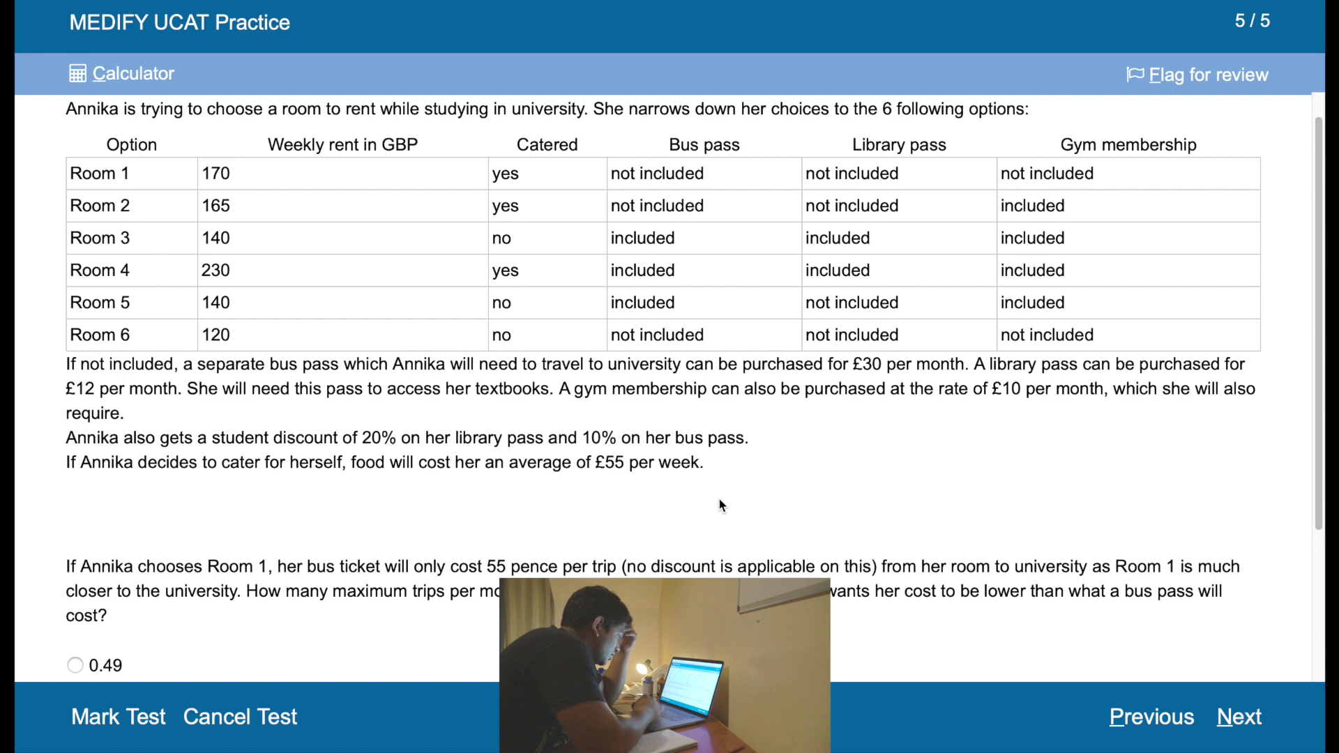
pyautogui.scroll(-1, 722, 506)
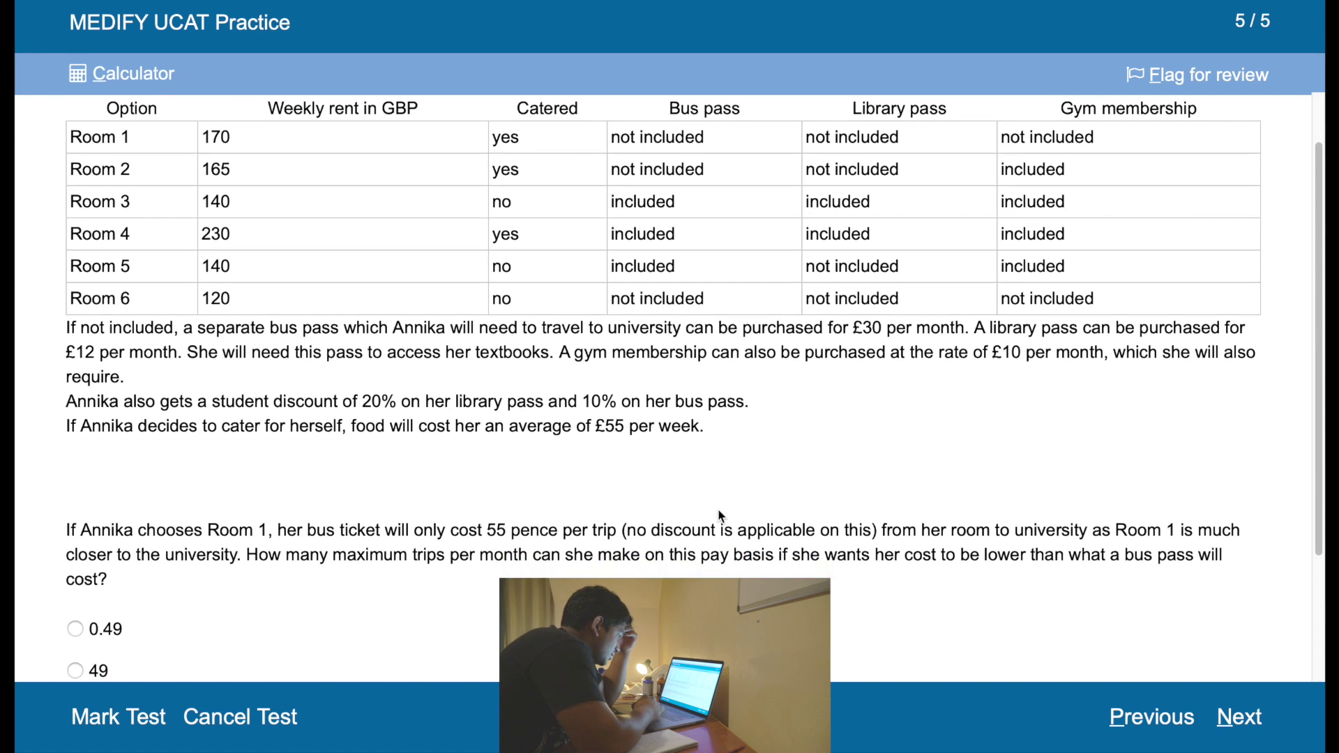
pyautogui.scroll(1, 720, 516)
pyautogui.scroll(-1, 720, 516)
pyautogui.scroll(1, 721, 516)
pyautogui.scroll(1, 720, 516)
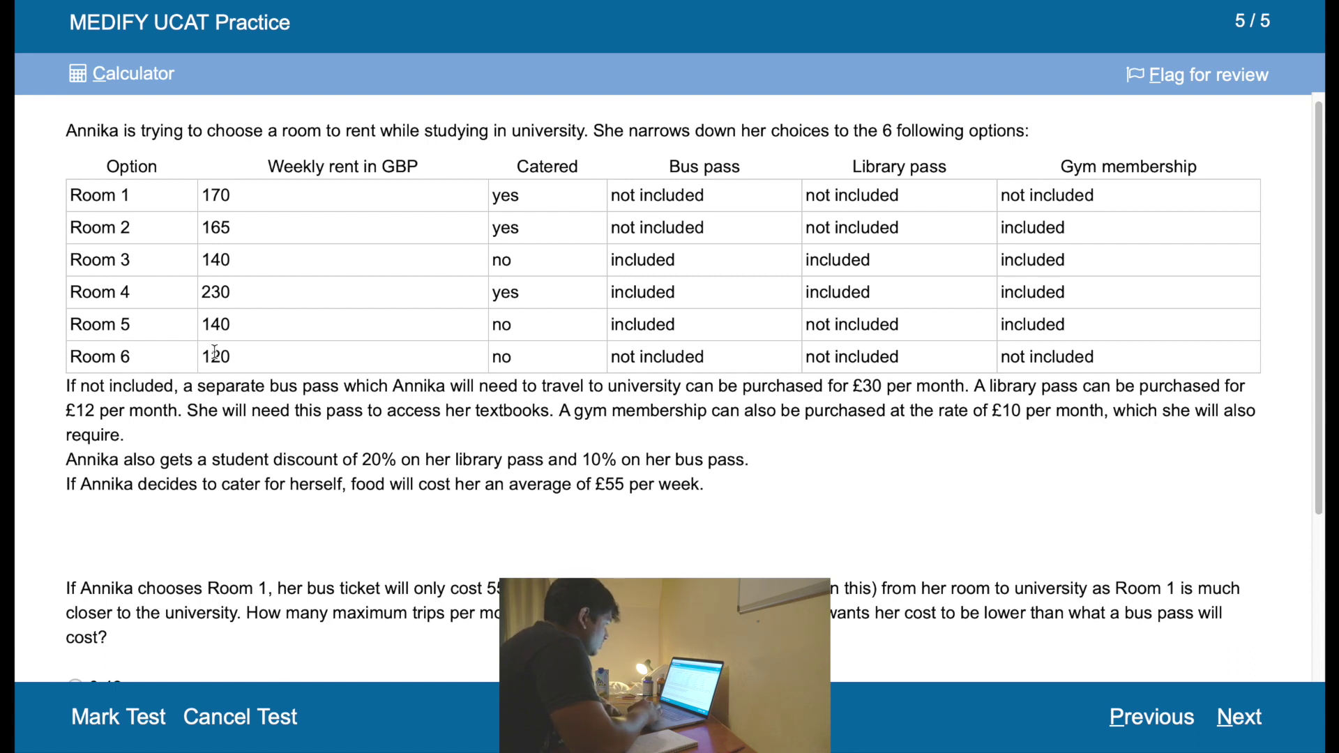
pyautogui.click(134, 77)
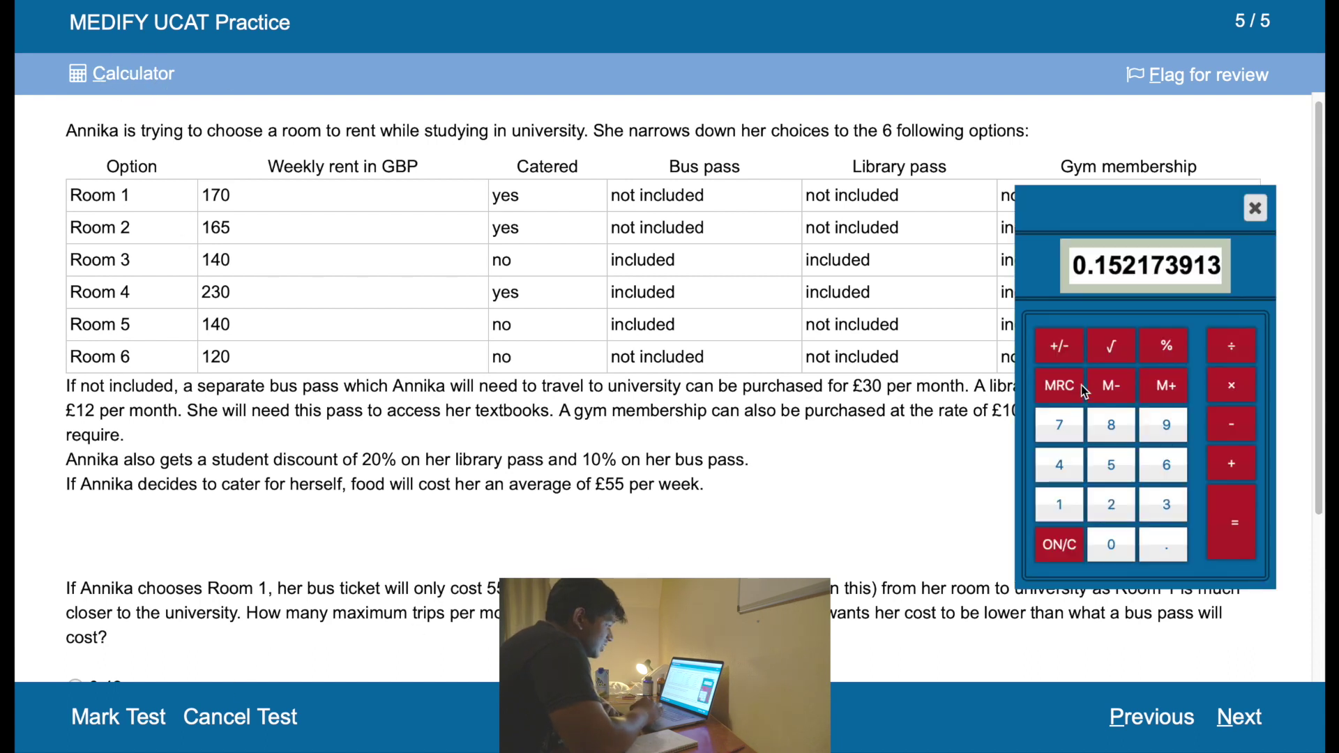
pyautogui.click(1060, 545)
pyautogui.write('2')
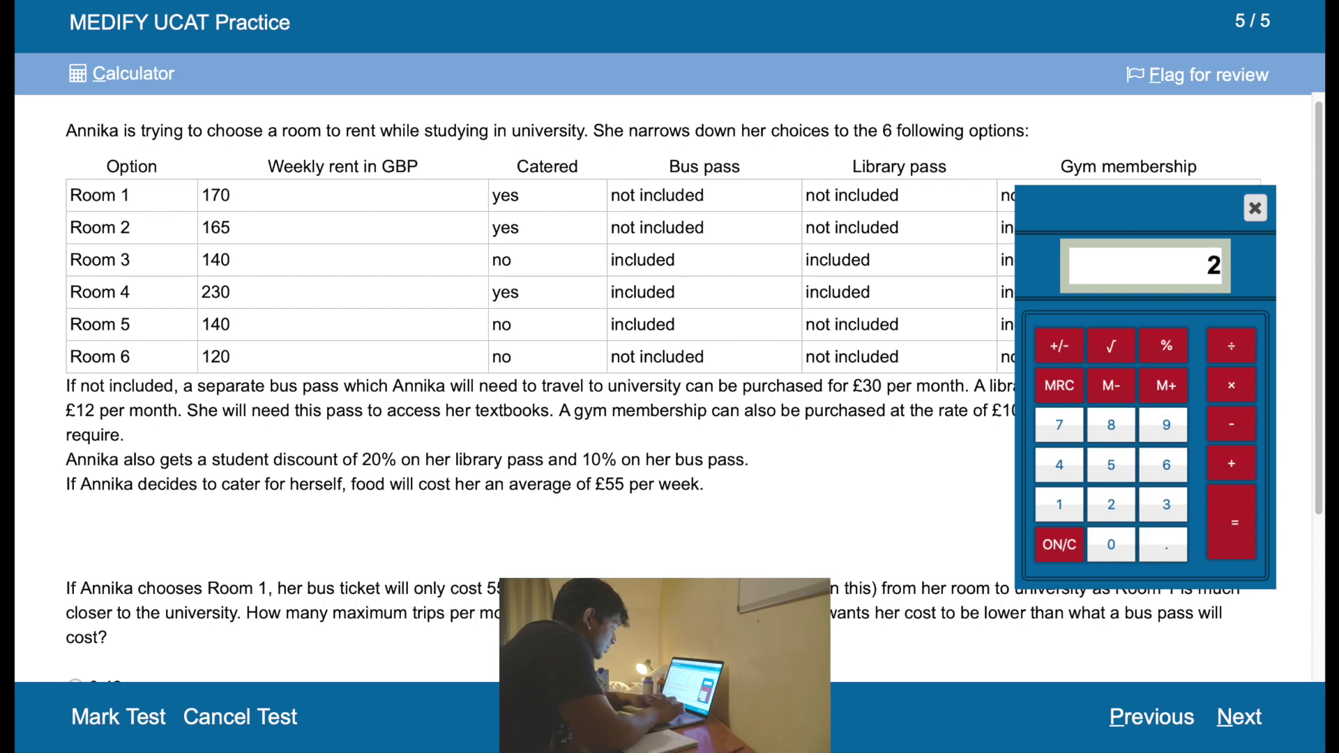
pyautogui.write('700/55')
pyautogui.press('Return')
# Step: Answer the maximum bus trips question with 49 and submit the completed practice set for marking
pyautogui.scroll(-3, 997, 499)
pyautogui.click(94, 488)
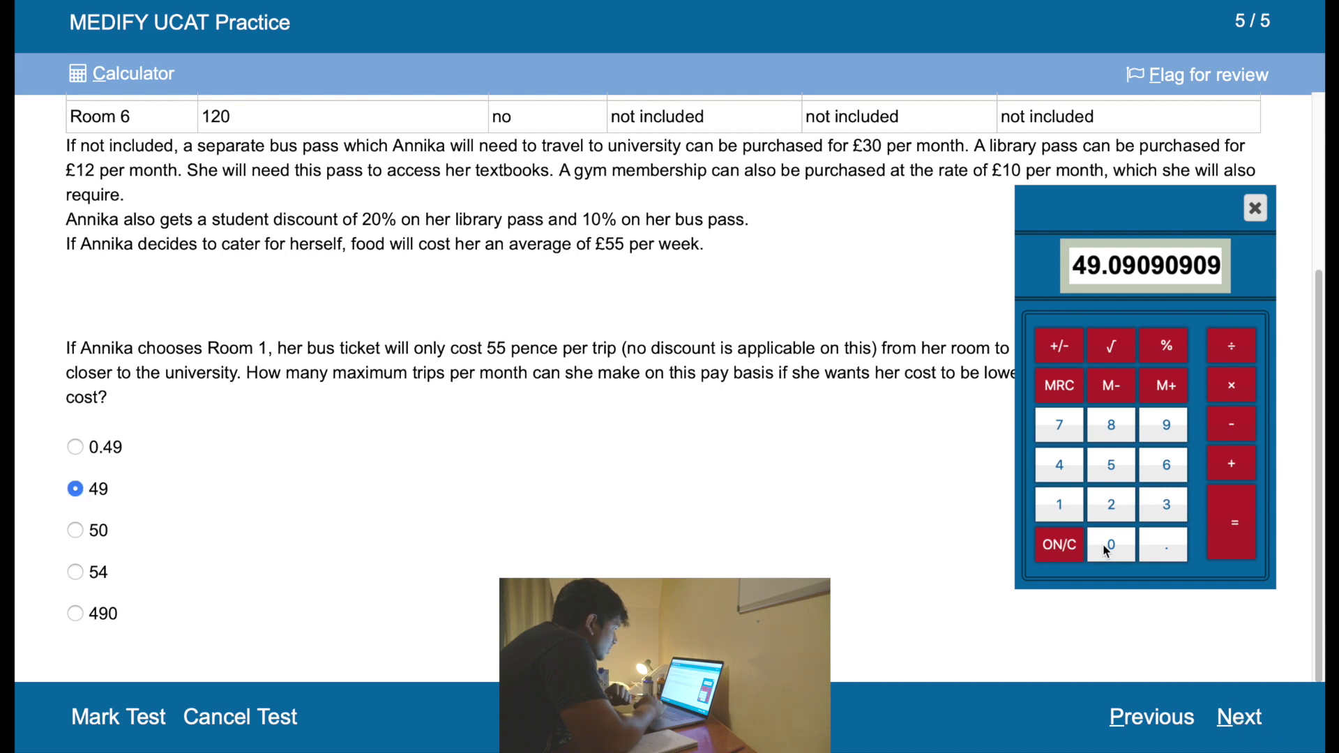
pyautogui.click(1251, 719)
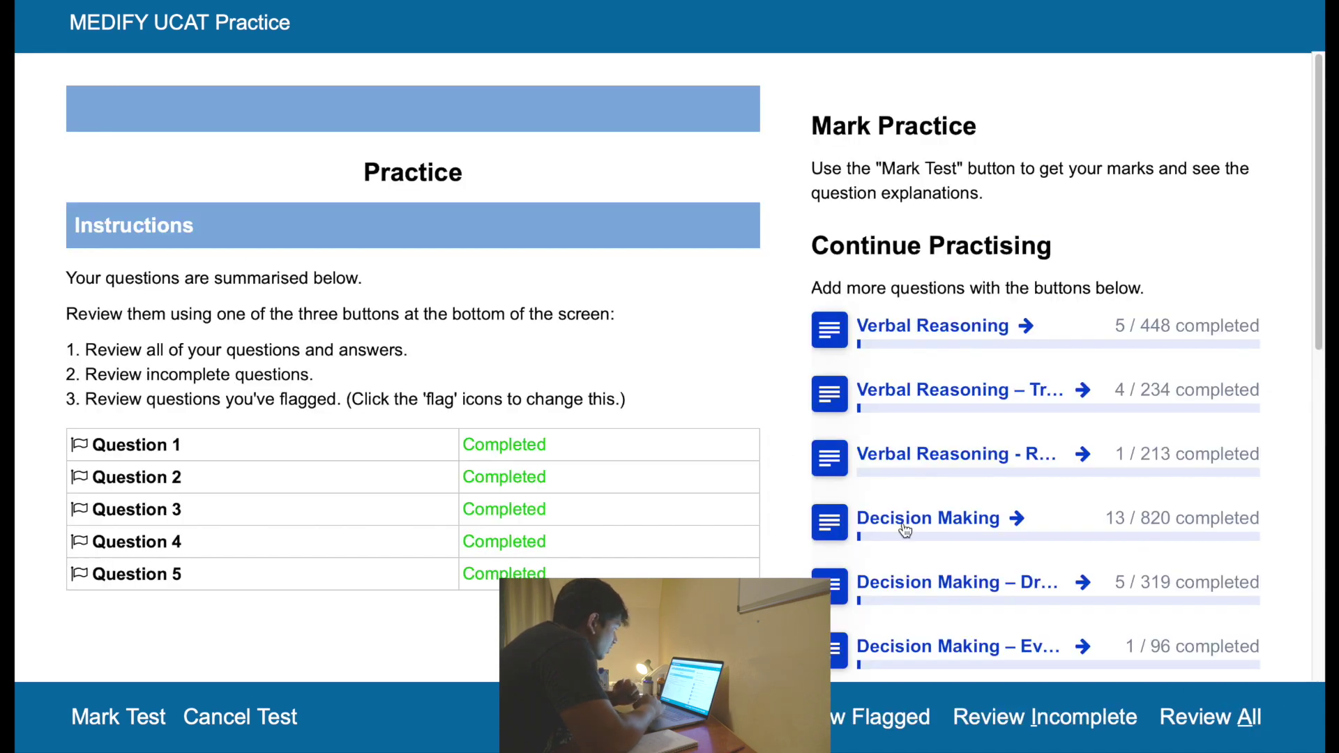
pyautogui.click(132, 720)
pyautogui.click(733, 424)
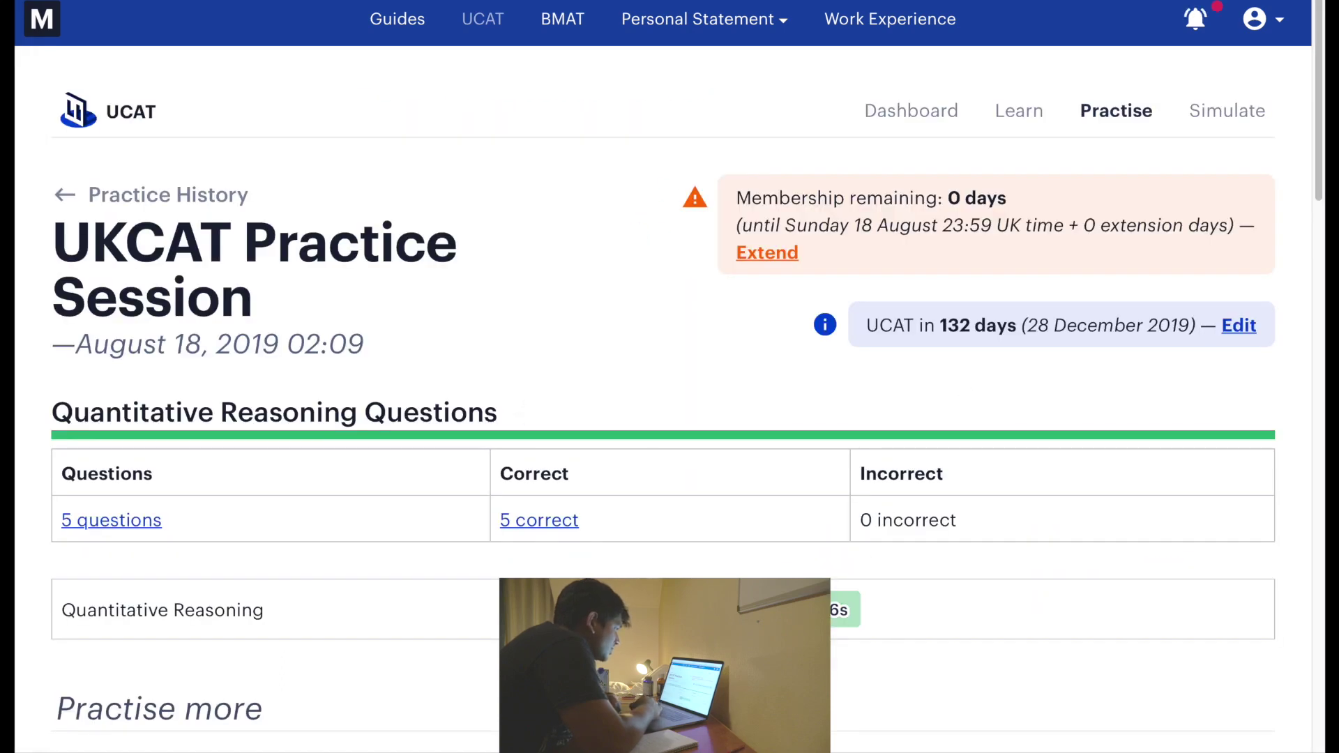
# Step: Start another Quantitative Reasoning practice set from the study topics below the marked session's results
pyautogui.scroll(-3, 675, 537)
pyautogui.scroll(-6, 675, 533)
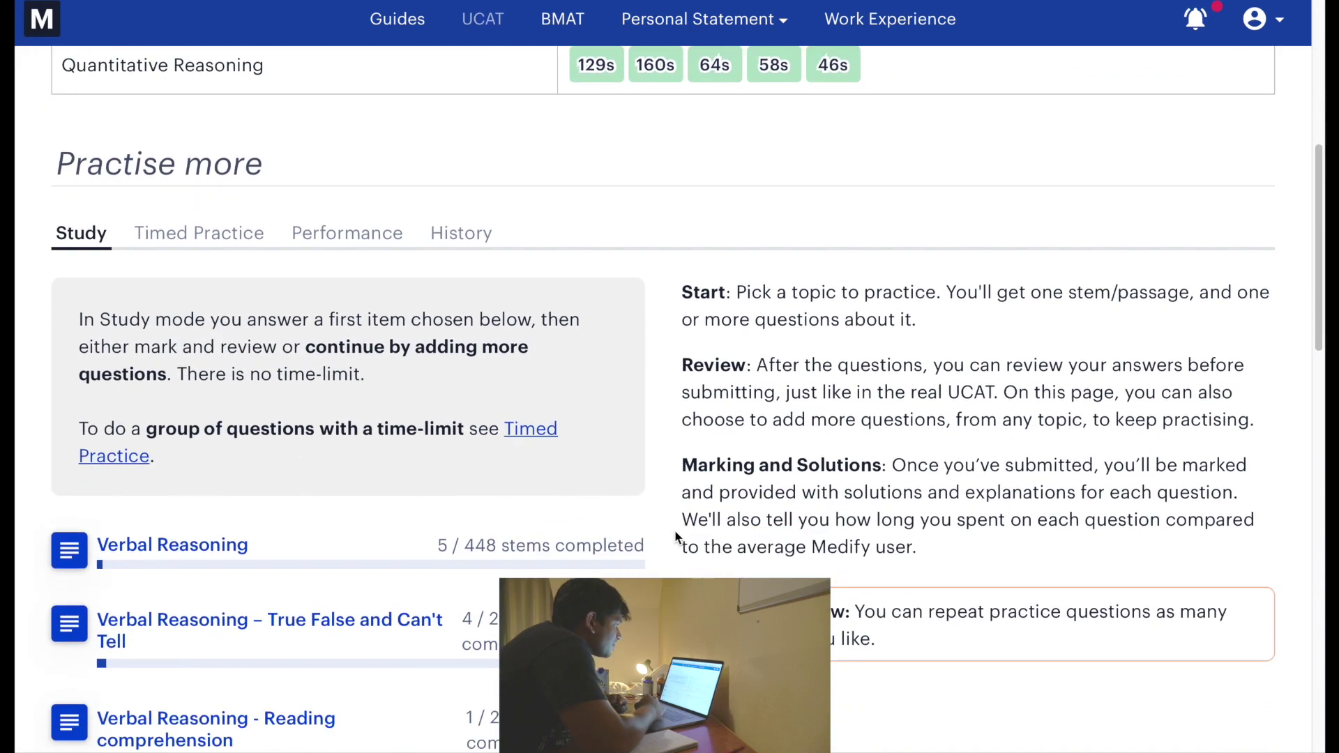
pyautogui.scroll(-5, 675, 530)
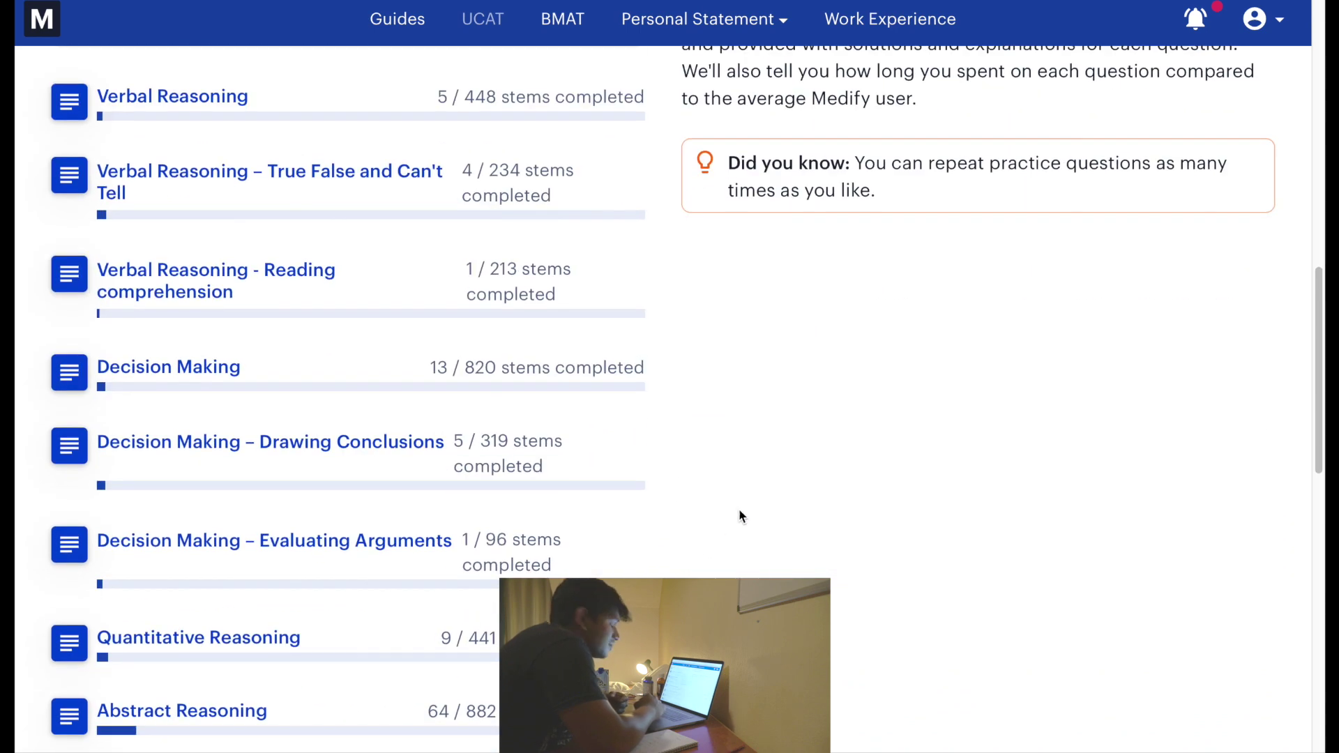
pyautogui.scroll(-4, 741, 516)
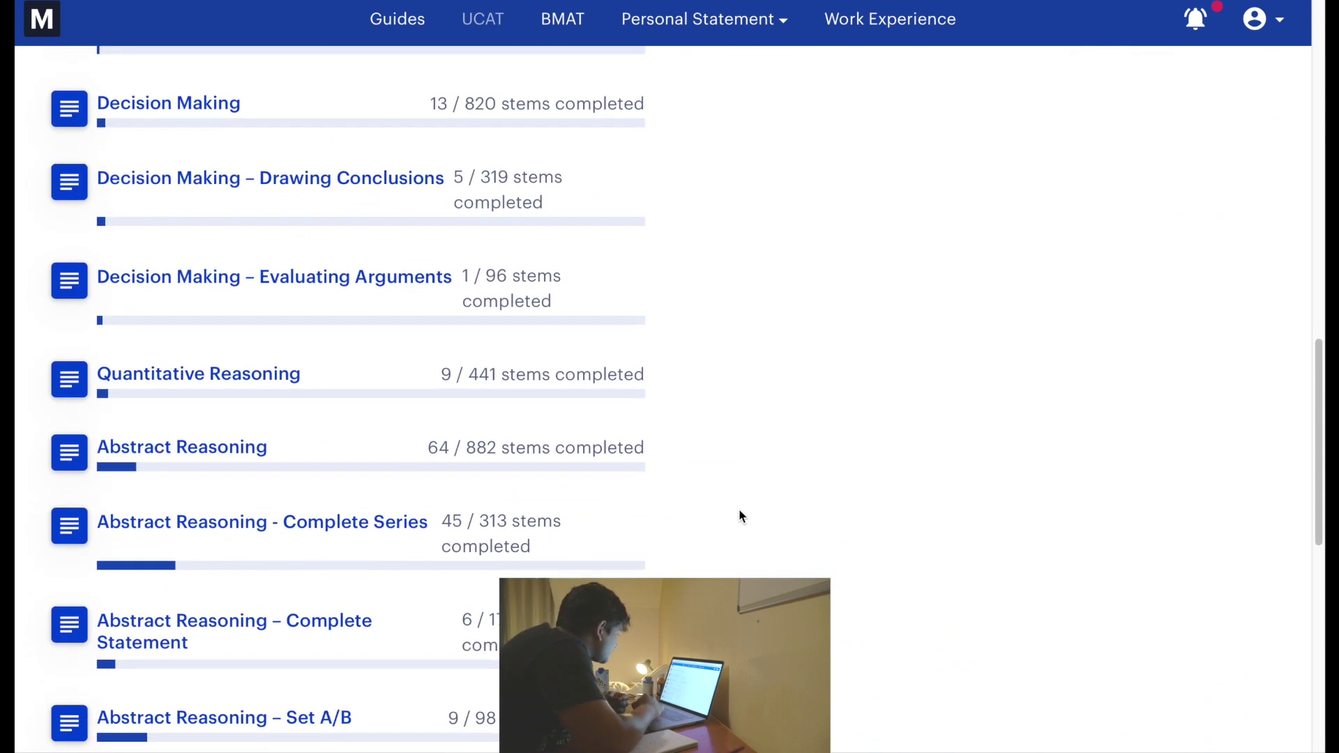
pyautogui.scroll(-6, 465, 376)
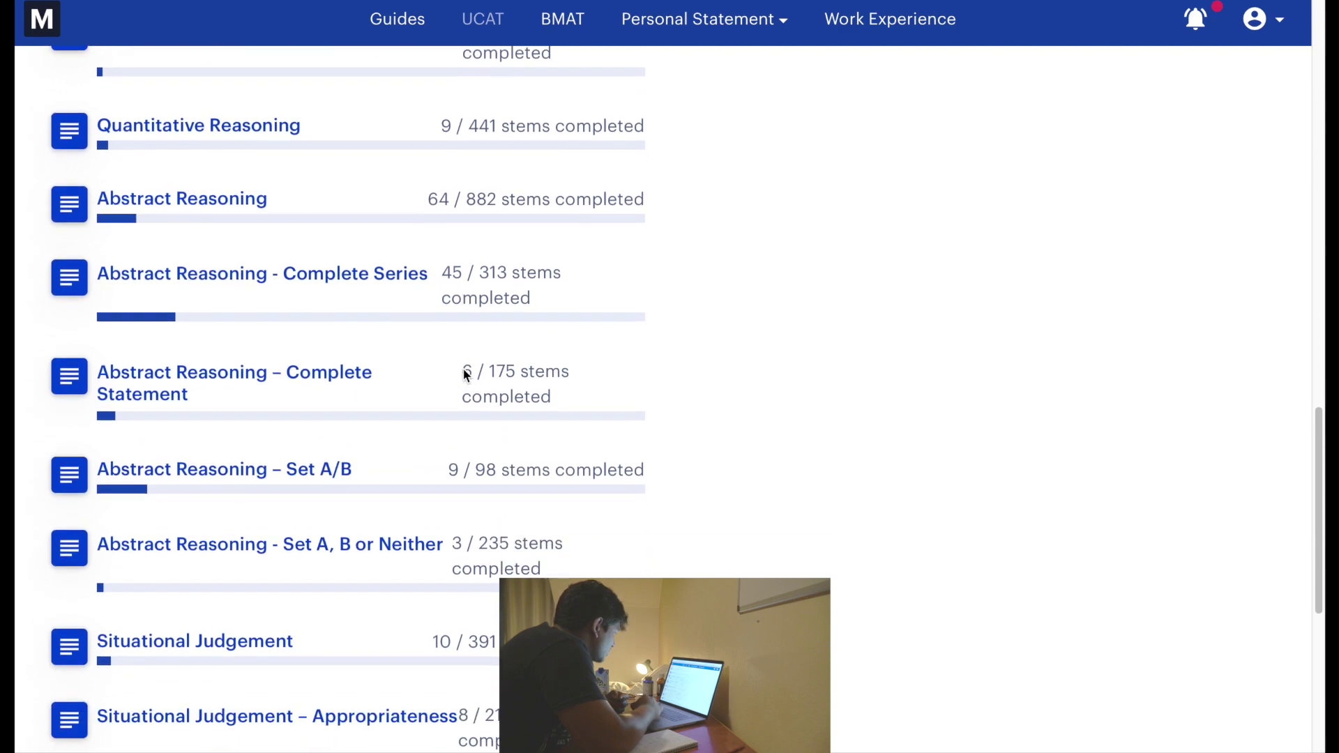
pyautogui.scroll(3, 209, 578)
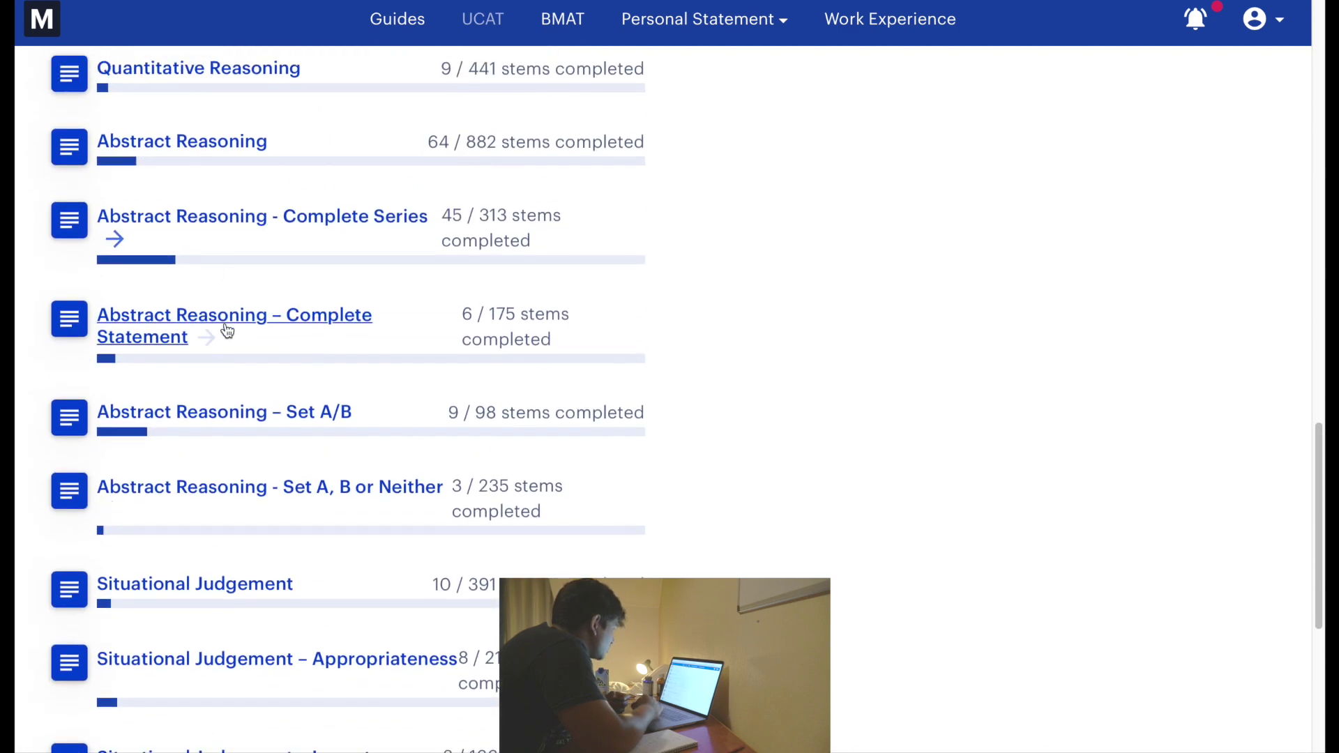
pyautogui.scroll(2, 237, 209)
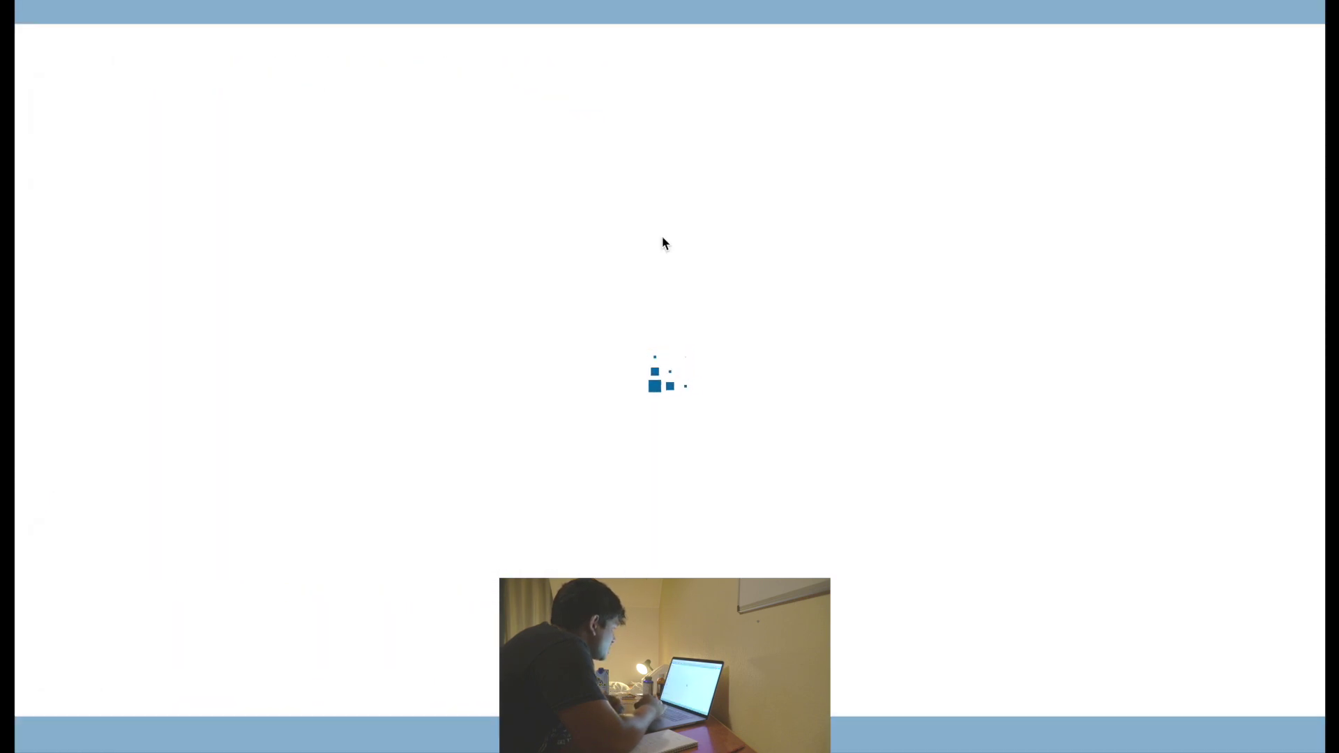
# Step: Read the fruit sales pie chart question and compute the bananas' share as 32.4 ÷ 360, with the calculator placed beside the chart
pyautogui.scroll(-2, 662, 238)
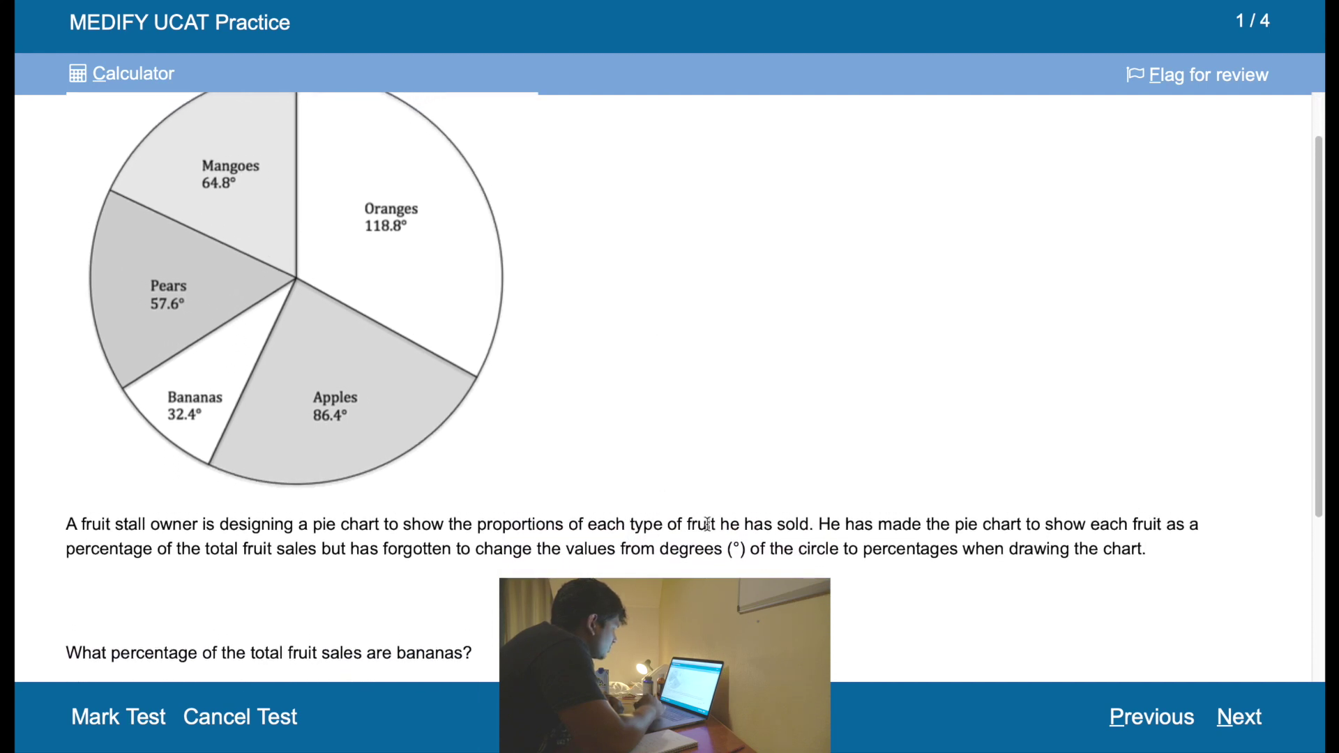
pyautogui.scroll(-3, 825, 567)
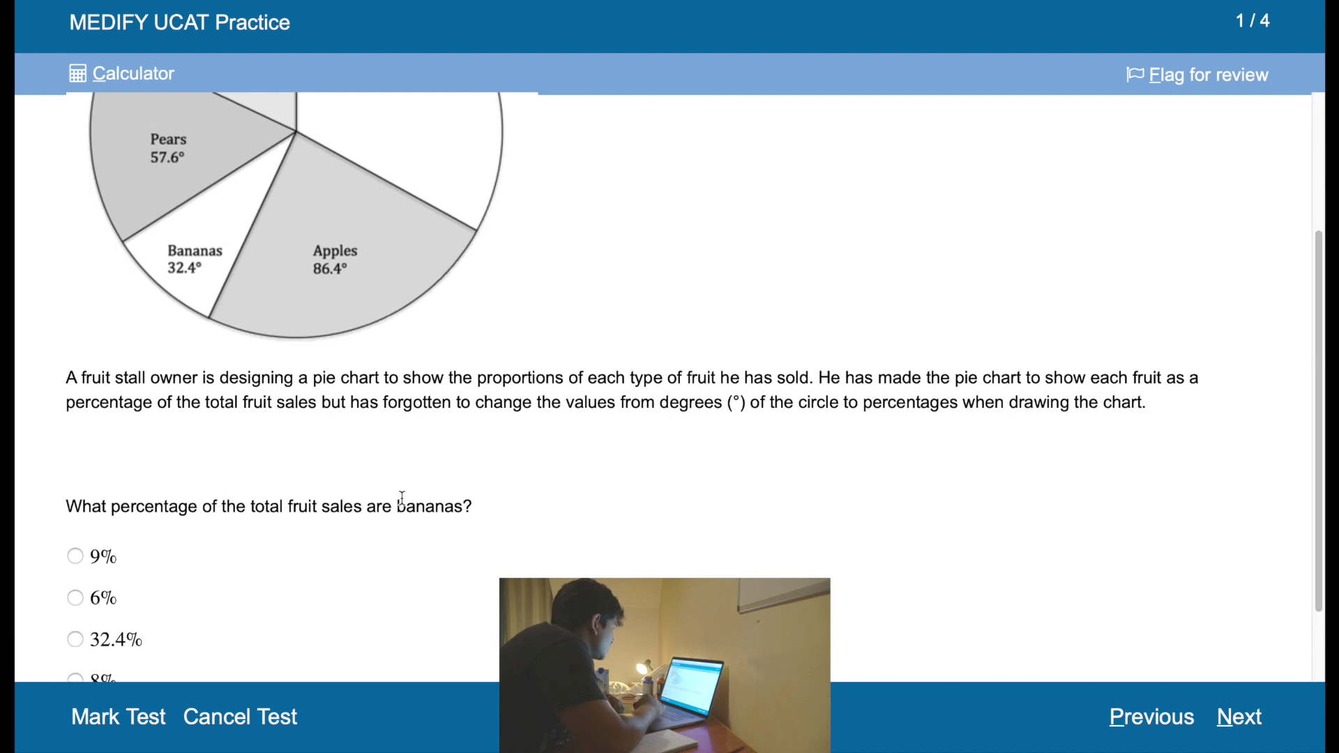
pyautogui.scroll(2, 237, 405)
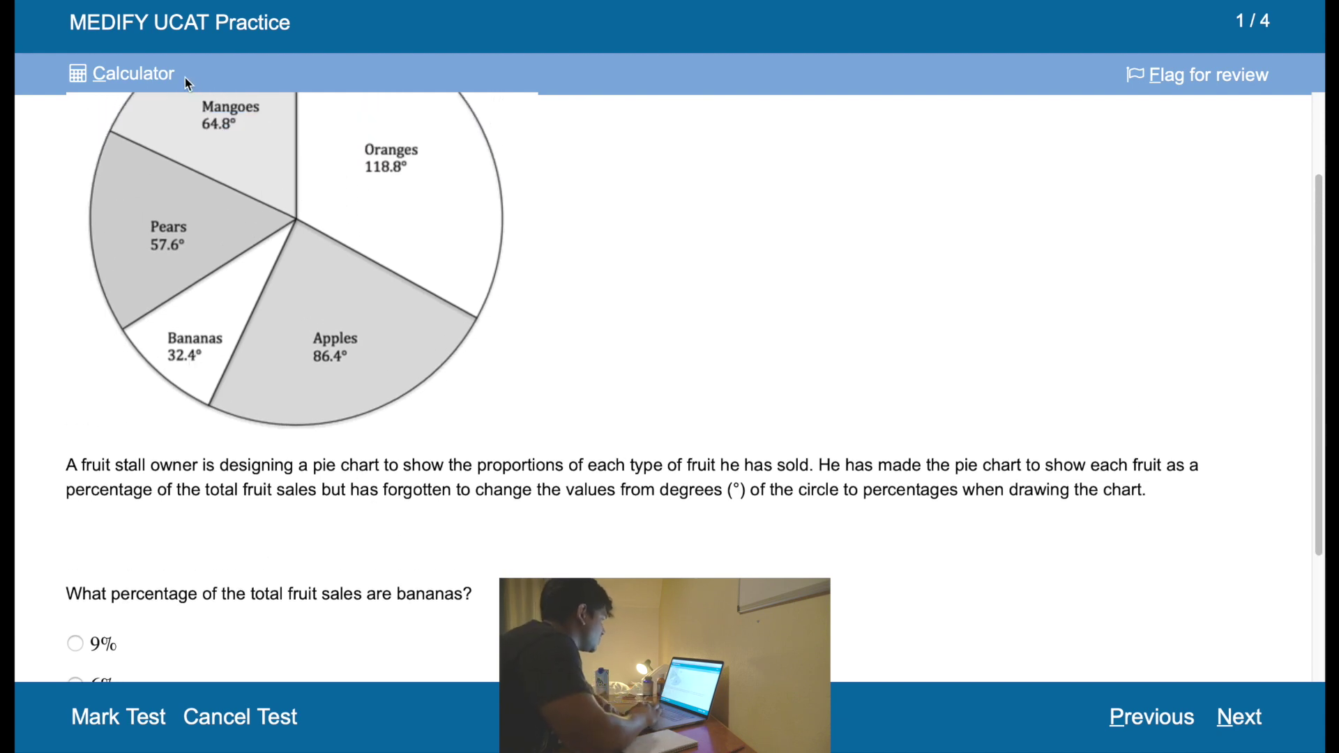
pyautogui.click(136, 75)
pyautogui.moveTo(133, 448); pyautogui.dragTo(791, 387)
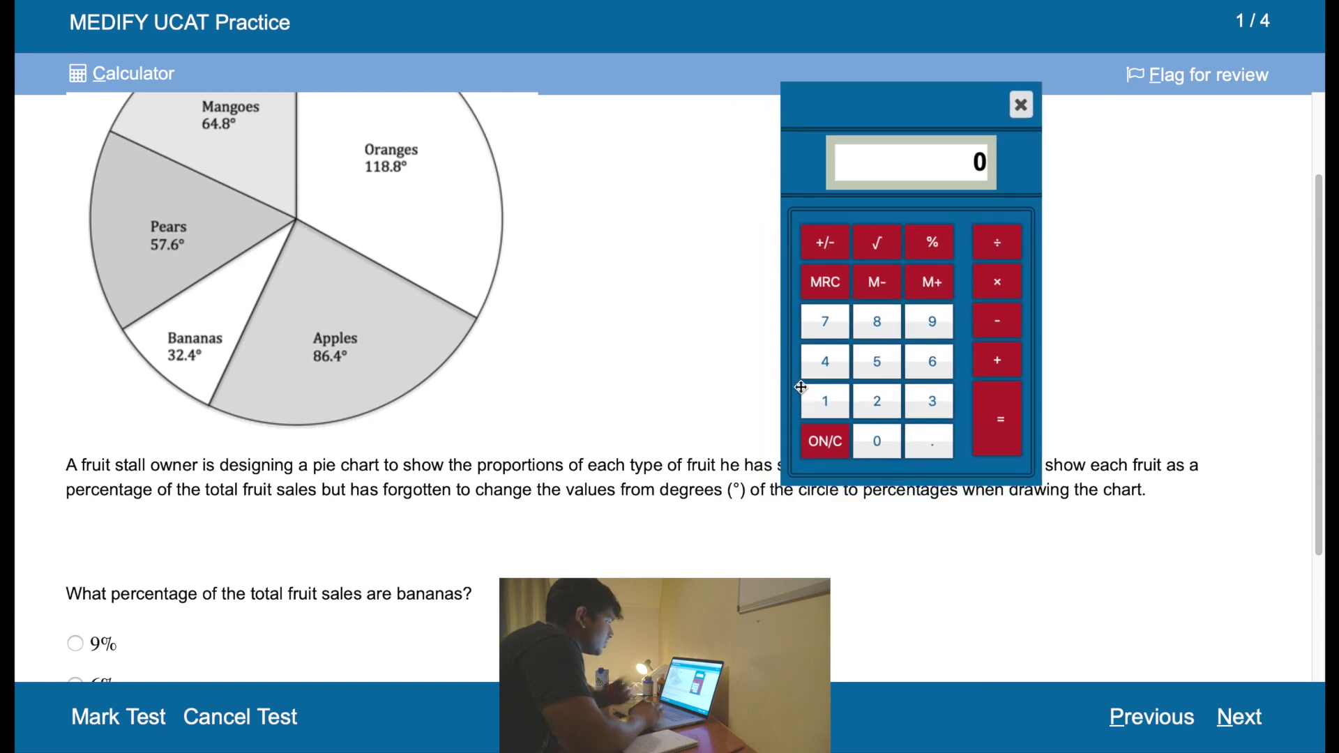
pyautogui.write('32.4/360=')
# Step: Answer the bananas percentage question with 9% and go to question 2
pyautogui.scroll(-3, 112, 568)
pyautogui.click(76, 452)
pyautogui.click(1256, 730)
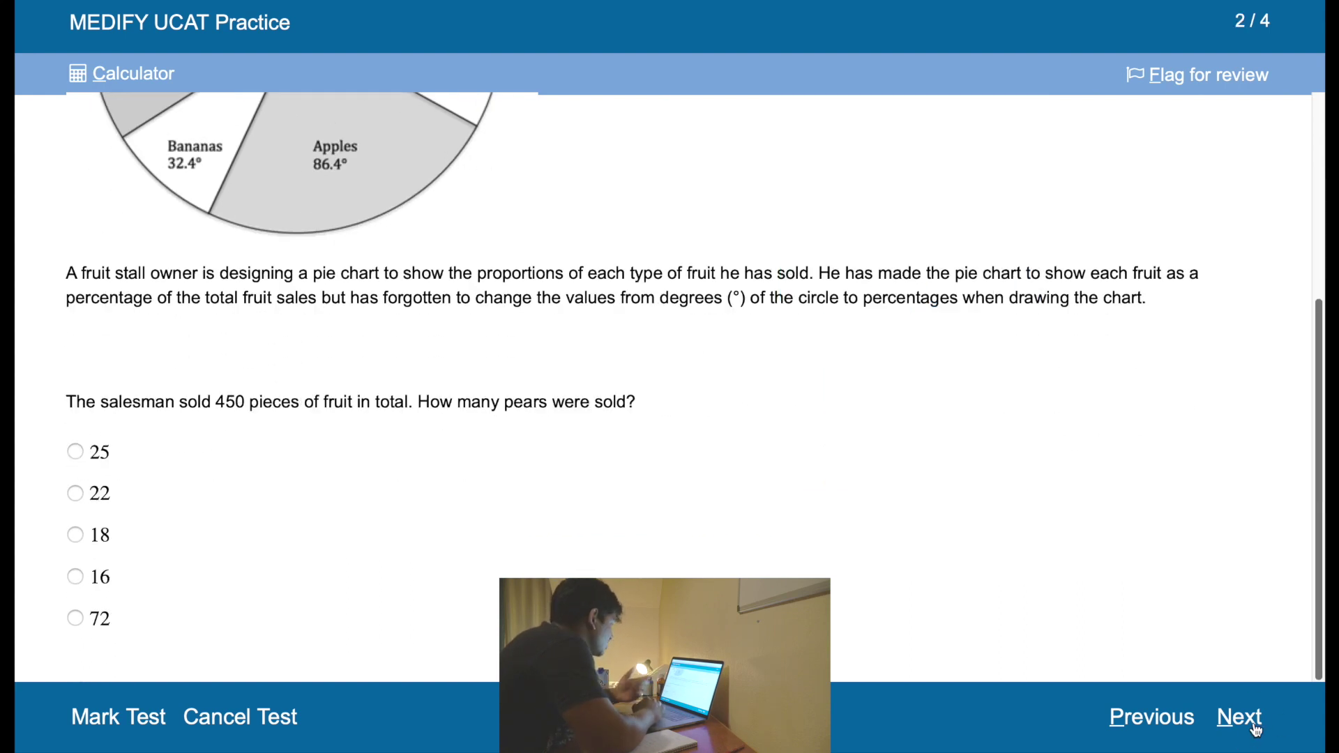
# Step: Place the calculator beside the fruit sales chart and compute 450 ÷ 360 for the pears question
pyautogui.scroll(2, 576, 409)
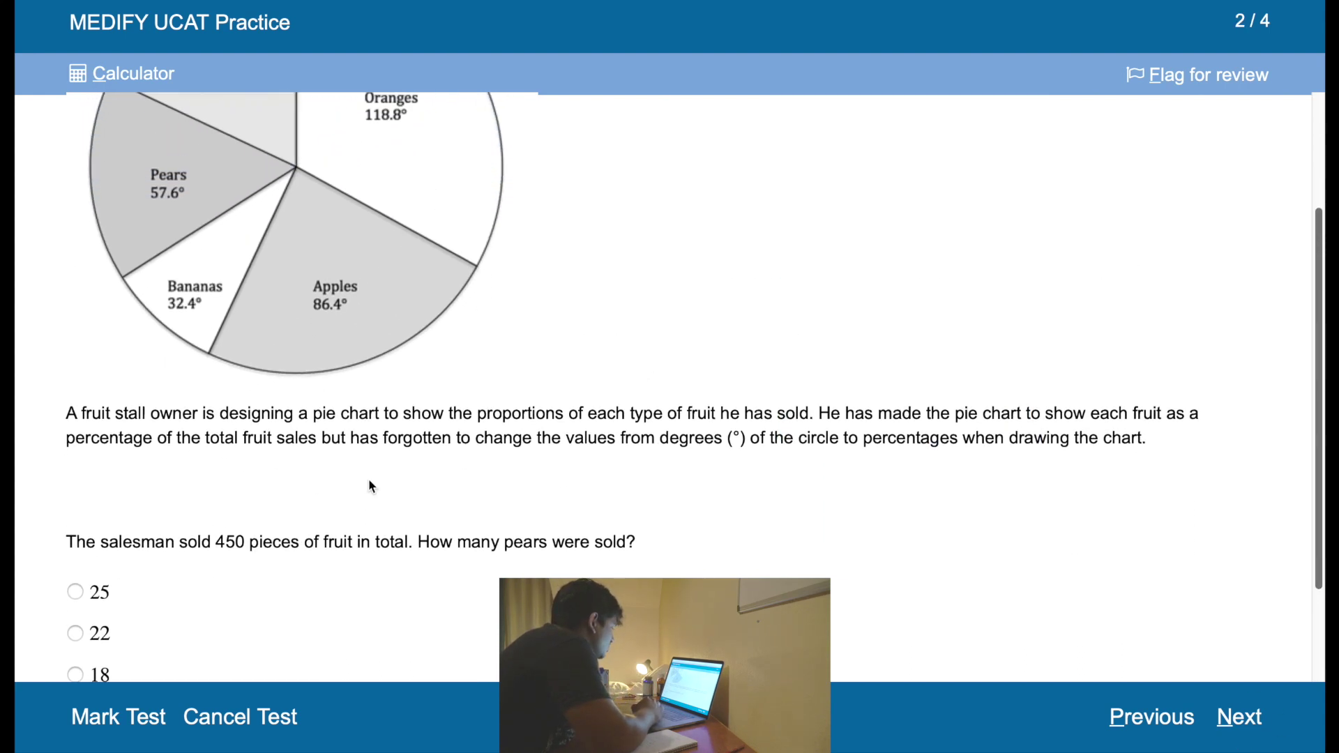
pyautogui.scroll(1, 299, 532)
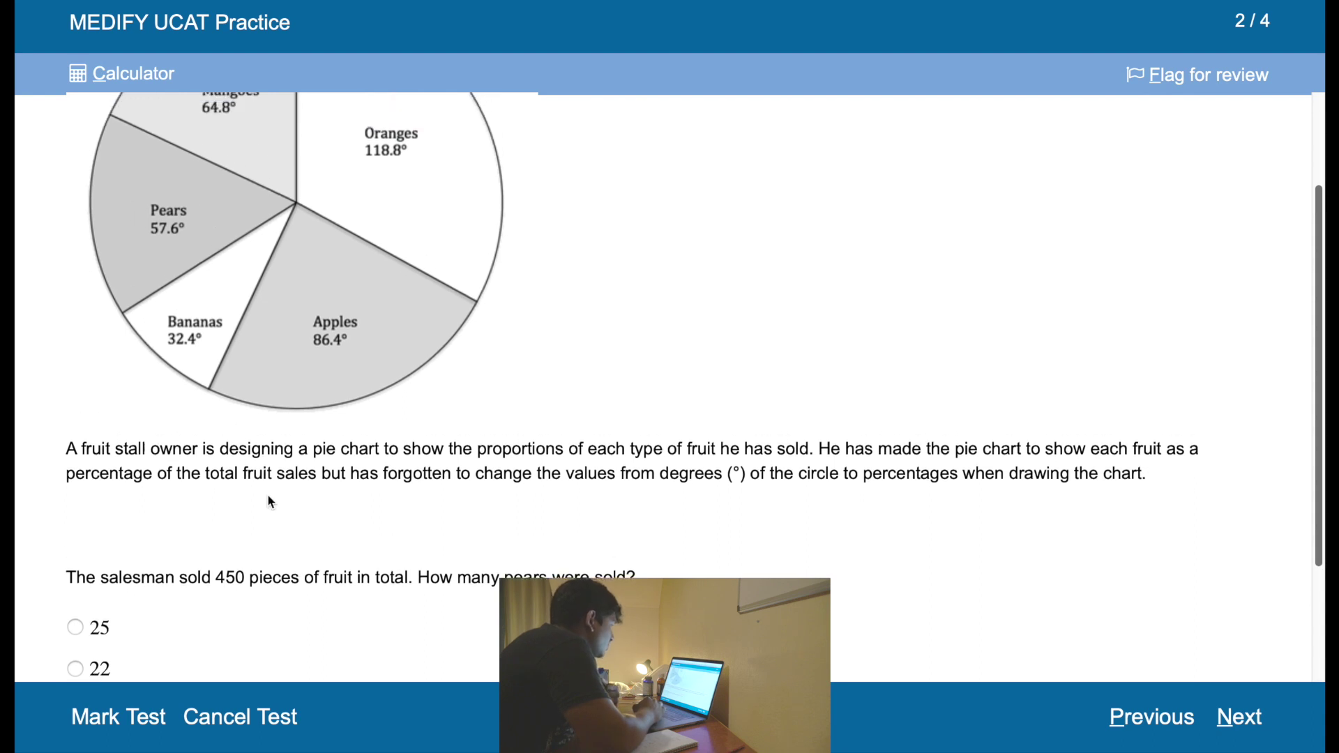
pyautogui.click(150, 74)
pyautogui.moveTo(245, 170); pyautogui.dragTo(1082, 200)
pyautogui.click(1005, 532)
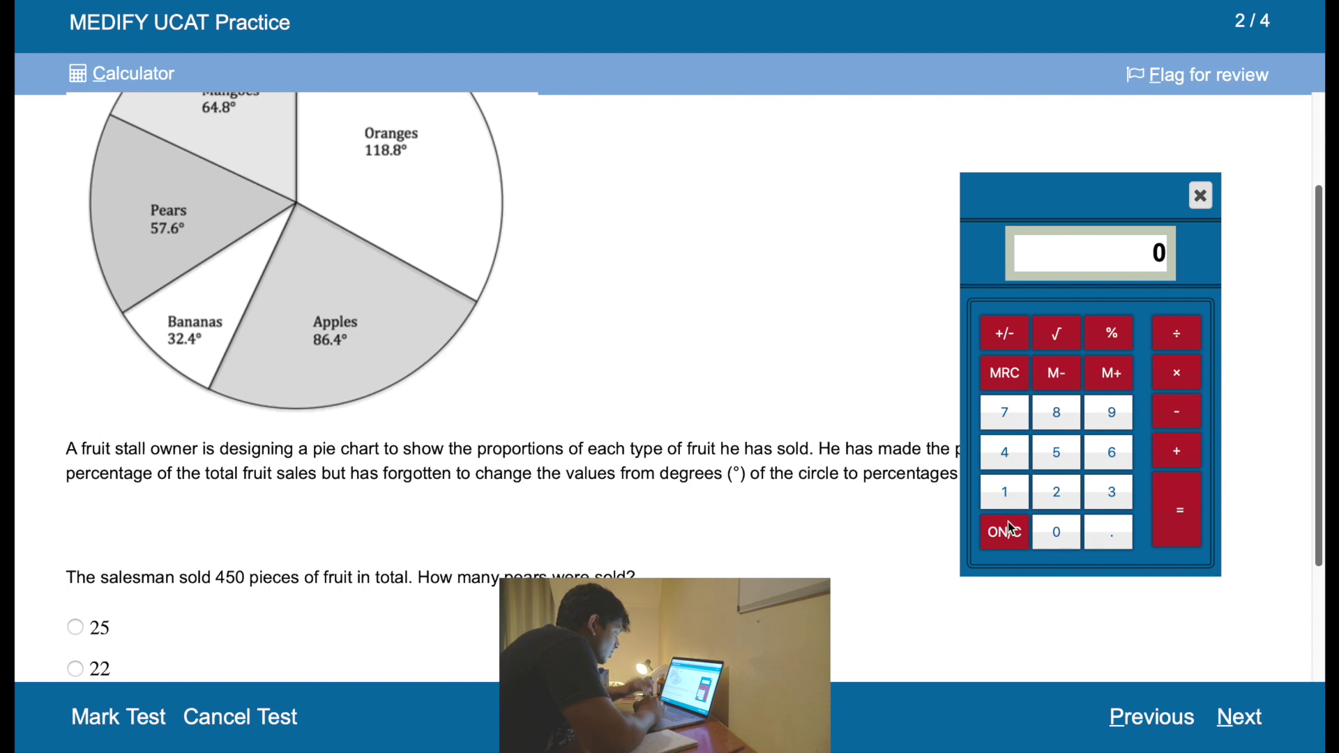
pyautogui.write('450/360')
pyautogui.press('Return')
# Step: Multiply the calculator result by the pears' angle of 57.6
pyautogui.scroll(1, 657, 397)
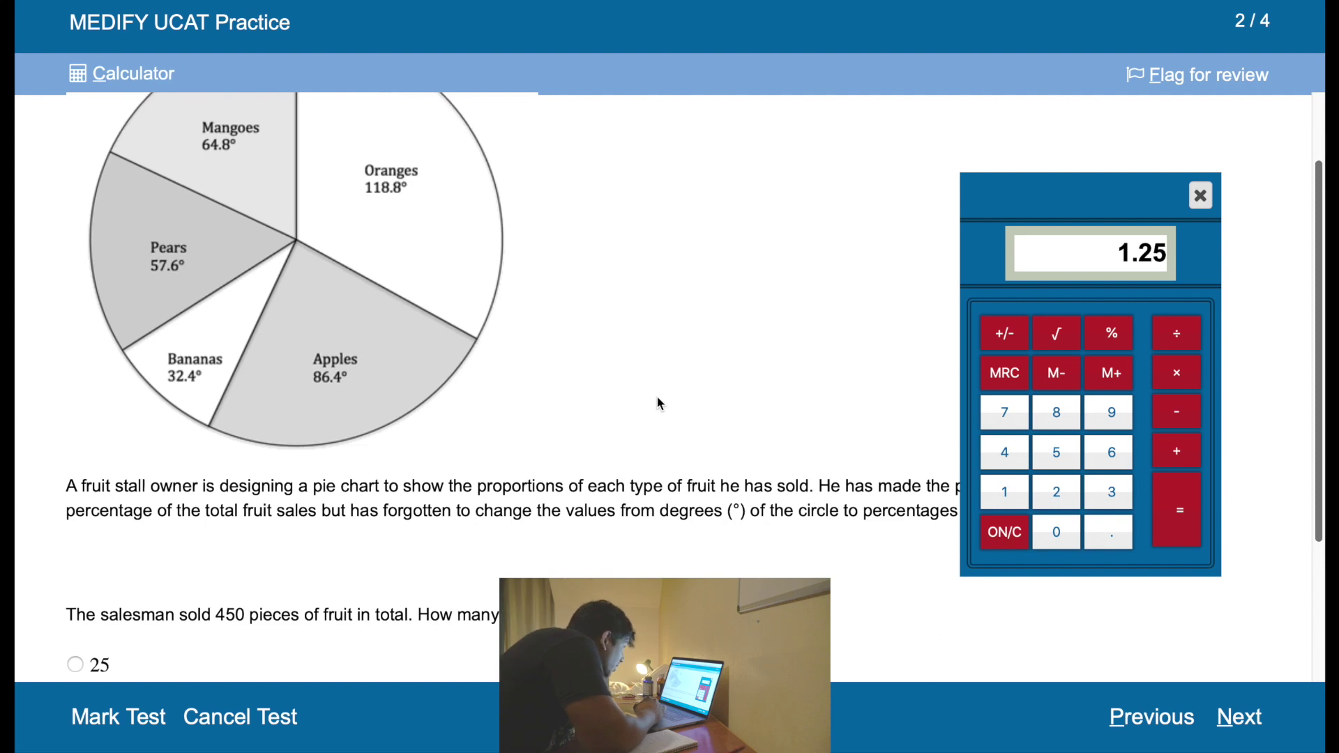
pyautogui.scroll(1, 660, 403)
pyautogui.scroll(-1, 661, 403)
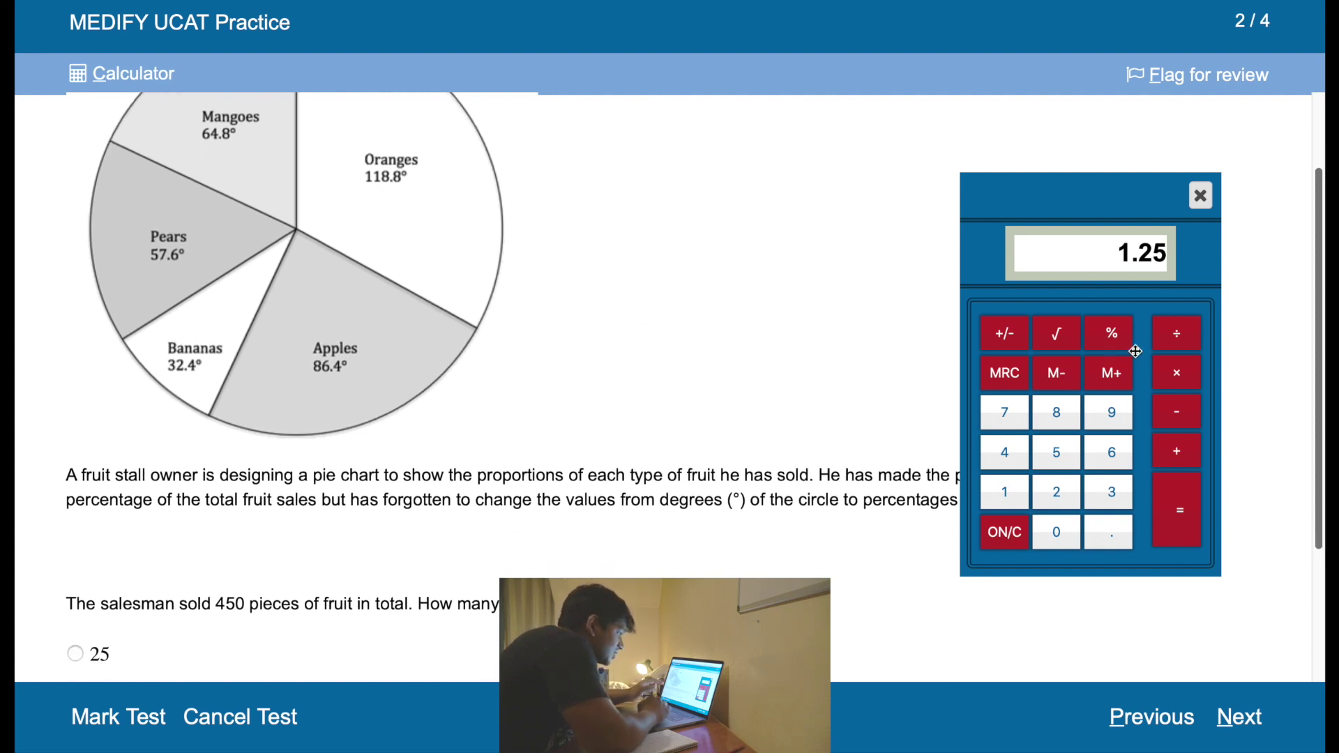
pyautogui.click(1177, 376)
pyautogui.write('57.6')
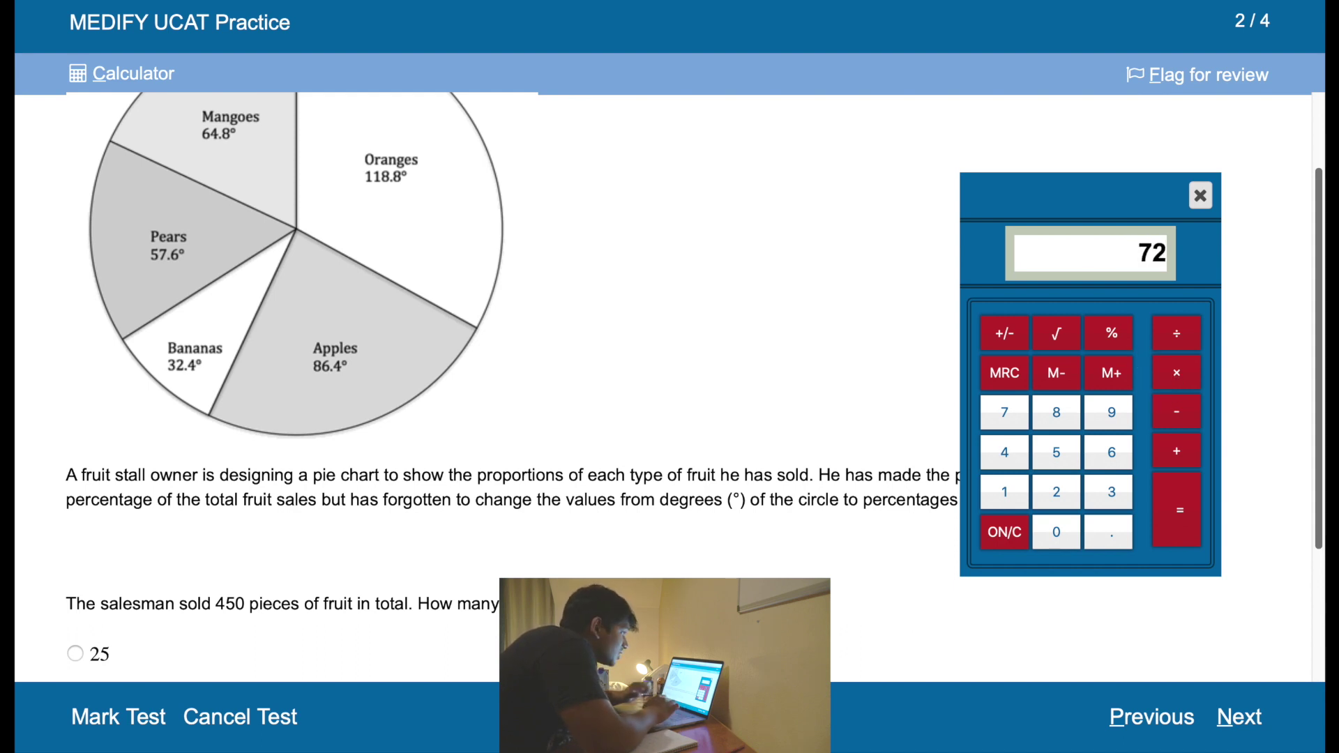
pyautogui.press('Return')
# Step: Answer the pears question with 72 and go to question 3
pyautogui.scroll(-3, 158, 532)
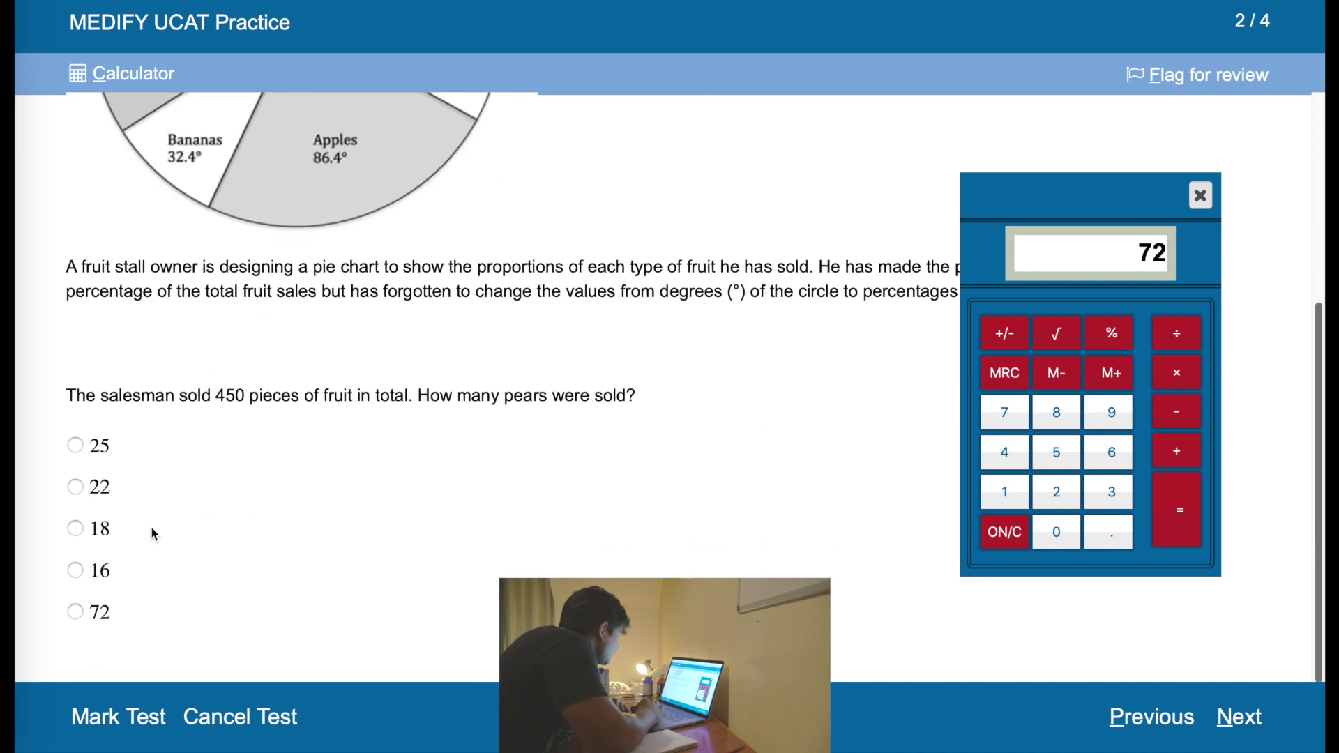
pyautogui.click(97, 616)
pyautogui.click(1228, 716)
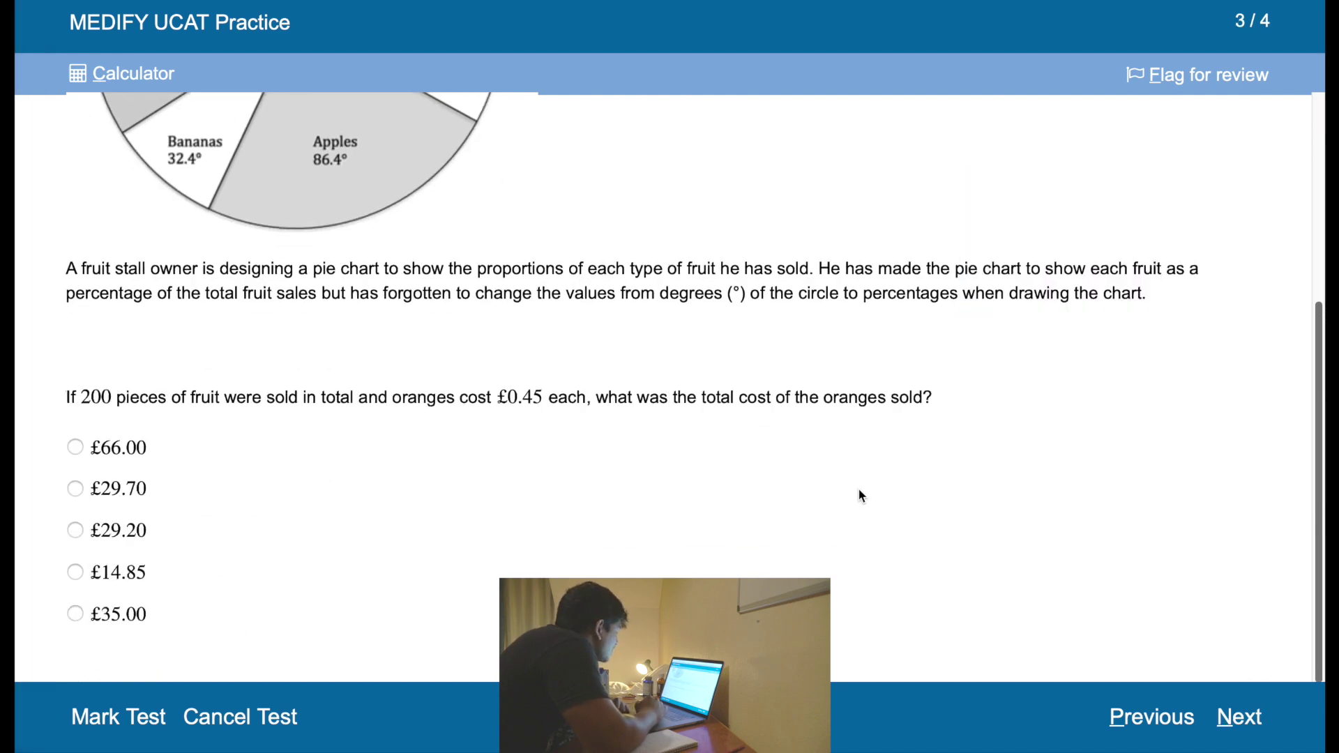
# Step: Read the oranges cost question against the pie chart and bring up the calculator
pyautogui.scroll(2, 862, 497)
pyautogui.scroll(2, 860, 492)
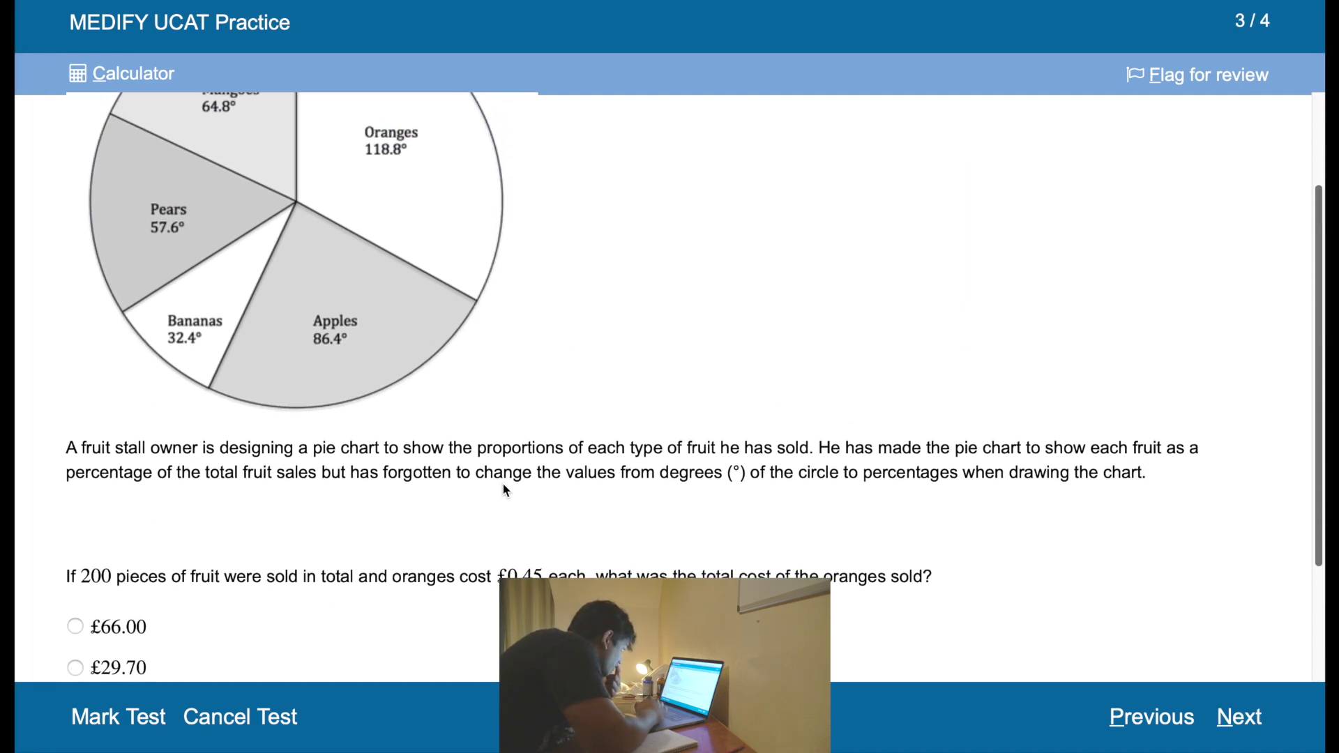
pyautogui.scroll(1, 485, 544)
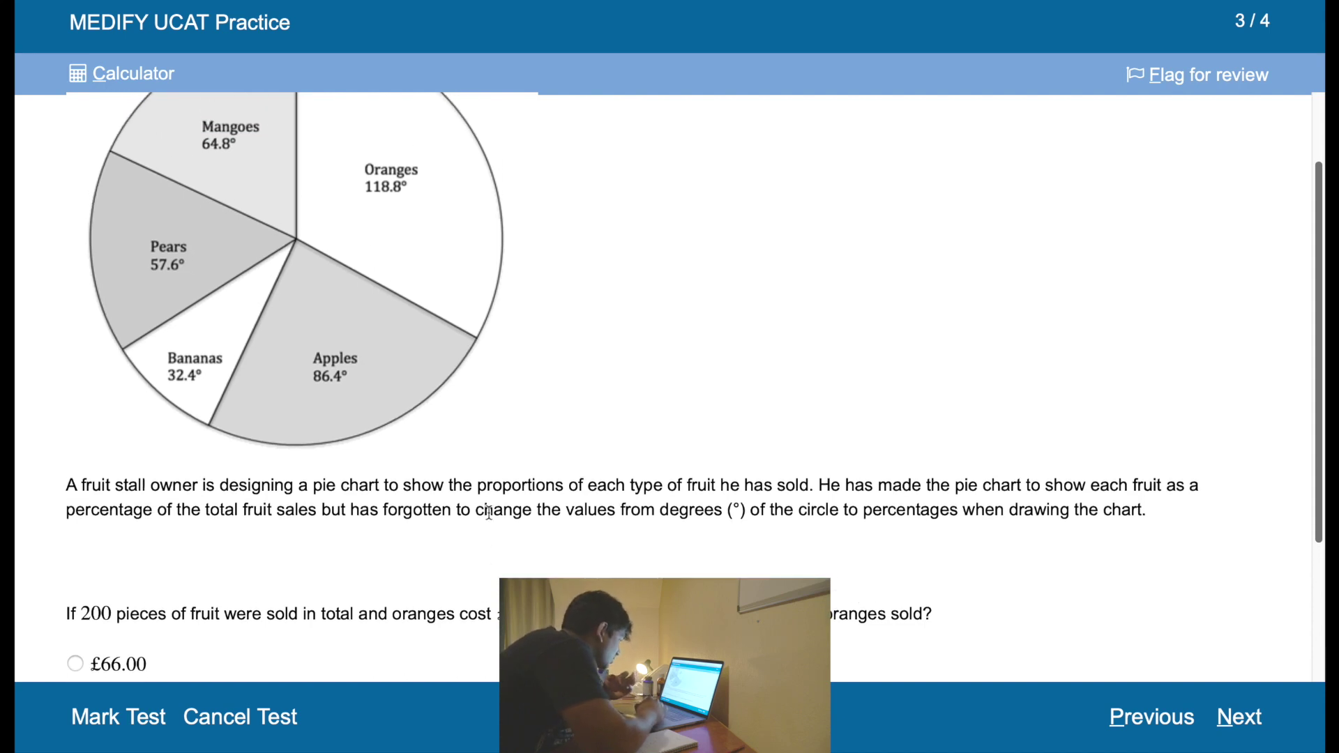
pyautogui.scroll(1, 198, 138)
pyautogui.click(136, 73)
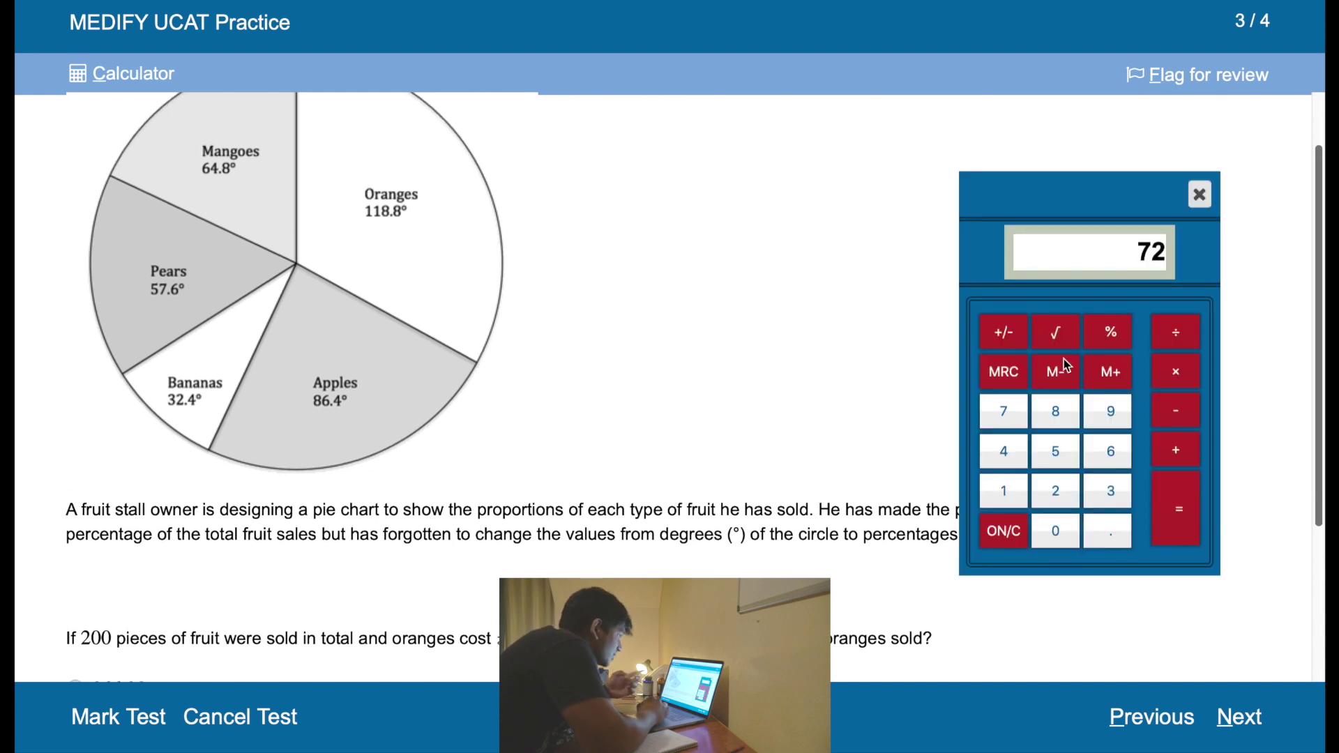
pyautogui.click(1019, 532)
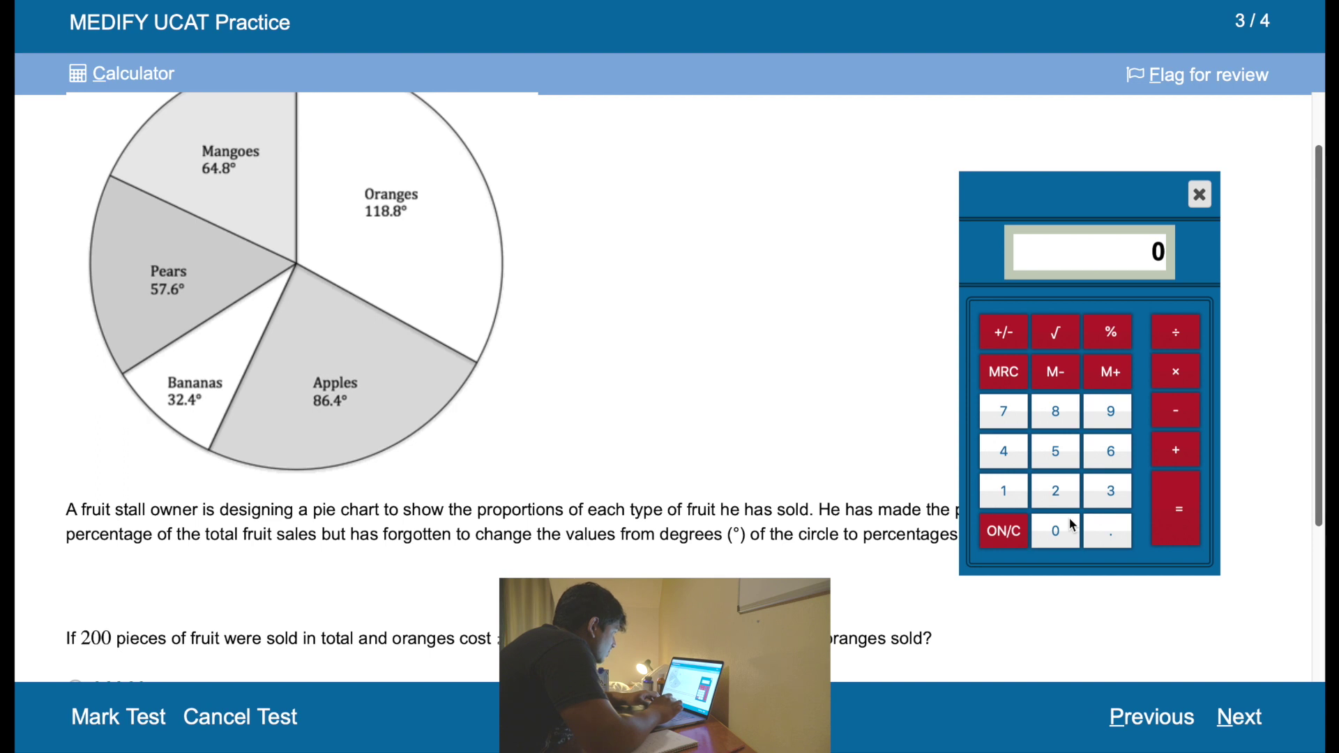
pyautogui.write('118.8')
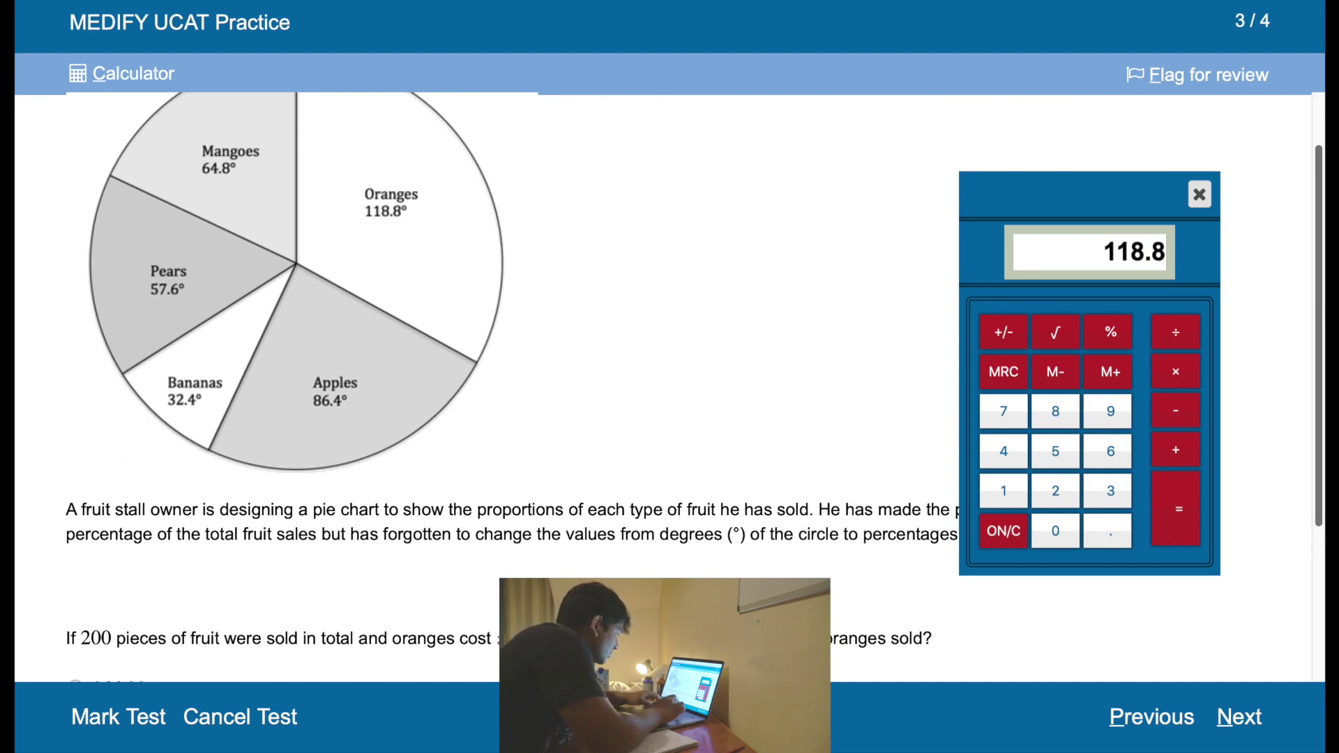
pyautogui.press('/')
pyautogui.write('360')
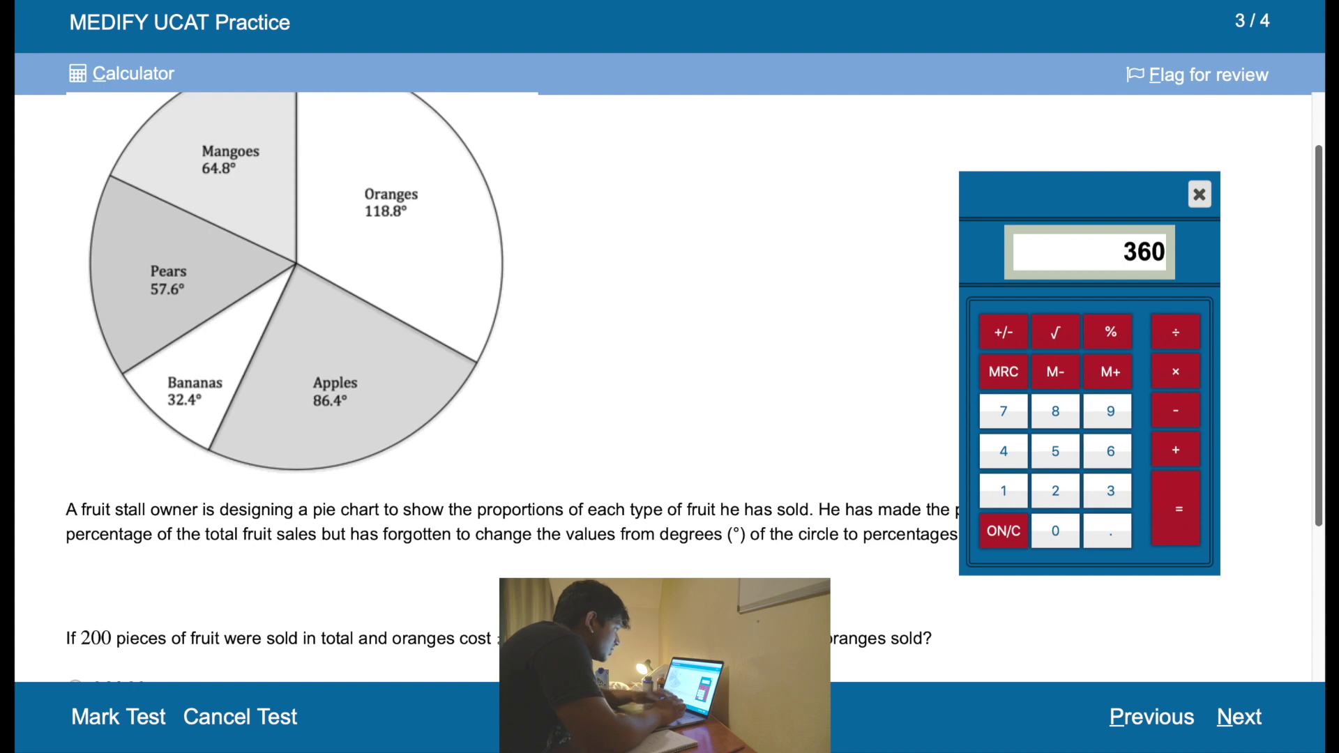
pyautogui.press('Return')
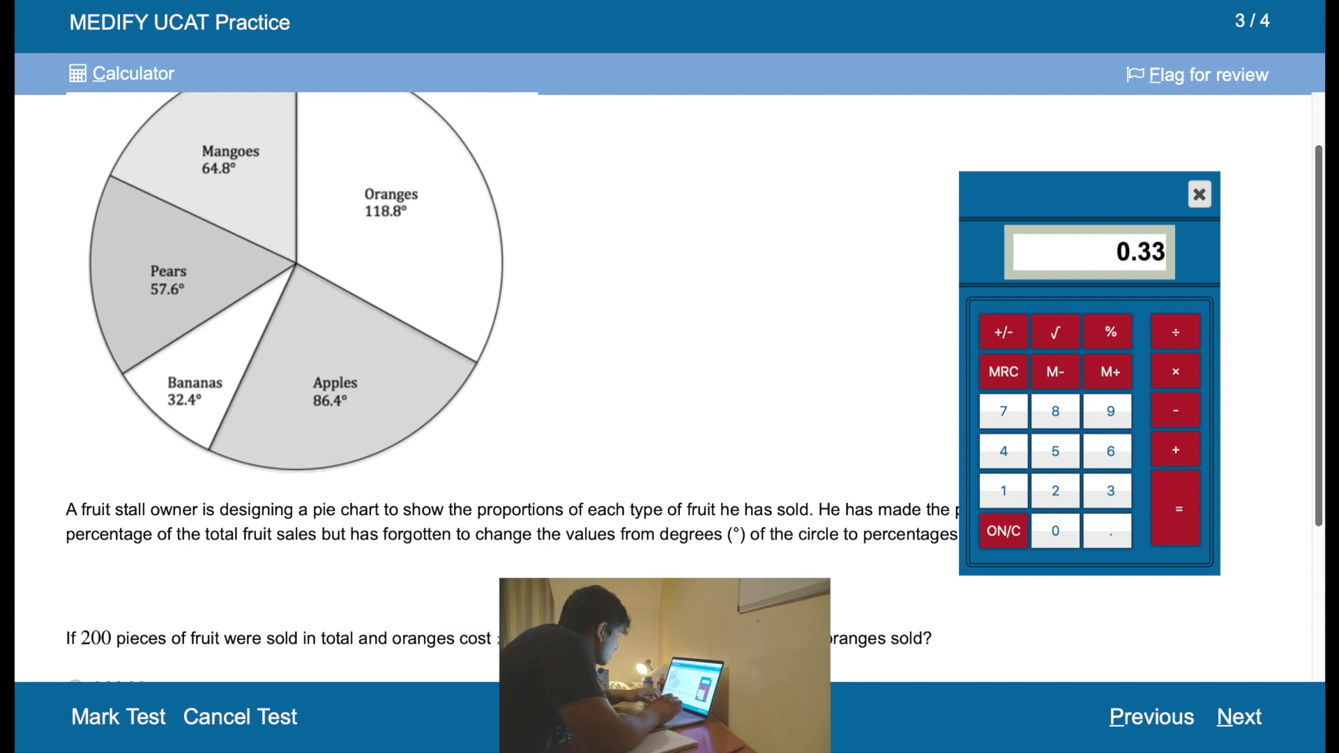
pyautogui.write('3')
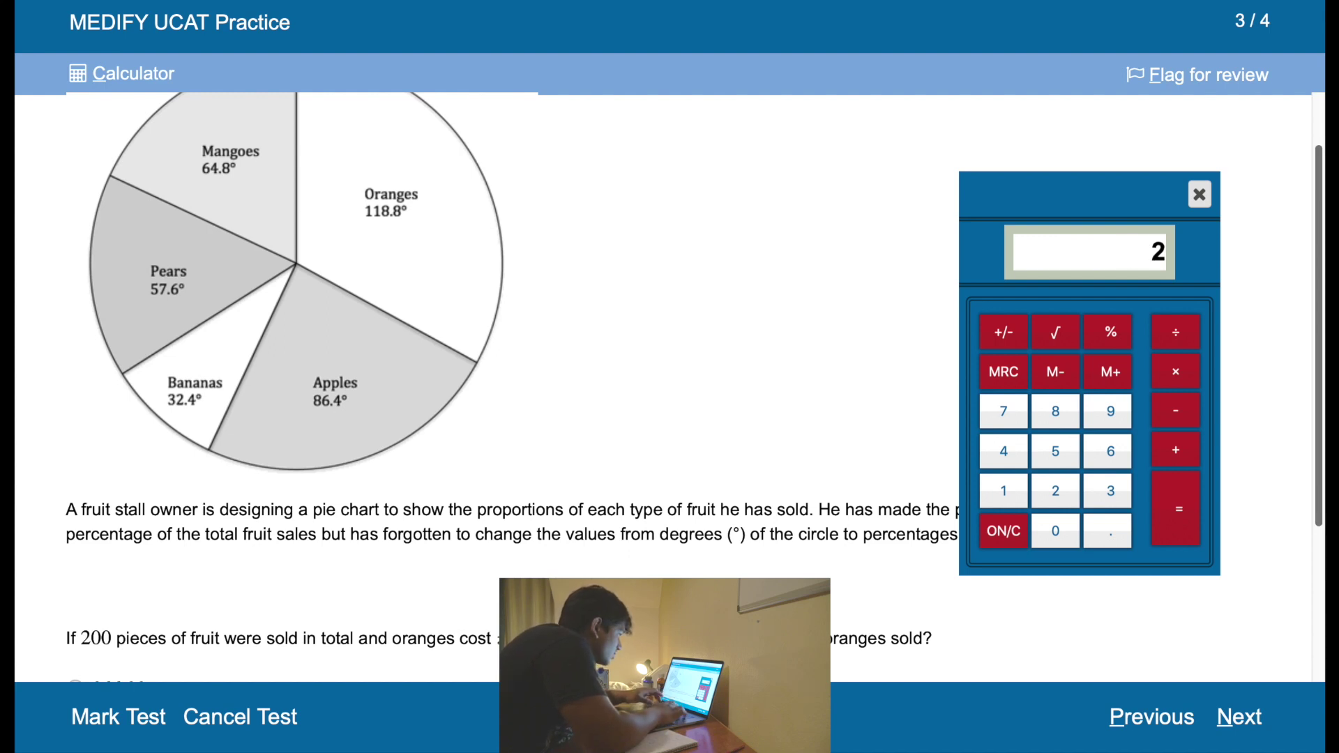
pyautogui.write('00')
pyautogui.click(1015, 543)
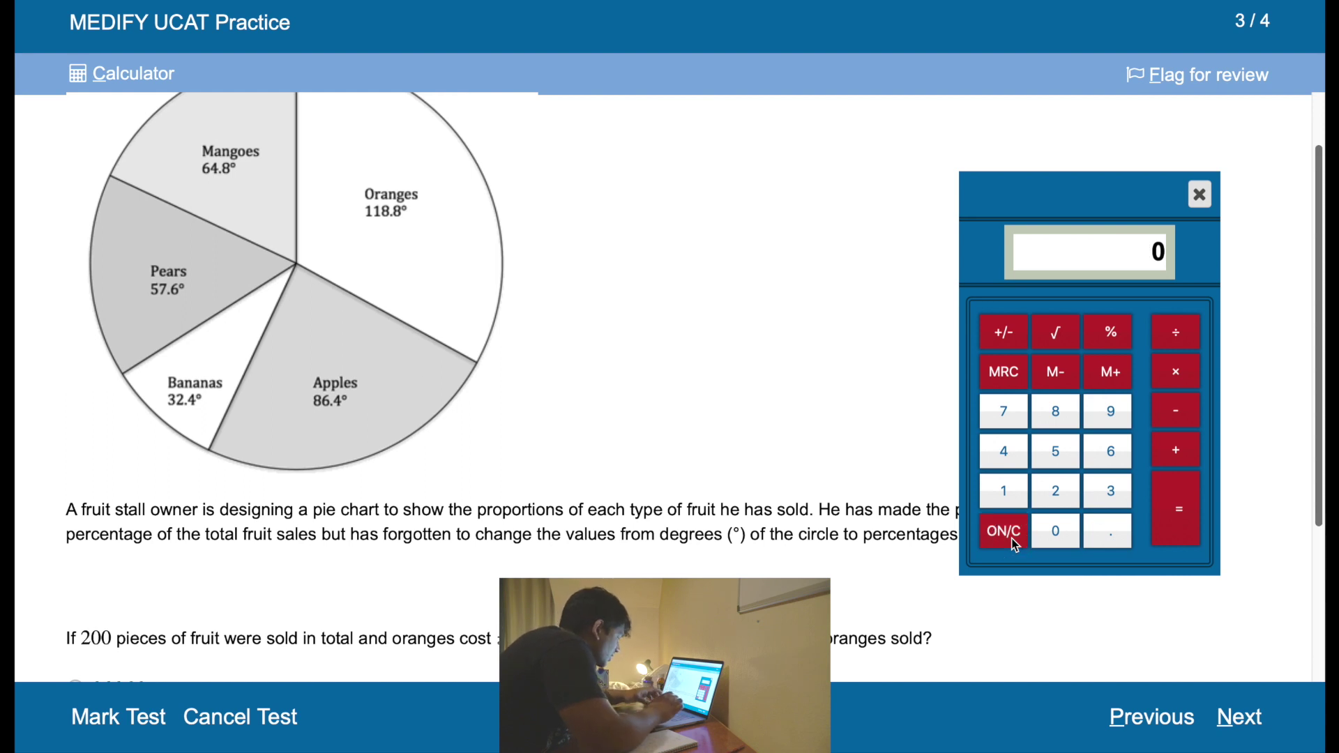
# Step: Compute the total cost of the oranges in pence as 118.8 ÷ 360 × 200 × 45
pyautogui.write('118.')
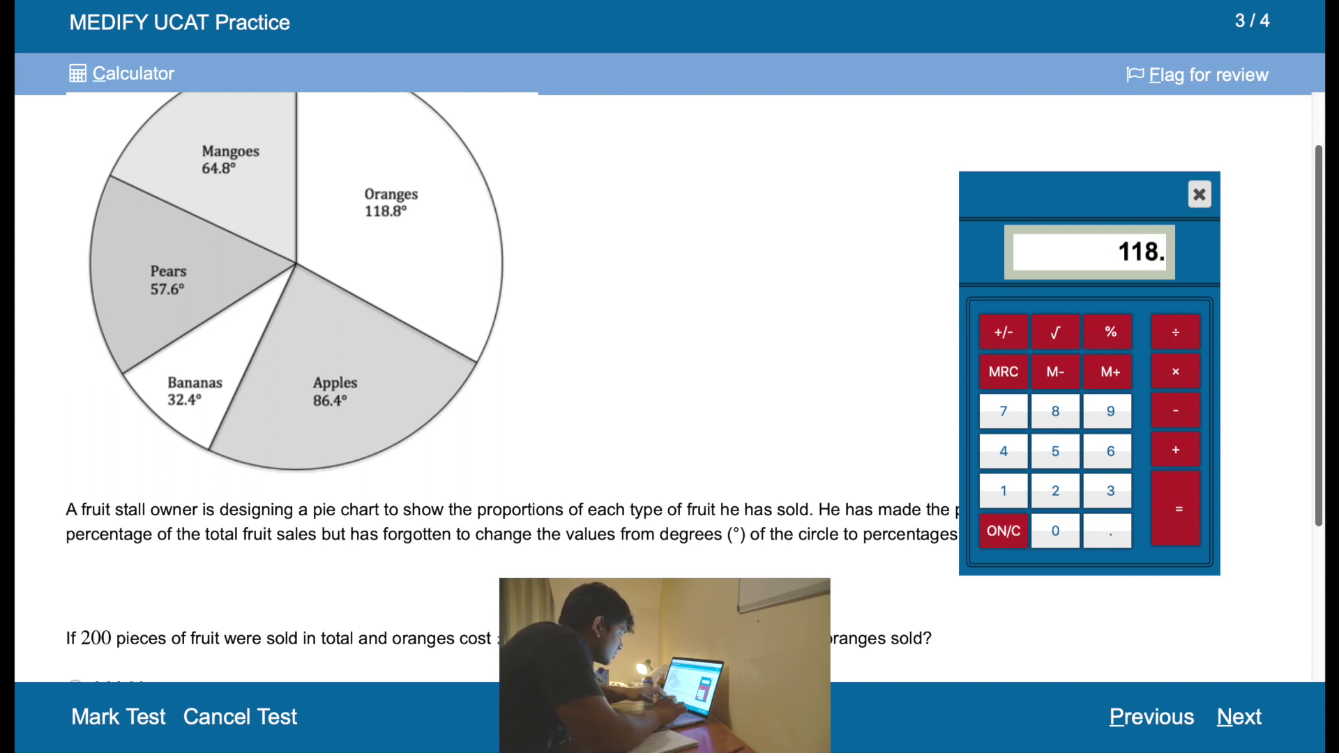
pyautogui.write('8/360')
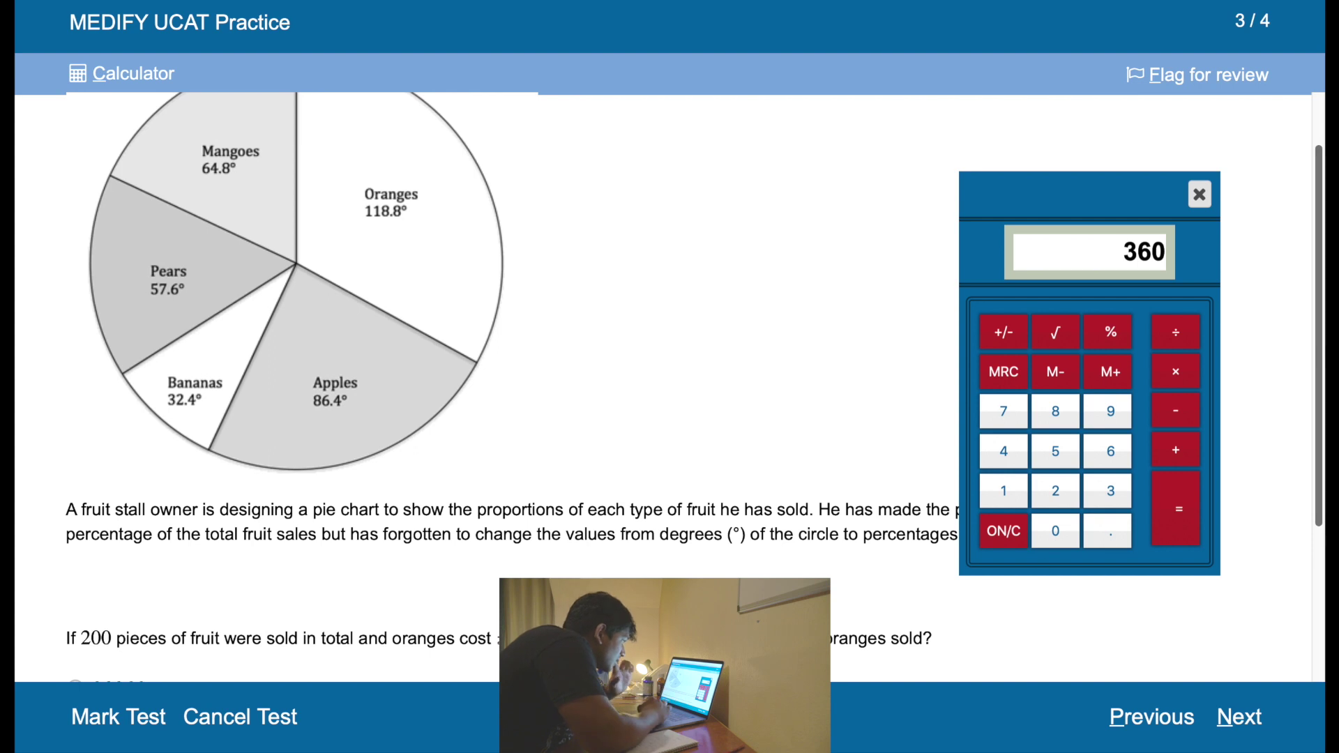
pyautogui.click(1181, 371)
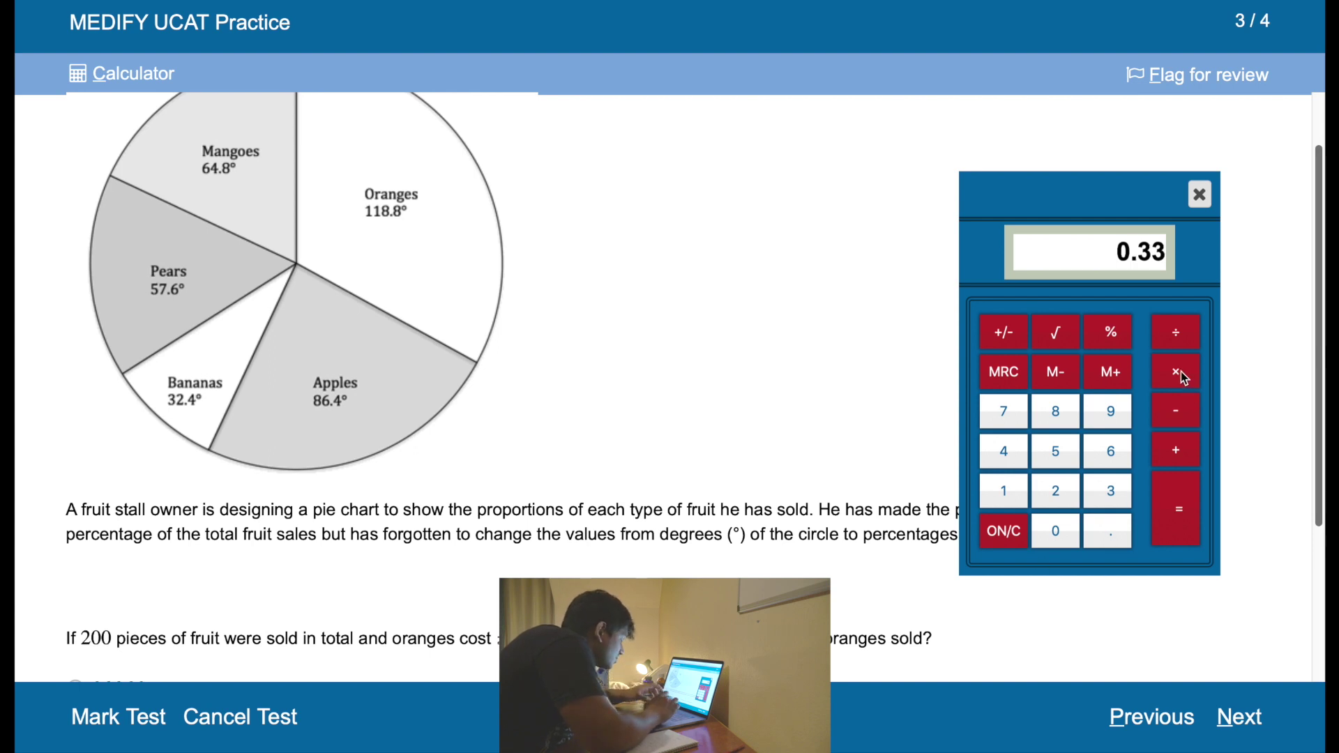
pyautogui.write('200')
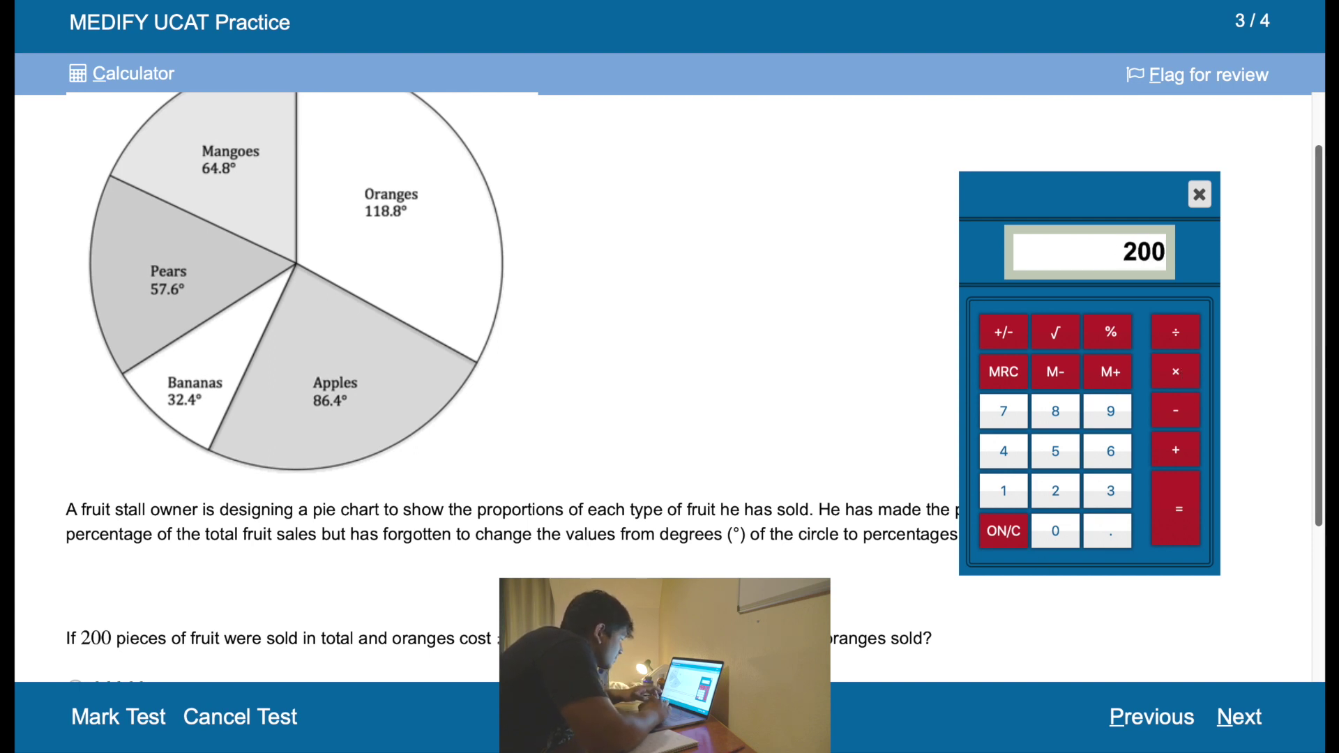
pyautogui.click(1183, 493)
pyautogui.click(1175, 374)
pyautogui.write('45')
pyautogui.press('Return')
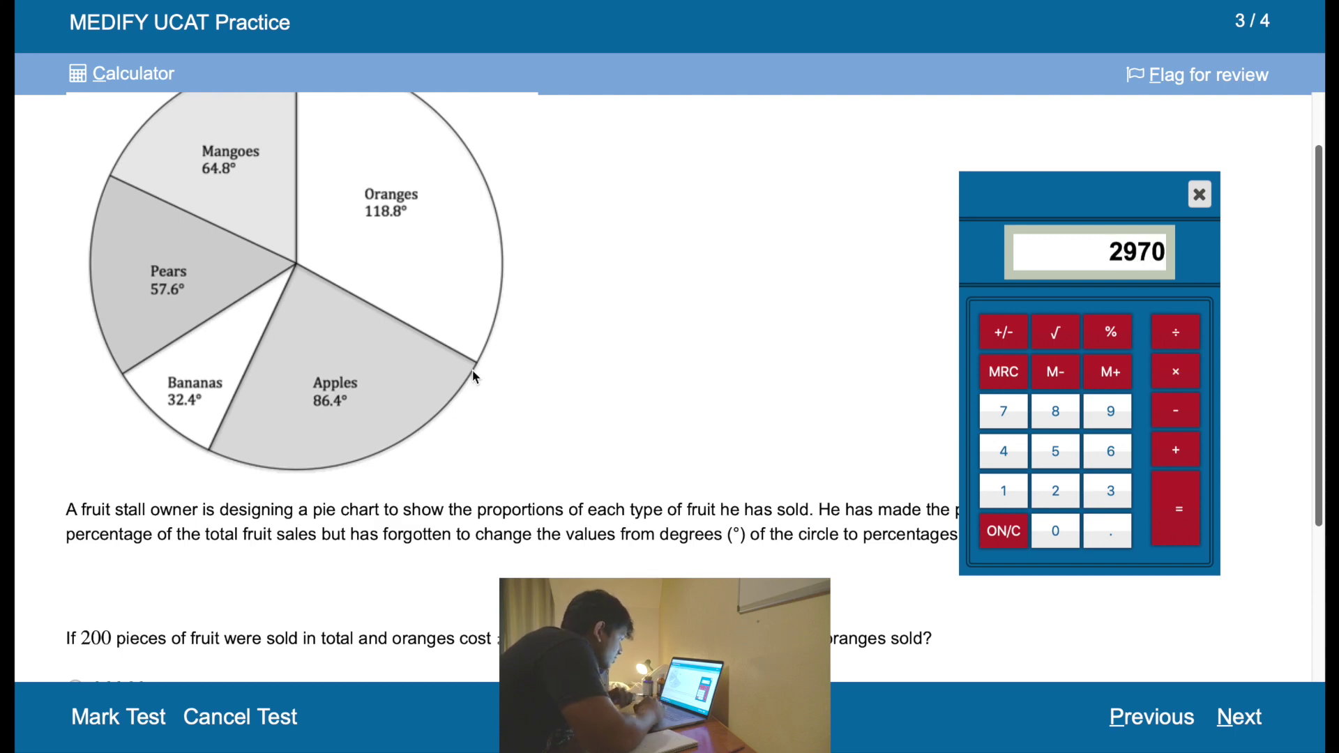
# Step: Answer the oranges cost question with £29.70 and go to question 4
pyautogui.scroll(-3, 475, 378)
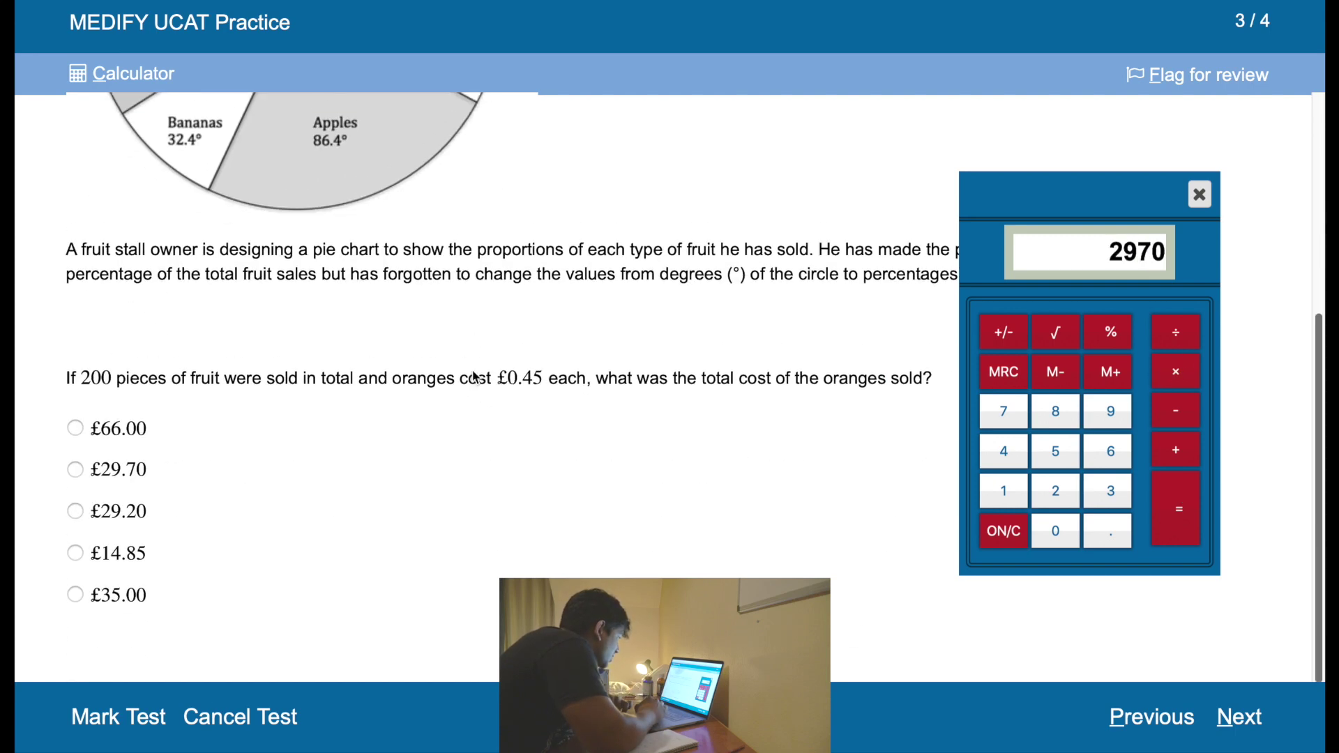
pyautogui.click(152, 489)
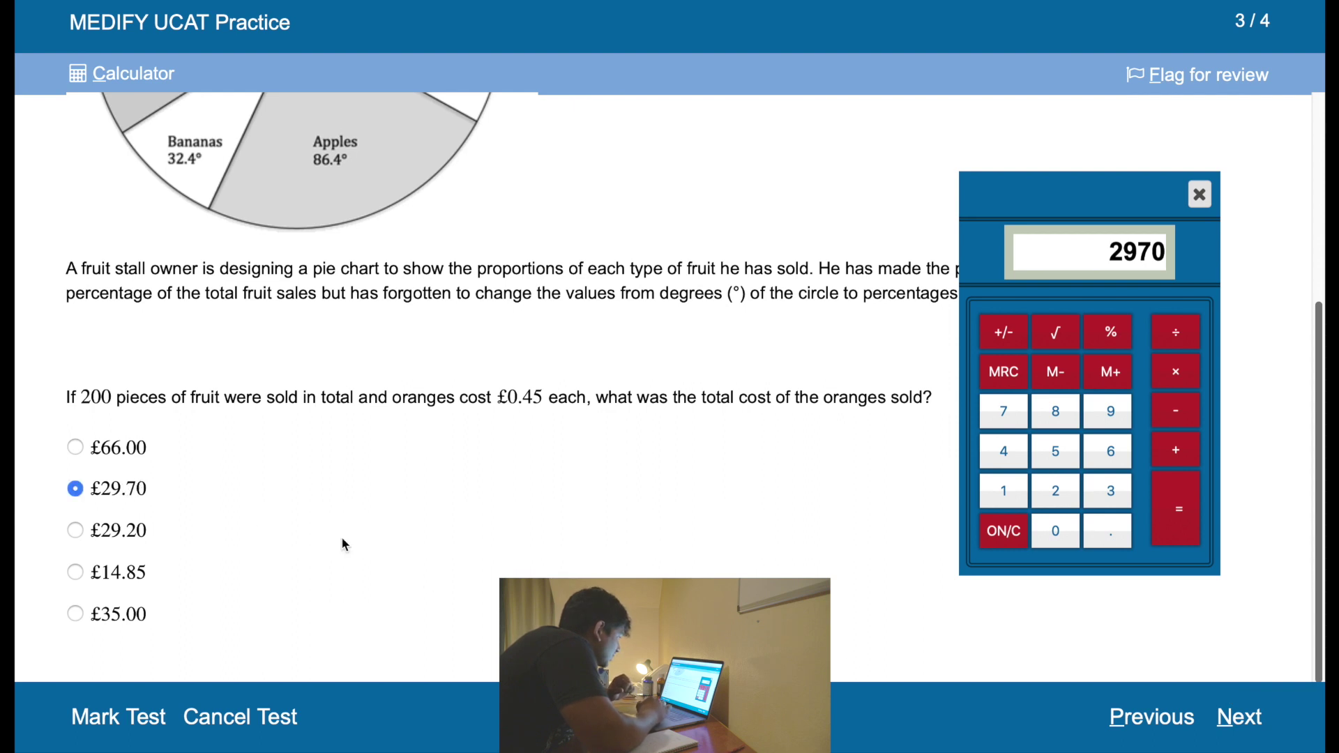
pyautogui.click(1270, 718)
# Step: Read the apples versus mangoes question and compute the difference in their angles as 86.4 − 64.8
pyautogui.scroll(5, 394, 396)
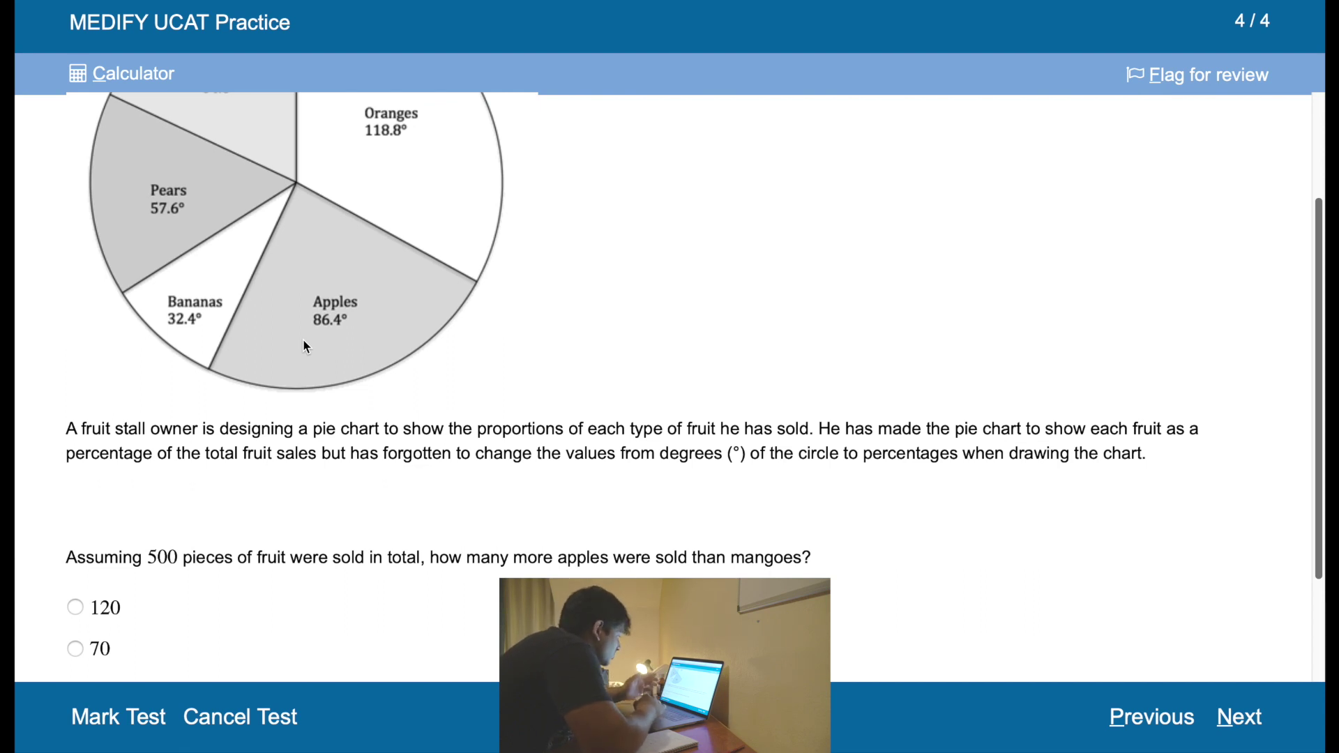
pyautogui.scroll(2, 305, 346)
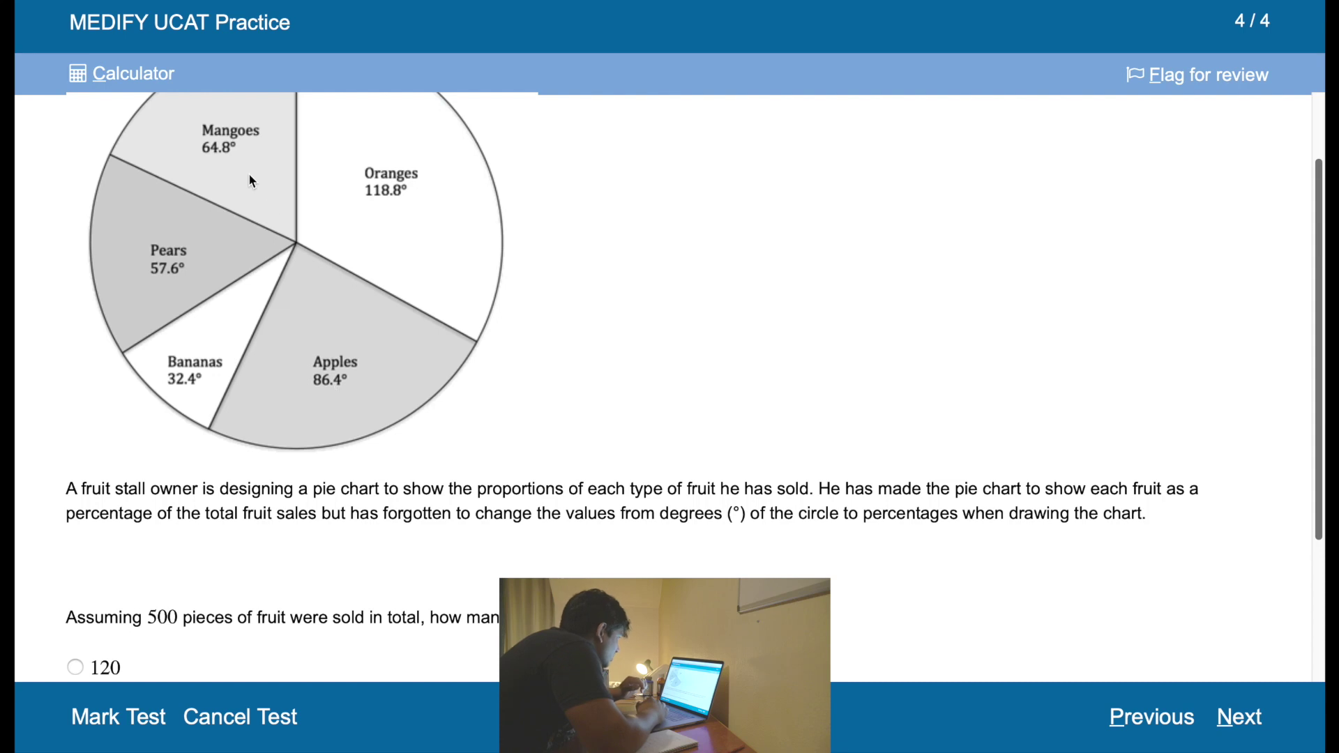
pyautogui.click(159, 89)
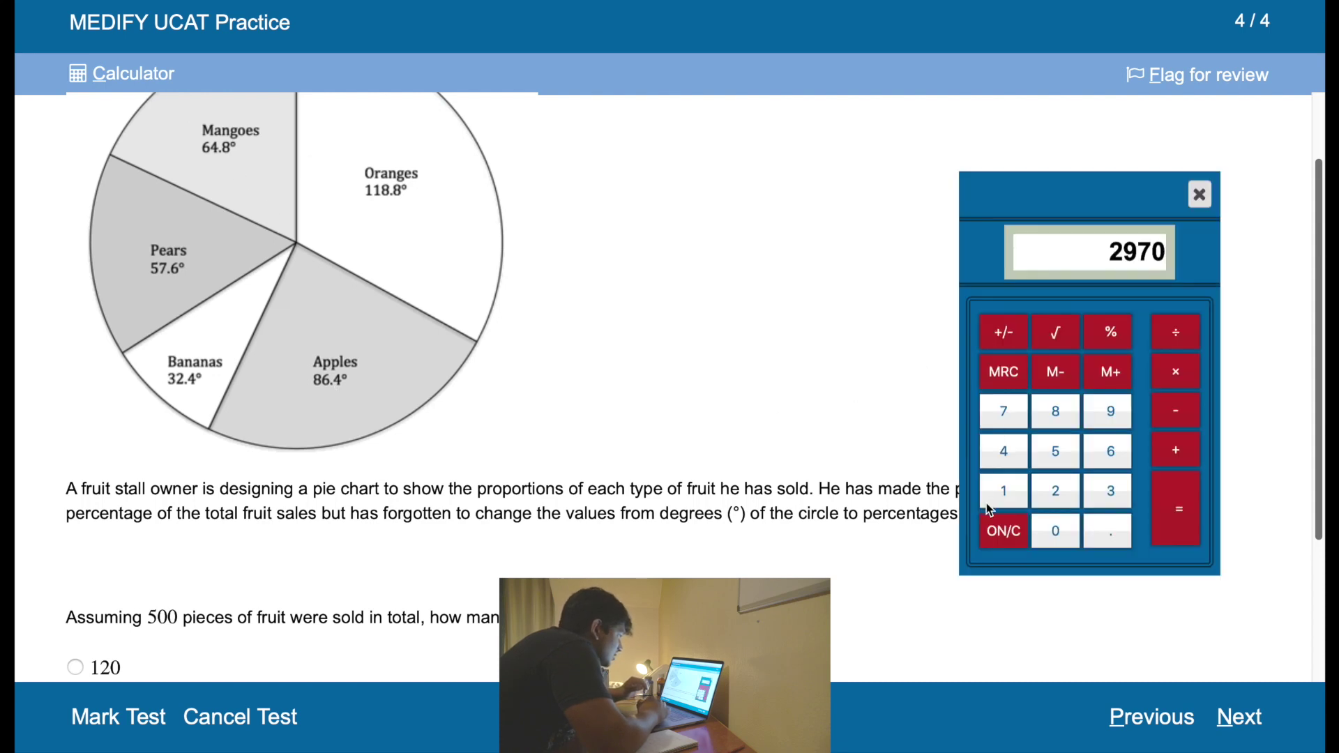
pyautogui.click(1003, 533)
pyautogui.write('86.4')
pyautogui.click(1177, 412)
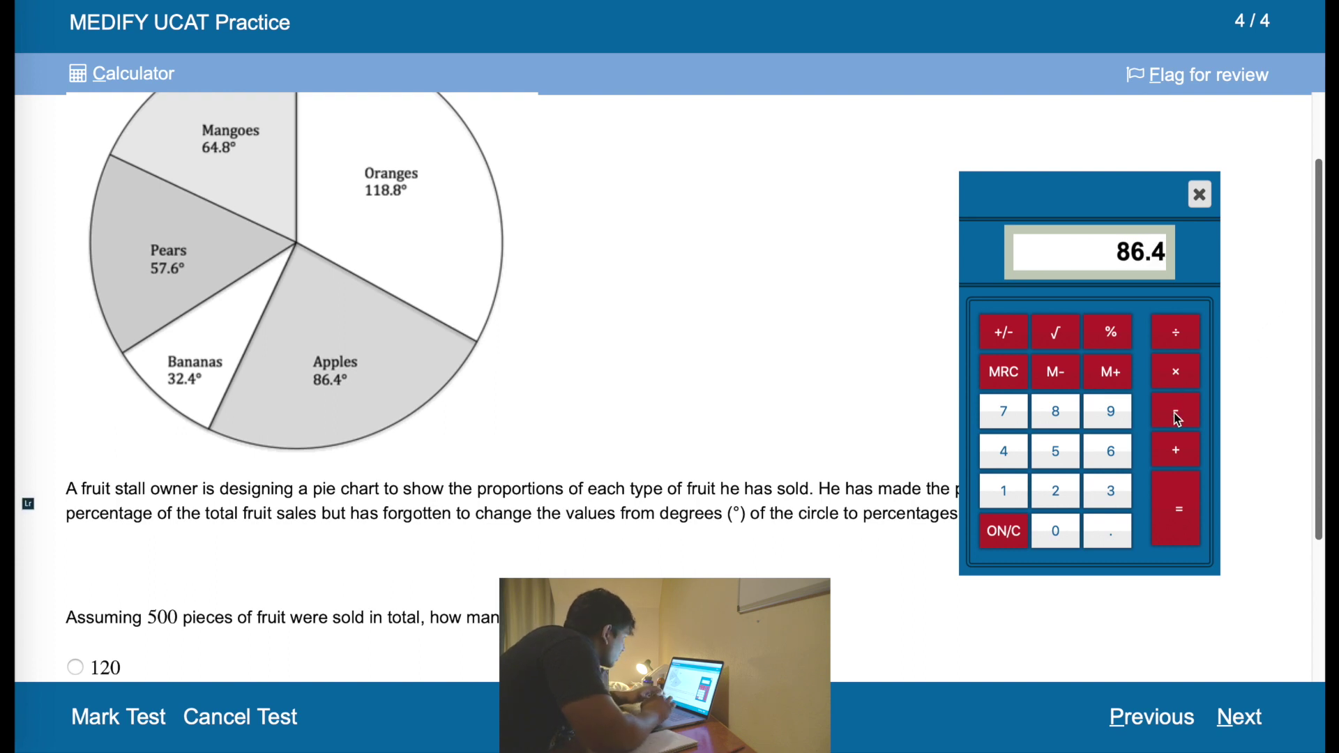
pyautogui.write('64.8')
pyautogui.press('Return')
# Step: Divide the angle difference by 360 and multiply it by the 500 pieces of fruit sold
pyautogui.scroll(-2, 831, 467)
pyautogui.scroll(2, 831, 468)
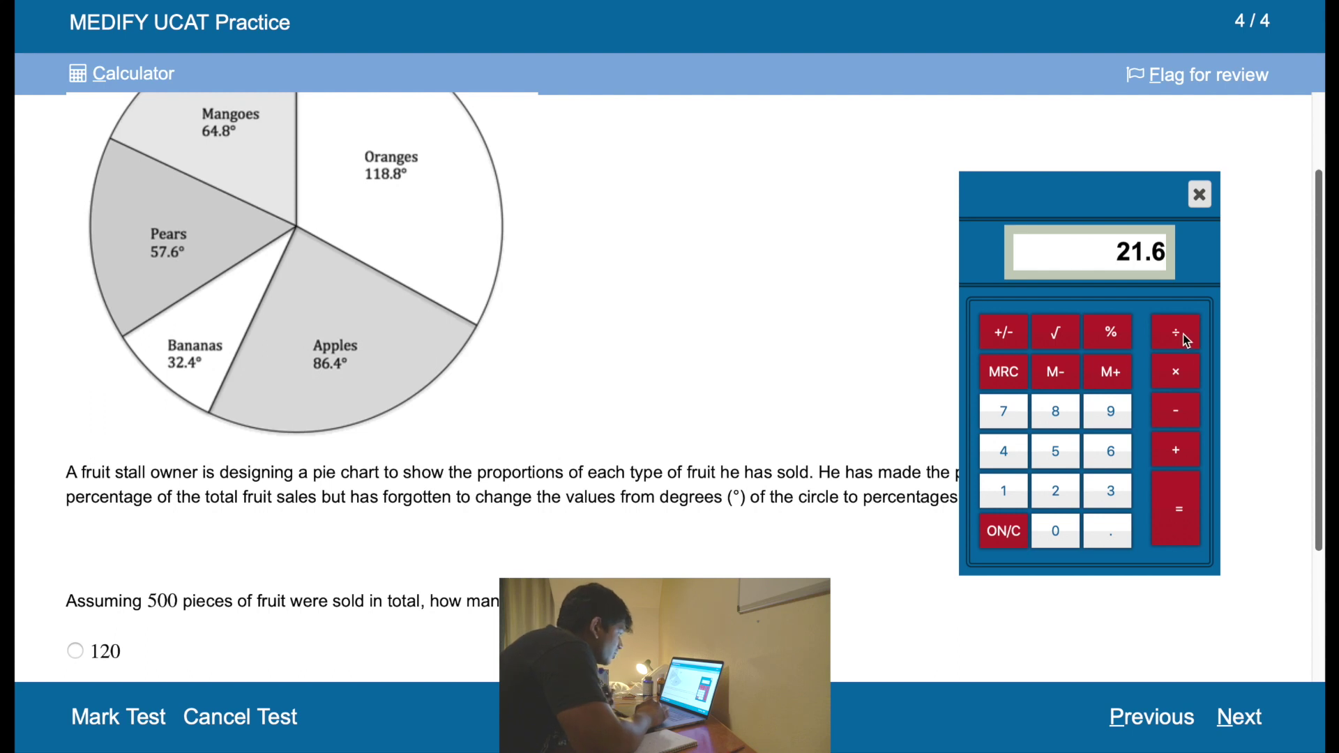
pyautogui.click(1115, 482)
pyautogui.click(1113, 454)
pyautogui.click(1073, 530)
pyautogui.click(1194, 502)
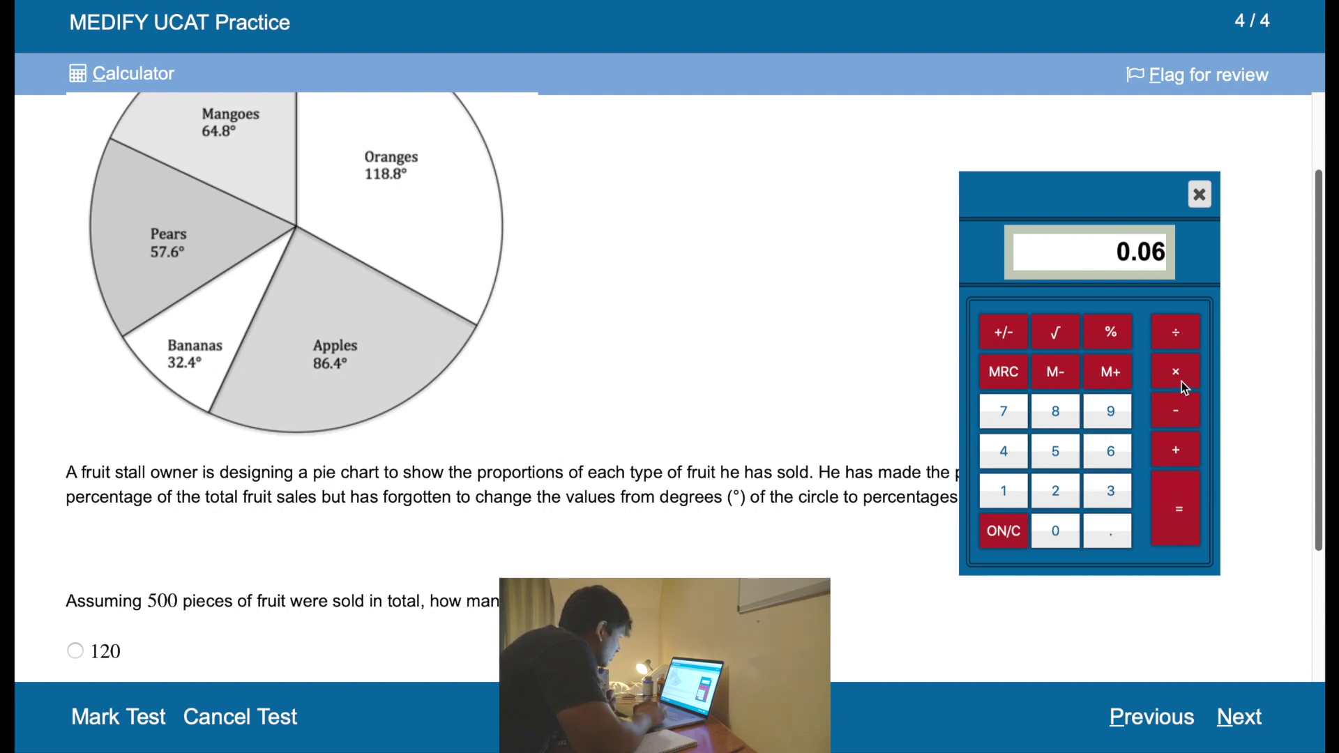
pyautogui.click(1060, 444)
pyautogui.click(1055, 529)
pyautogui.click(1055, 529)
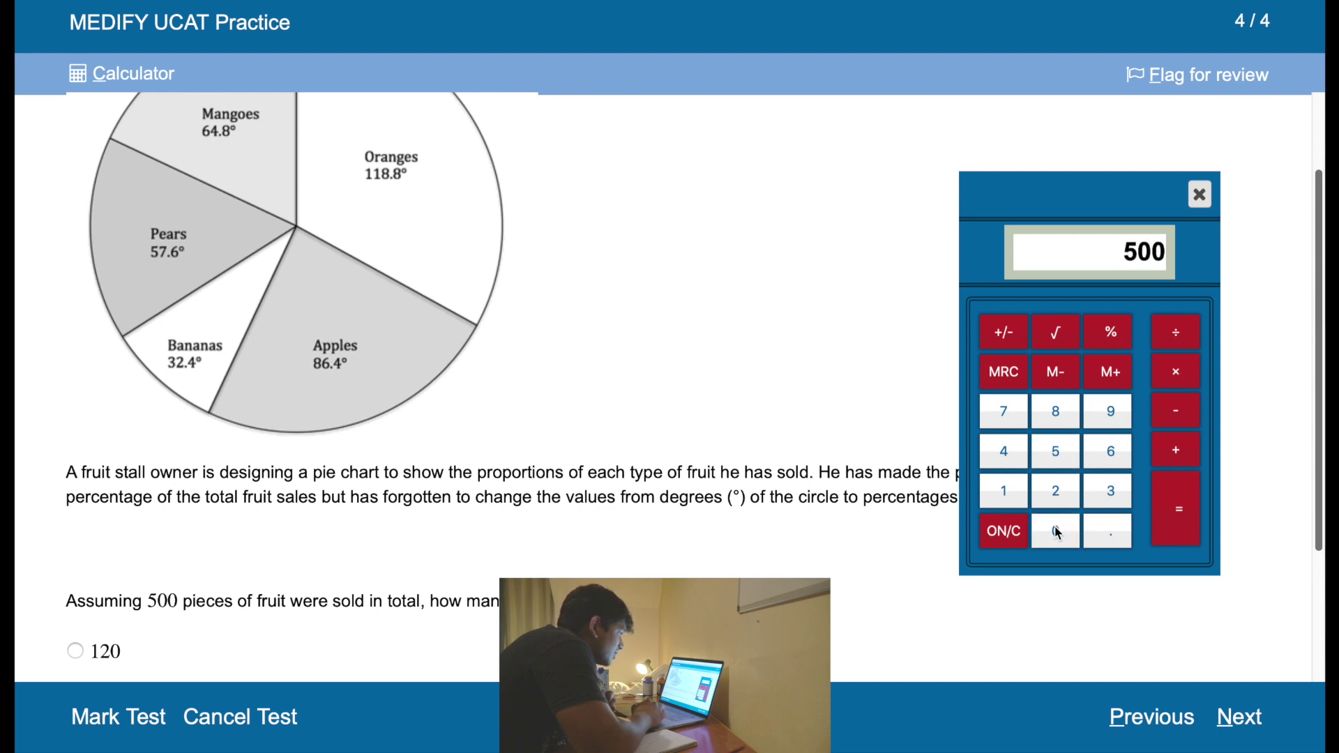
pyautogui.click(1171, 512)
# Step: Answer the apples versus mangoes question with 30 and submit the completed practice set for marking
pyautogui.scroll(-3, 675, 513)
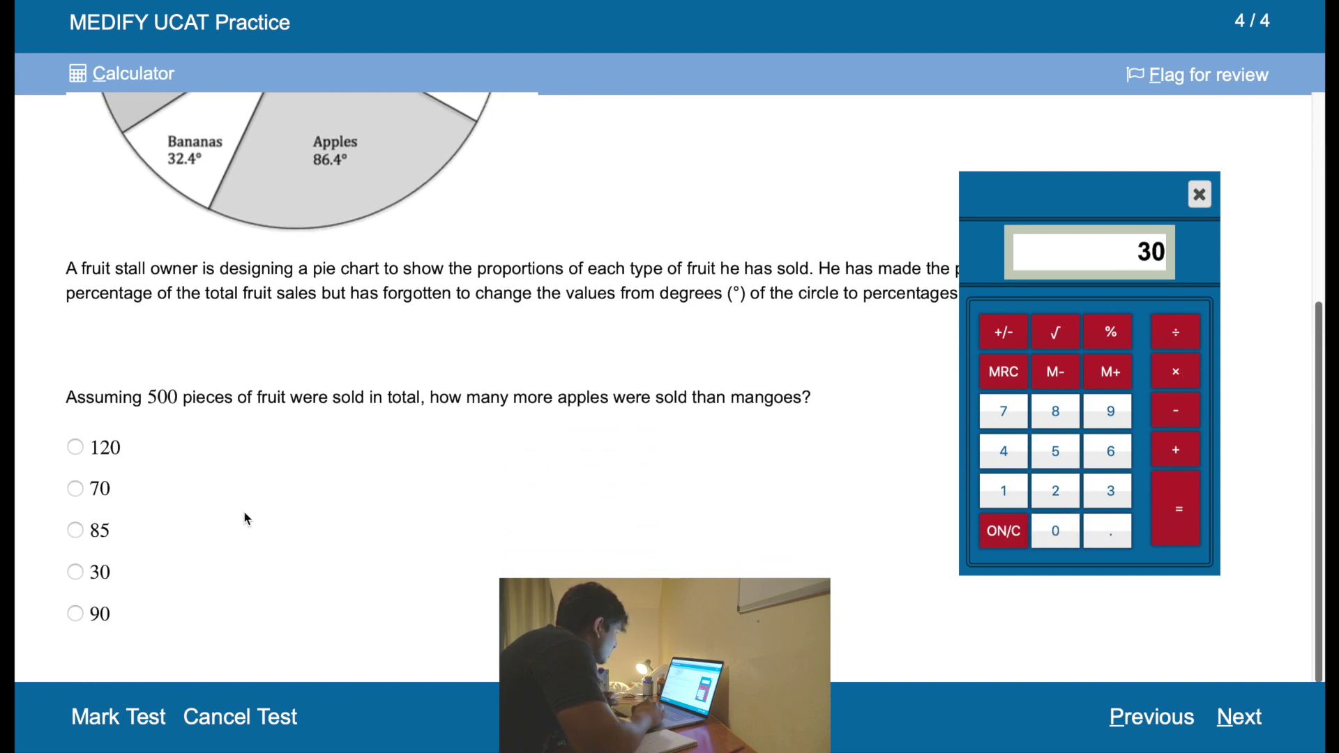
pyautogui.click(76, 573)
pyautogui.click(1240, 718)
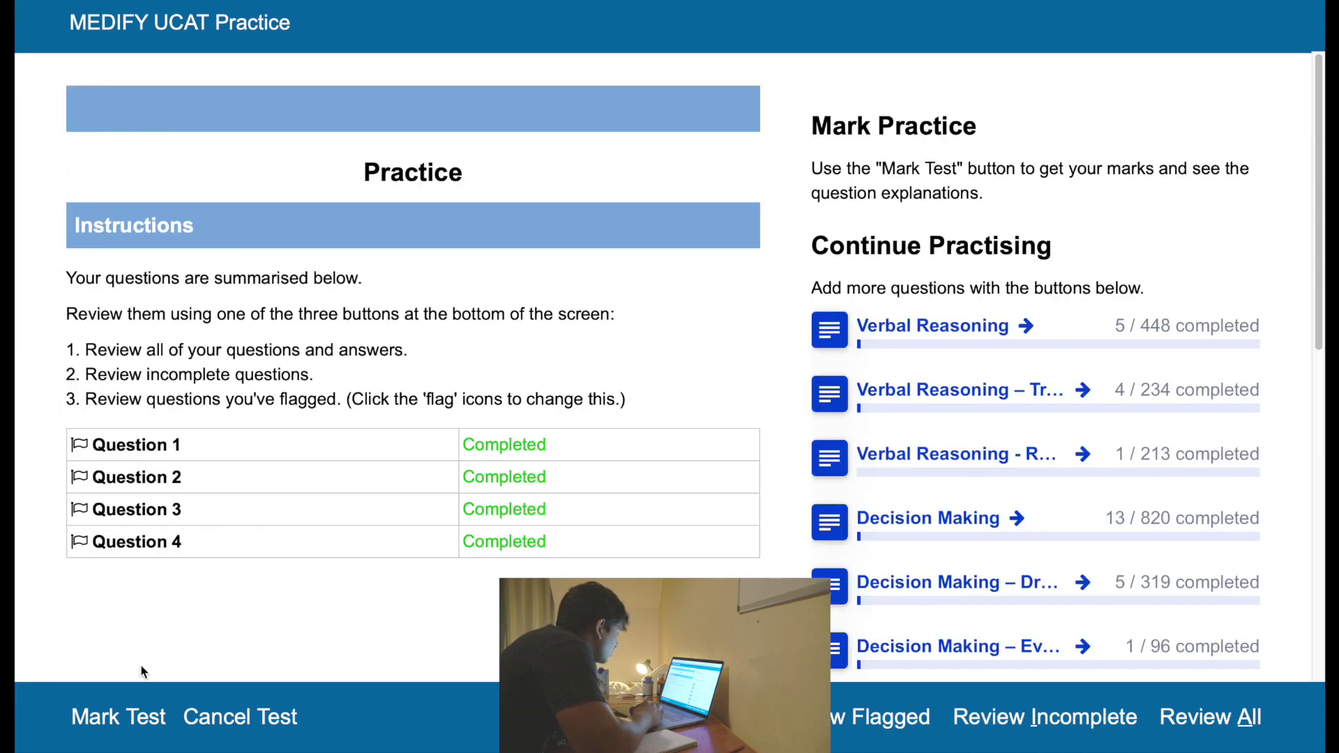
pyautogui.click(143, 713)
pyautogui.click(709, 435)
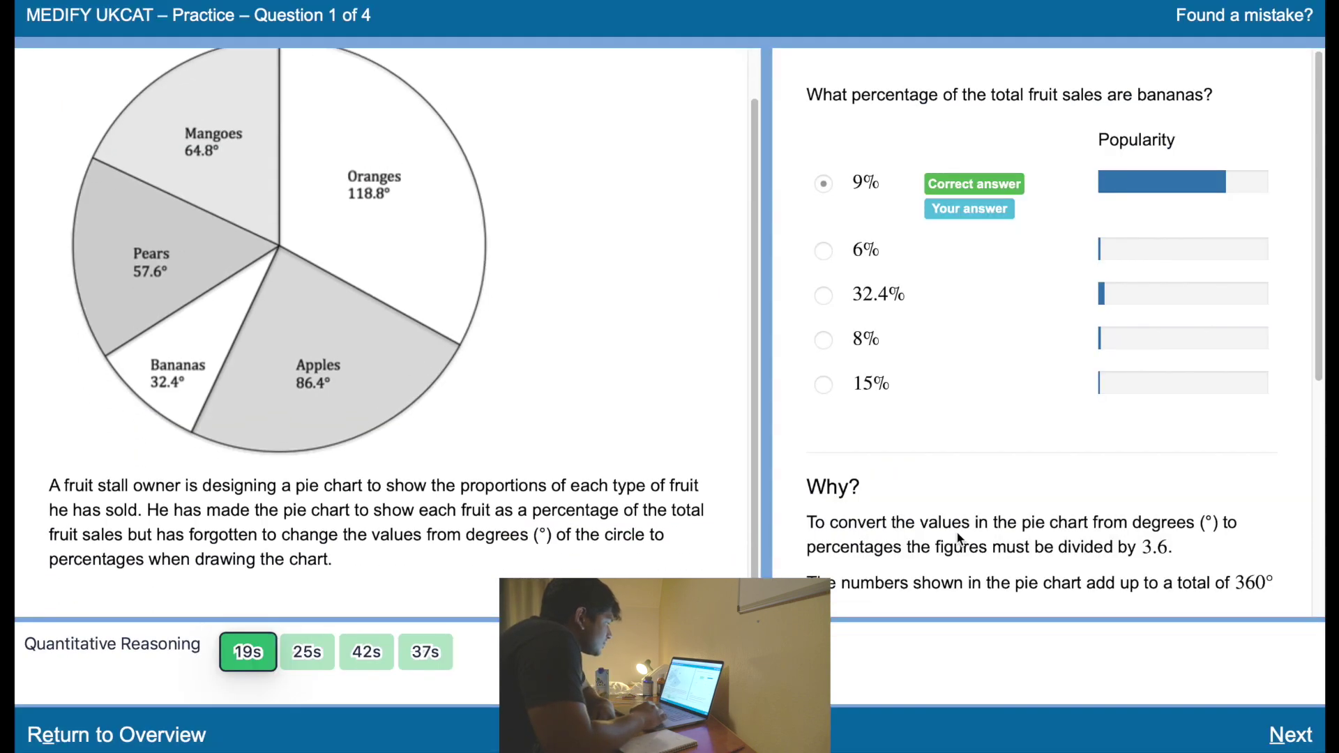
# Step: Review the worked explanations for questions 1 to 4 of the marked set and return to the overview
pyautogui.scroll(-6, 961, 539)
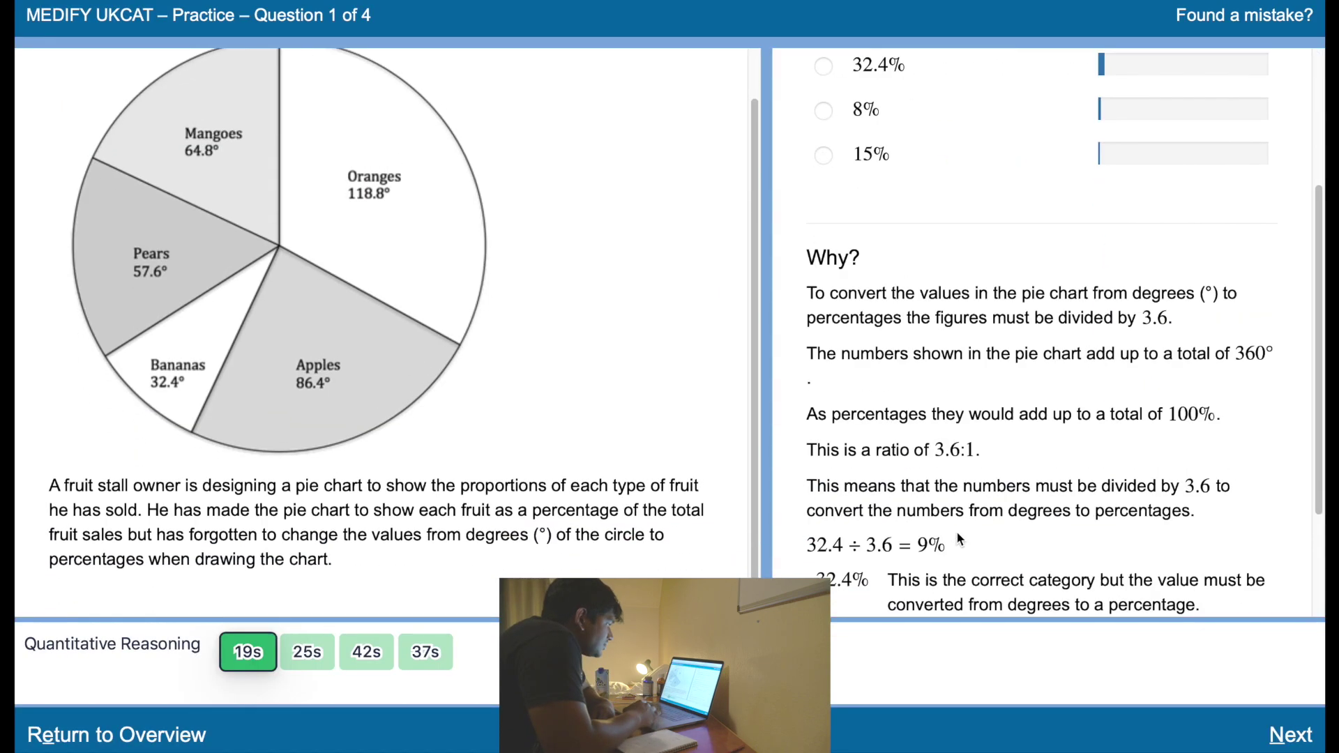
pyautogui.click(304, 642)
pyautogui.scroll(-3, 989, 437)
pyautogui.scroll(-4, 988, 438)
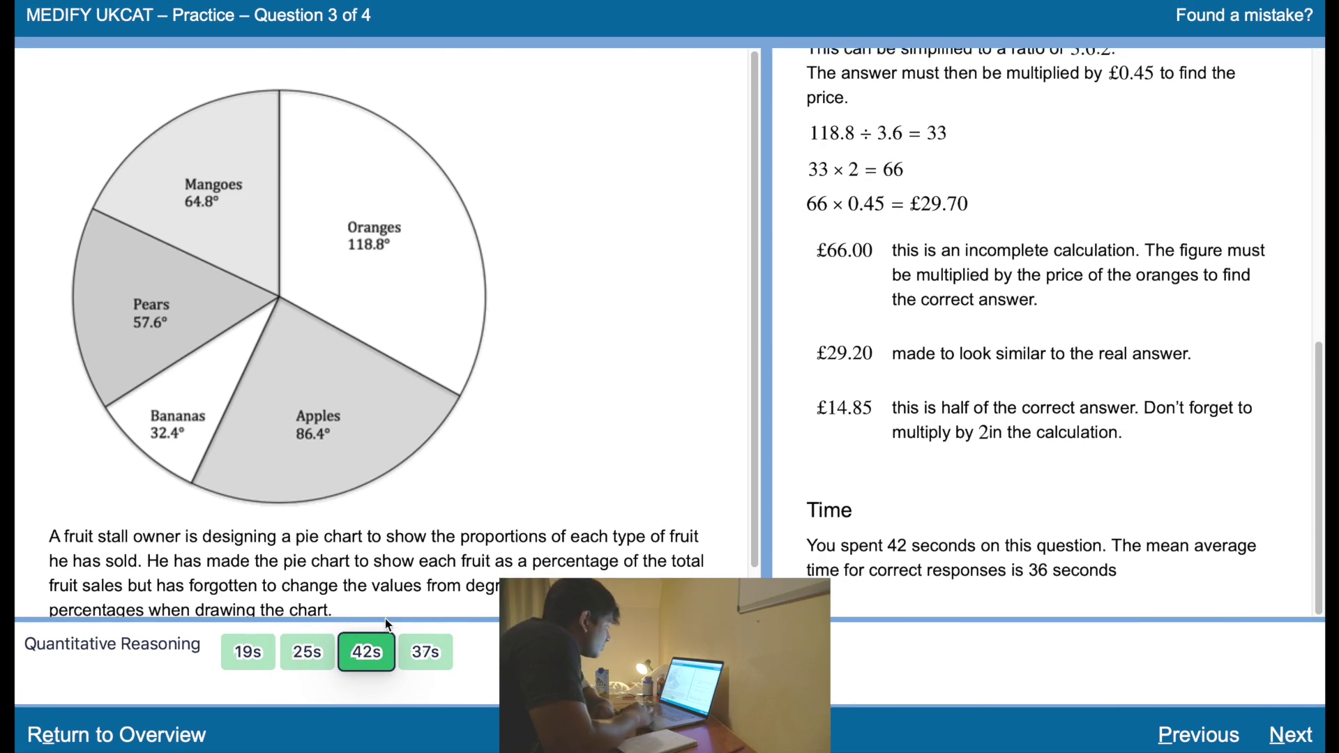
pyautogui.click(425, 651)
pyautogui.scroll(-5, 1056, 594)
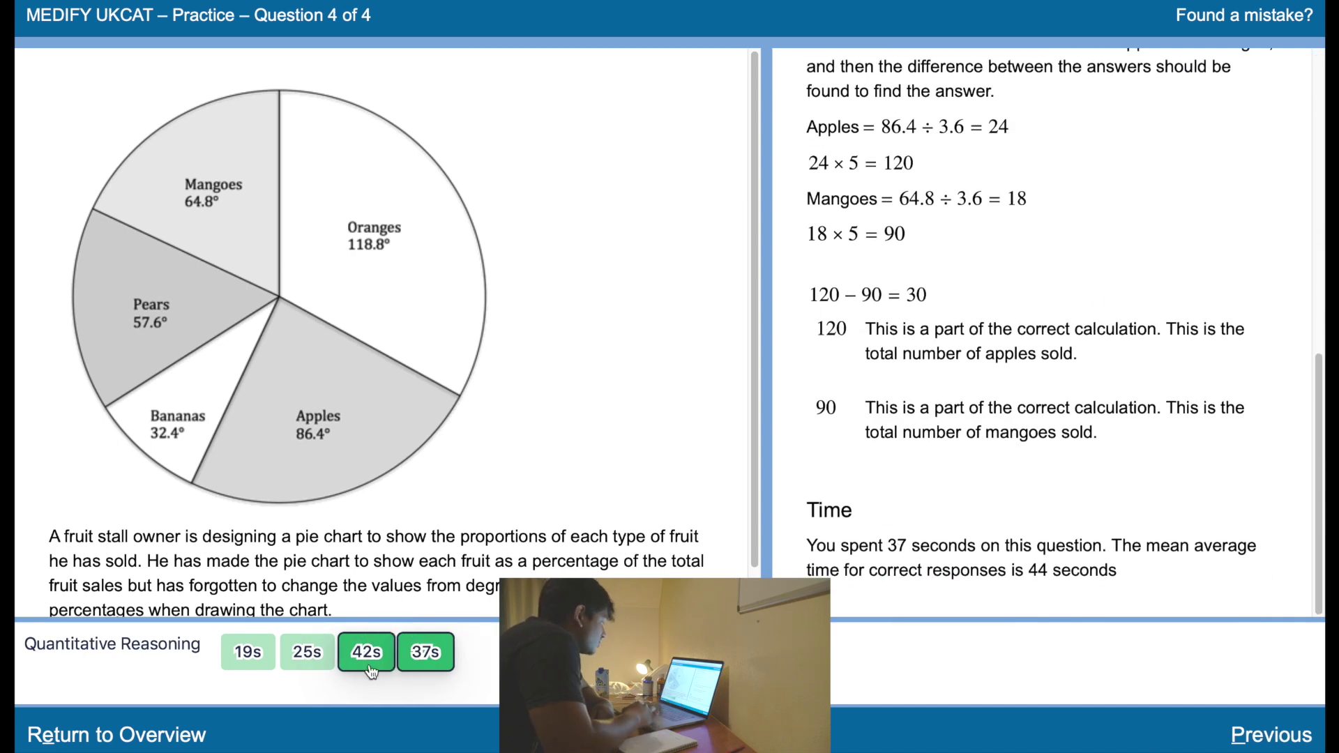
pyautogui.click(162, 735)
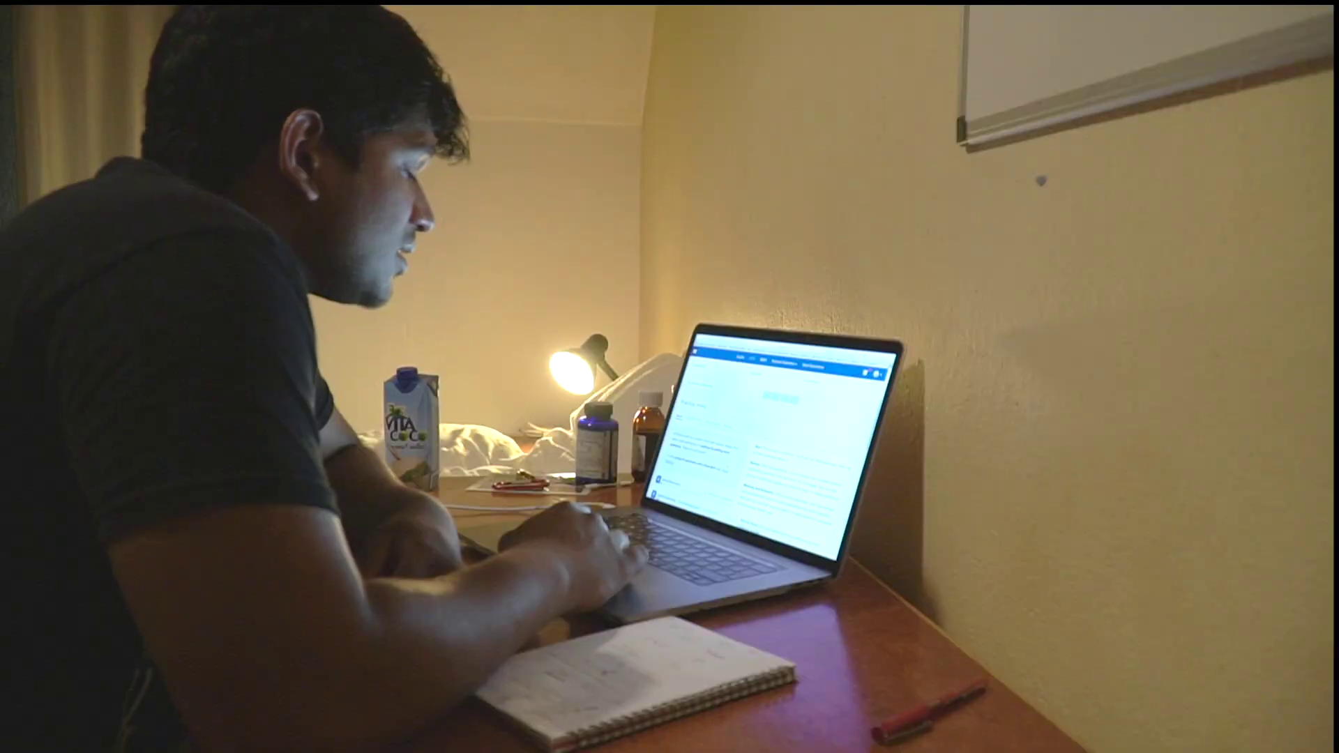